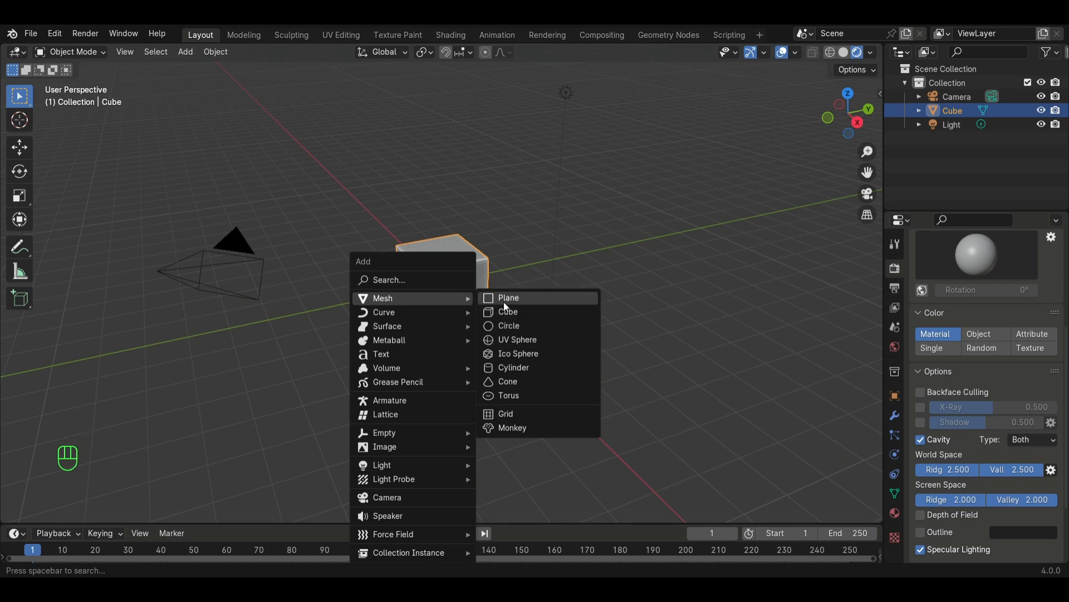
- Add a plane mesh and scale it up as a ground base beneath the cube
{"action": "left_click", "coordinate": [503, 299]}
{"action": "key", "text": "s"}
{"action": "left_click", "coordinate": [635, 385]}
- Move the cube up 1 m along the global Z axis so it rests on the plane
{"action": "left_click", "coordinate": [443, 265]}
{"action": "middle_click_drag", "start_coordinate": [440, 369], "coordinate": [500, 356]}
{"action": "key", "text": "g"}
{"action": "key", "text": "z"}
{"action": "key", "text": "KP_1"}
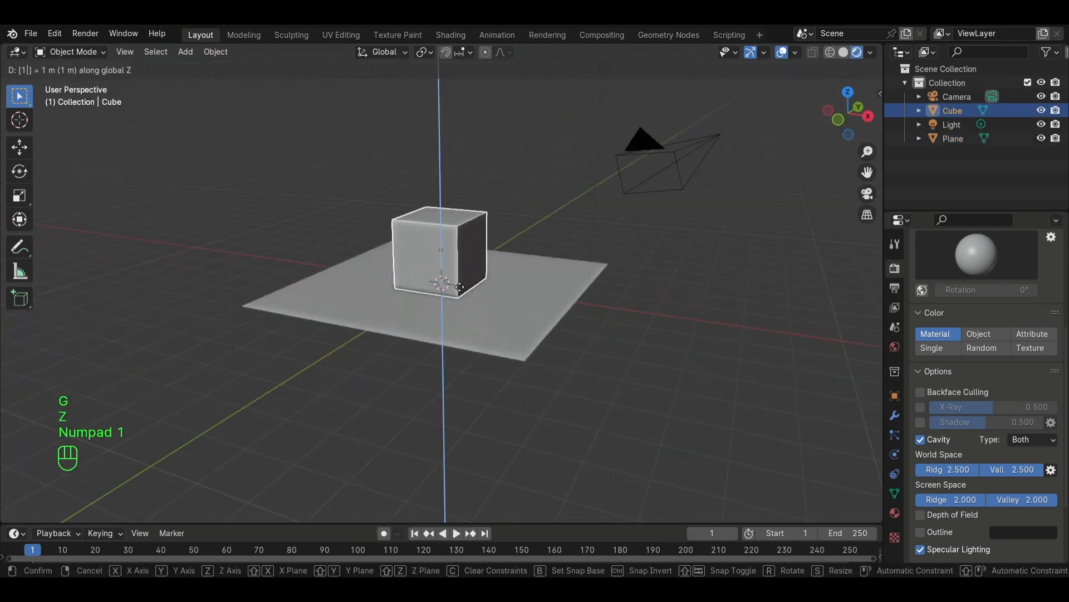
{"action": "key", "text": "KP_Enter"}
- Widen the cube horizontally with its height locked, and narrow it along Y into a rectangular block
{"action": "key", "text": "s"}
{"action": "key", "text": "shift+z"}
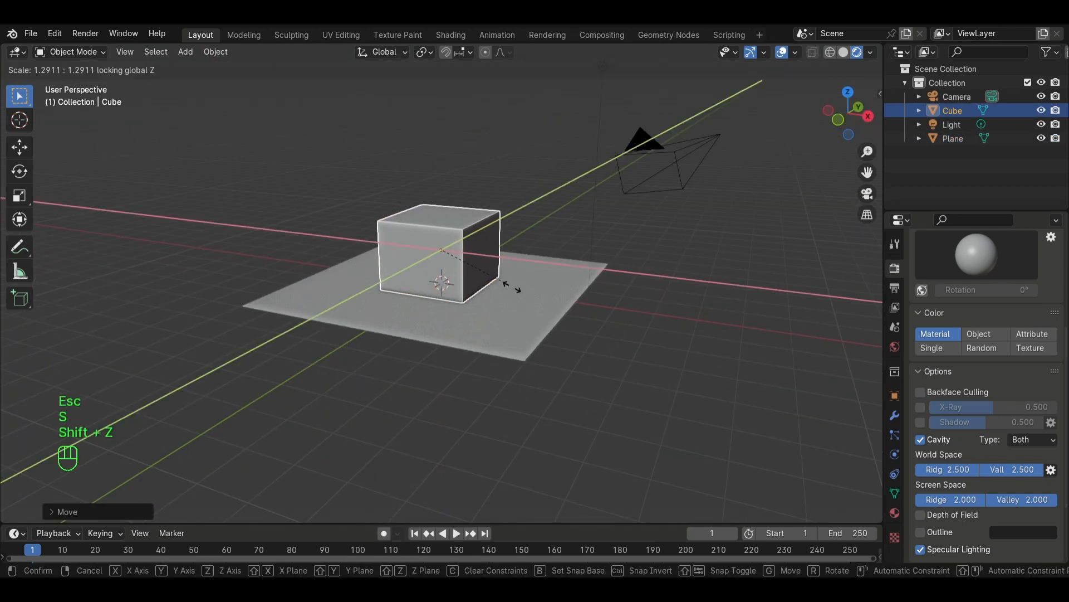
{"action": "left_click", "coordinate": [523, 371]}
{"action": "mouse_move", "coordinate": [522, 371]}
{"action": "middle_mouse_down"}
{"action": "mouse_move", "coordinate": [599, 357]}
{"action": "mouse_move", "coordinate": [589, 339]}
{"action": "mouse_move", "coordinate": [509, 364]}
{"action": "middle_mouse_up"}
{"action": "key", "text": "KP_1"}
{"action": "key", "text": "s"}
{"action": "key", "text": "x"}
{"action": "key", "text": "Escape"}
{"action": "key", "text": "s"}
{"action": "key", "text": "y"}
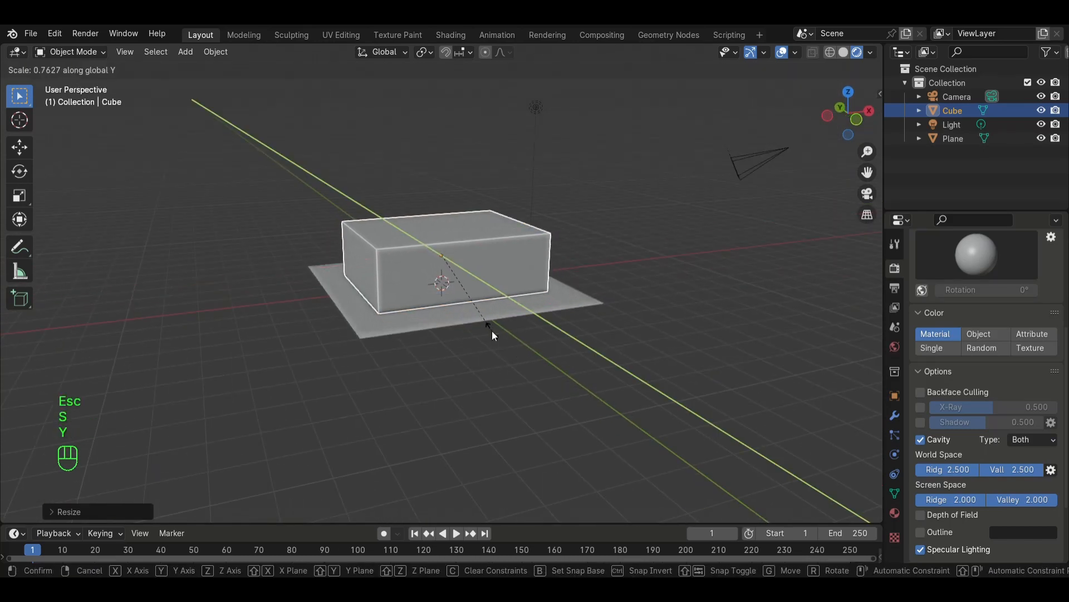
{"action": "left_click", "coordinate": [492, 330]}
- Raise the block's top face along Z in Edit Mode to make the building taller
{"action": "middle_click_drag", "start_coordinate": [492, 329], "coordinate": [458, 272]}
{"action": "key", "text": "g"}
{"action": "key", "text": "Escape"}
{"action": "key", "text": "Tab"}
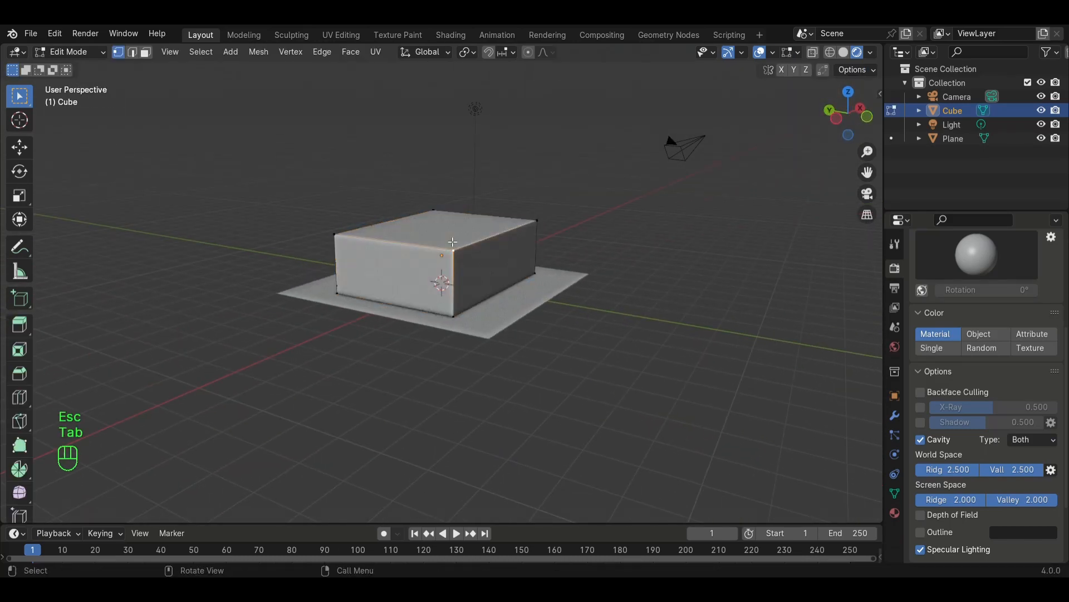
{"action": "key", "text": "g"}
{"action": "key", "text": "z"}
{"action": "left_click", "coordinate": [485, 278]}
- Inset the building's top face and extrude the surrounding border faces upward into a parapet
{"action": "mouse_move", "coordinate": [522, 357]}
{"action": "middle_mouse_down"}
{"action": "mouse_move", "coordinate": [413, 344]}
{"action": "mouse_move", "coordinate": [516, 362]}
{"action": "middle_mouse_up"}
{"action": "middle_click_drag", "start_coordinate": [489, 283], "coordinate": [464, 265]}
{"action": "left_click", "coordinate": [574, 233]}
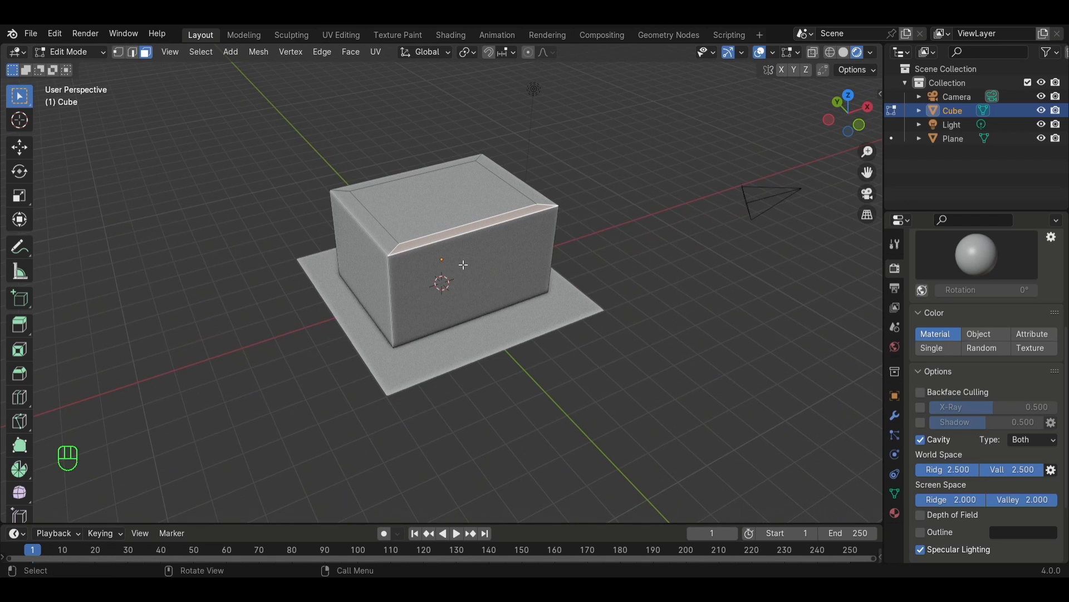
{"action": "left_click", "coordinate": [391, 247], "text": "alt"}
{"action": "left_click", "coordinate": [394, 244], "text": "alt"}
{"action": "key", "text": "e"}
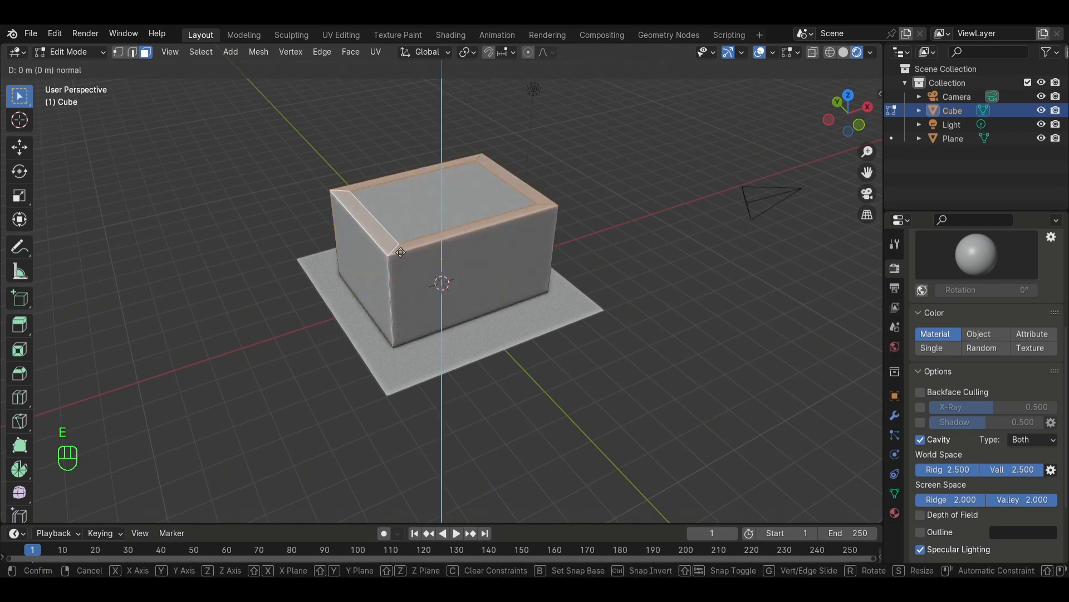
{"action": "left_click", "coordinate": [407, 237]}
- Cut two loops across the middle of the building and adjust their spacing along X
{"action": "middle_click_drag", "start_coordinate": [406, 236], "coordinate": [441, 237]}
{"action": "scroll", "coordinate": [444, 212], "scroll_direction": "up", "scroll_amount": 1}
{"action": "left_click", "coordinate": [444, 212]}
{"action": "right_click", "coordinate": [444, 211]}
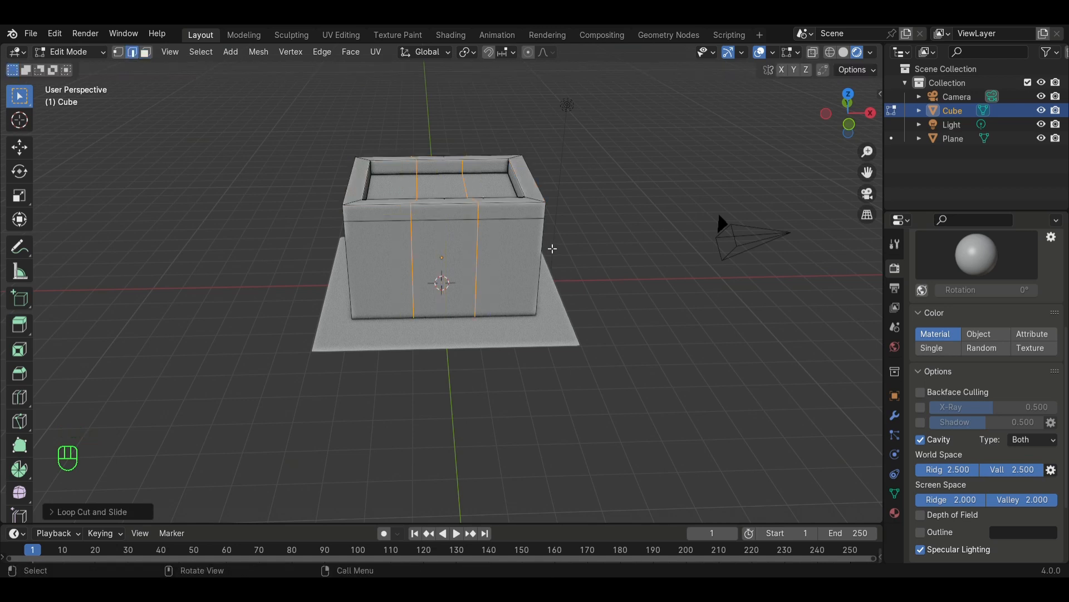
{"action": "key", "text": "s"}
{"action": "key", "text": "x"}
{"action": "left_click", "coordinate": [540, 235]}
- Select the middle top faces of the front and back parapets and turn on snapping to vertices
{"action": "middle_click_drag", "start_coordinate": [467, 245], "coordinate": [501, 214]}
{"action": "key", "text": "3"}
{"action": "left_click", "coordinate": [487, 223]}
{"action": "left_click", "coordinate": [392, 192], "text": "shift"}
{"action": "middle_click_drag", "start_coordinate": [501, 301], "coordinate": [528, 270]}
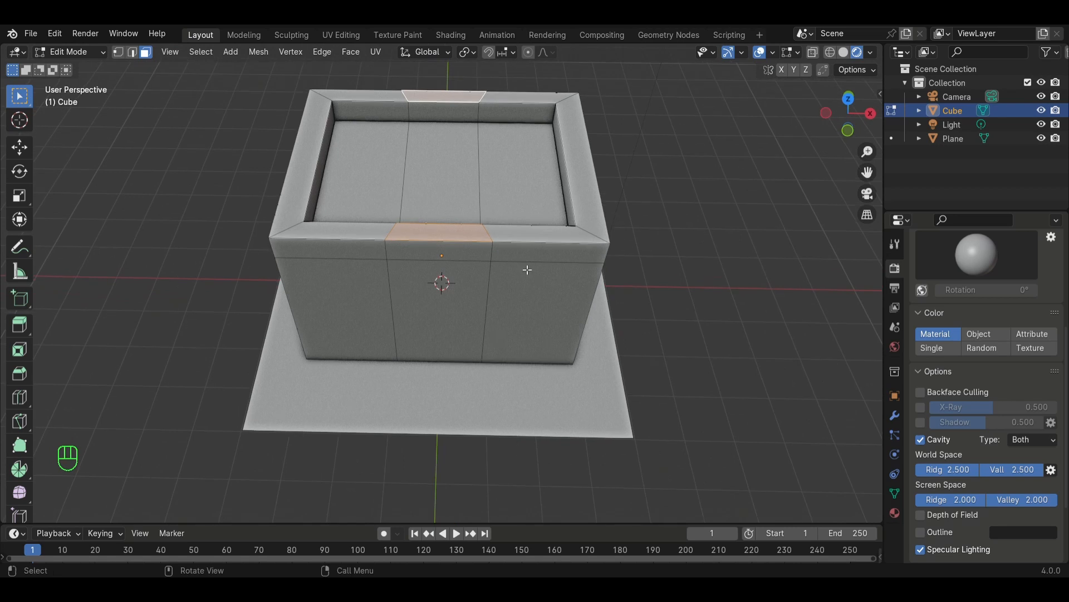
{"action": "left_click", "coordinate": [514, 52]}
{"action": "left_click", "coordinate": [469, 137], "text": "shift"}
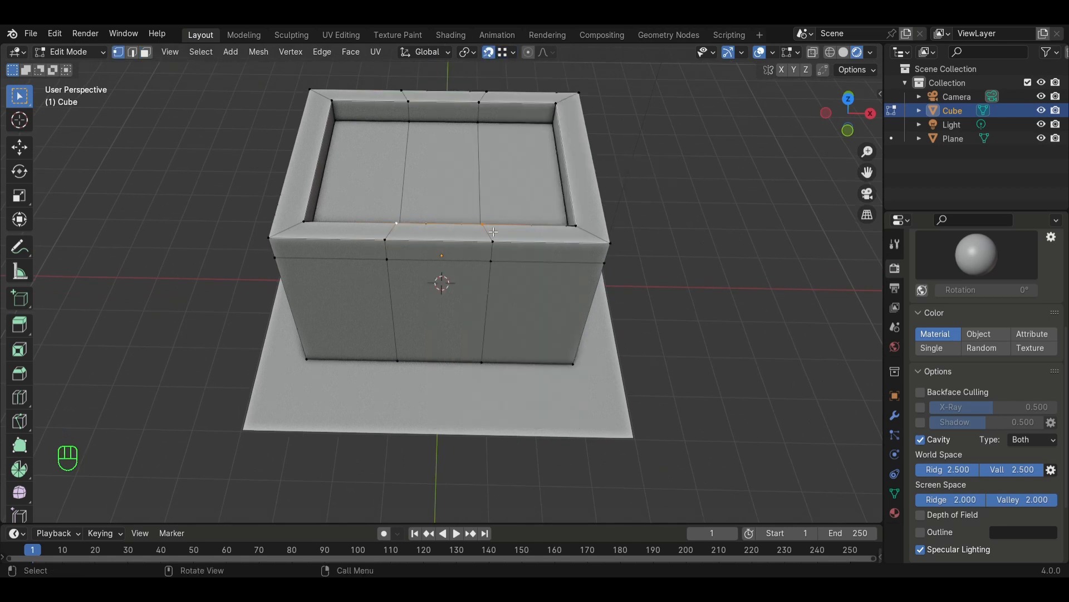
{"action": "key", "text": "s"}
{"action": "key", "text": "x"}
{"action": "key", "text": "Escape"}
{"action": "key", "text": "s"}
{"action": "key", "text": "x"}
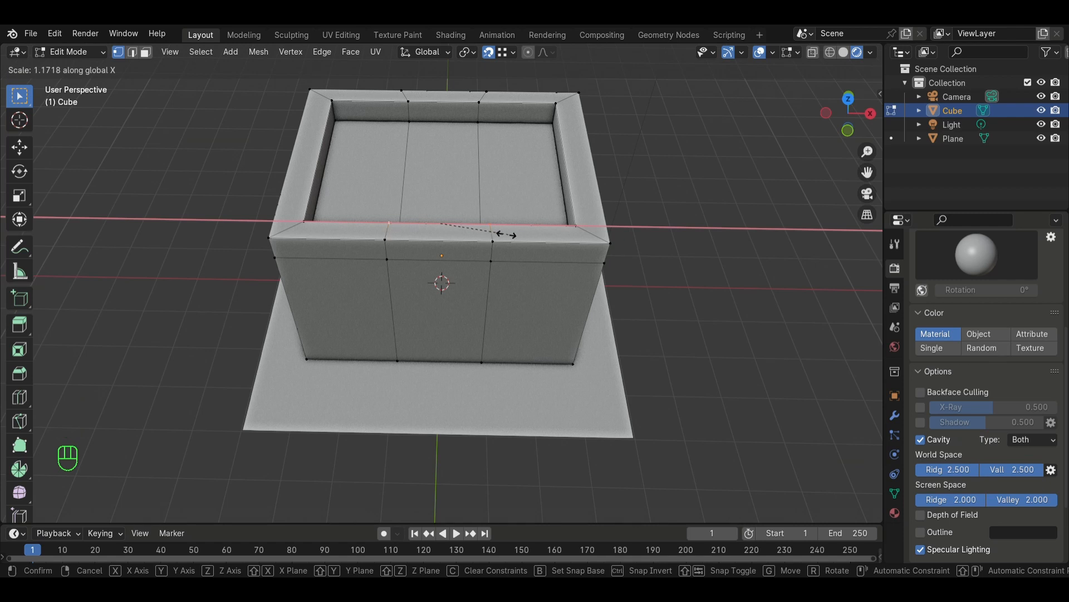
{"action": "key", "text": "Escape"}
{"action": "left_click", "coordinate": [513, 52]}
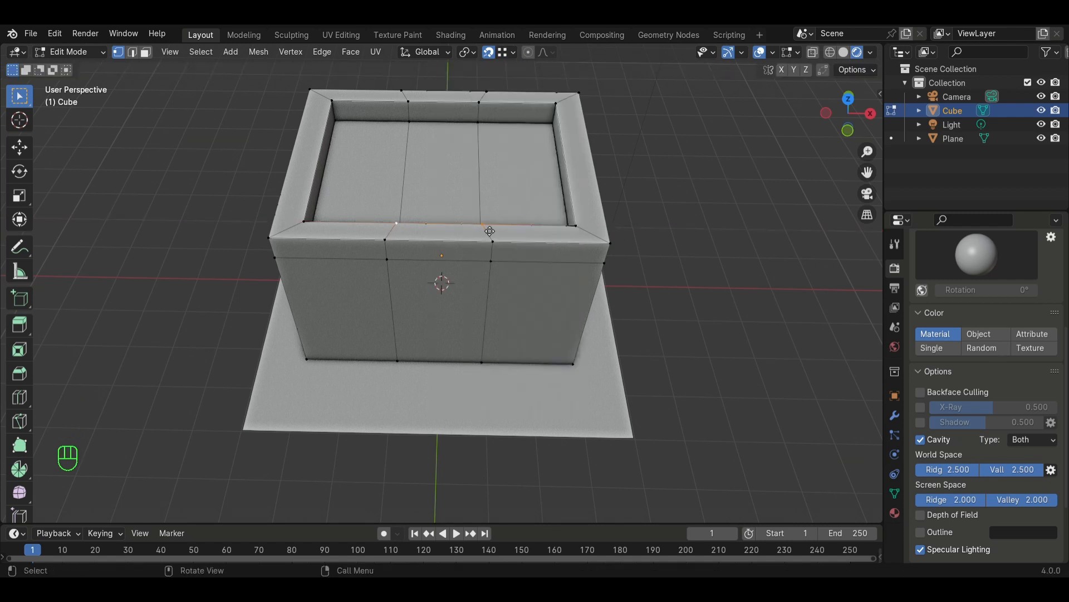
{"action": "key", "text": "g"}
{"action": "key", "text": "s"}
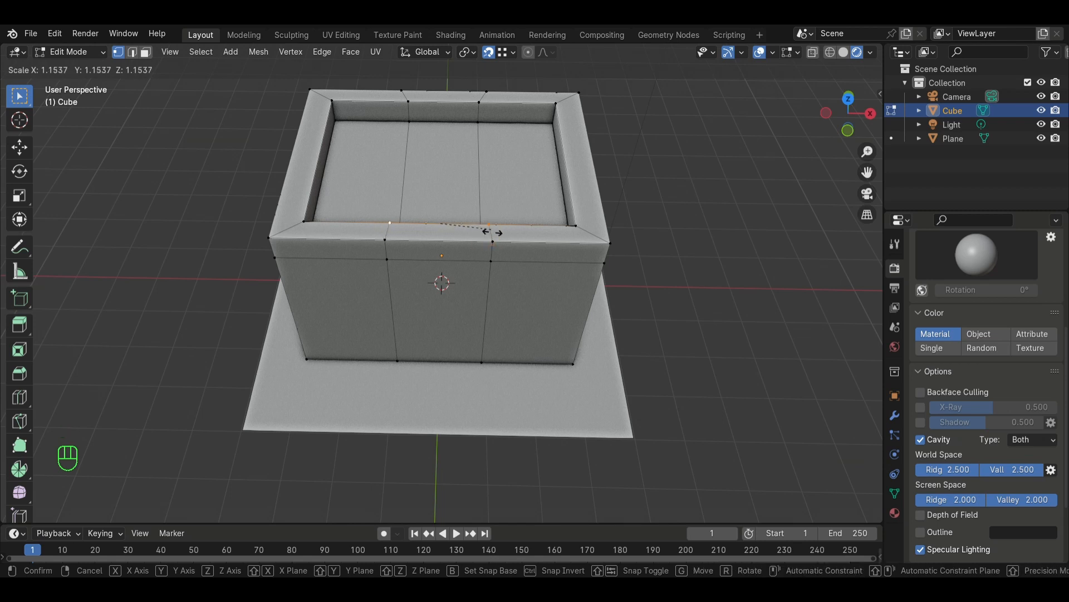
{"action": "key", "text": "Escape"}
- Move the two inner middle vertices of the front parapet along X, snapping them level with the outer vertices
{"action": "key", "text": "g"}
{"action": "key", "text": "x"}
{"action": "left_click", "coordinate": [496, 246]}
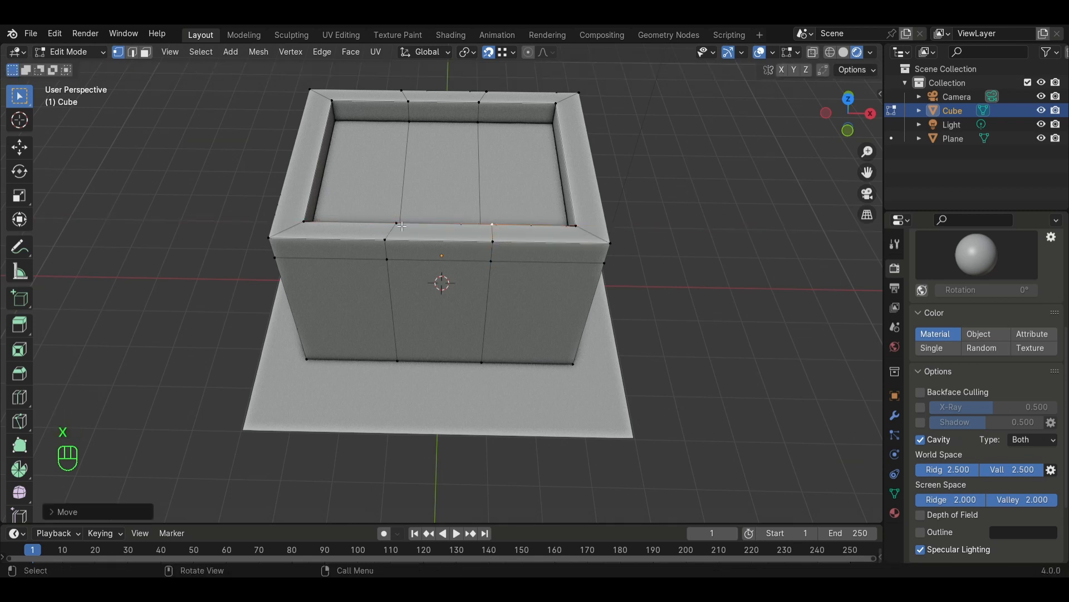
{"action": "left_click", "coordinate": [397, 226]}
{"action": "key", "text": "g"}
{"action": "key", "text": "x"}
{"action": "left_click", "coordinate": [388, 244]}
- Align the two inner middle vertices of the back parapet along X with their outer vertices
{"action": "middle_click_drag", "start_coordinate": [449, 290], "coordinate": [136, 298]}
{"action": "left_click", "coordinate": [472, 249]}
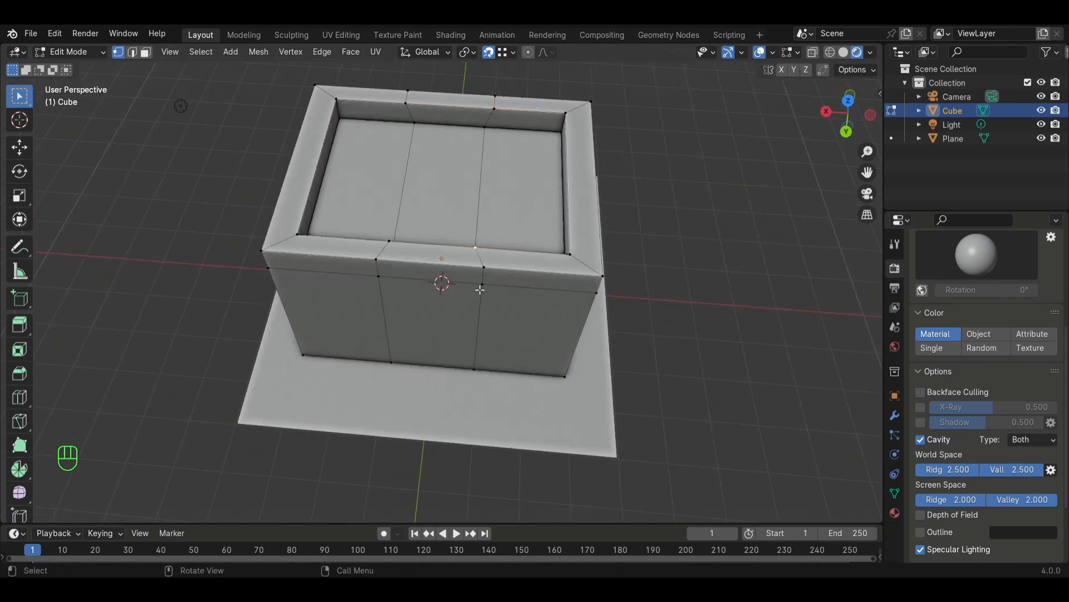
{"action": "key", "text": "g"}
{"action": "key", "text": "x"}
{"action": "left_click", "coordinate": [486, 272]}
{"action": "left_click", "coordinate": [395, 258]}
{"action": "key", "text": "g"}
{"action": "key", "text": "x"}
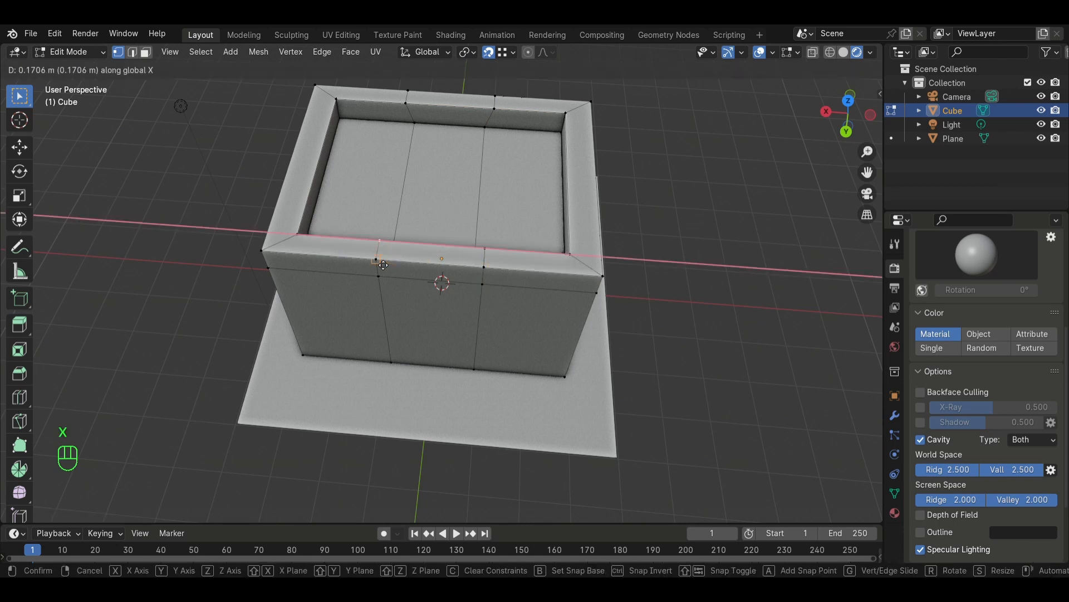
{"action": "left_click", "coordinate": [383, 266]}
- Extrude the middle top faces of both long parapets upward into raised blocks
{"action": "middle_click_drag", "start_coordinate": [635, 290], "coordinate": [476, 291]}
{"action": "key", "text": "3"}
{"action": "left_click", "coordinate": [488, 193], "text": "shift"}
{"action": "middle_click_drag", "start_coordinate": [534, 189], "coordinate": [680, 273]}
{"action": "left_click", "coordinate": [414, 101], "text": "shift"}
{"action": "key", "text": "e"}
{"action": "left_click", "coordinate": [432, 116]}
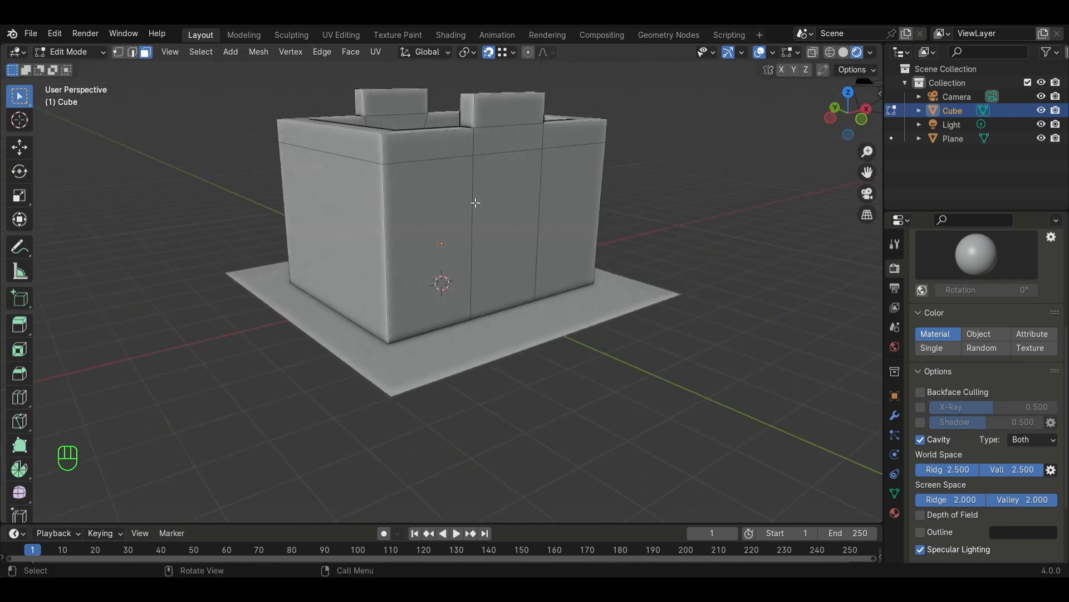
{"action": "middle_click_drag", "start_coordinate": [475, 202], "coordinate": [490, 300]}
{"action": "key", "text": "shift+a"}
{"action": "left_click", "coordinate": [489, 303]}
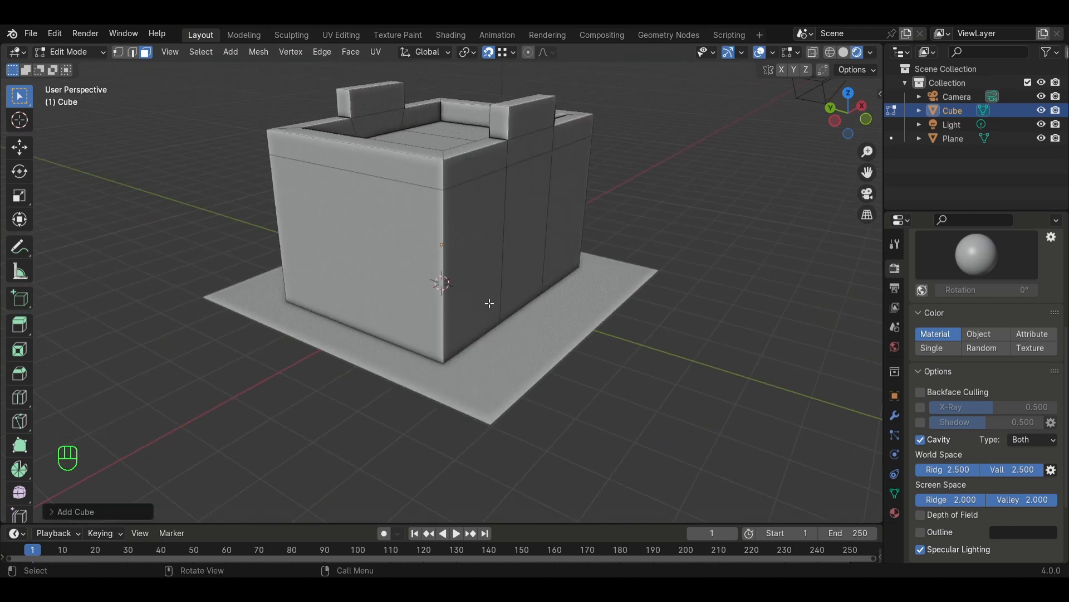
{"action": "key", "text": "g"}
{"action": "left_click", "coordinate": [677, 348]}
{"action": "key", "text": "x"}
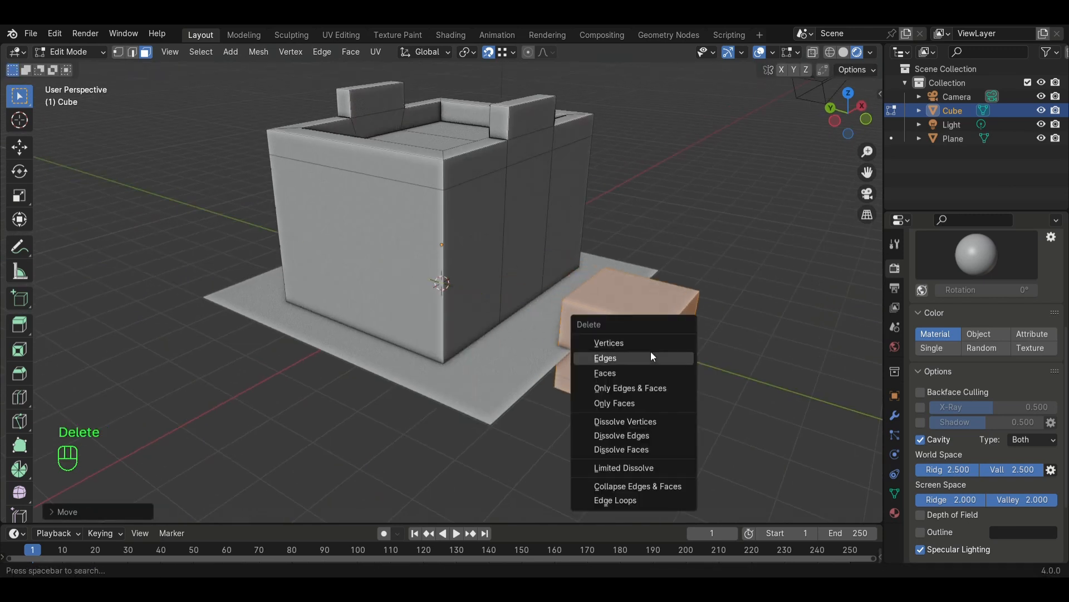
{"action": "left_click", "coordinate": [623, 376]}
- Add a new cube in Object Mode and move it along Y out in front of the building
{"action": "key", "text": "Tab"}
{"action": "middle_click_drag", "start_coordinate": [450, 315], "coordinate": [464, 346]}
{"action": "key", "text": "shift+a"}
{"action": "left_click", "coordinate": [439, 320]}
{"action": "key", "text": "g"}
{"action": "key", "text": "y"}
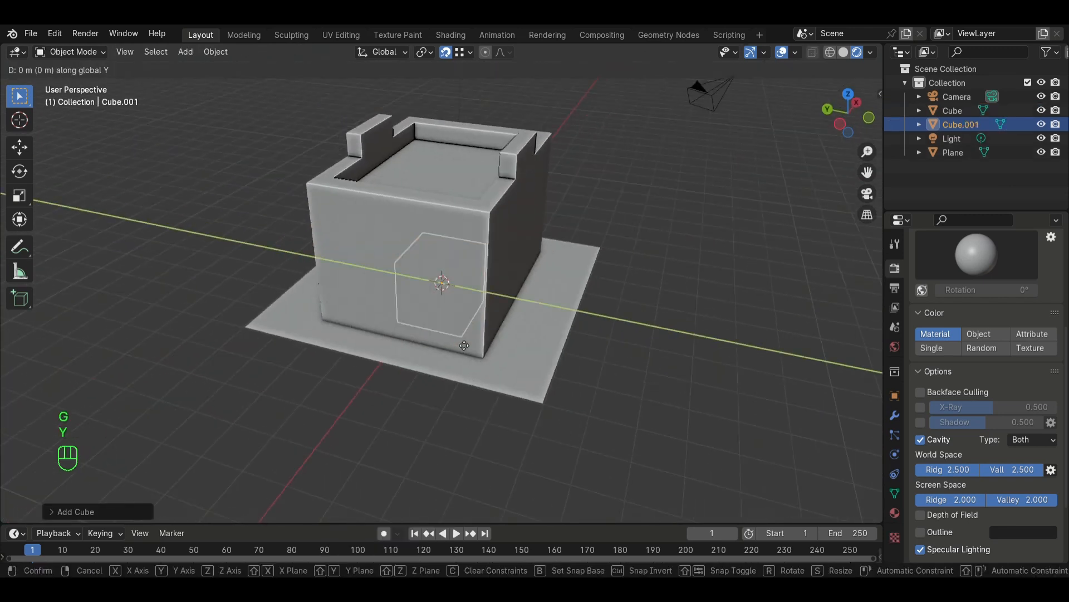
{"action": "left_click", "coordinate": [530, 345]}
- Shrink the new cube horizontally with its height locked to form a narrow block
{"action": "middle_click_drag", "start_coordinate": [530, 345], "coordinate": [624, 342]}
{"action": "key", "text": "s"}
{"action": "key", "text": "shift+z"}
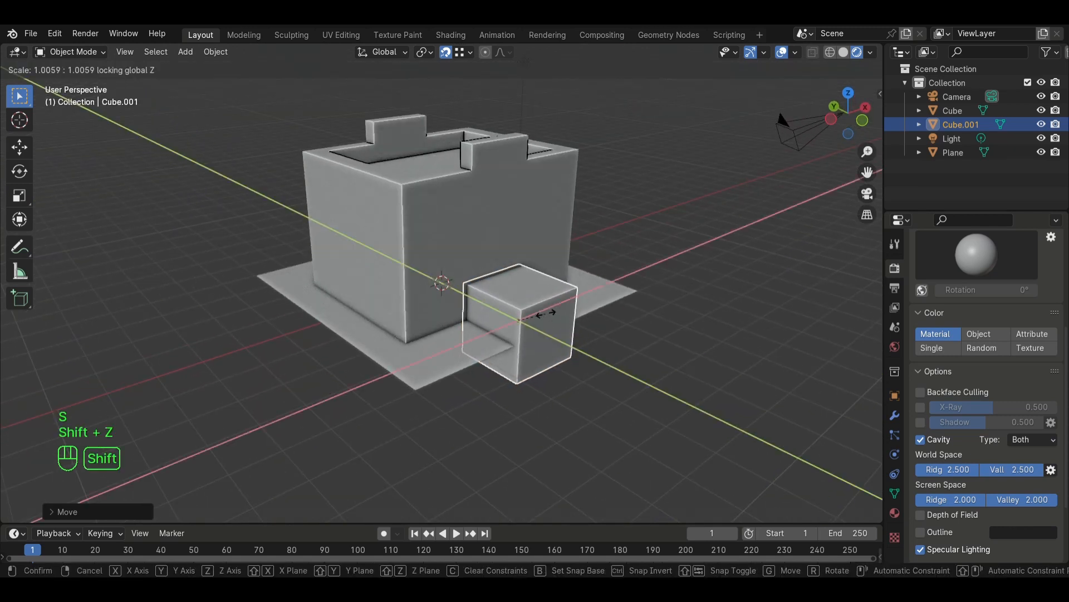
{"action": "left_click", "coordinate": [533, 317]}
{"action": "key", "text": "s"}
{"action": "key", "text": "shift+z"}
{"action": "left_click", "coordinate": [579, 314]}
- Move the narrow block along X toward the building's front corner
{"action": "middle_click_drag", "start_coordinate": [569, 316], "coordinate": [595, 317]}
{"action": "key", "text": "g"}
{"action": "key", "text": "x"}
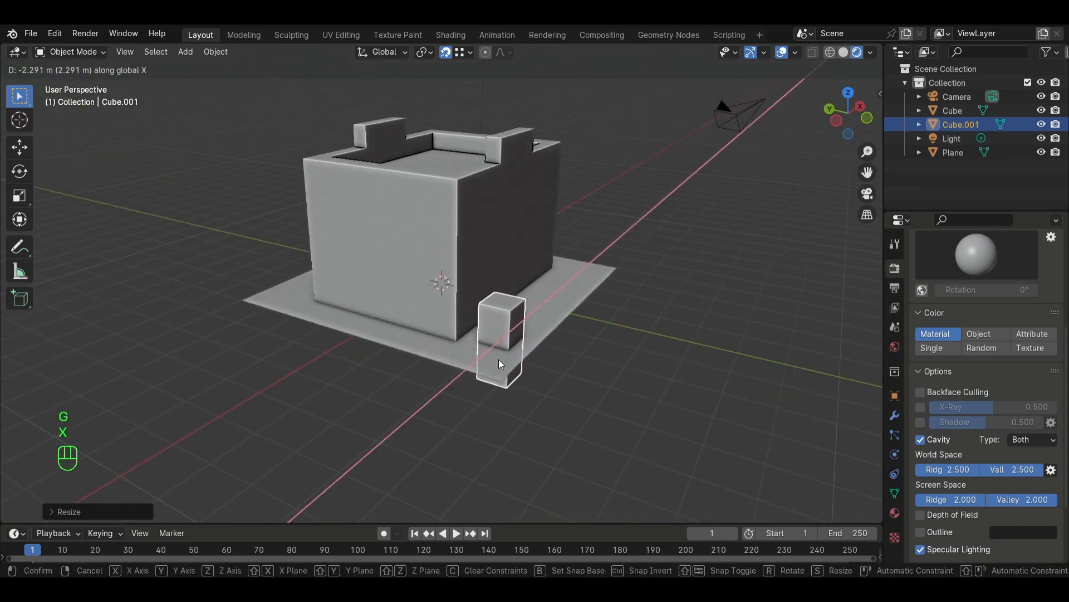
{"action": "left_click", "coordinate": [499, 364]}
{"action": "middle_click_drag", "start_coordinate": [493, 358], "coordinate": [435, 353]}
{"action": "key", "text": "g"}
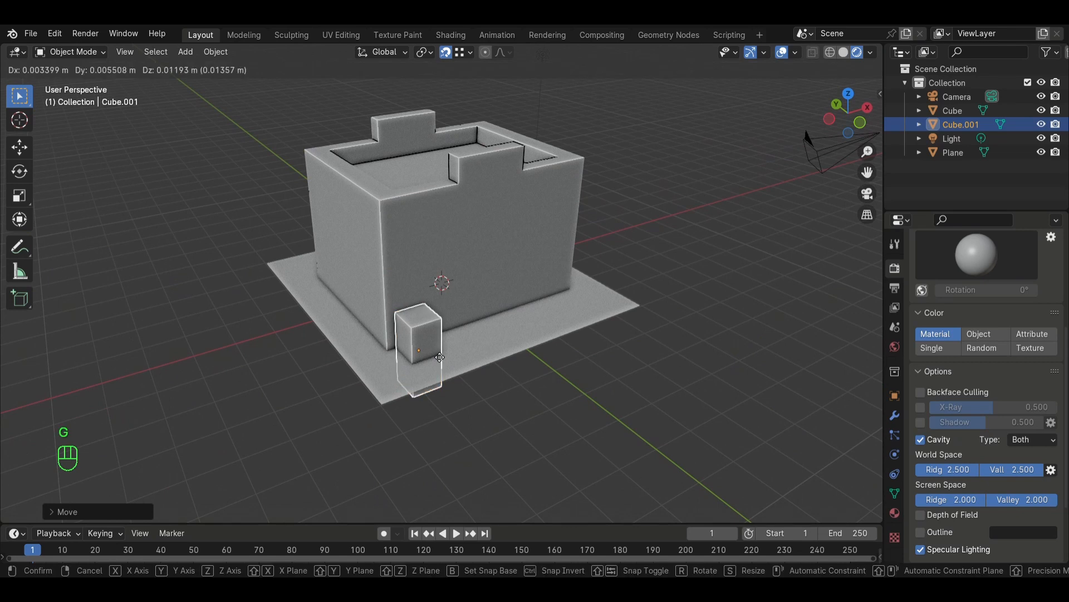
{"action": "key", "text": "x"}
{"action": "left_click", "coordinate": [417, 319]}
- Switch snapping to edges and align the narrow block along X with the building's corner
{"action": "left_click", "coordinate": [461, 53]}
{"action": "left_click", "coordinate": [440, 154]}
{"action": "key", "text": "g"}
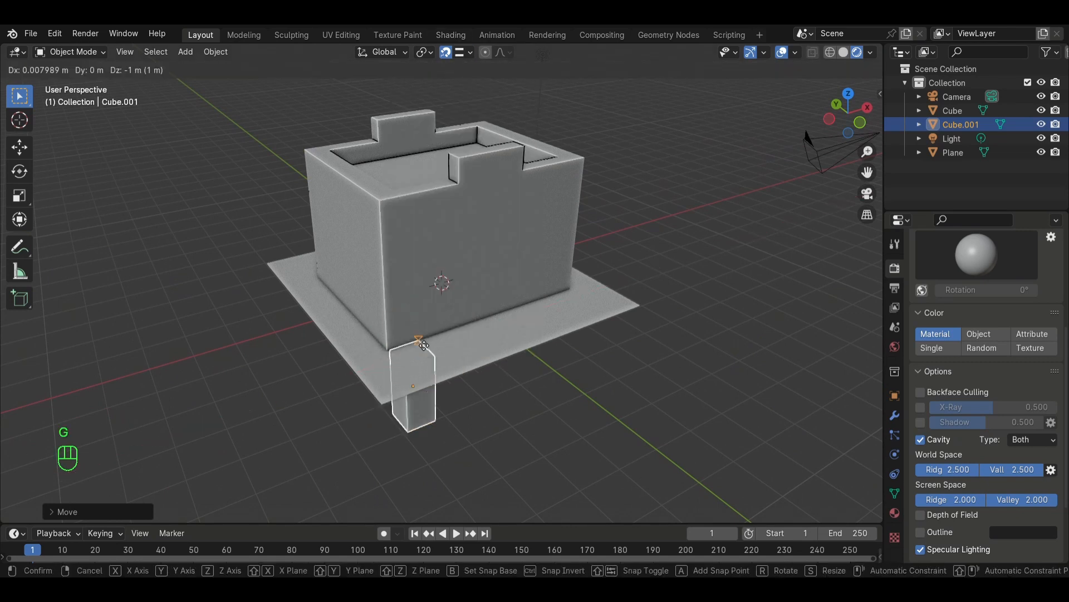
{"action": "key", "text": "x"}
{"action": "left_click", "coordinate": [402, 341]}
- Shorten the narrow corner block by scaling it along Z
{"action": "middle_click_drag", "start_coordinate": [403, 339], "coordinate": [443, 323]}
{"action": "key", "text": "s"}
{"action": "key", "text": "z"}
{"action": "left_click", "coordinate": [533, 291]}
- Move the corner block along Z until its base sits on the ground plane
{"action": "key", "text": "g"}
{"action": "key", "text": "z"}
{"action": "left_click", "coordinate": [529, 330]}
{"action": "key", "text": "g"}
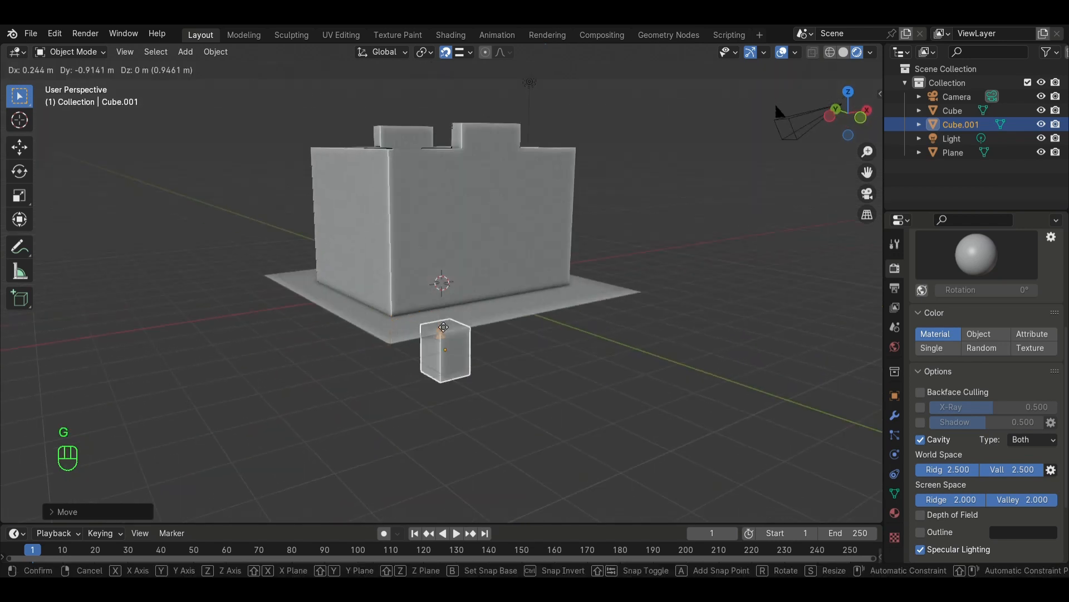
{"action": "key", "text": "z"}
{"action": "left_click", "coordinate": [400, 255]}
{"action": "middle_click_drag", "start_coordinate": [400, 255], "coordinate": [415, 273]}
{"action": "key", "text": "g"}
{"action": "key", "text": "z"}
{"action": "left_click", "coordinate": [428, 314]}
- Turn off snapping and adjust the height of the corner block's top face along Z in Edit Mode
{"action": "middle_click_drag", "start_coordinate": [427, 315], "coordinate": [478, 295]}
{"action": "key", "text": "Tab"}
{"action": "left_click", "coordinate": [477, 296]}
{"action": "key", "text": "g"}
{"action": "key", "text": "Escape"}
{"action": "left_click", "coordinate": [489, 52]}
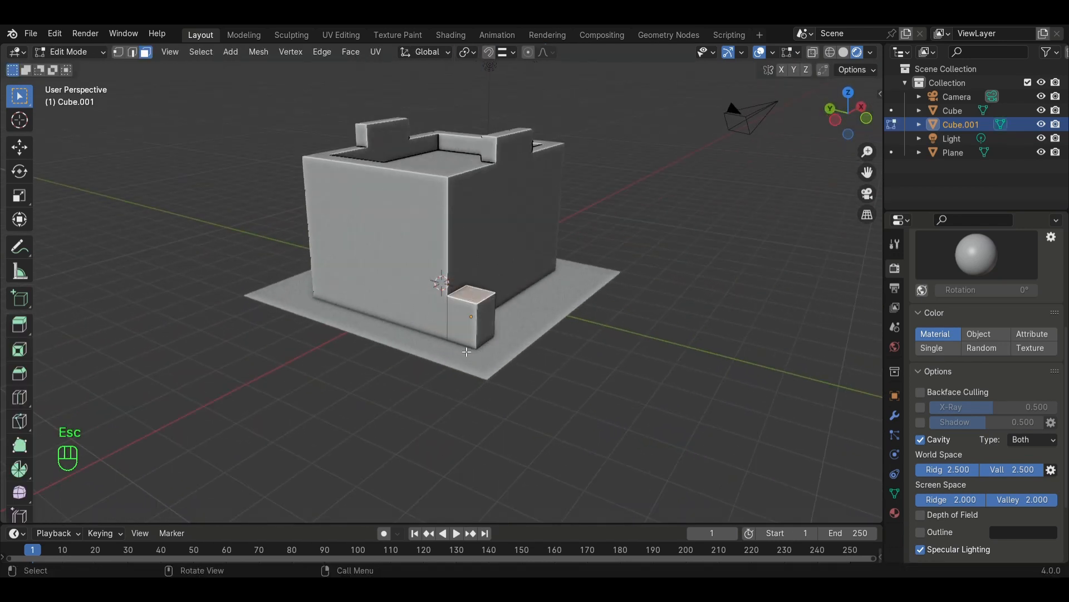
{"action": "key", "text": "g"}
{"action": "key", "text": "z"}
{"action": "left_click", "coordinate": [470, 357]}
- Move the corner block's outer top edge inward along Y to slope its outer face
{"action": "middle_click_drag", "start_coordinate": [470, 356], "coordinate": [532, 315]}
{"action": "key", "text": "g"}
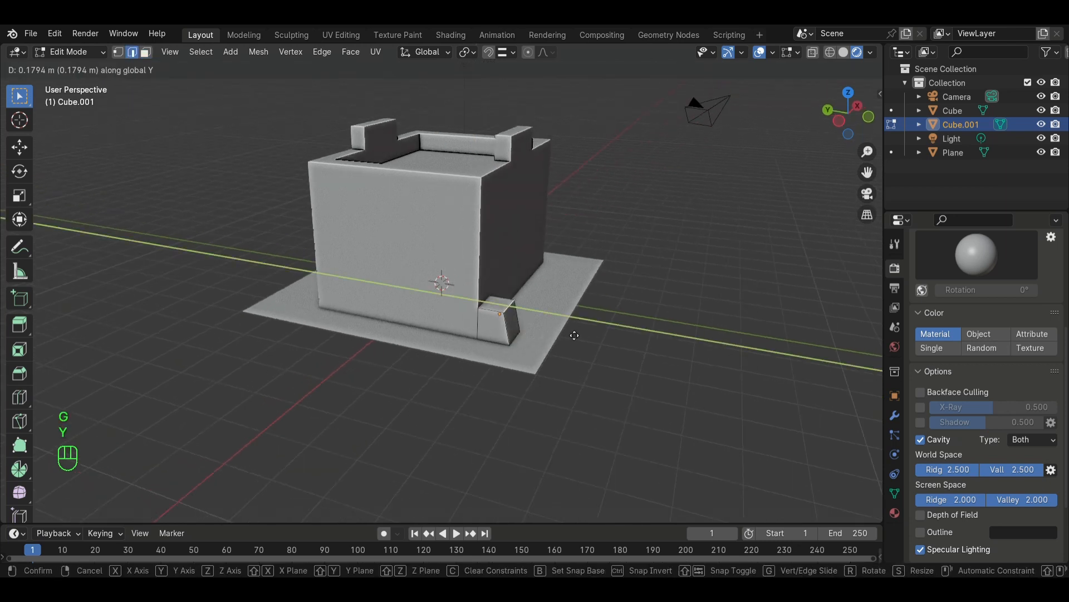
{"action": "left_click", "coordinate": [523, 318]}
- Extrude the corner block's top face slightly upward to form a thin band
{"action": "left_click", "coordinate": [504, 310]}
{"action": "key", "text": "e"}
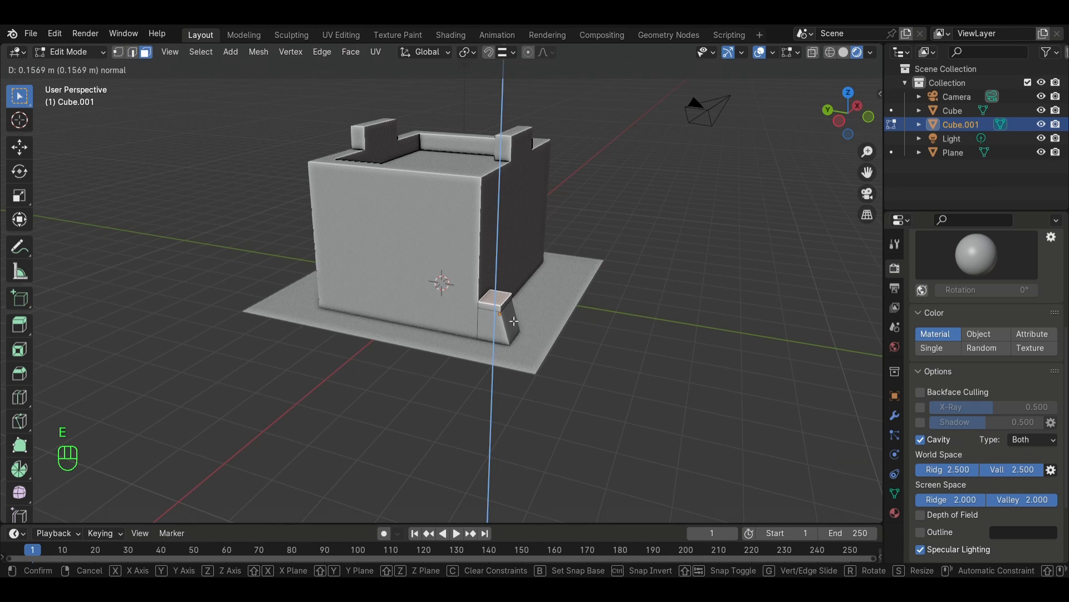
{"action": "left_click", "coordinate": [513, 322]}
- Cut horizontal loops around the corner block's thin top band and shift its outer edge along Y
{"action": "scroll", "coordinate": [529, 326], "scroll_direction": "up", "scroll_amount": 5}
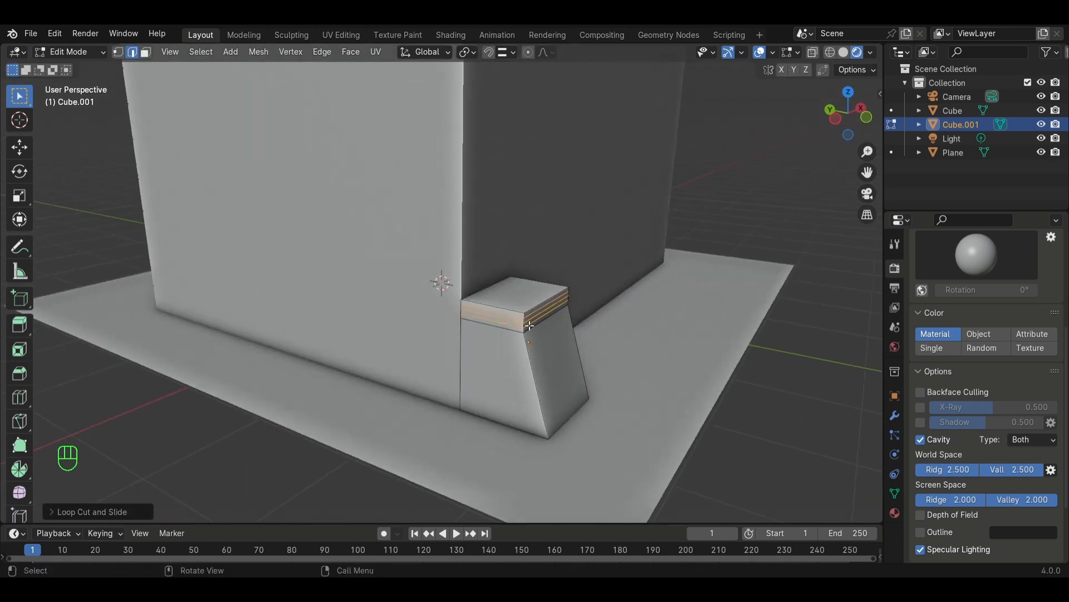
{"action": "key", "text": "g"}
{"action": "key", "text": "y"}
{"action": "left_click", "coordinate": [544, 336]}
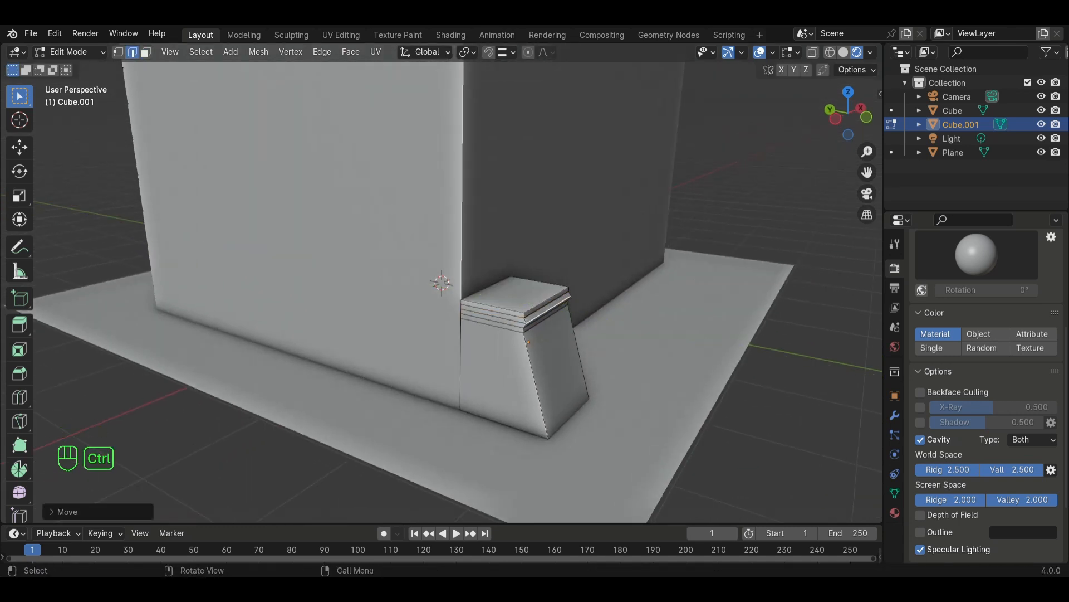
- Enable proportional editing and move the corner block band's outer edge along Y with a small influence radius to round its profile
{"action": "left_click", "coordinate": [543, 52]}
{"action": "left_click", "coordinate": [513, 127]}
{"action": "key", "text": "o"}
{"action": "key", "text": "g"}
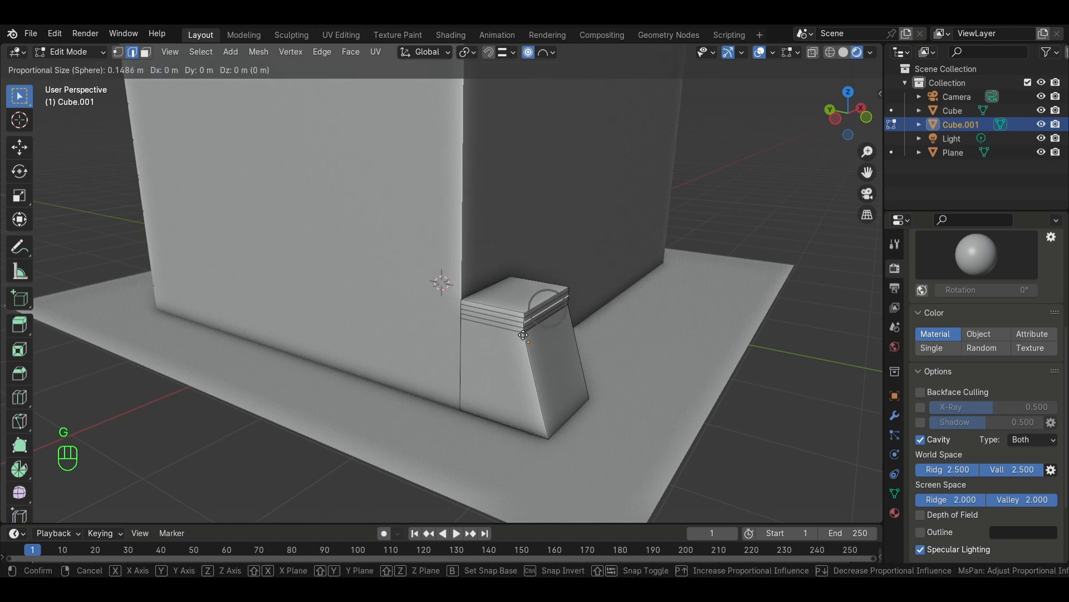
{"action": "scroll", "coordinate": [524, 334], "scroll_direction": "up", "scroll_amount": 2}
{"action": "key", "text": "y"}
{"action": "left_click", "coordinate": [528, 334]}
{"action": "middle_click_drag", "start_coordinate": [529, 335], "coordinate": [607, 341]}
- Inset the corner block's top face and move the inset face along Y
{"action": "key", "text": "3"}
{"action": "left_click", "coordinate": [559, 327]}
{"action": "key", "text": "i"}
{"action": "left_click", "coordinate": [630, 355]}
{"action": "key", "text": "g"}
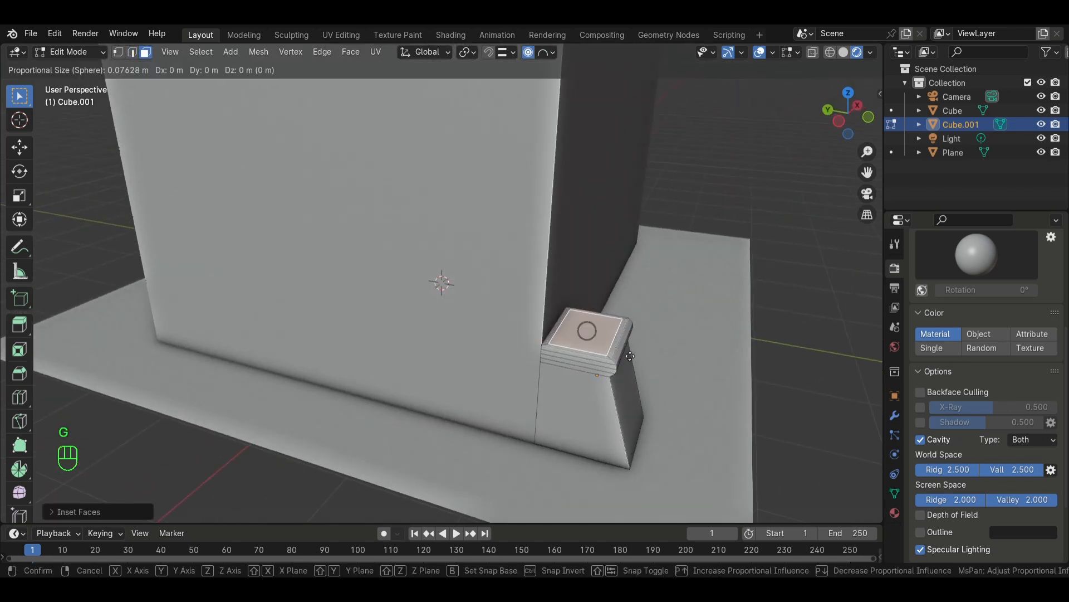
{"action": "key", "text": "y"}
{"action": "left_click", "coordinate": [622, 354]}
- Extrude the inset top face upward into a tall pillar shaft and widen its top end along normals into a cap
{"action": "key", "text": "e"}
{"action": "left_click", "coordinate": [594, 153]}
{"action": "middle_click_drag", "start_coordinate": [595, 152], "coordinate": [241, 210]}
{"action": "key", "text": "alt+e"}
{"action": "left_click", "coordinate": [190, 207]}
{"action": "left_click", "coordinate": [189, 201]}
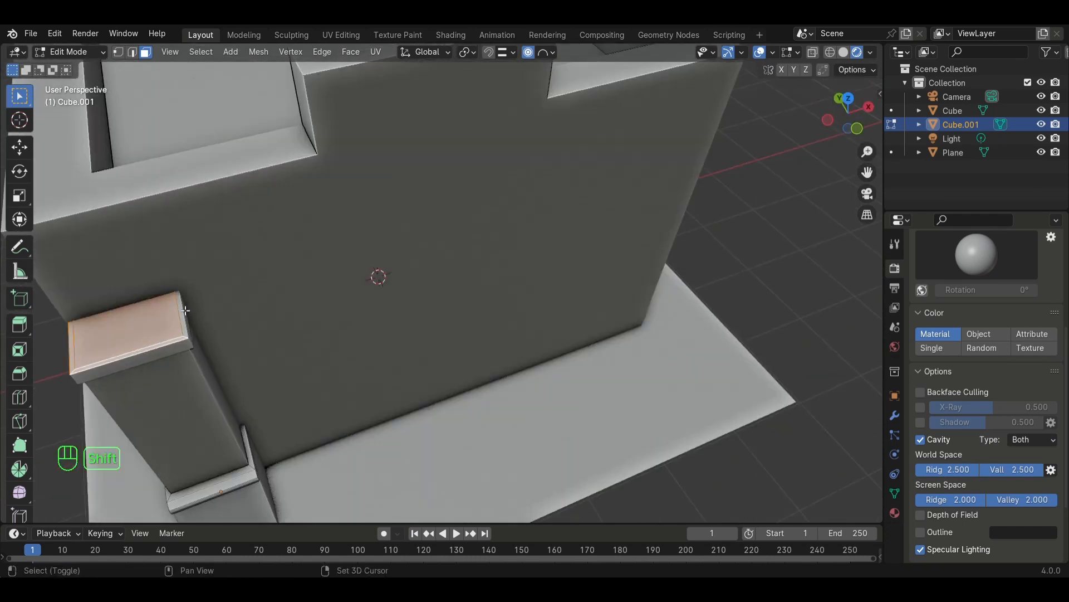
- Add the cap's narrow side strip to its top face selection and extrude both upward
{"action": "left_click", "coordinate": [186, 311], "text": "shift"}
{"action": "middle_click_drag", "start_coordinate": [188, 310], "coordinate": [265, 297]}
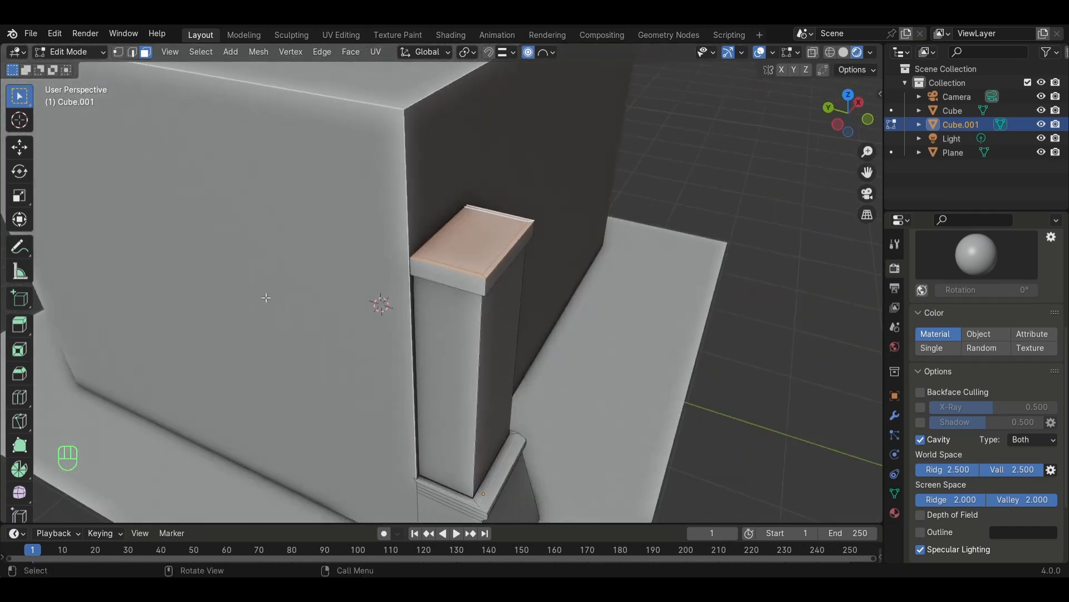
{"action": "key", "text": "e"}
{"action": "left_click", "coordinate": [285, 259]}
{"action": "mouse_move", "coordinate": [286, 259]}
{"action": "middle_mouse_down"}
{"action": "mouse_move", "coordinate": [327, 310]}
{"action": "mouse_move", "coordinate": [287, 241]}
{"action": "middle_mouse_up"}
{"action": "left_click", "coordinate": [286, 242]}
- Cut two closely spaced horizontal loops around the middle of the pillar shaft
{"action": "middle_click_drag", "start_coordinate": [303, 304], "coordinate": [331, 247]}
{"action": "middle_click_drag", "start_coordinate": [701, 207], "coordinate": [619, 329]}
{"action": "left_click", "coordinate": [324, 189]}
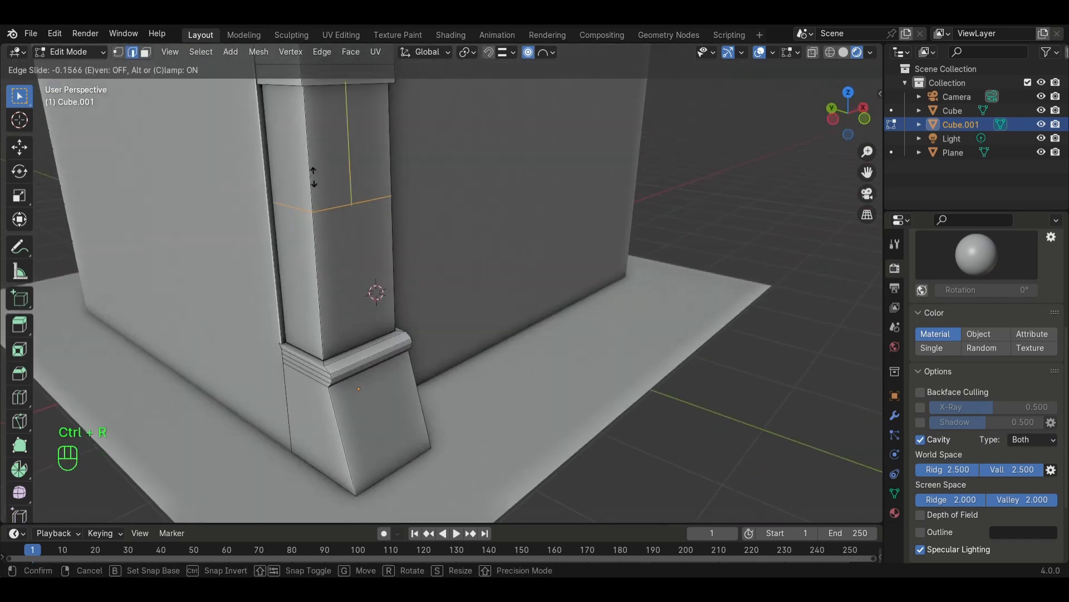
{"action": "left_click", "coordinate": [341, 214]}
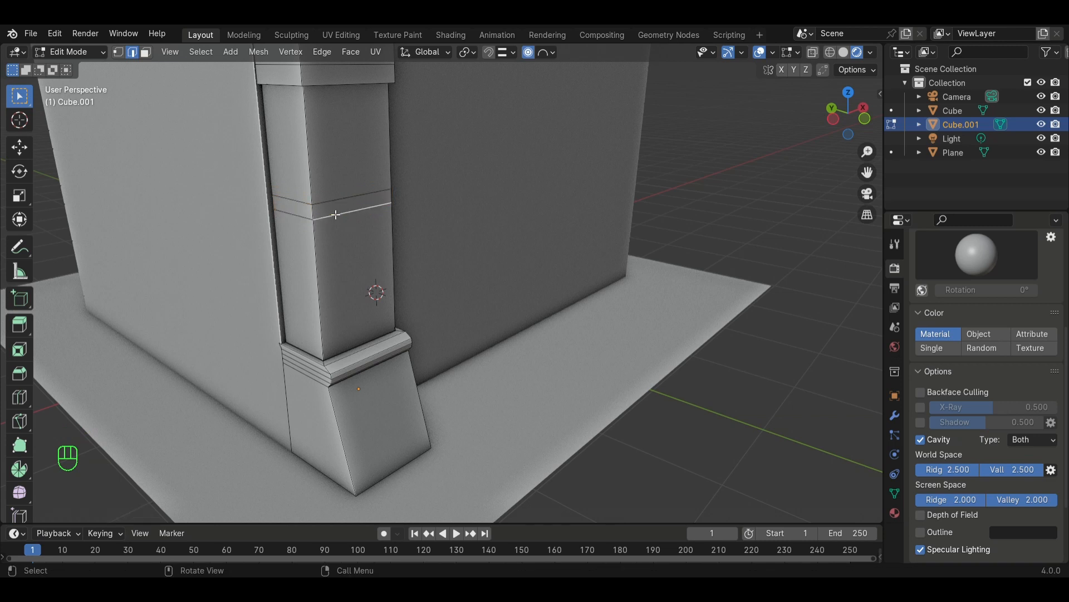
- Shrink the ring of faces between the shaft's two loops inward to form a groove
{"action": "left_click", "coordinate": [298, 213], "text": "shift"}
{"action": "middle_click_drag", "start_coordinate": [298, 212], "coordinate": [230, 192]}
{"action": "left_click", "coordinate": [128, 183], "text": "shift"}
{"action": "middle_click_drag", "start_coordinate": [128, 183], "coordinate": [203, 225]}
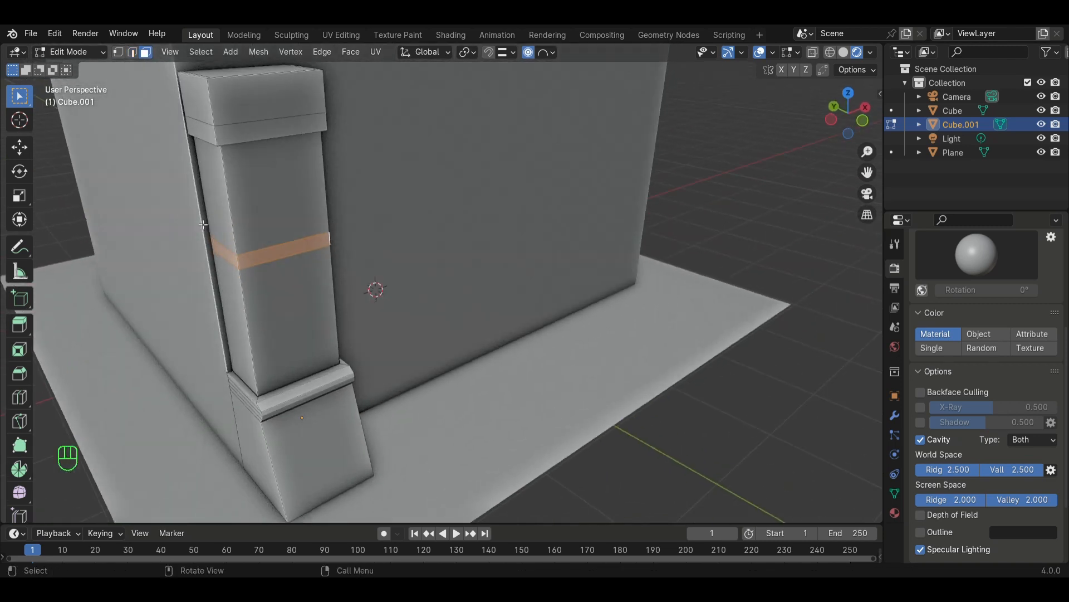
{"action": "key", "text": "alt+s"}
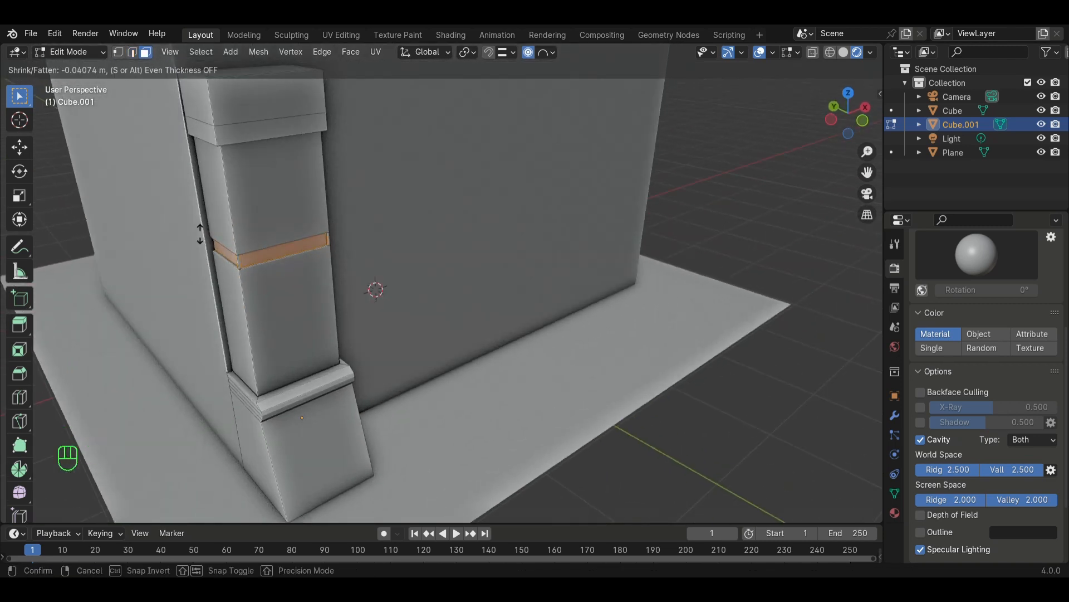
{"action": "left_click", "coordinate": [200, 233]}
{"action": "left_click", "coordinate": [101, 272]}
{"action": "middle_click_drag", "start_coordinate": [72, 272], "coordinate": [109, 272]}
{"action": "key", "text": "Tab"}
{"action": "middle_click_drag", "start_coordinate": [396, 339], "coordinate": [398, 372]}
{"action": "key", "text": "Tab"}
- Select the band of faces around the lower part of the pillar's cap on its exposed sides
{"action": "middle_click_drag", "start_coordinate": [235, 217], "coordinate": [296, 251]}
{"action": "left_click", "coordinate": [306, 298]}
{"action": "middle_click_drag", "start_coordinate": [305, 298], "coordinate": [151, 239]}
{"action": "left_click", "coordinate": [227, 266], "text": "shift"}
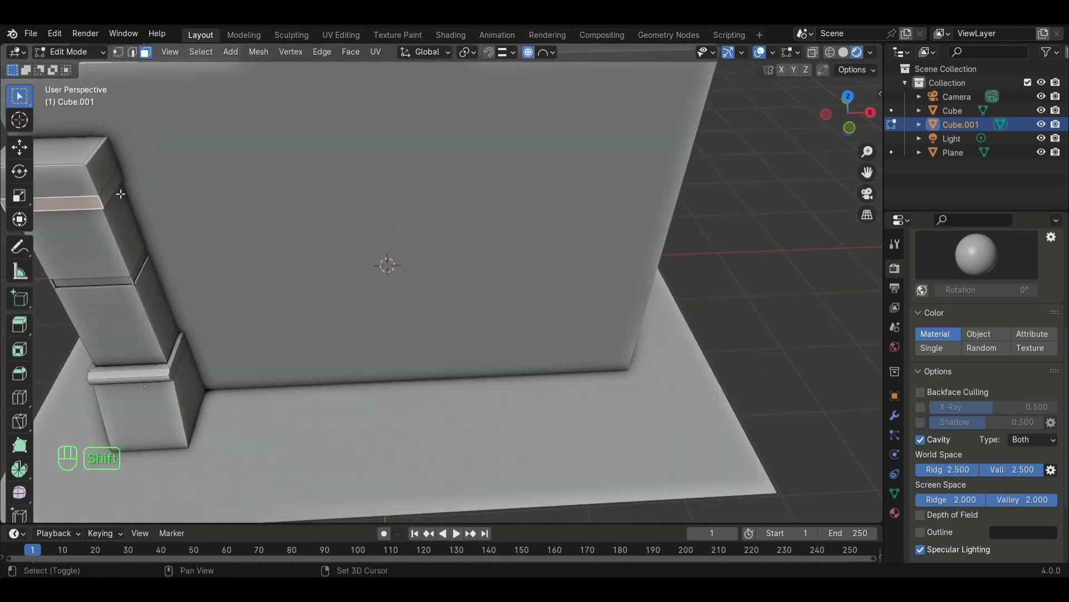
{"action": "middle_click_drag", "start_coordinate": [120, 193], "coordinate": [211, 217]}
{"action": "key", "text": "alt+e"}
{"action": "left_click", "coordinate": [211, 216]}
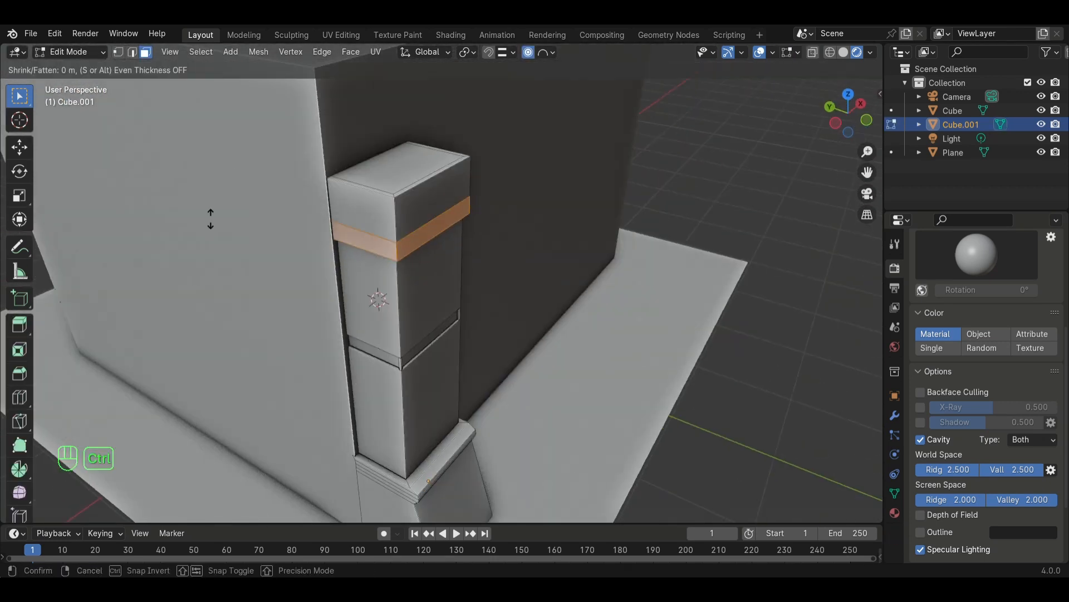
{"action": "right_click", "coordinate": [237, 278]}
{"action": "key", "text": "ctrl+z"}
- Extrude the selected cap band outward along its normals to form a protruding ledge
{"action": "middle_click_drag", "start_coordinate": [476, 360], "coordinate": [745, 337]}
{"action": "scroll", "coordinate": [386, 354], "scroll_direction": "down", "scroll_amount": 2}
{"action": "key", "text": "alt+e"}
{"action": "left_click", "coordinate": [385, 341]}
{"action": "left_click", "coordinate": [383, 337]}
- Extrude the pillar's top face upward to about the roof height and cut a horizontal loop just below the new top
{"action": "left_click", "coordinate": [478, 234]}
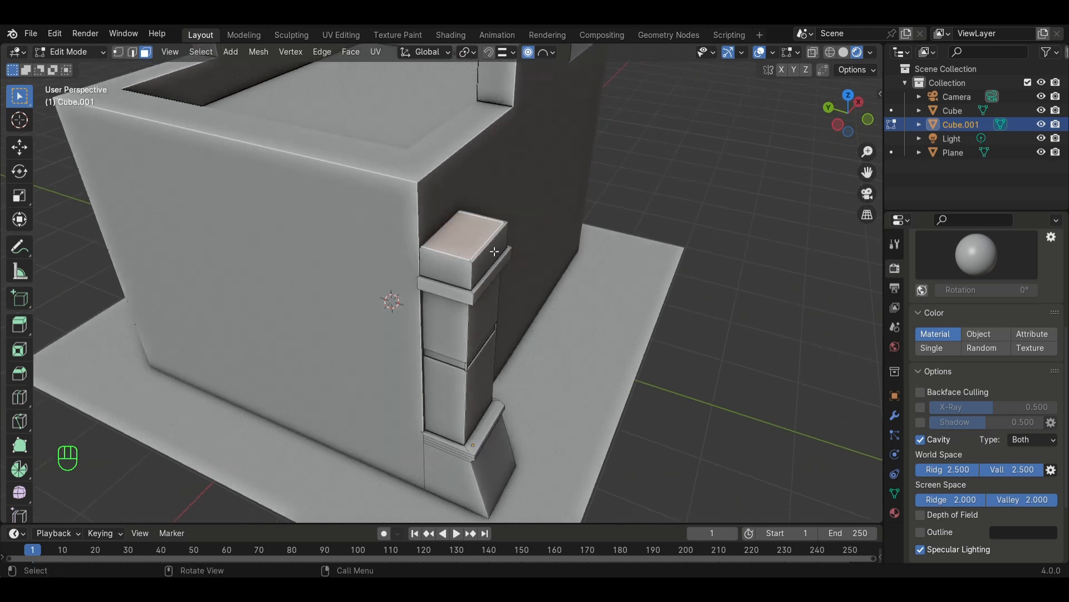
{"action": "key", "text": "e"}
{"action": "left_click", "coordinate": [482, 188]}
{"action": "left_click", "coordinate": [568, 270]}
{"action": "mouse_move", "coordinate": [568, 270]}
{"action": "middle_mouse_down"}
{"action": "mouse_move", "coordinate": [585, 299]}
{"action": "mouse_move", "coordinate": [559, 280]}
{"action": "middle_mouse_up"}
{"action": "key", "text": "ctrl+r"}
{"action": "left_click", "coordinate": [454, 229]}
{"action": "left_click", "coordinate": [454, 229]}
{"action": "middle_click_drag", "start_coordinate": [454, 229], "coordinate": [489, 247]}
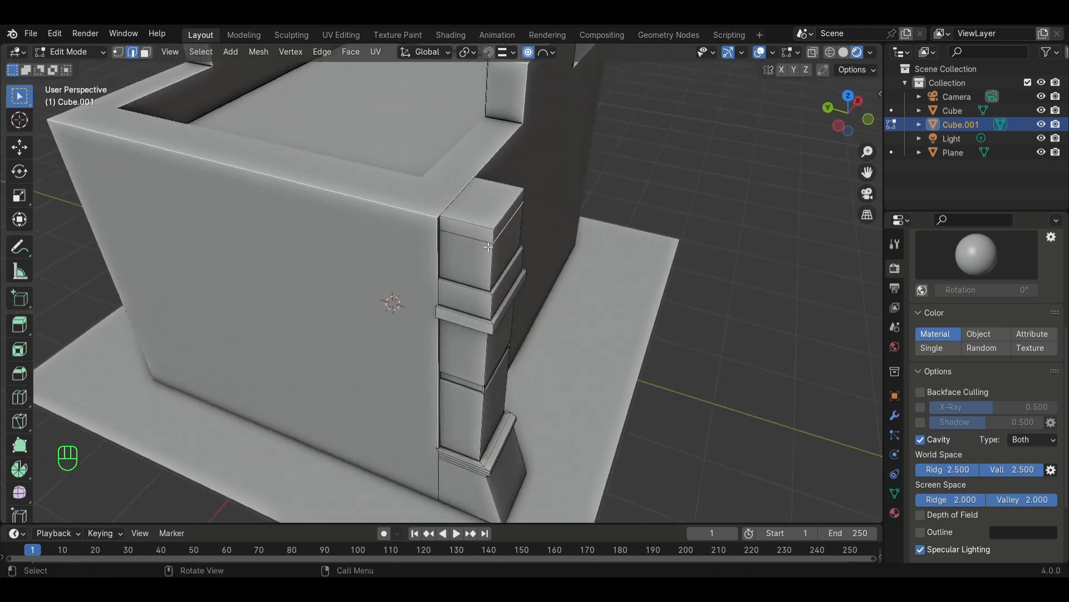
- Extrude the pillar's top band outward and move its lower outer edge along Y to slope the cap
{"action": "key", "text": "e"}
{"action": "left_click", "coordinate": [524, 226]}
{"action": "middle_click_drag", "start_coordinate": [530, 298], "coordinate": [541, 262]}
{"action": "middle_click_drag", "start_coordinate": [545, 299], "coordinate": [462, 299], "text": "shift"}
{"action": "scroll", "coordinate": [507, 368], "scroll_direction": "up", "scroll_amount": 2}
{"action": "key", "text": "g"}
{"action": "key", "text": "y"}
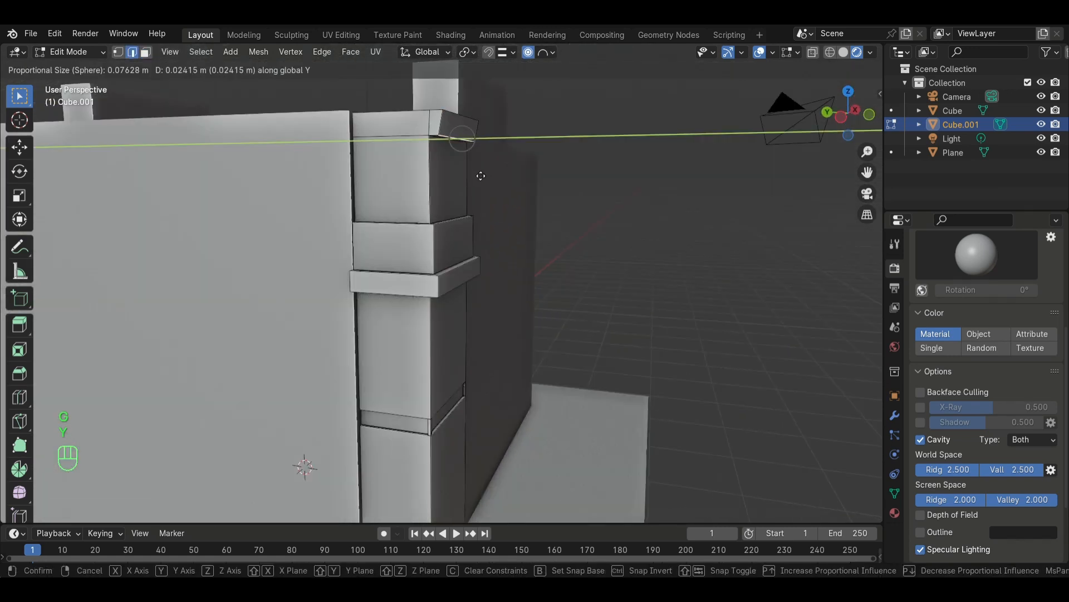
{"action": "left_click", "coordinate": [475, 176]}
- Return to Object Mode and duplicate the pillar along X to the other corner of the same wall
{"action": "middle_click_drag", "start_coordinate": [535, 200], "coordinate": [569, 316]}
{"action": "scroll", "coordinate": [578, 276], "scroll_direction": "down", "scroll_amount": 4}
{"action": "key", "text": "Tab"}
{"action": "key", "text": "shift+d"}
{"action": "key", "text": "x"}
{"action": "left_click", "coordinate": [557, 300]}
- Select both pillars and duplicate them along Y to the opposite side of the building
{"action": "left_click", "coordinate": [279, 333], "text": "shift"}
{"action": "middle_click_drag", "start_coordinate": [283, 333], "coordinate": [341, 330]}
{"action": "key", "text": "shift+d"}
{"action": "key", "text": "y"}
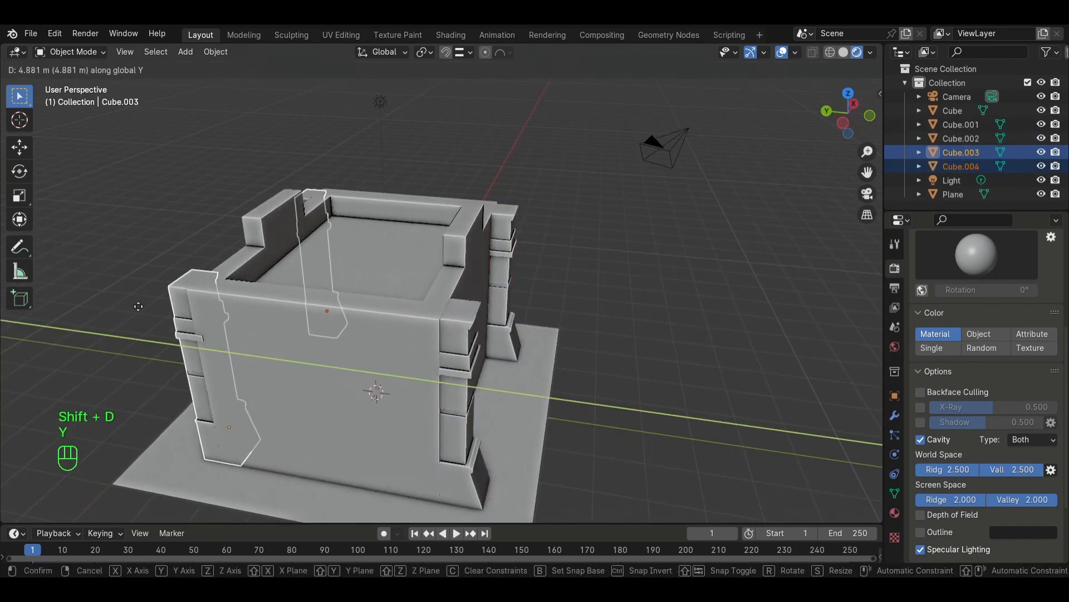
{"action": "left_click", "coordinate": [146, 306]}
- Rotate the two copied pillars 180° about Z and move them along Y against the opposite wall
{"action": "middle_click_drag", "start_coordinate": [146, 306], "coordinate": [229, 312]}
{"action": "key", "text": "r"}
{"action": "key", "text": "z"}
{"action": "key", "text": "KP_1"}
{"action": "key", "text": "KP_8"}
{"action": "key", "text": "KP_0"}
{"action": "key", "text": "KP_Enter"}
{"action": "key", "text": "g"}
{"action": "key", "text": "y"}
{"action": "left_click", "coordinate": [209, 317]}
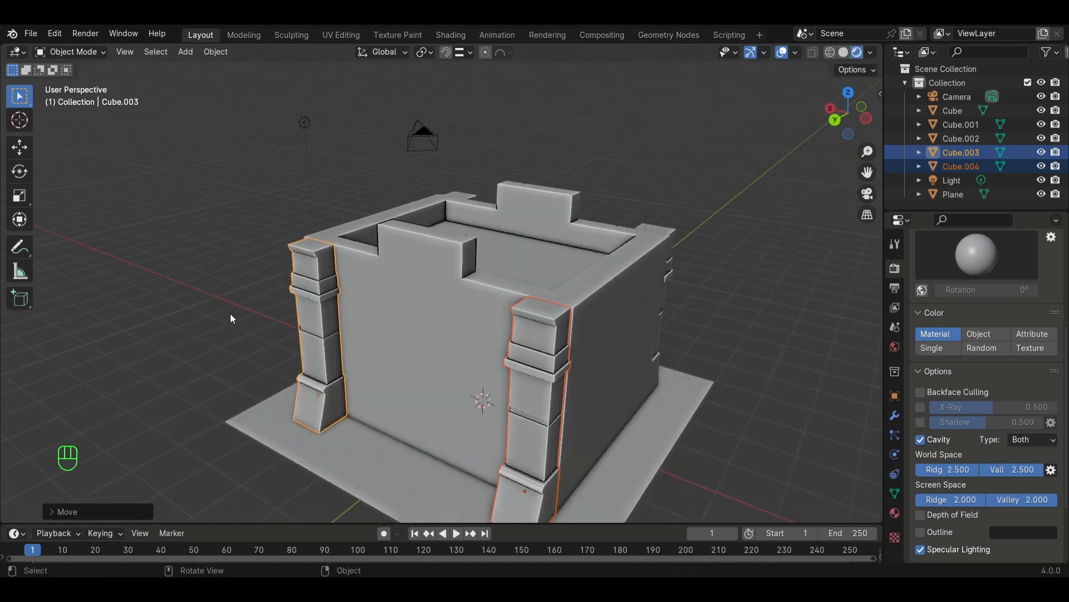
- Turn on the Screencast Keys background and select only the nearer of the two rotated corner pillars
{"action": "left_click", "coordinate": [881, 94]}
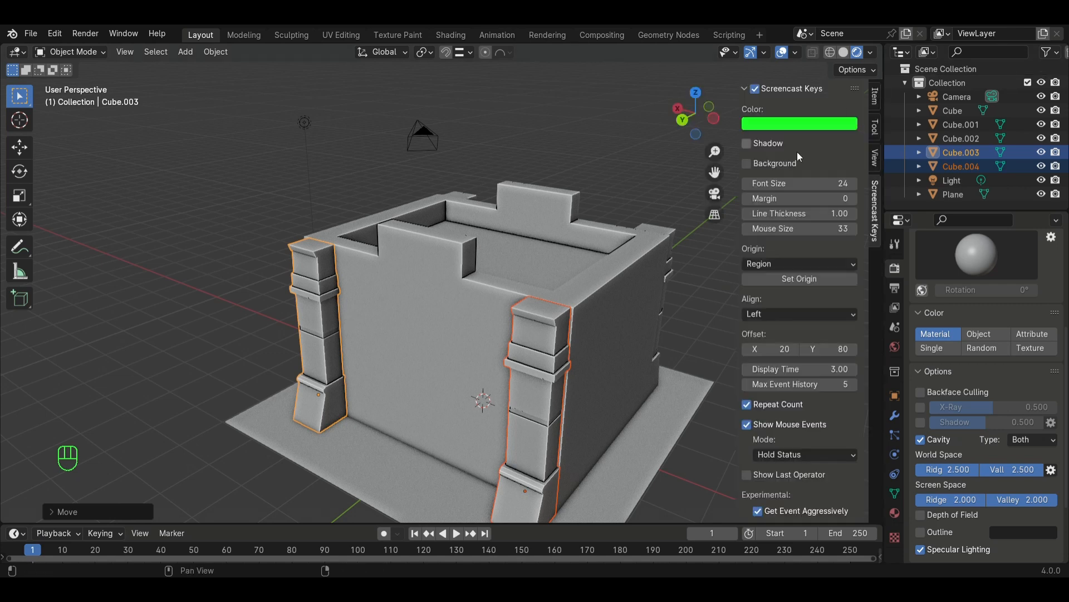
{"action": "left_click", "coordinate": [749, 163]}
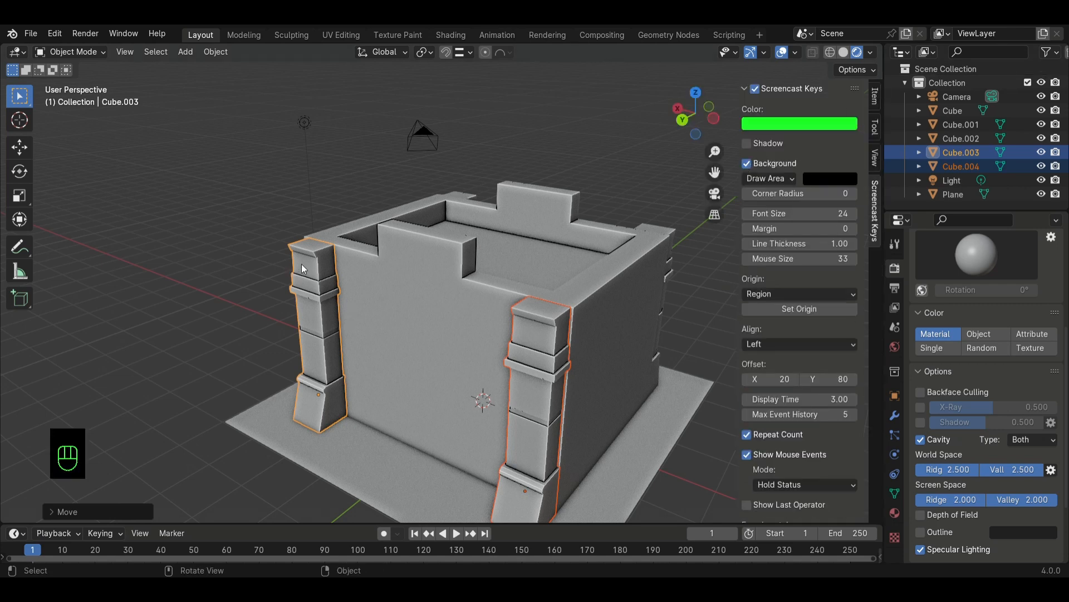
{"action": "left_click", "coordinate": [547, 357]}
{"action": "key", "text": "r"}
{"action": "key", "text": "z"}
{"action": "key", "text": "KP_9"}
{"action": "key", "text": "KP_0"}
{"action": "key", "text": "KP_Enter"}
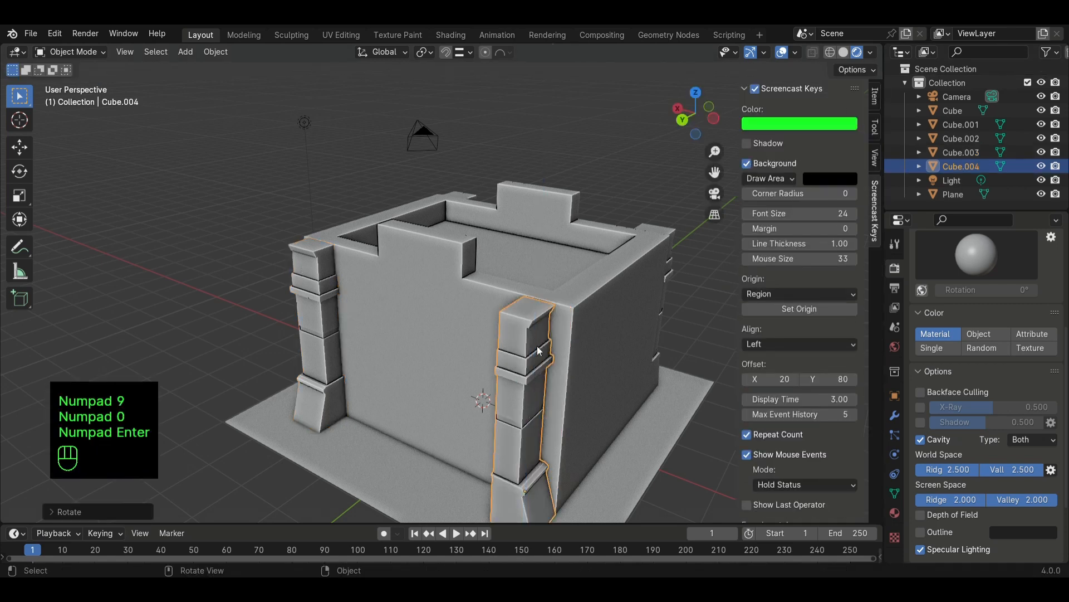
{"action": "key", "text": "ctrl+z"}
- Duplicate the selected corner pillar in place and rotate the copy 90° about Z
{"action": "key", "text": "shift+d"}
{"action": "key", "text": "r"}
{"action": "key", "text": "z"}
{"action": "key", "text": "KP_9"}
{"action": "key", "text": "KP_0"}
{"action": "key", "text": "KP_Enter"}
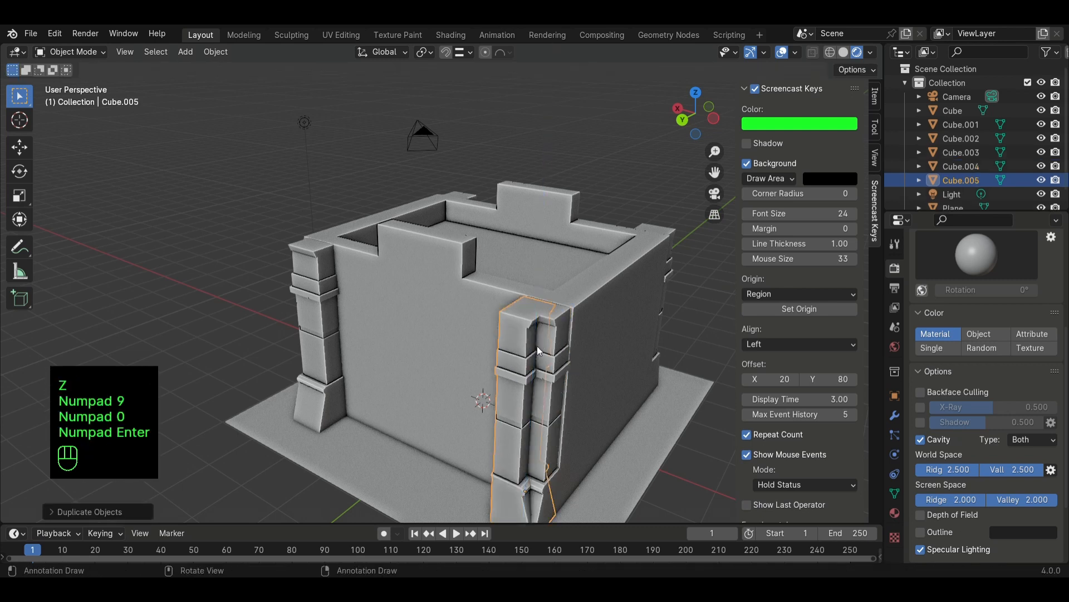
- Move the rotated pillar copy along X and Y so it stands against the adjacent side wall near the corner
{"action": "key", "text": "g"}
{"action": "key", "text": "x"}
{"action": "left_click", "coordinate": [551, 346]}
{"action": "middle_click_drag", "start_coordinate": [551, 345], "coordinate": [618, 356]}
{"action": "key", "text": "g"}
{"action": "key", "text": "y"}
{"action": "left_click", "coordinate": [580, 367]}
- Duplicate the side-wall pillar along Y to the far end of the same wall
{"action": "key", "text": "shift+d"}
{"action": "key", "text": "y"}
{"action": "left_click", "coordinate": [590, 356]}
- Select both side-wall pillars and duplicate them along X to the opposite side wall
{"action": "left_click", "coordinate": [649, 371], "text": "shift"}
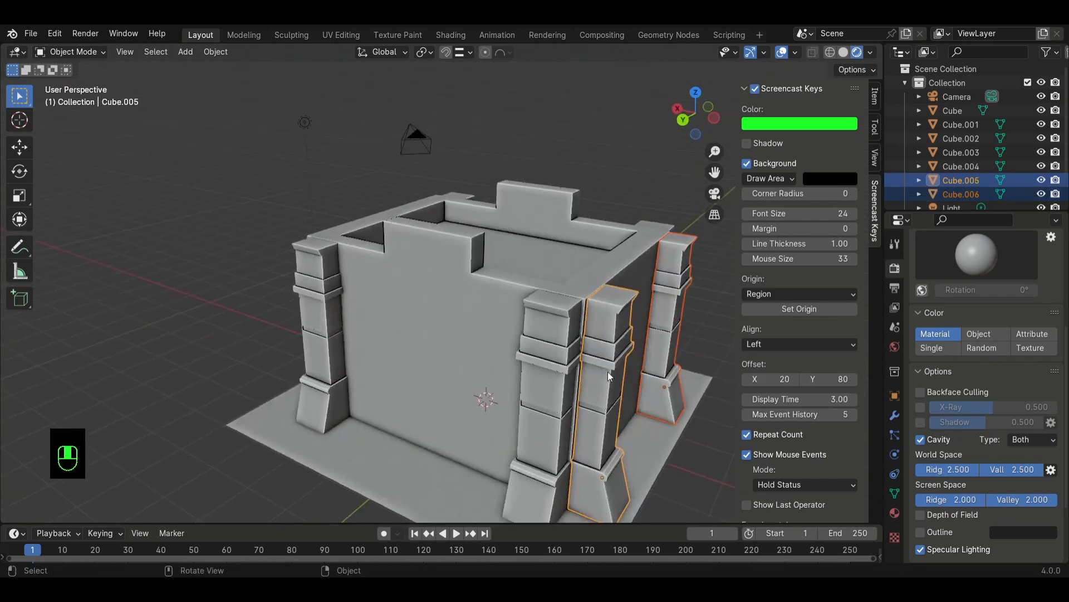
{"action": "key", "text": "shift+d"}
{"action": "key", "text": "x"}
{"action": "left_click", "coordinate": [287, 309]}
- Rotate the duplicated side-wall pair 180° about Z and move it along X against the wall
{"action": "middle_click_drag", "start_coordinate": [287, 310], "coordinate": [362, 312]}
{"action": "type", "text": "rz180"}
{"action": "key", "text": "KP_Enter"}
{"action": "key", "text": "g"}
{"action": "key", "text": "x"}
{"action": "left_click", "coordinate": [362, 328]}
- Move the single pillar next to the new side-wall pair along X to adjust its spacing at the corner
{"action": "left_click", "coordinate": [497, 407]}
{"action": "key", "text": "g"}
{"action": "key", "text": "x"}
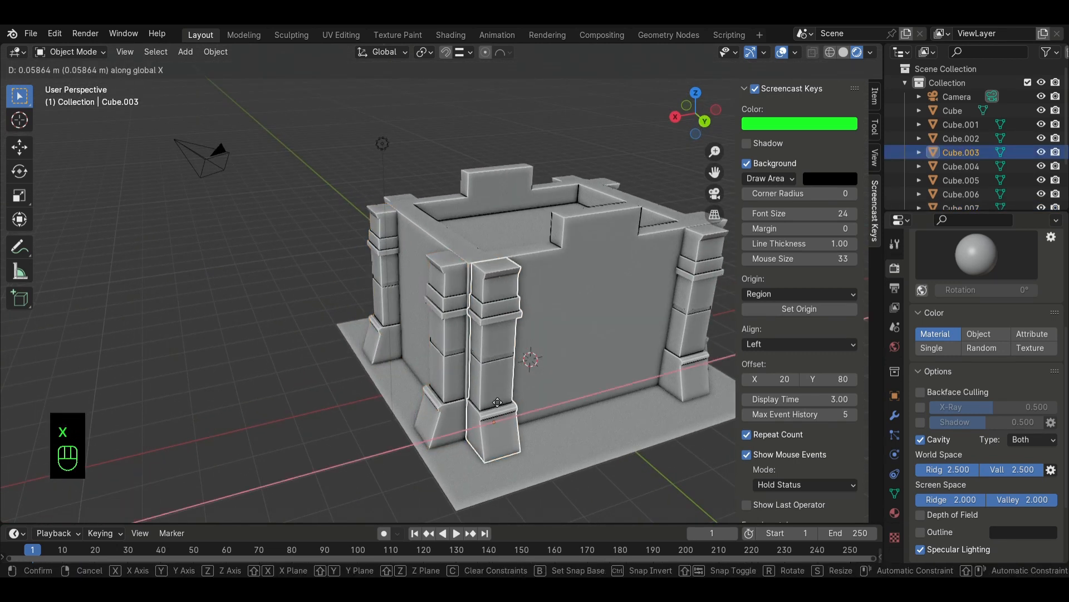
{"action": "left_click", "coordinate": [534, 408]}
{"action": "middle_click_drag", "start_coordinate": [535, 409], "coordinate": [487, 407]}
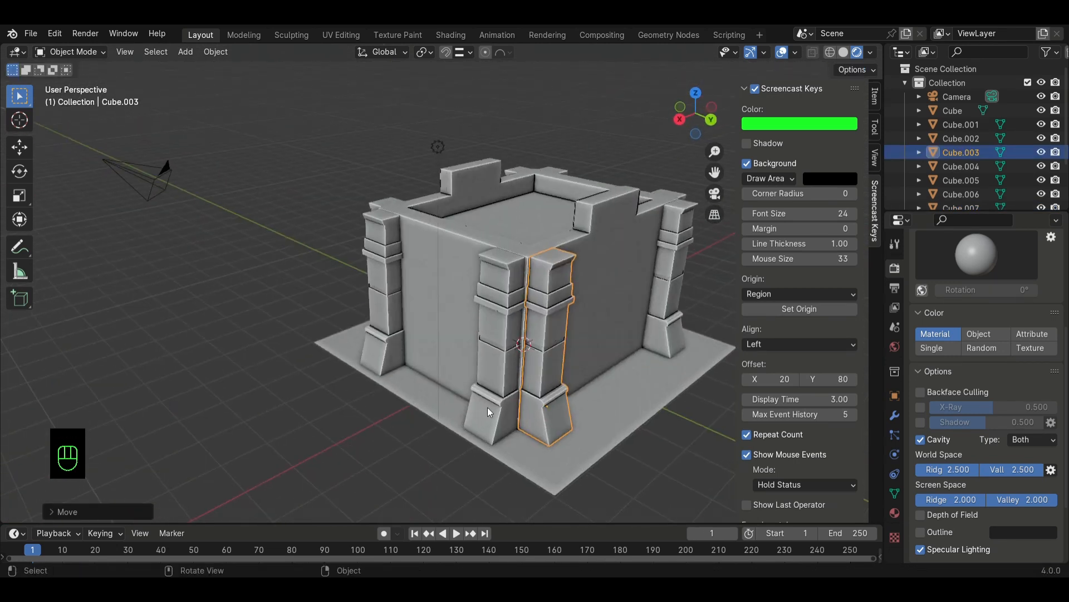
{"action": "middle_click_drag", "start_coordinate": [487, 407], "coordinate": [501, 224]}
- Enter Edit Mode on the main building and cut two evenly spaced vertical loops through its raised parapet sections
{"action": "left_click", "coordinate": [399, 219]}
{"action": "key", "text": "Tab"}
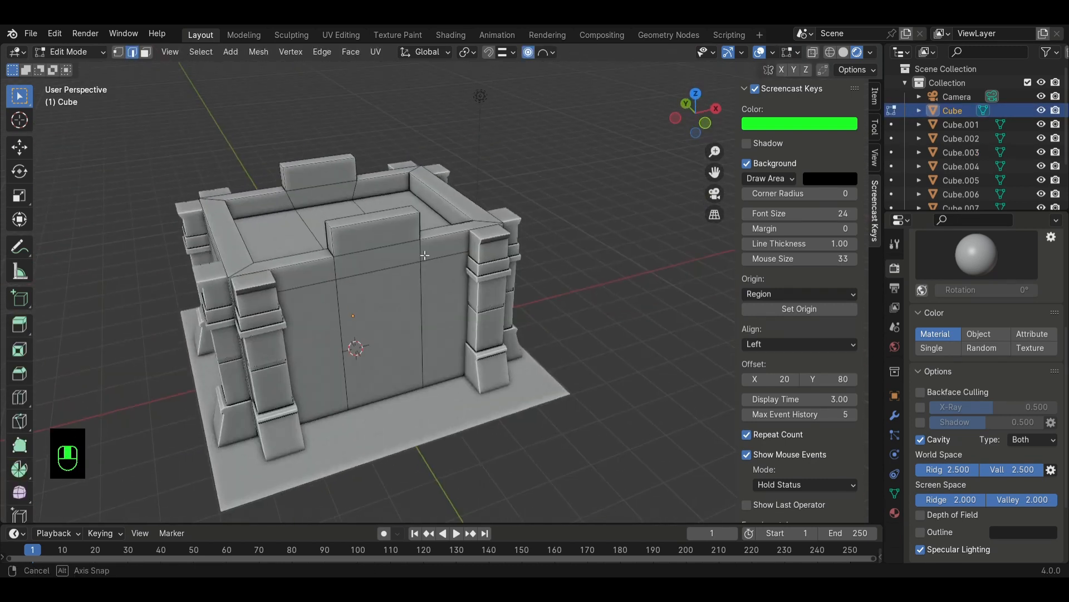
{"action": "scroll", "coordinate": [345, 225], "scroll_direction": "up", "scroll_amount": 1}
{"action": "middle_click_drag", "start_coordinate": [339, 225], "coordinate": [351, 226]}
{"action": "key", "text": "ctrl+e"}
{"action": "key", "text": "Escape"}
{"action": "left_click", "coordinate": [330, 226]}
{"action": "key", "text": "Escape"}
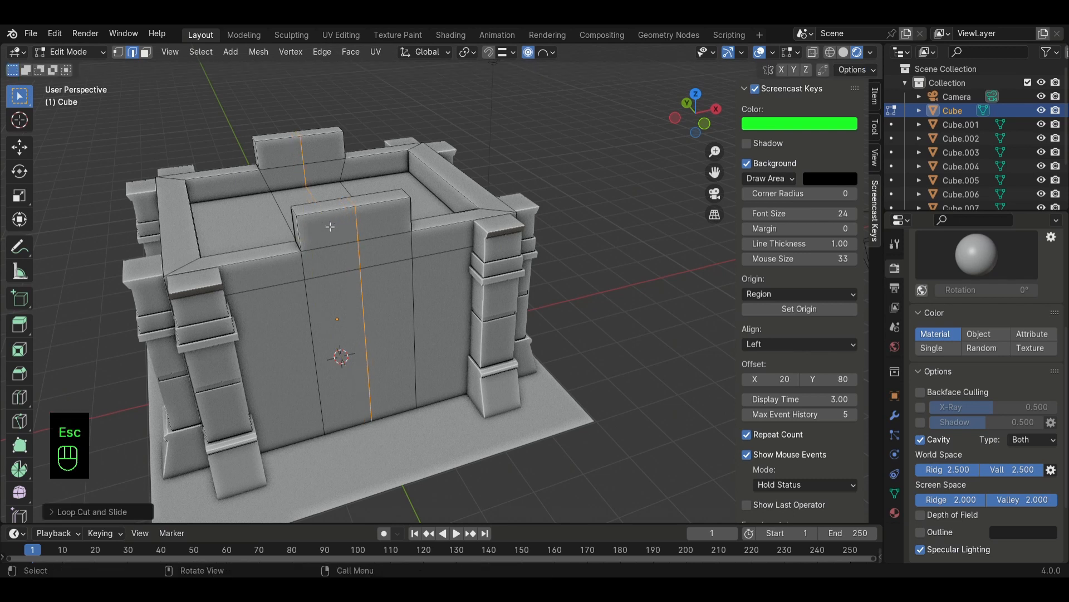
{"action": "key", "text": "Escape"}
{"action": "middle_click_drag", "start_coordinate": [326, 223], "coordinate": [437, 189]}
{"action": "left_click", "coordinate": [351, 196]}
- Select the middle top face of both raised parapet sections and extrude the faces upward
{"action": "key", "text": "3"}
{"action": "left_click", "coordinate": [351, 195]}
{"action": "left_click", "coordinate": [303, 136], "text": "shift"}
{"action": "key", "text": "e"}
{"action": "left_click", "coordinate": [316, 186]}
- Inset the outer faces of the front stepped parapet section and extrude them inward about 0.065 m
{"action": "key", "text": "i"}
{"action": "scroll", "coordinate": [557, 248], "scroll_direction": "up", "scroll_amount": 5}
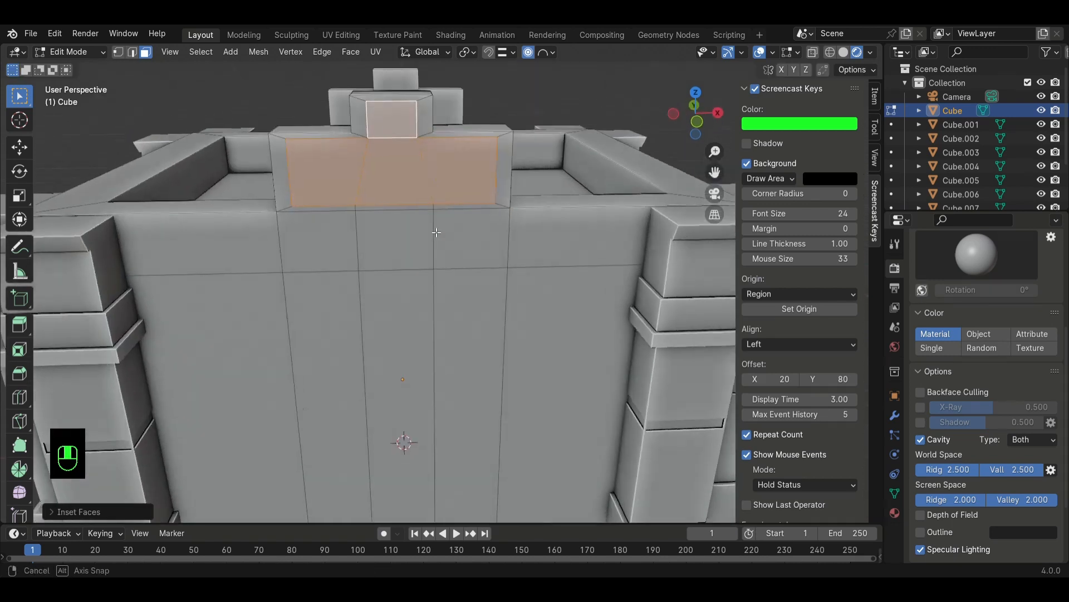
{"action": "key", "text": "e"}
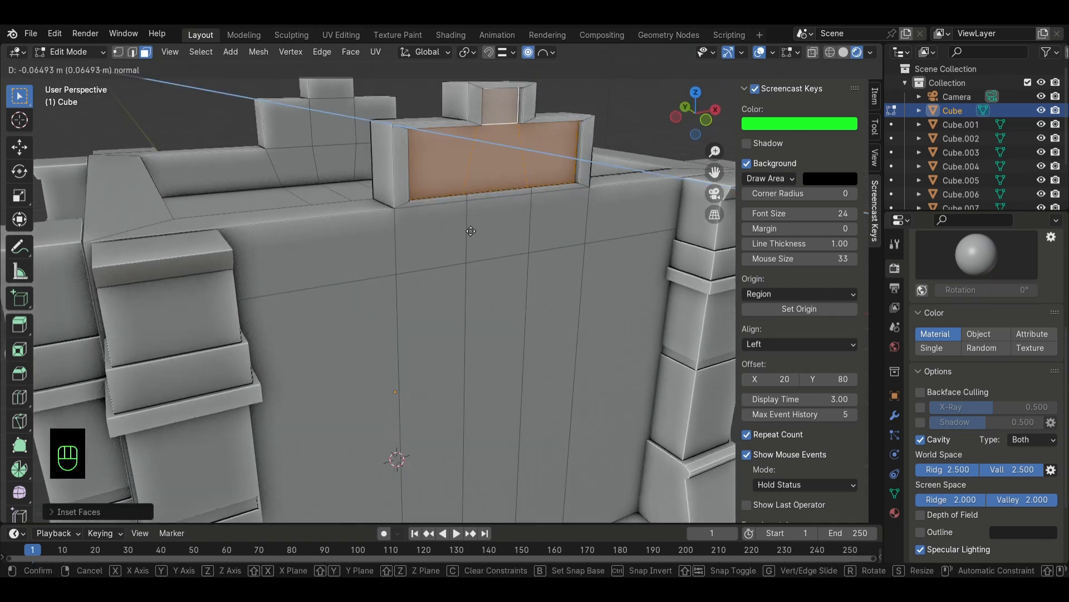
{"action": "left_click", "coordinate": [472, 231]}
{"action": "left_click", "coordinate": [490, 230]}
- Inset the outer faces of the opposite stepped parapet section and extrude them inward to recess the panel
{"action": "middle_click_drag", "start_coordinate": [496, 230], "coordinate": [680, 262]}
{"action": "left_click", "coordinate": [446, 139]}
{"action": "left_click", "coordinate": [374, 222], "text": "shift"}
{"action": "middle_click_drag", "start_coordinate": [357, 223], "coordinate": [513, 256]}
{"action": "left_click", "coordinate": [496, 244]}
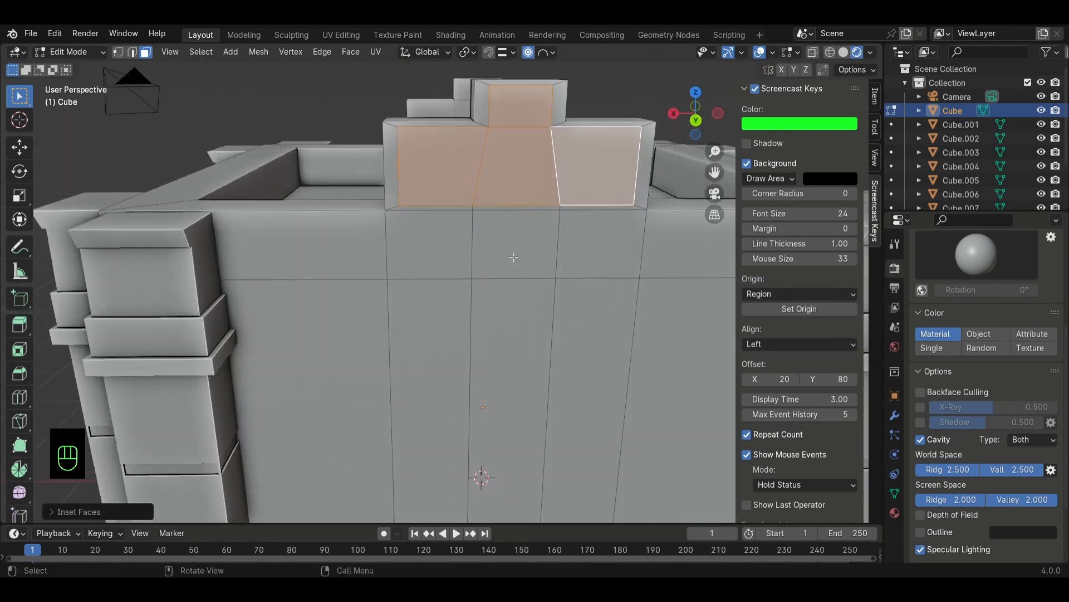
{"action": "key", "text": "e"}
{"action": "left_click", "coordinate": [510, 255]}
{"action": "middle_click_drag", "start_coordinate": [167, 218], "coordinate": [137, 232]}
{"action": "key", "text": "Tab"}
{"action": "scroll", "coordinate": [317, 284], "scroll_direction": "down", "scroll_amount": 3}
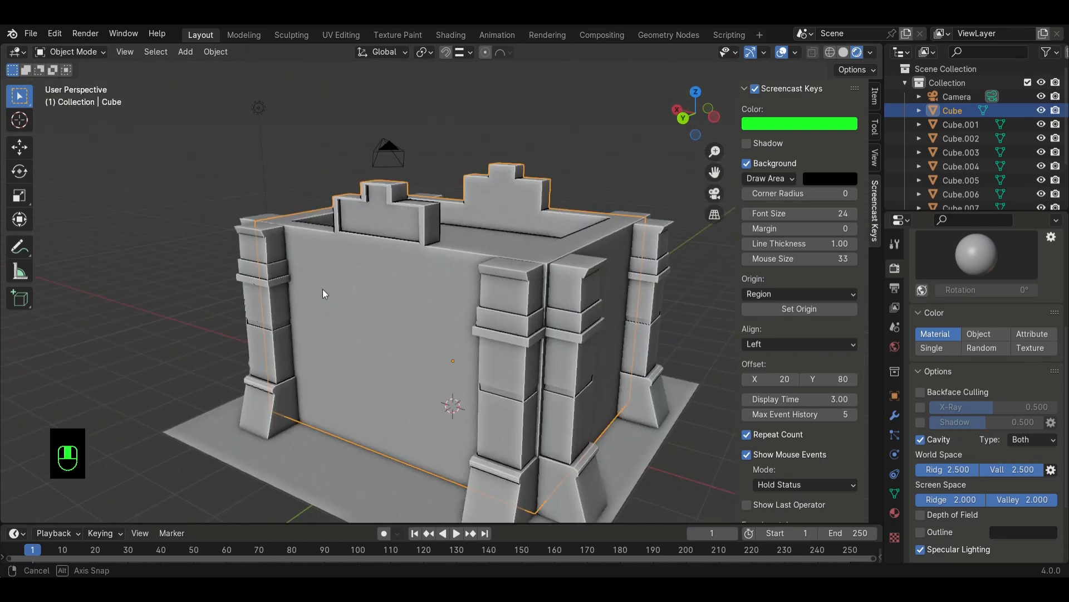
- Select the face loop around the top of the building's outer walls and extrude it outward along its normals
{"action": "middle_click_drag", "start_coordinate": [323, 289], "coordinate": [422, 285]}
{"action": "key", "text": "Tab"}
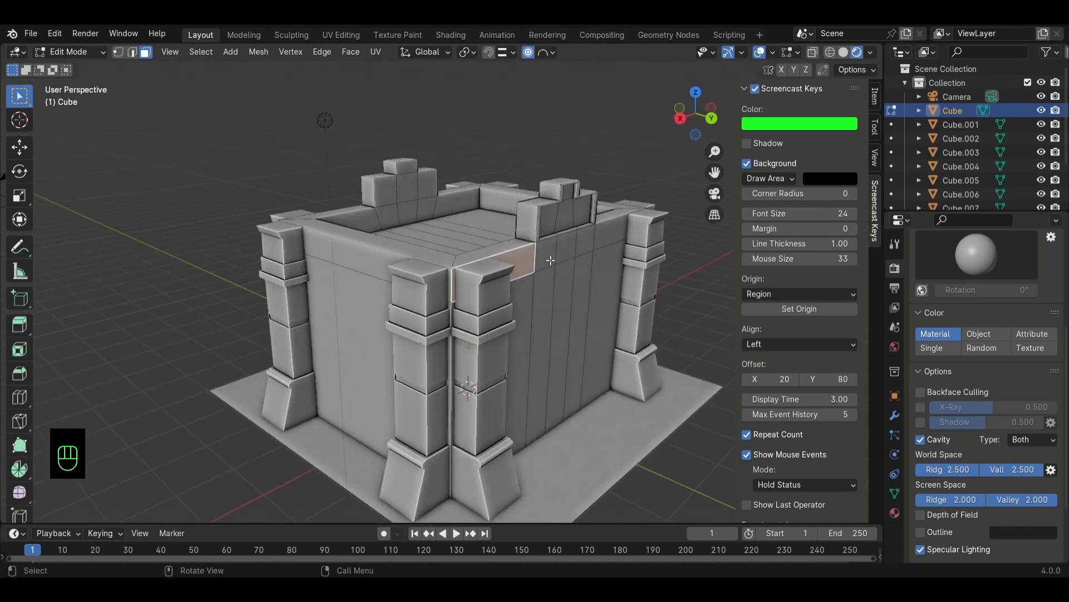
{"action": "middle_click_drag", "start_coordinate": [626, 238], "coordinate": [585, 216]}
{"action": "left_click", "coordinate": [597, 236]}
{"action": "left_click", "coordinate": [598, 248], "text": "alt"}
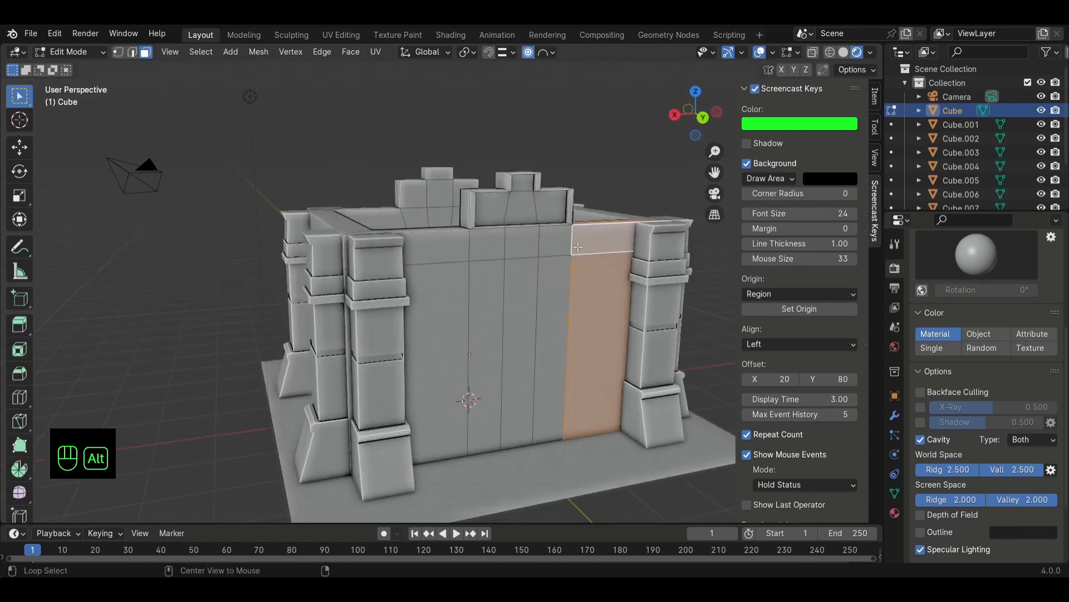
{"action": "left_click", "coordinate": [569, 240], "text": "alt"}
{"action": "middle_click_drag", "start_coordinate": [515, 296], "coordinate": [544, 319]}
{"action": "key", "text": "alt+e"}
{"action": "left_click", "coordinate": [545, 317]}
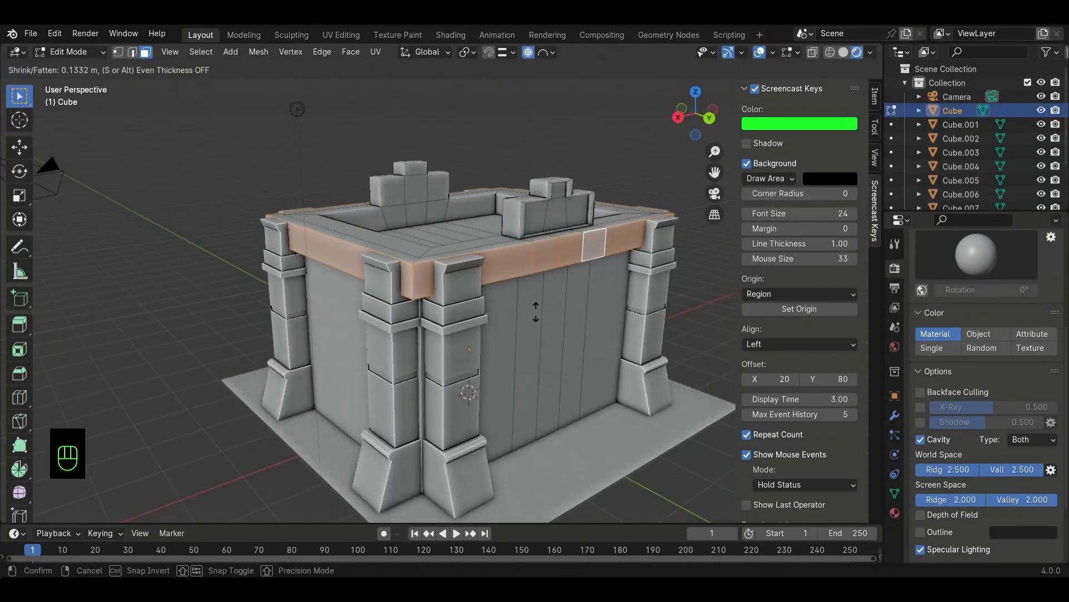
{"action": "middle_click_drag", "start_coordinate": [486, 328], "coordinate": [528, 376]}
- Cut a horizontal loop near the base of the walls and extrude the bottom strip along normals about 0.05 m with even thickness
{"action": "key", "text": "Tab"}
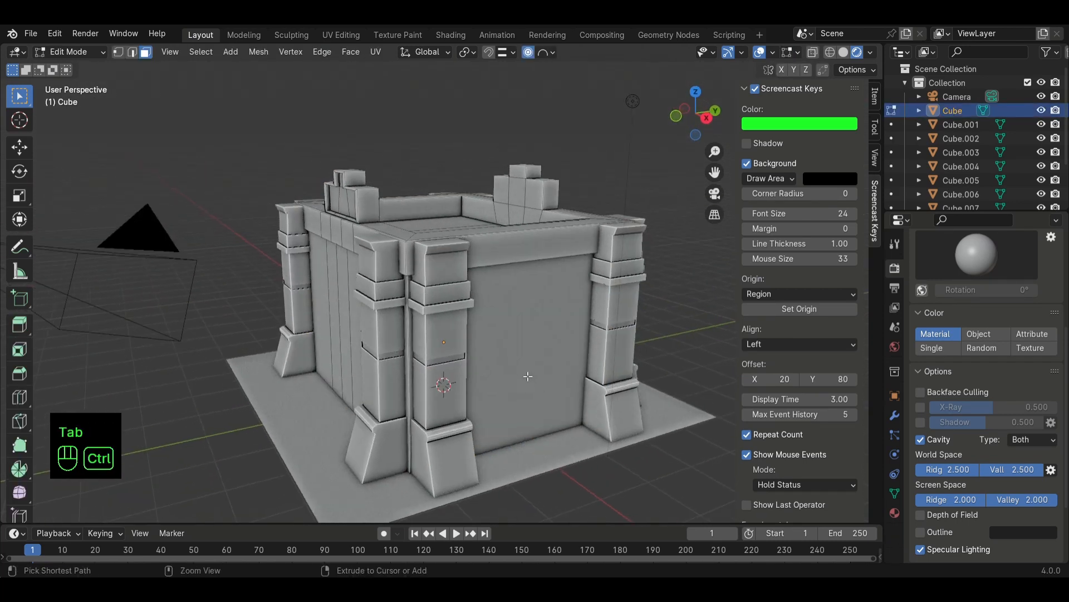
{"action": "left_click", "coordinate": [409, 354]}
{"action": "left_click", "coordinate": [406, 437]}
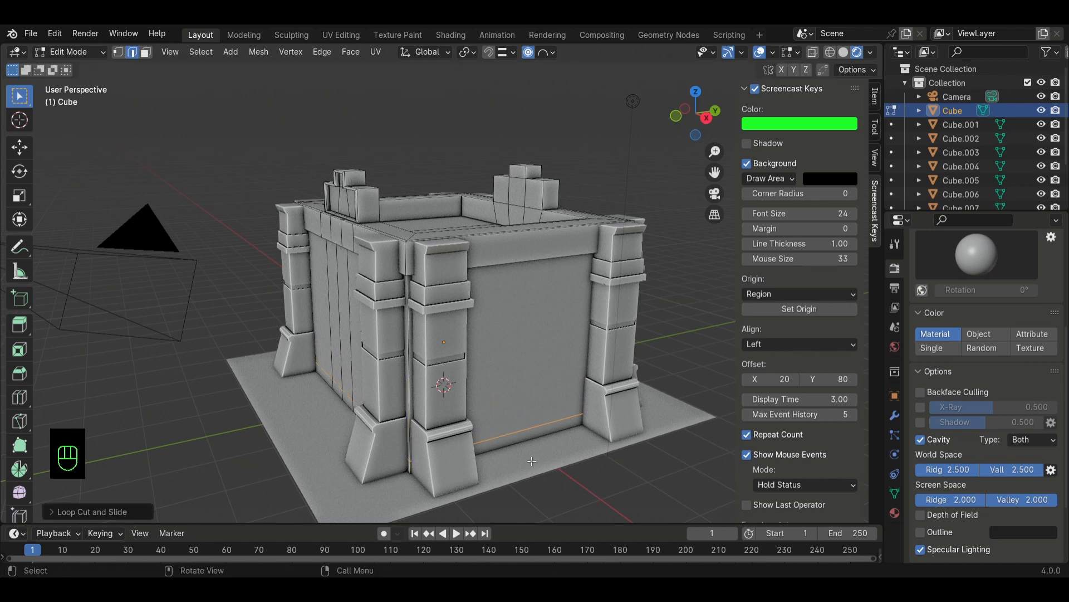
{"action": "left_click", "coordinate": [542, 436], "text": "alt"}
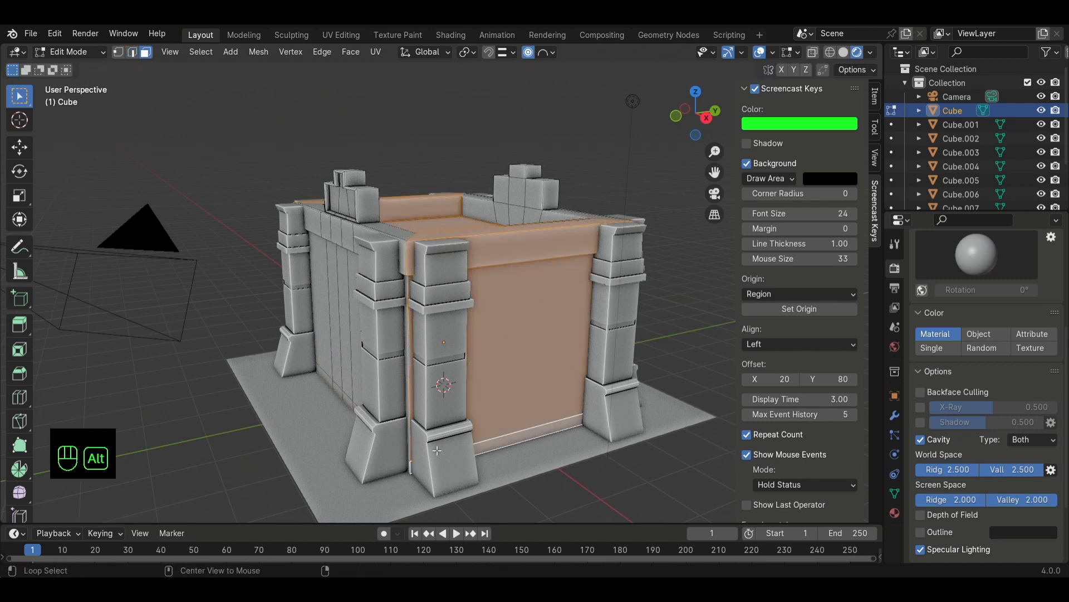
{"action": "key", "text": "alt+e"}
{"action": "left_click", "coordinate": [411, 463]}
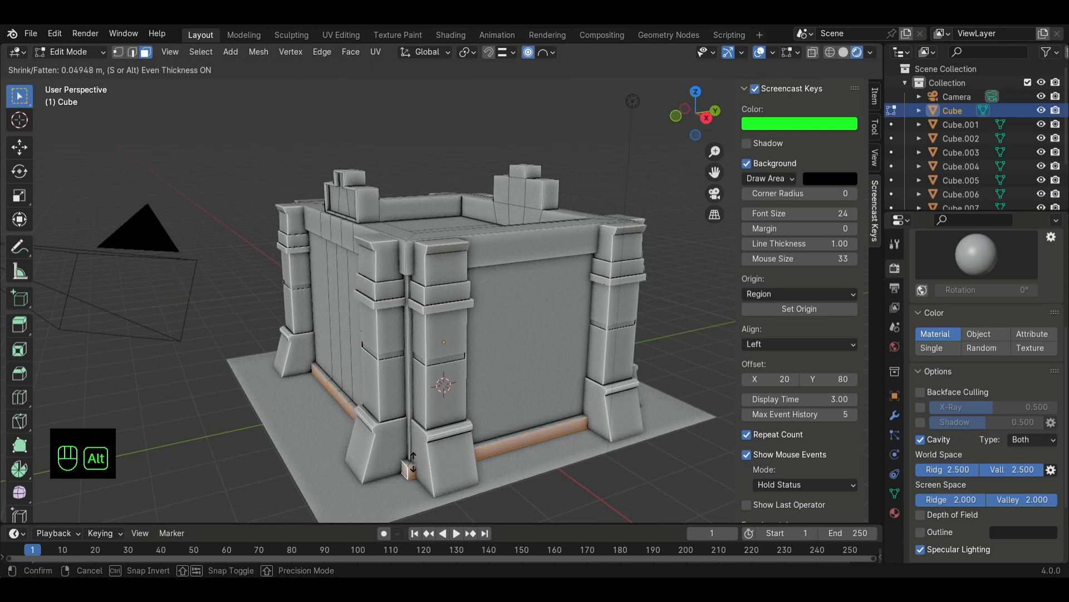
{"action": "left_click", "coordinate": [412, 462]}
{"action": "key", "text": "Tab"}
{"action": "middle_click_drag", "start_coordinate": [412, 462], "coordinate": [528, 398]}
- Add a cube in Object Mode and move it along Y to stand in front of the building
{"action": "key", "text": "KP_1"}
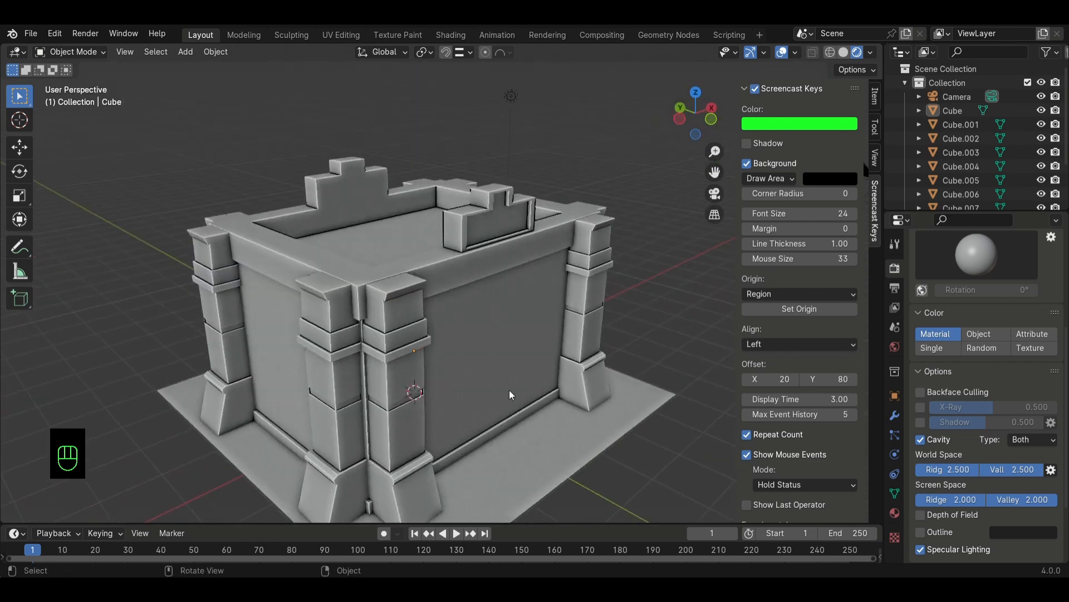
{"action": "key", "text": "shift+a"}
{"action": "left_click", "coordinate": [563, 303]}
{"action": "middle_click_drag", "start_coordinate": [562, 303], "coordinate": [514, 406]}
{"action": "key", "text": "g"}
{"action": "key", "text": "y"}
{"action": "left_click", "coordinate": [636, 413]}
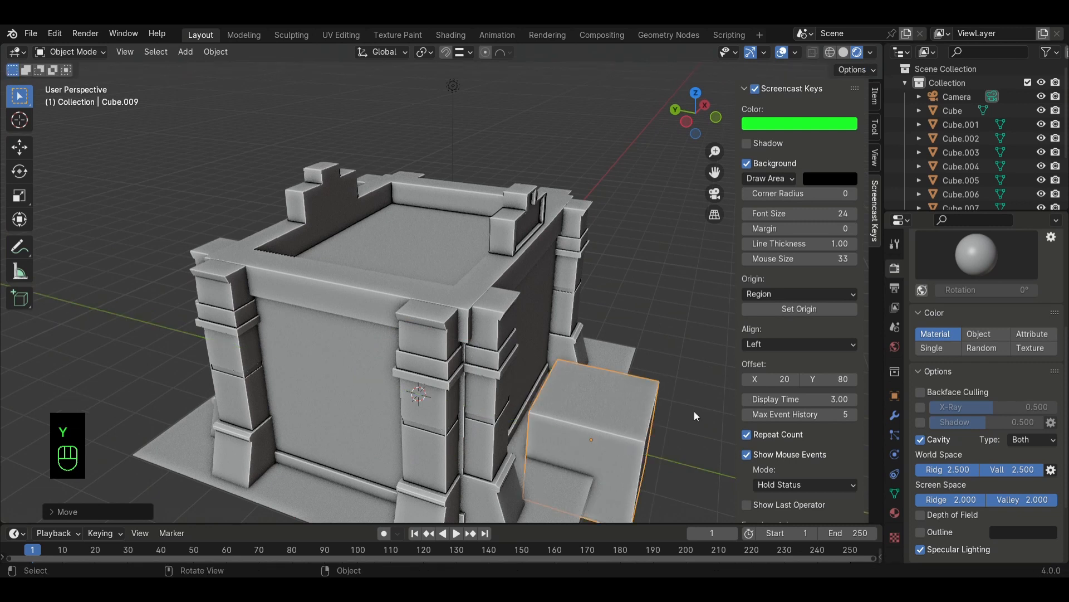
- Scale the new cube along Y into a thin slab and move it along Y against the front wall
{"action": "key", "text": "KP_1"}
{"action": "middle_click_drag", "start_coordinate": [630, 440], "coordinate": [662, 471]}
{"action": "key", "text": "s"}
{"action": "key", "text": "Escape"}
{"action": "key", "text": "s"}
{"action": "key", "text": "y"}
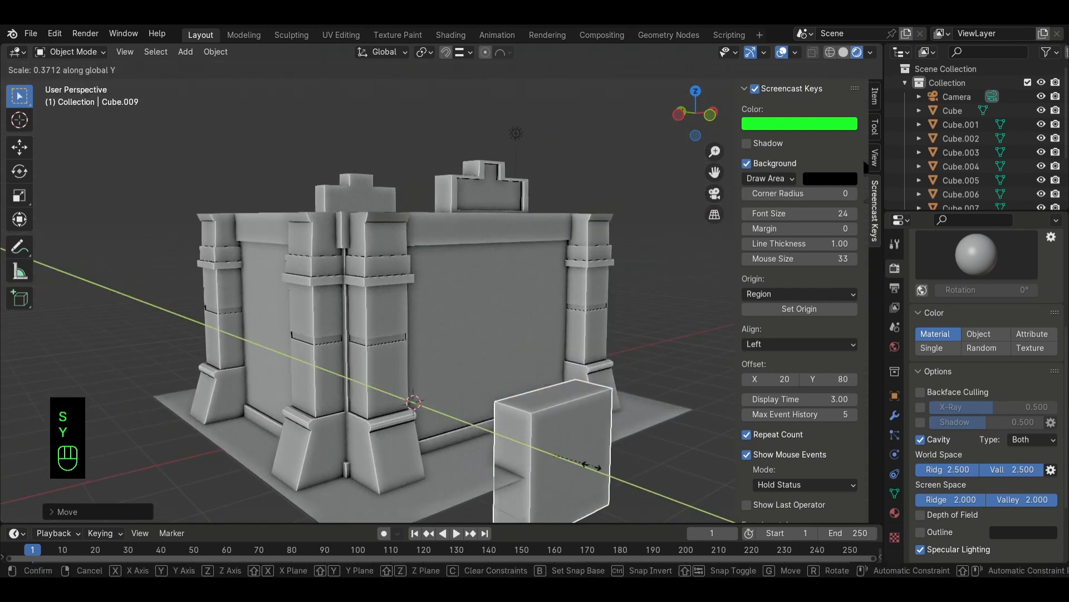
{"action": "left_click", "coordinate": [570, 450]}
{"action": "middle_click_drag", "start_coordinate": [570, 450], "coordinate": [591, 485]}
{"action": "key", "text": "g"}
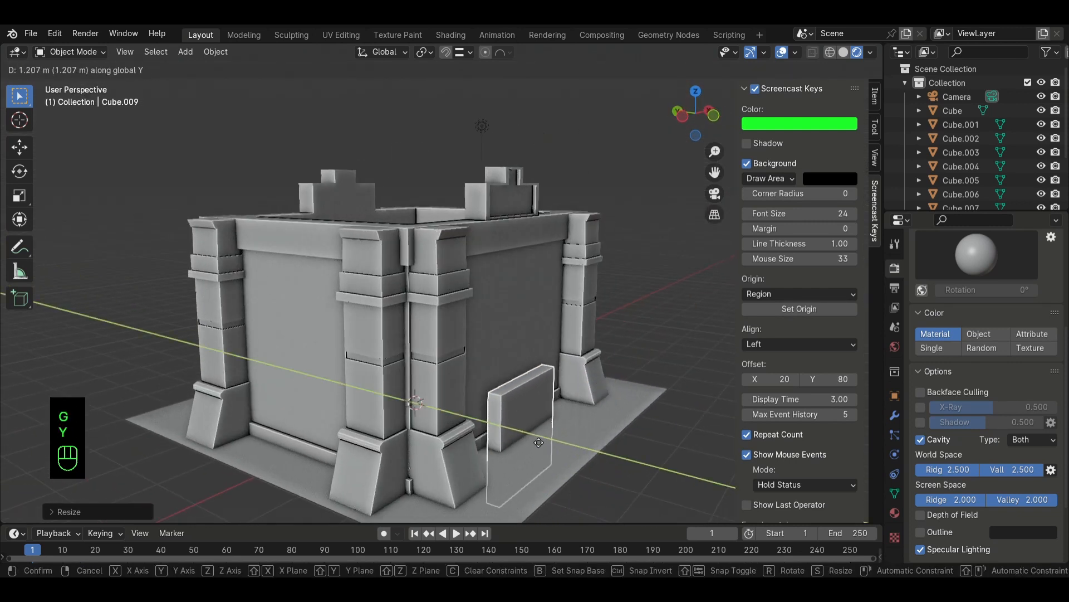
{"action": "left_click", "coordinate": [512, 479]}
- Move the slab along Z so it stands on the ground plane as a doorway block
{"action": "middle_click_drag", "start_coordinate": [512, 479], "coordinate": [532, 449]}
{"action": "key", "text": "g"}
{"action": "key", "text": "z"}
{"action": "left_click", "coordinate": [542, 389]}
{"action": "middle_click_drag", "start_coordinate": [542, 389], "coordinate": [502, 469]}
{"action": "scroll", "coordinate": [497, 426], "scroll_direction": "up", "scroll_amount": 2}
{"action": "scroll", "coordinate": [499, 448], "scroll_direction": "down", "scroll_amount": 1}
{"action": "key", "text": "g"}
{"action": "key", "text": "z"}
{"action": "left_click", "coordinate": [505, 458]}
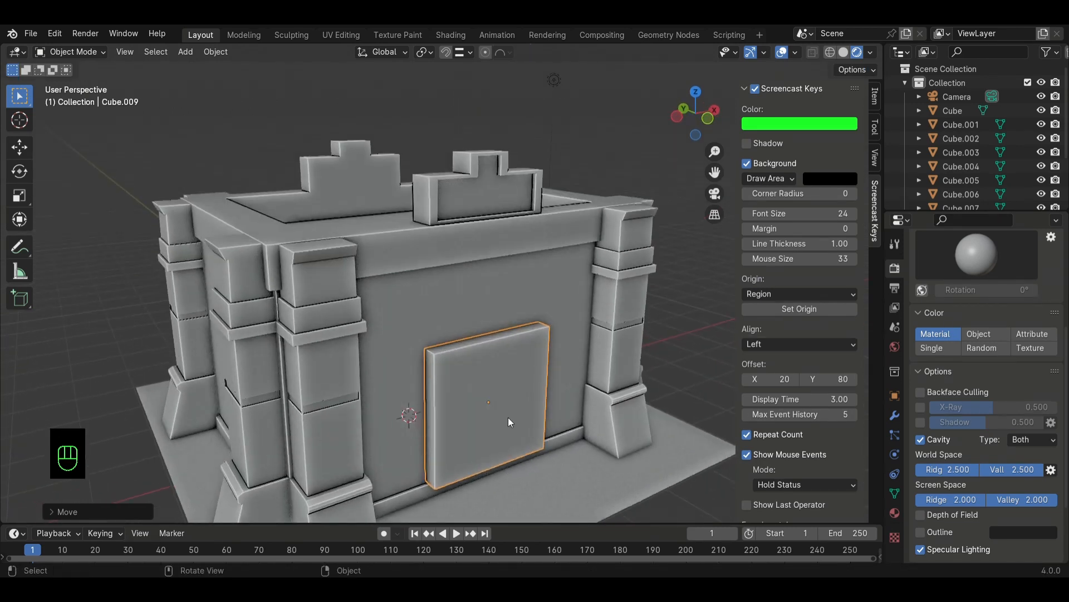
- Enter Edit Mode on the doorway slab and cut seven evenly spaced vertical loops through it
{"action": "key", "text": "Tab"}
{"action": "key", "text": "ctrl+r"}
{"action": "scroll", "coordinate": [479, 337], "scroll_direction": "up", "scroll_amount": 5}
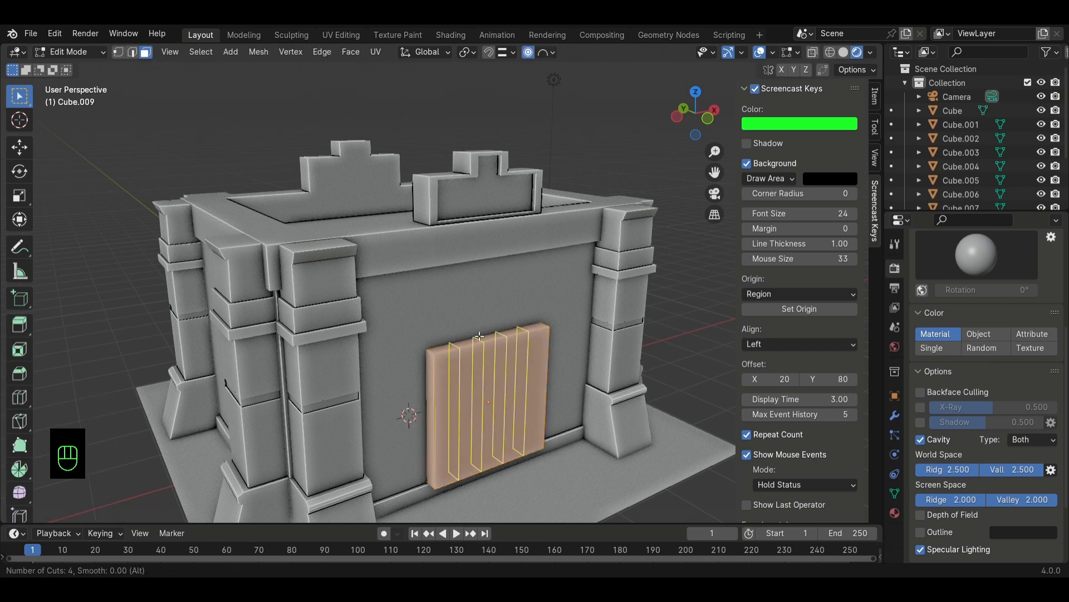
{"action": "left_click", "coordinate": [479, 337]}
- Raise the slab's middle top edge along Z with proportional editing at a radius of about 0.91 m to form an arch
{"action": "middle_click_drag", "start_coordinate": [479, 337], "coordinate": [529, 201]}
{"action": "key", "text": "g"}
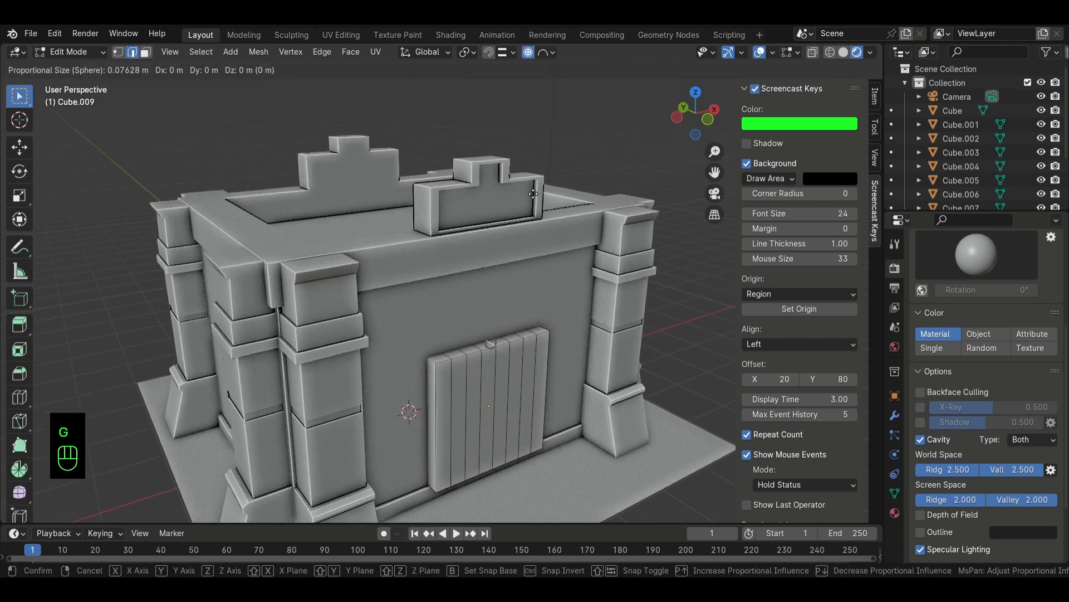
{"action": "scroll", "coordinate": [511, 202], "scroll_direction": "down", "scroll_amount": 20}
{"action": "key", "text": "z"}
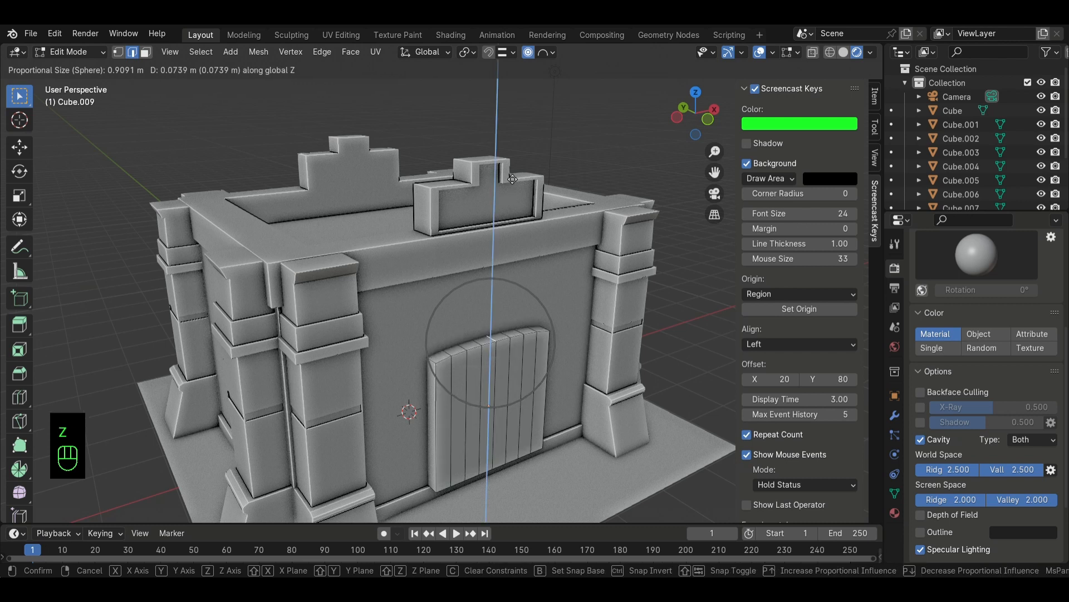
{"action": "left_click", "coordinate": [507, 147]}
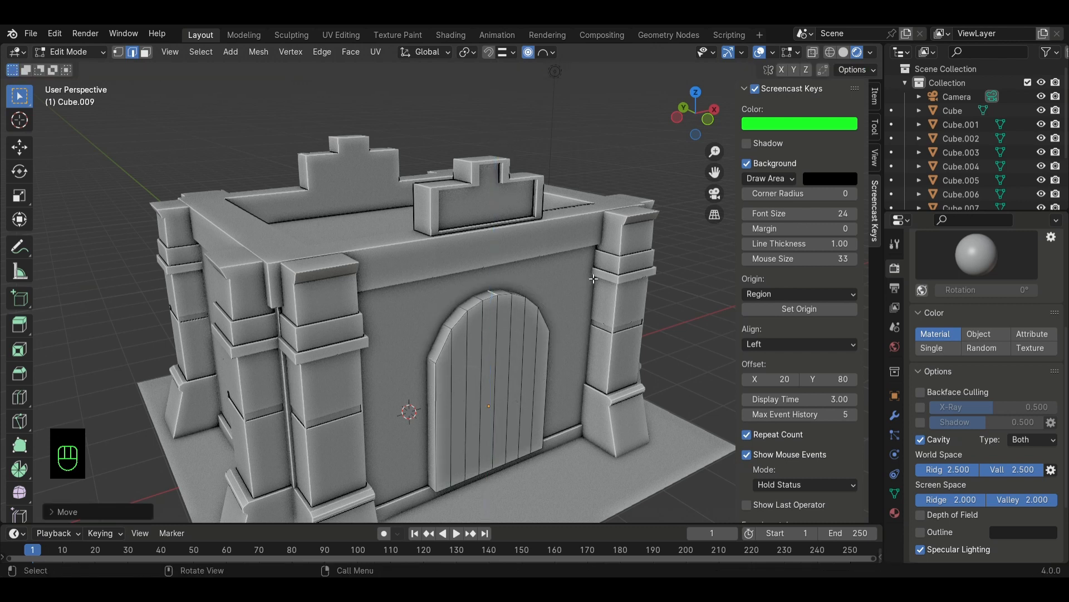
{"action": "key", "text": "Tab"}
- Duplicate the arched slab in place and scale the copy down with the Y axis locked
{"action": "middle_click_drag", "start_coordinate": [561, 297], "coordinate": [582, 339]}
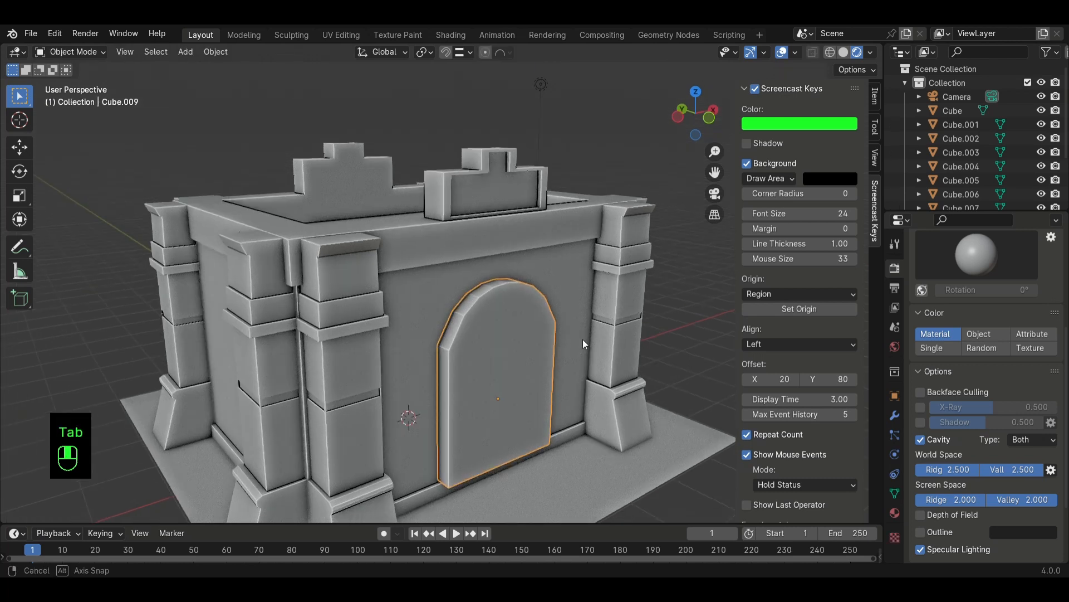
{"action": "key", "text": "shift+d"}
{"action": "key", "text": "shift+y"}
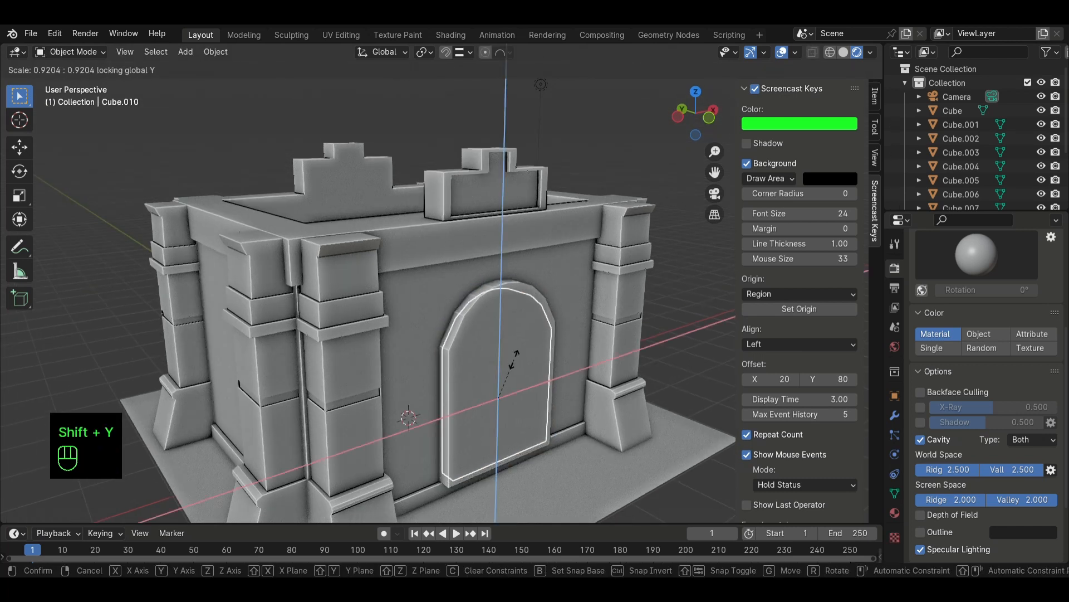
{"action": "left_click", "coordinate": [512, 366]}
{"action": "middle_click_drag", "start_coordinate": [512, 366], "coordinate": [534, 382]}
- Lower the smaller arch along Z to the ground and adjust its position along Y relative to the larger arch
{"action": "key", "text": "g"}
{"action": "key", "text": "z"}
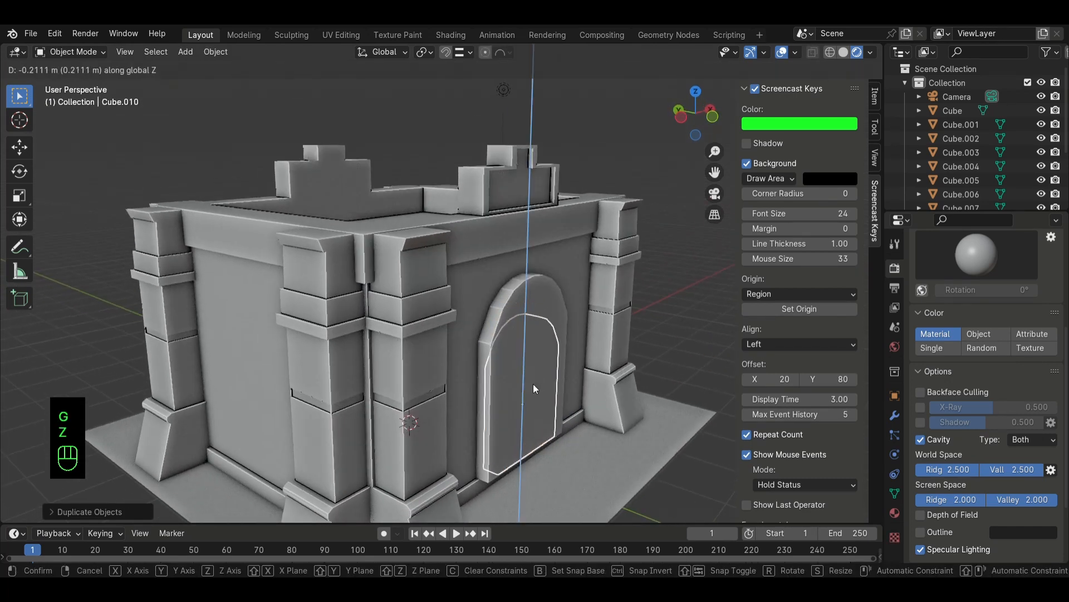
{"action": "left_click", "coordinate": [533, 385]}
{"action": "key", "text": "g"}
{"action": "key", "text": "y"}
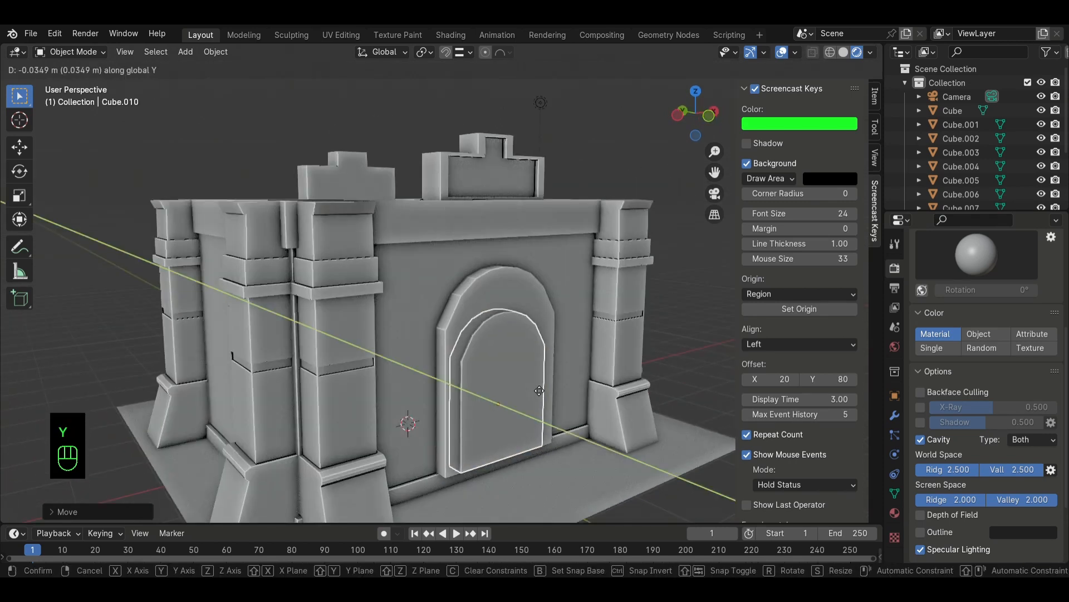
{"action": "left_click", "coordinate": [534, 383]}
- Scale the smaller inner arch along Y to adjust its depth through the larger arch
{"action": "key", "text": "s"}
{"action": "key", "text": "y"}
{"action": "left_click", "coordinate": [528, 388]}
- Raise the inner arch's top middle edge about 0.30 m along Z with proportional editing to follow the outer arch
{"action": "middle_click_drag", "start_coordinate": [518, 383], "coordinate": [467, 368]}
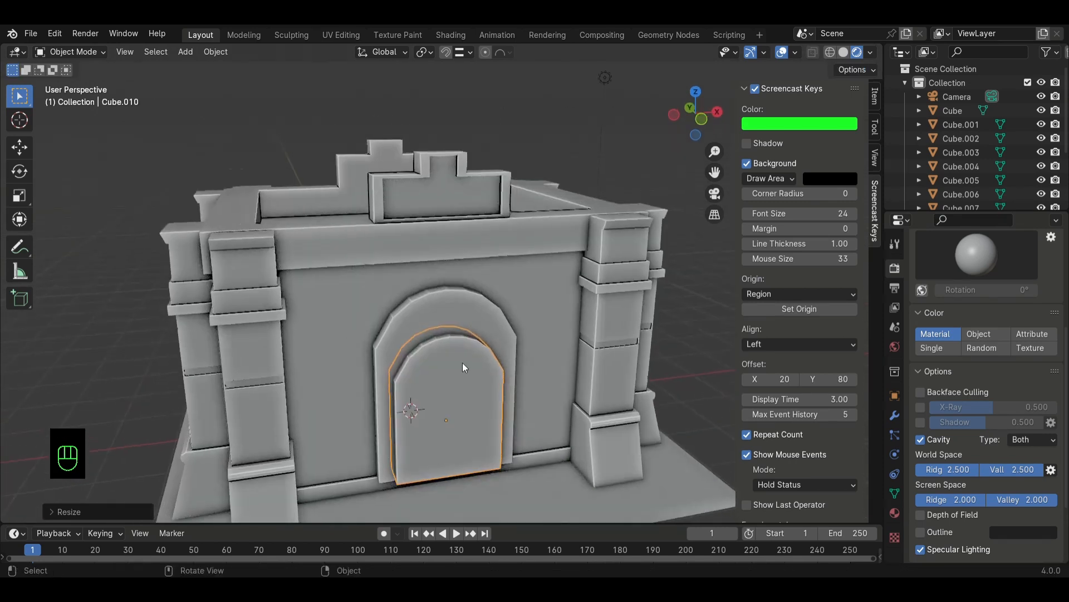
{"action": "scroll", "coordinate": [462, 365], "scroll_direction": "up", "scroll_amount": 3}
{"action": "key", "text": "Tab"}
{"action": "left_click", "coordinate": [459, 375]}
{"action": "key", "text": "g"}
{"action": "key", "text": "z"}
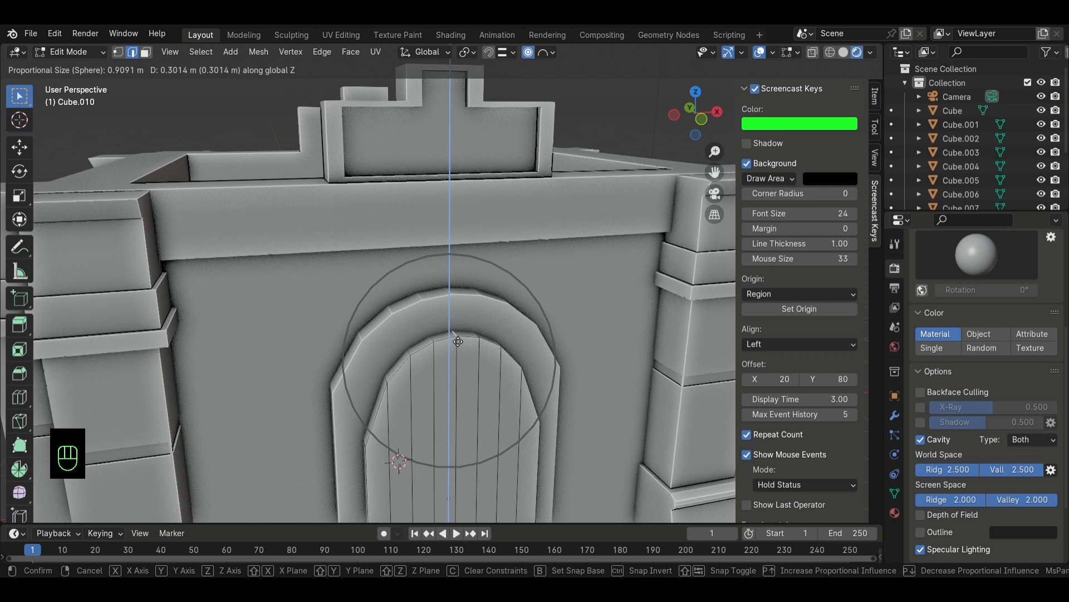
{"action": "left_click", "coordinate": [458, 340]}
{"action": "mouse_move", "coordinate": [458, 340]}
{"action": "middle_mouse_down"}
{"action": "mouse_move", "coordinate": [392, 347]}
{"action": "mouse_move", "coordinate": [474, 348]}
{"action": "middle_mouse_up"}
{"action": "key", "text": "Tab"}
{"action": "scroll", "coordinate": [953, 167], "scroll_direction": "down", "scroll_amount": 3}
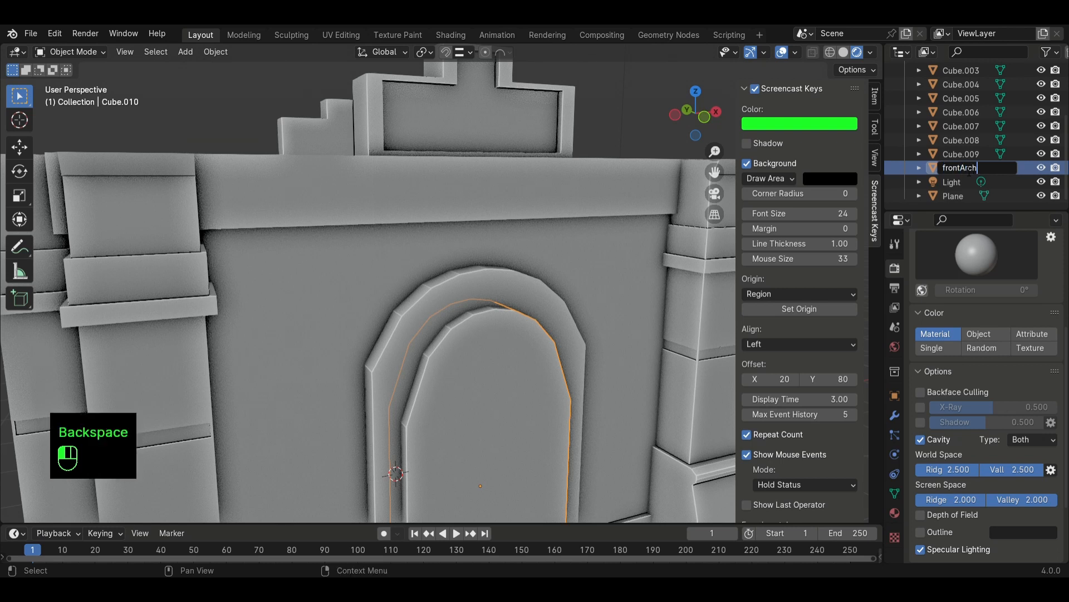
- Rename the smaller inner arch object as frontArchBoolean
{"action": "key", "text": "Return"}
{"action": "scroll", "coordinate": [519, 336], "scroll_direction": "down", "scroll_amount": 3}
{"action": "middle_click_drag", "start_coordinate": [482, 316], "coordinate": [493, 323]}
{"action": "left_click", "coordinate": [496, 300]}
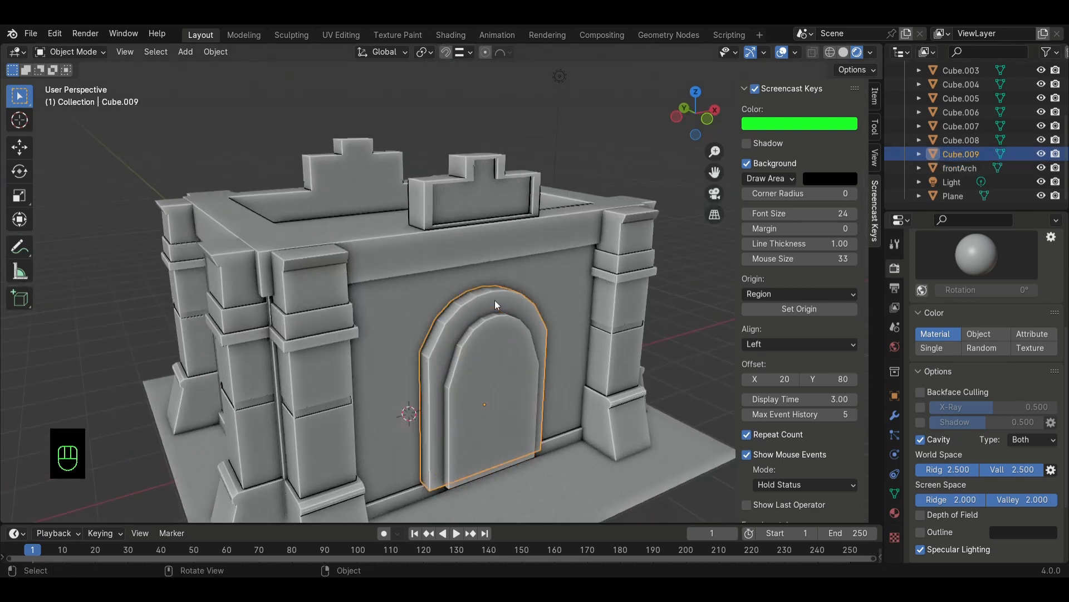
{"action": "double_click", "coordinate": [961, 168]}
- Rename the larger outer arch object as frontArch
{"action": "left_click", "coordinate": [967, 149]}
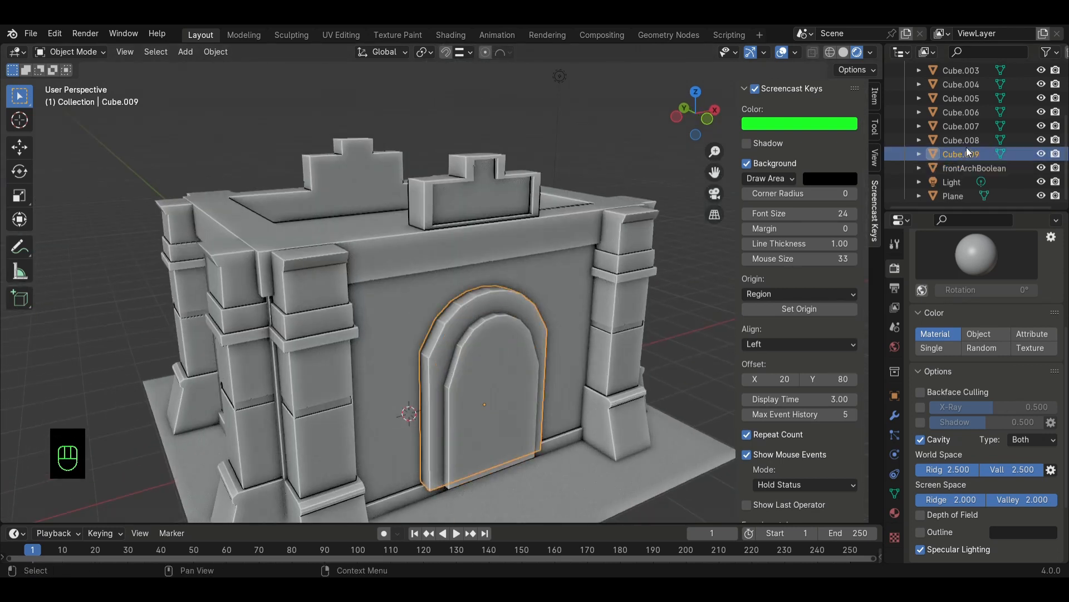
{"action": "key", "text": "F2"}
{"action": "type", "text": "frontarc"}
{"action": "key", "text": "BackSpace"}
{"action": "key", "text": "BackSpace"}
{"action": "key", "text": "BackSpace"}
{"action": "type", "text": "ArchBoolean"}
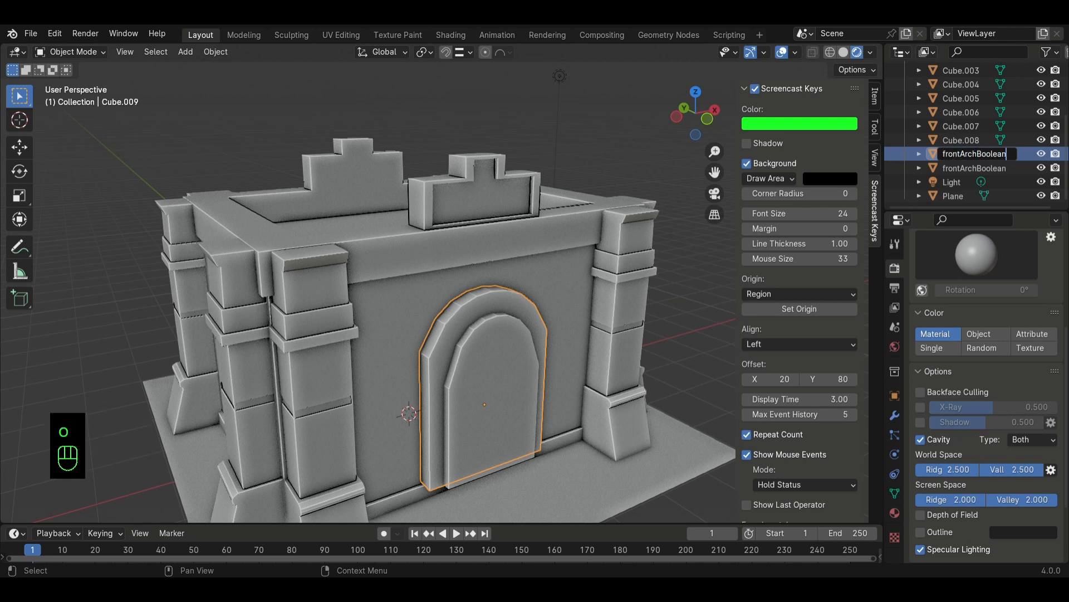
{"action": "key", "text": "Return"}
- Add a Boolean modifier in Difference mode to frontArch with frontArchBoolean as the cutting object
{"action": "left_click", "coordinate": [894, 415]}
{"action": "left_click", "coordinate": [970, 266]}
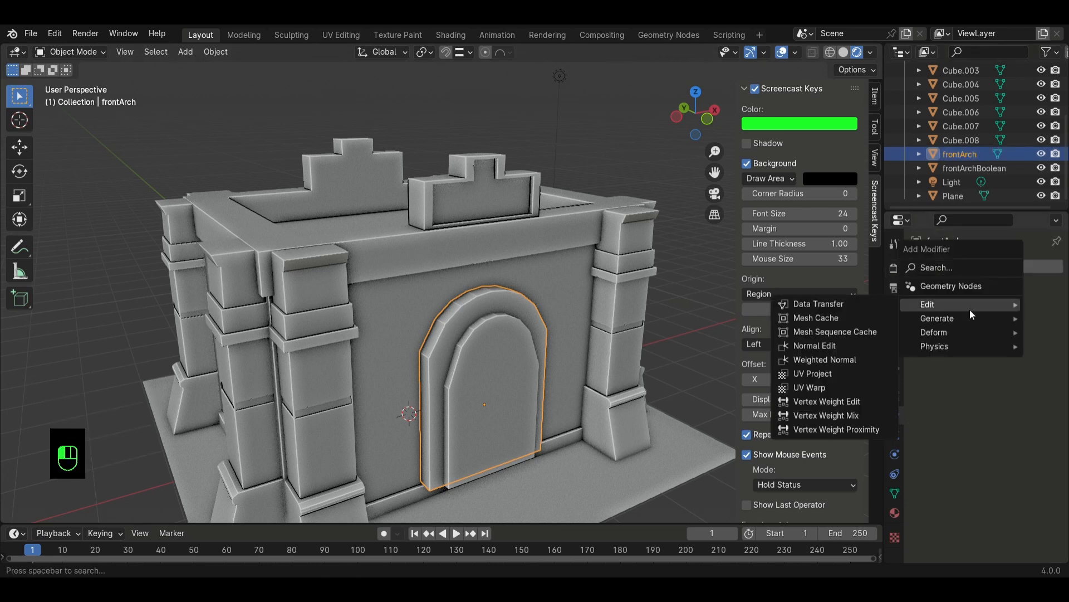
{"action": "mouse_move", "coordinate": [970, 319]}
{"action": "left_click", "coordinate": [807, 109]}
{"action": "left_click", "coordinate": [1037, 344]}
{"action": "left_click", "coordinate": [510, 346]}
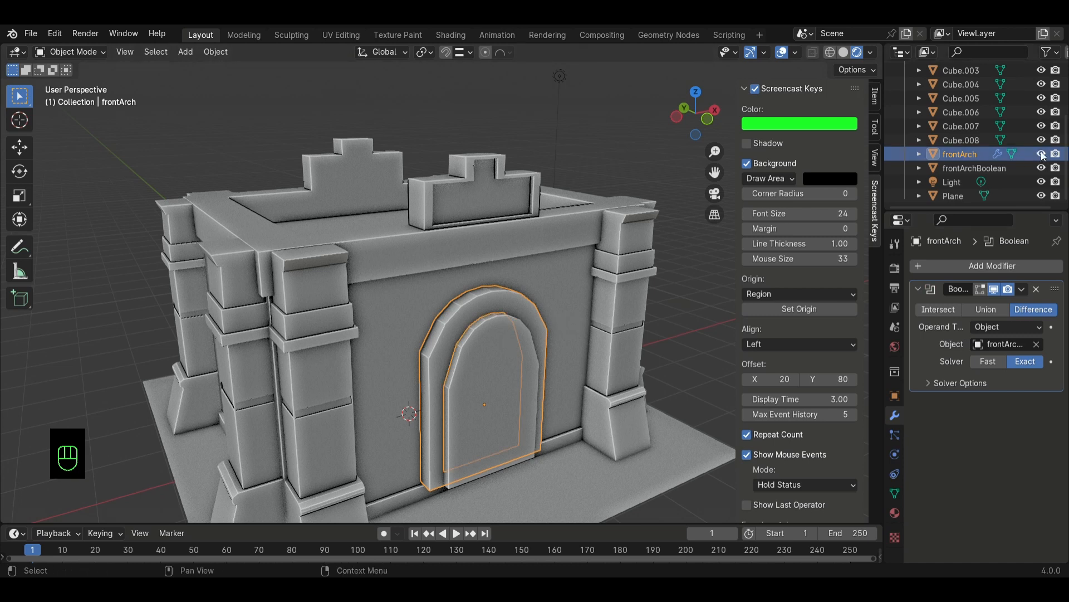
- Disable frontArchBoolean in renders and briefly hide it in the viewport to check the arch opening
{"action": "left_click", "coordinate": [1041, 167]}
{"action": "scroll", "coordinate": [590, 274], "scroll_direction": "up", "scroll_amount": 8}
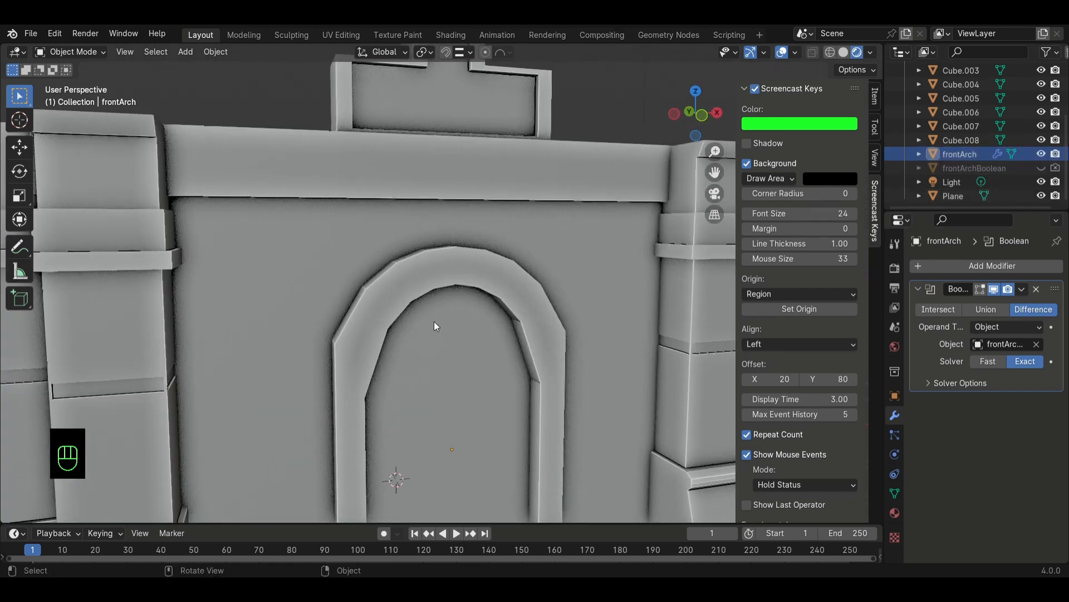
{"action": "left_click", "coordinate": [1041, 168]}
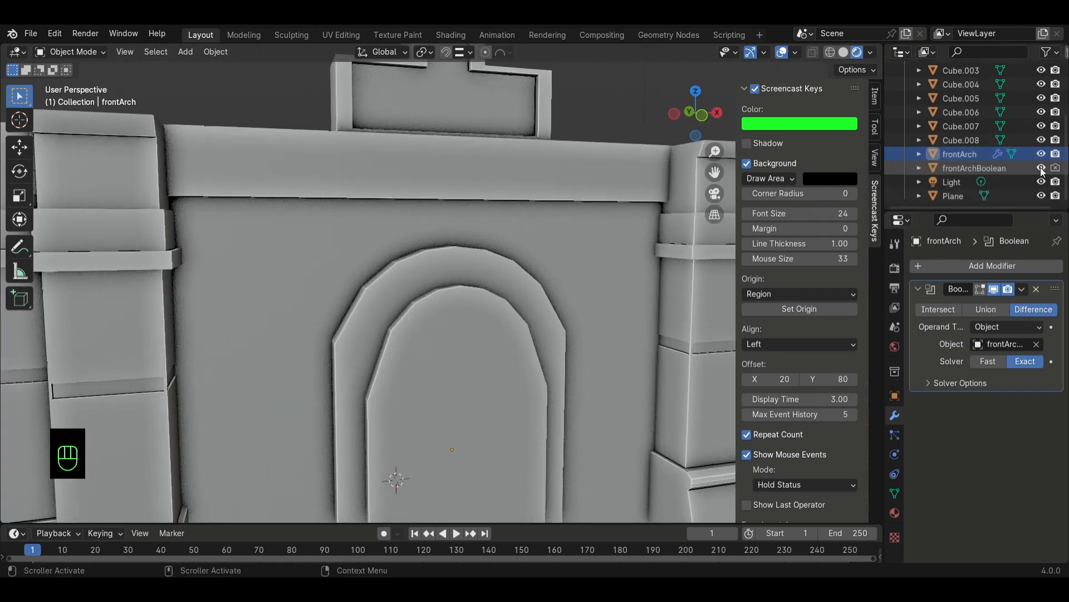
- Enter Edit Mode on frontArchBoolean and cut one centred vertical loop through each of its two outermost strips
{"action": "middle_click_drag", "start_coordinate": [346, 362], "coordinate": [364, 364]}
{"action": "scroll", "coordinate": [406, 379], "scroll_direction": "up", "scroll_amount": 4}
{"action": "left_click", "coordinate": [436, 384]}
{"action": "key", "text": "Tab"}
{"action": "middle_click_drag", "start_coordinate": [448, 392], "coordinate": [428, 419]}
{"action": "key", "text": "ctrl+r"}
{"action": "left_click", "coordinate": [413, 431]}
{"action": "right_click", "coordinate": [412, 431]}
{"action": "key", "text": "ctrl+r"}
{"action": "left_click", "coordinate": [490, 370]}
{"action": "right_click", "coordinate": [490, 370]}
{"action": "middle_click_drag", "start_coordinate": [489, 370], "coordinate": [284, 411]}
{"action": "left_click", "coordinate": [323, 414]}
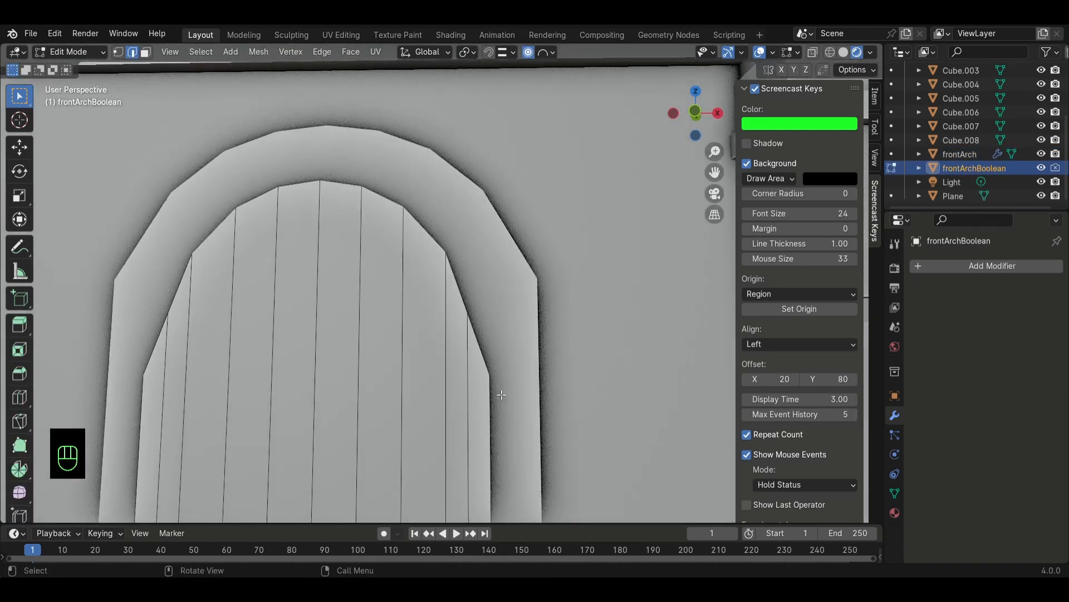
{"action": "middle_click_drag", "start_coordinate": [501, 394], "coordinate": [462, 404]}
{"action": "left_click", "coordinate": [303, 419], "text": "shift"}
{"action": "middle_click_drag", "start_coordinate": [303, 420], "coordinate": [346, 365]}
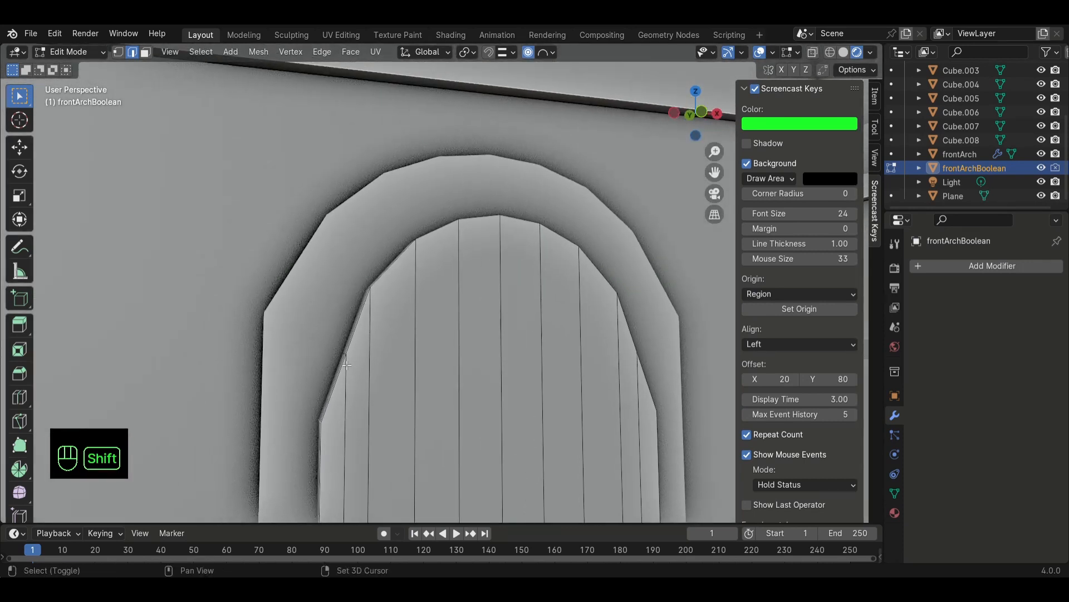
{"action": "left_click", "coordinate": [376, 390], "text": "shift"}
{"action": "middle_click_drag", "start_coordinate": [429, 385], "coordinate": [397, 419]}
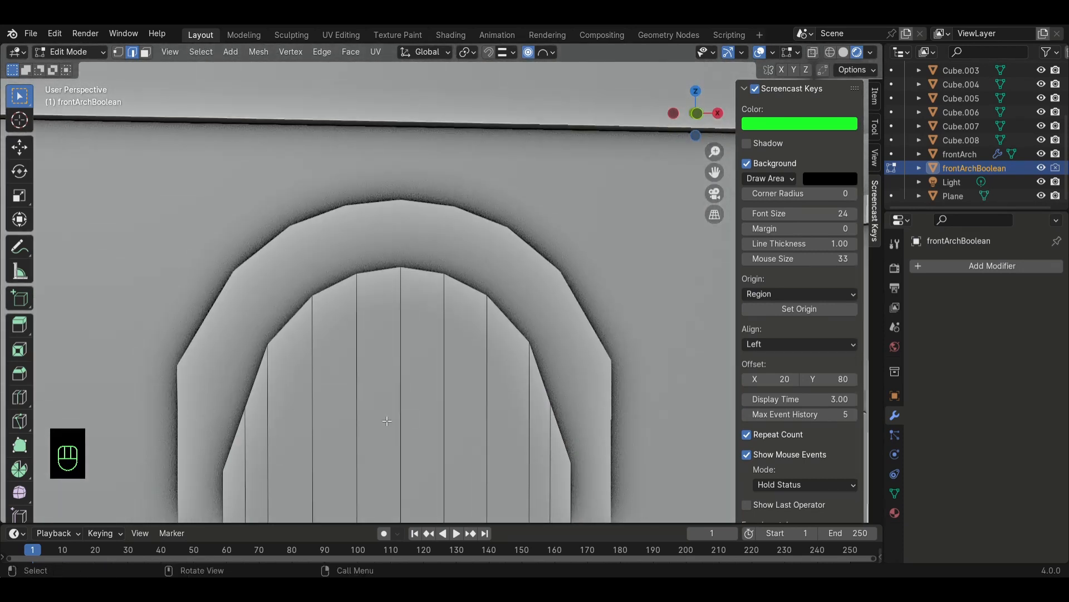
{"action": "scroll", "coordinate": [390, 422], "scroll_direction": "down", "scroll_amount": 2}
{"action": "key", "text": "g"}
{"action": "key", "text": "x"}
{"action": "key", "text": "Escape"}
{"action": "key", "text": "s"}
{"action": "key", "text": "x"}
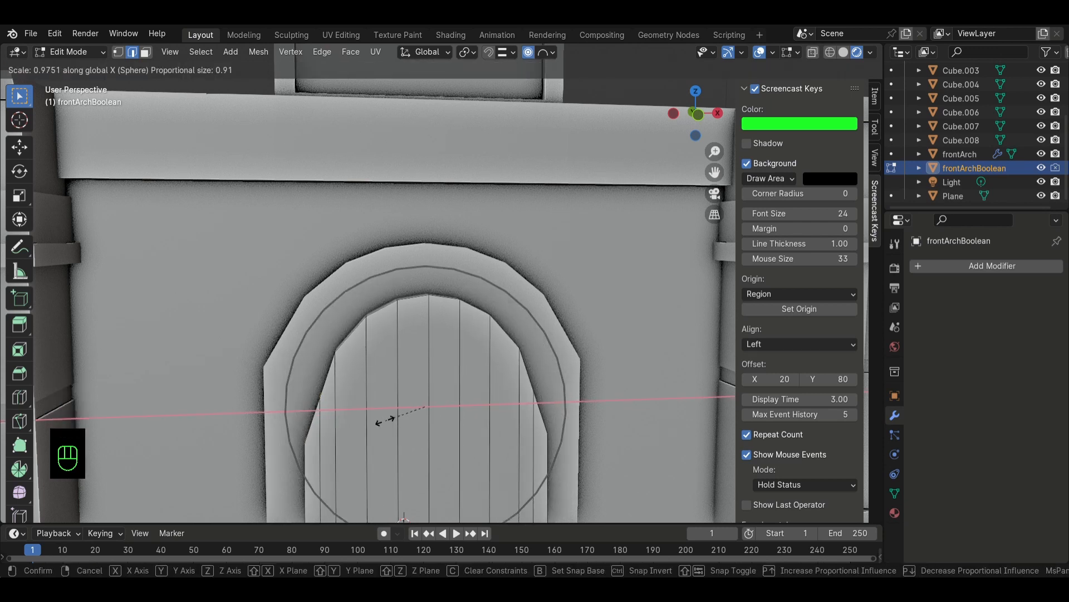
{"action": "key", "text": "Escape"}
{"action": "middle_click_drag", "start_coordinate": [495, 391], "coordinate": [499, 400]}
{"action": "scroll", "coordinate": [497, 399], "scroll_direction": "down", "scroll_amount": 4}
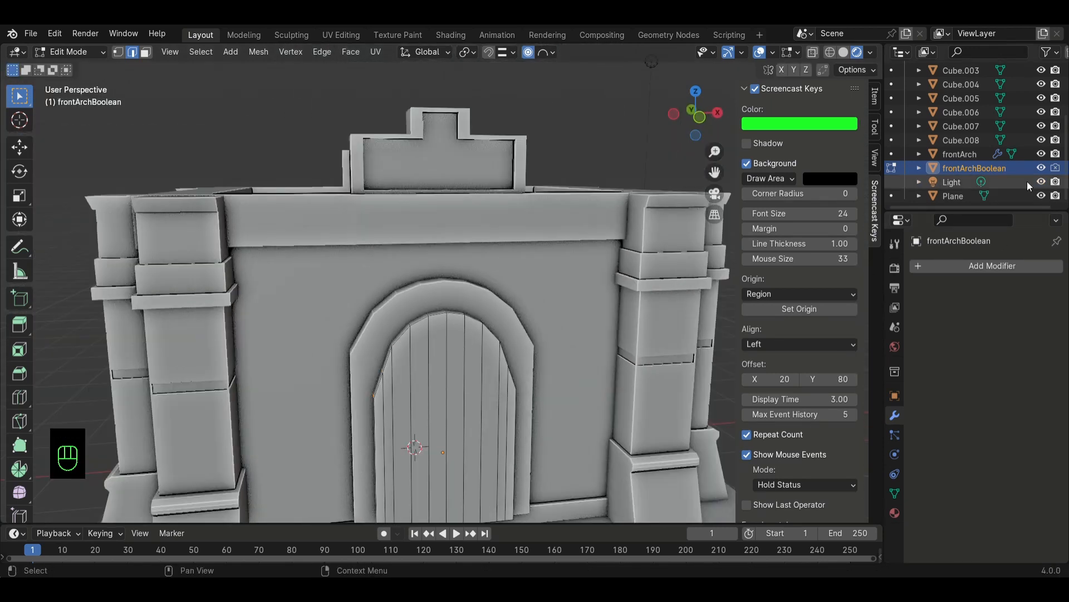
- Leave Edit Mode, shift frontArchBoolean along Z so it cuts through the arch's base, and hide it to check the opening
{"action": "left_click", "coordinate": [1041, 168]}
{"action": "middle_click_drag", "start_coordinate": [580, 340], "coordinate": [606, 333]}
{"action": "left_click", "coordinate": [1041, 168]}
{"action": "key", "text": "Tab"}
{"action": "key", "text": "g"}
{"action": "key", "text": "z"}
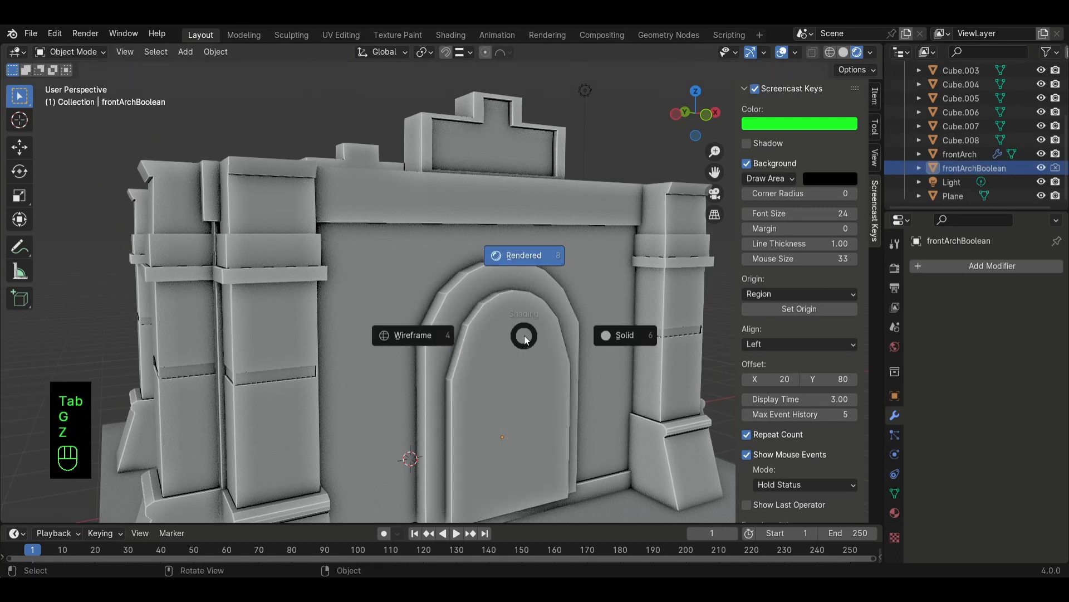
{"action": "left_click", "coordinate": [524, 336]}
{"action": "left_click", "coordinate": [531, 374]}
{"action": "key", "text": "g"}
{"action": "key", "text": "z"}
{"action": "left_click", "coordinate": [538, 377]}
{"action": "middle_click_drag", "start_coordinate": [538, 377], "coordinate": [499, 374]}
{"action": "left_click", "coordinate": [1041, 168]}
{"action": "middle_click_drag", "start_coordinate": [331, 358], "coordinate": [477, 365]}
- Unhide frontArchBoolean, duplicate it together with frontArch, and place the copies along Y on the opposite side of the building
{"action": "left_click", "coordinate": [477, 366]}
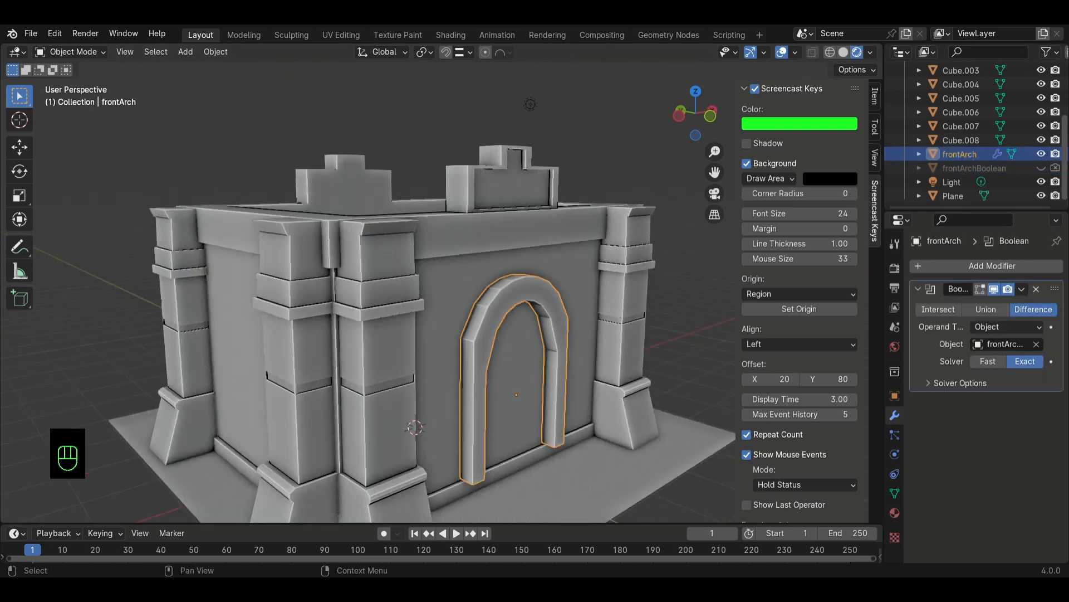
{"action": "left_click", "coordinate": [1041, 168]}
{"action": "left_click", "coordinate": [536, 333], "text": "shift"}
{"action": "middle_click_drag", "start_coordinate": [537, 333], "coordinate": [348, 295]}
{"action": "key", "text": "shift+d"}
{"action": "key", "text": "y"}
{"action": "left_click", "coordinate": [392, 342]}
- Rotate the duplicated arch and its cutter 180 degrees about Z and move them along Y against the rear wall
{"action": "key", "text": "r"}
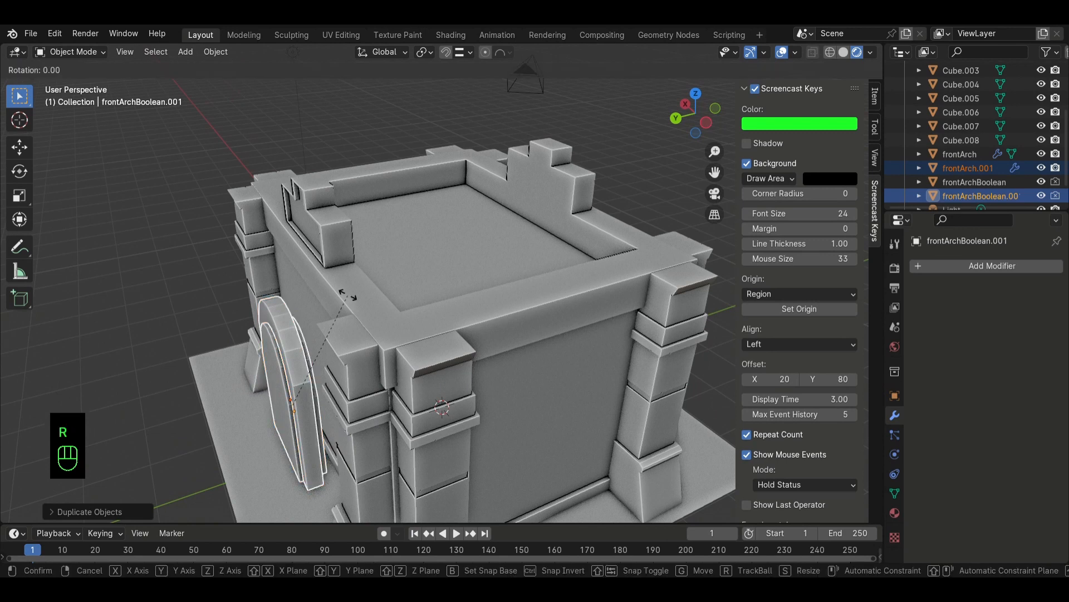
{"action": "key", "text": "z"}
{"action": "key", "text": "KP_1"}
{"action": "key", "text": "KP_8"}
{"action": "key", "text": "KP_0"}
{"action": "key", "text": "KP_Enter"}
{"action": "key", "text": "g"}
{"action": "key", "text": "y"}
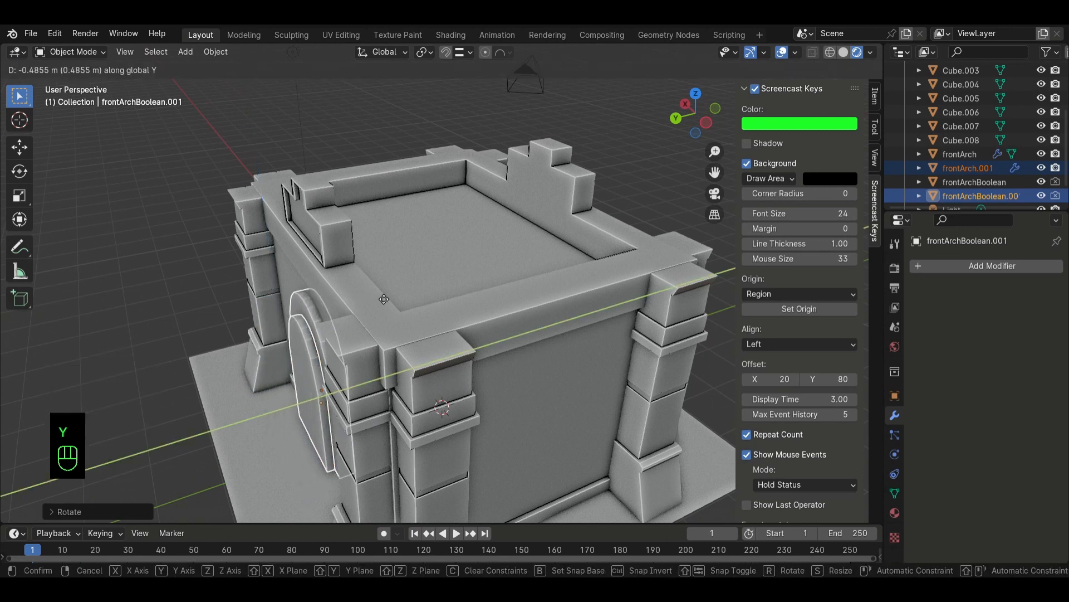
{"action": "left_click", "coordinate": [384, 298]}
{"action": "middle_click_drag", "start_coordinate": [385, 298], "coordinate": [319, 289]}
- Select the original frontArchBoolean and frontArch together and move them along Y to seat the arch against the front wall
{"action": "left_click", "coordinate": [567, 342]}
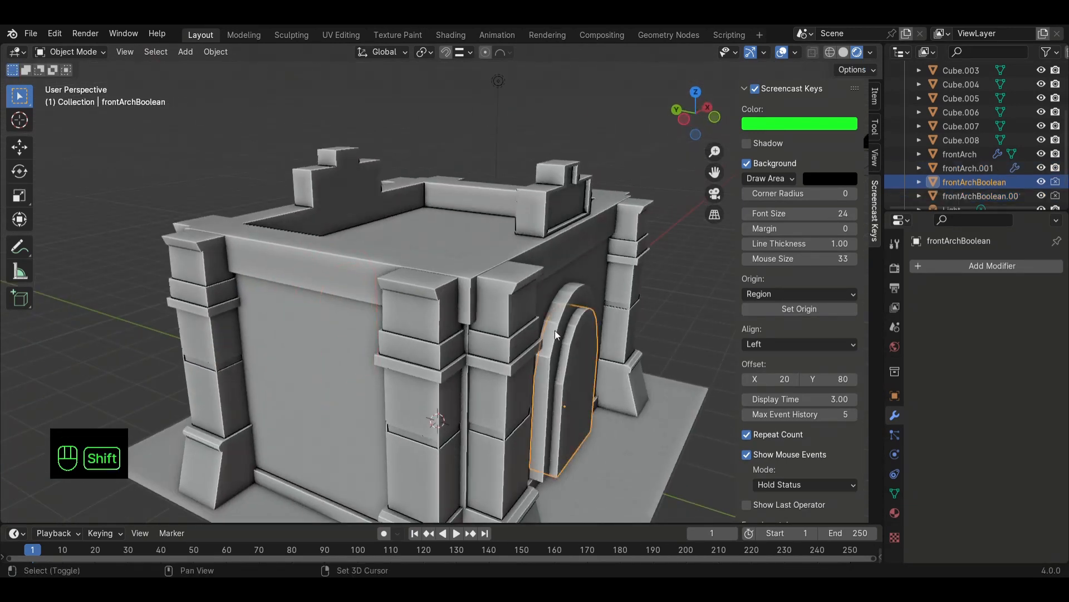
{"action": "left_click", "coordinate": [554, 330], "text": "shift"}
{"action": "key", "text": "g"}
{"action": "key", "text": "y"}
{"action": "left_click", "coordinate": [567, 350]}
{"action": "left_click", "coordinate": [146, 268]}
{"action": "middle_click_drag", "start_coordinate": [209, 278], "coordinate": [323, 281]}
{"action": "scroll", "coordinate": [323, 281], "scroll_direction": "down", "scroll_amount": 1}
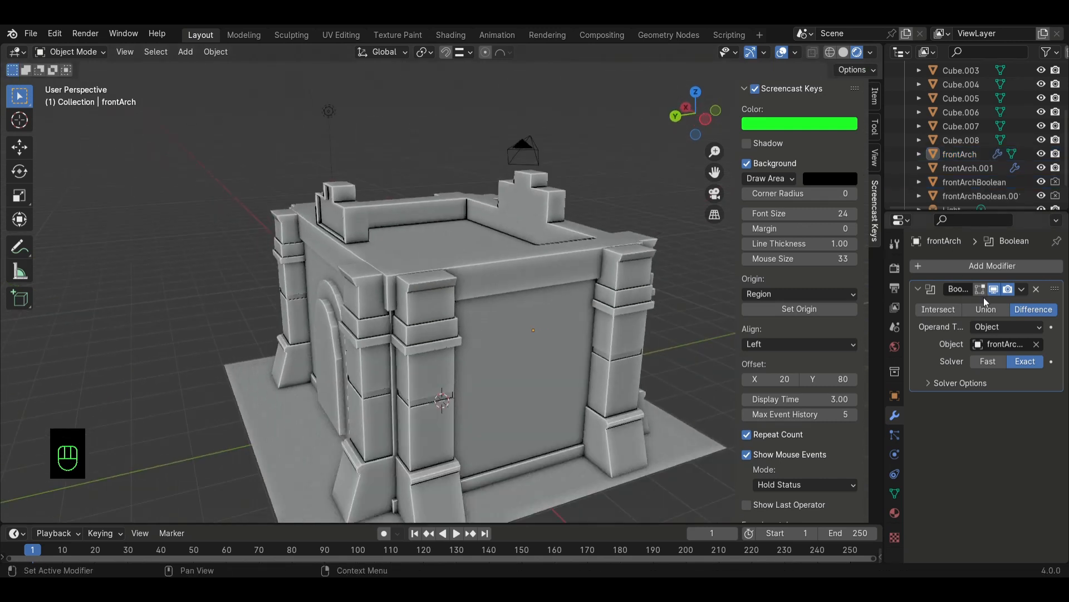
- Hide frontArchBoolean and frontArchBoolean.001 in the viewport and inspect the arches on the building
{"action": "left_click", "coordinate": [1041, 168]}
{"action": "left_click", "coordinate": [1041, 195]}
{"action": "middle_click_drag", "start_coordinate": [421, 174], "coordinate": [323, 167]}
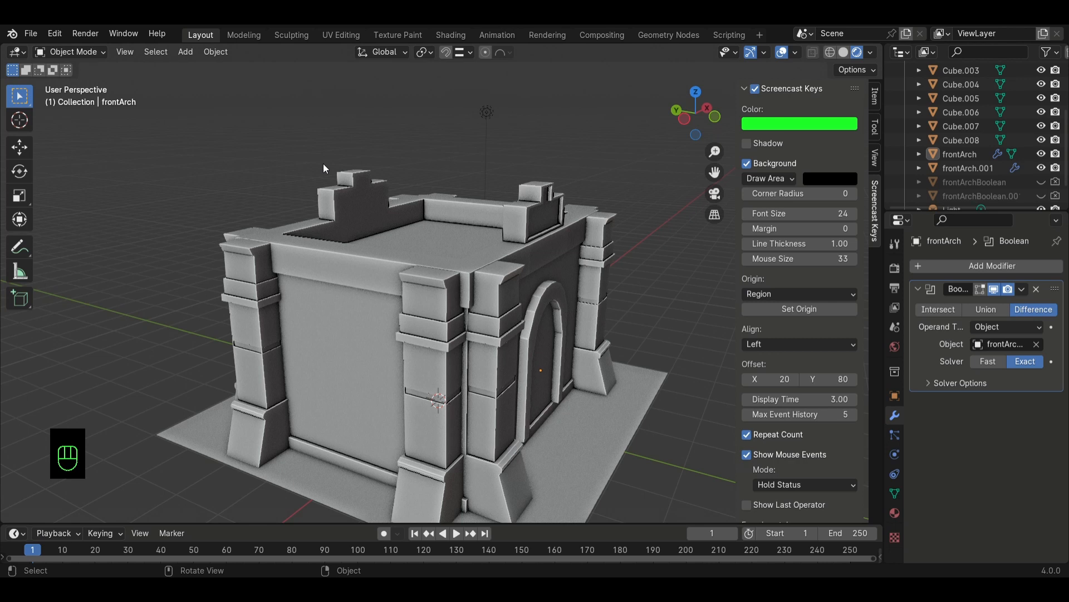
{"action": "middle_click_drag", "start_coordinate": [324, 165], "coordinate": [466, 299]}
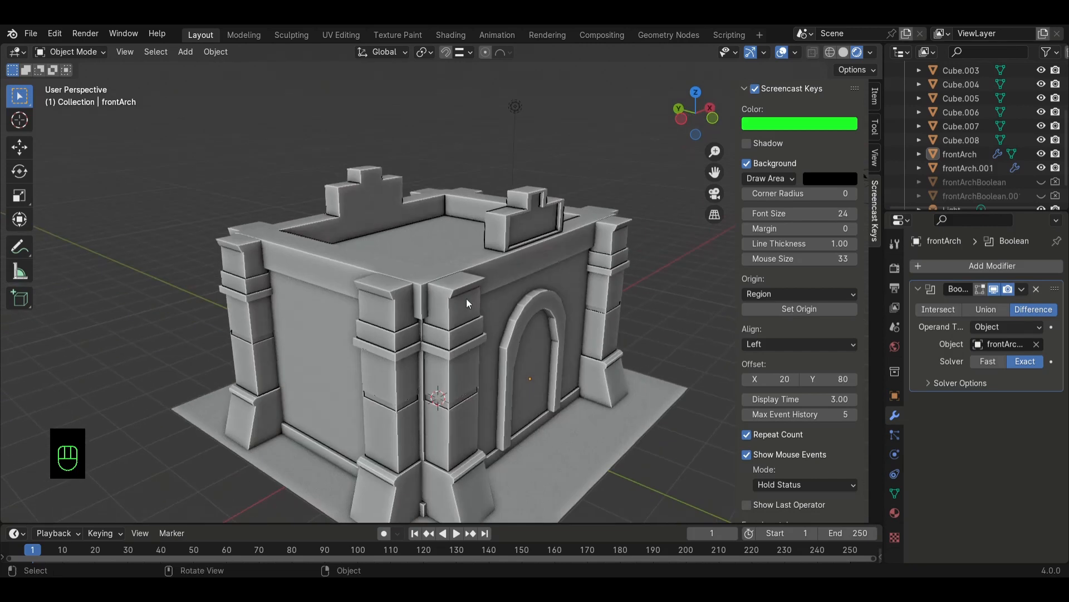
- Add a cube at the 3D cursor and scale it up uniformly to roughly the building's interior size
{"action": "key", "text": "shift+a"}
{"action": "left_click", "coordinate": [510, 441]}
{"action": "middle_click_drag", "start_coordinate": [509, 442], "coordinate": [503, 306]}
{"action": "key", "text": "s"}
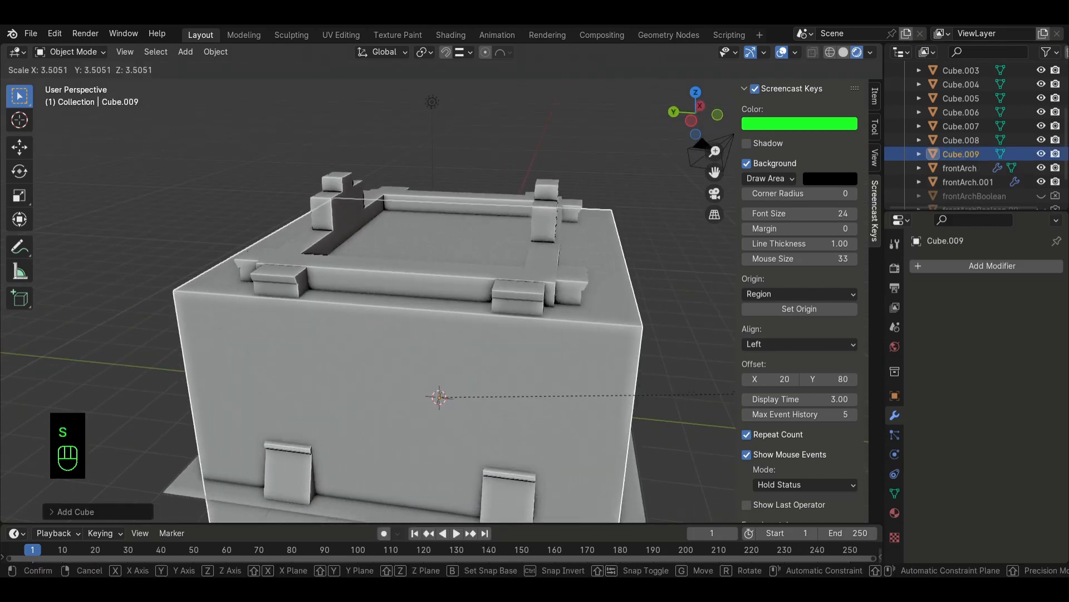
{"action": "left_click", "coordinate": [730, 386]}
{"action": "mouse_move", "coordinate": [683, 378]}
{"action": "middle_mouse_down"}
{"action": "mouse_move", "coordinate": [672, 349]}
{"action": "mouse_move", "coordinate": [319, 259]}
{"action": "mouse_move", "coordinate": [559, 330]}
{"action": "mouse_move", "coordinate": [469, 265]}
{"action": "mouse_move", "coordinate": [523, 404]}
{"action": "mouse_move", "coordinate": [499, 502]}
{"action": "mouse_move", "coordinate": [636, 473]}
{"action": "middle_mouse_up"}
{"action": "left_click", "coordinate": [318, 260]}
- In wireframe shading, reposition the new cube along Z and scale it along Y to fit inside the building's walls
{"action": "key", "text": "shift+z"}
{"action": "left_click", "coordinate": [523, 404]}
{"action": "key", "text": "g"}
{"action": "key", "text": "z"}
{"action": "left_click", "coordinate": [580, 454]}
{"action": "key", "text": "s"}
{"action": "key", "text": "y"}
{"action": "left_click", "coordinate": [581, 446]}
{"action": "middle_click_drag", "start_coordinate": [580, 446], "coordinate": [622, 438]}
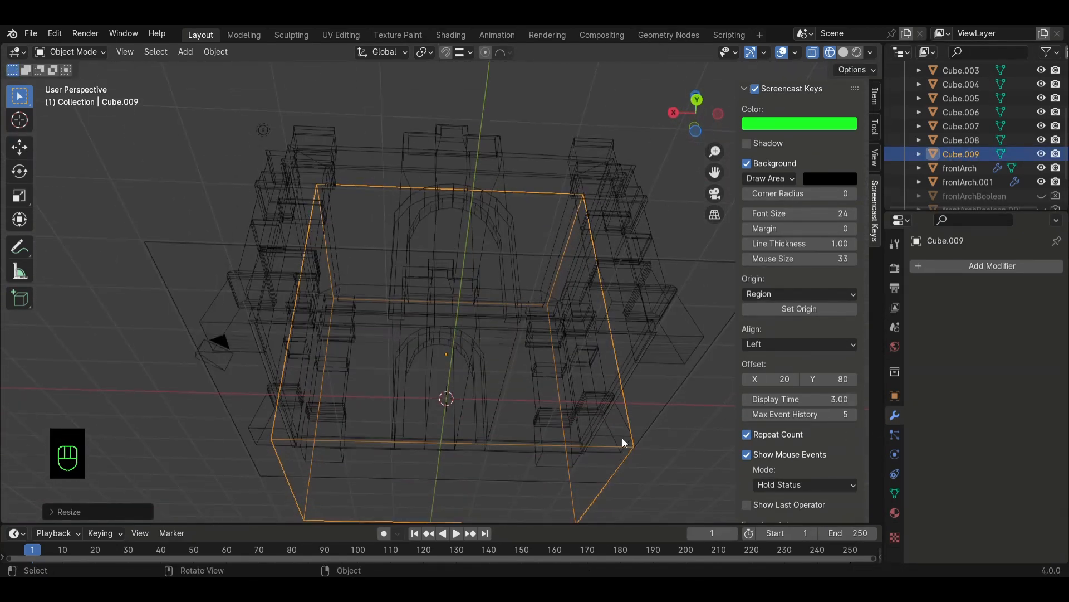
{"action": "left_click", "coordinate": [585, 495]}
{"action": "left_click", "coordinate": [573, 502]}
{"action": "middle_click_drag", "start_coordinate": [574, 502], "coordinate": [602, 480]}
- In Edit Mode, raise the bottom face of Cube.009 along Z to the building's floor level
{"action": "key", "text": "Tab"}
{"action": "key", "text": "3"}
{"action": "left_click", "coordinate": [613, 497]}
{"action": "middle_click_drag", "start_coordinate": [466, 378], "coordinate": [507, 351]}
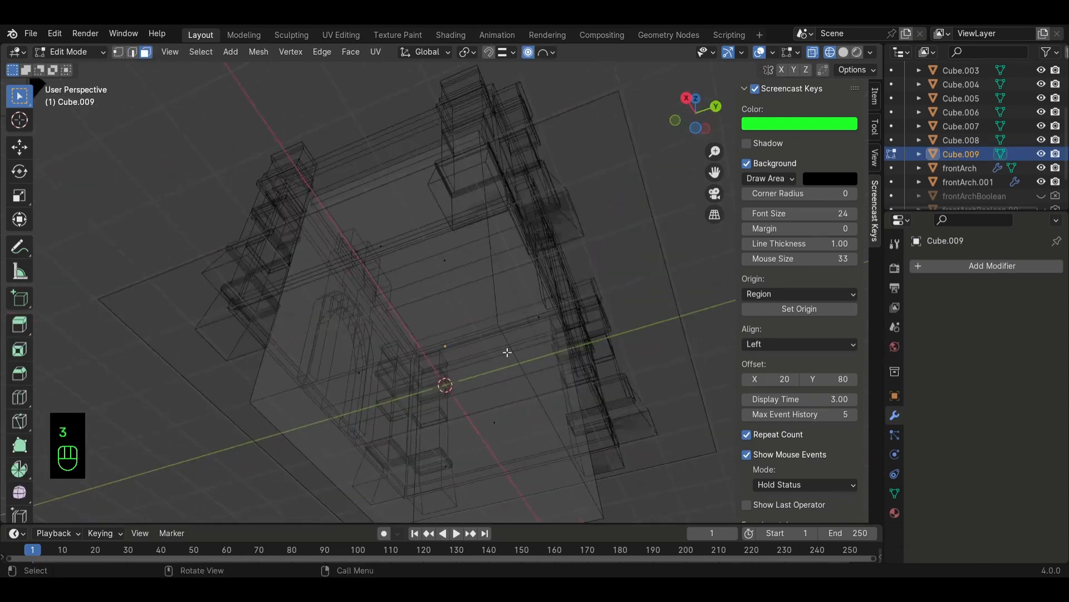
{"action": "middle_click_drag", "start_coordinate": [476, 446], "coordinate": [425, 500]}
{"action": "left_click", "coordinate": [425, 501]}
{"action": "key", "text": "g"}
{"action": "key", "text": "z"}
{"action": "left_click", "coordinate": [416, 403]}
{"action": "middle_click_drag", "start_coordinate": [412, 409], "coordinate": [544, 499]}
{"action": "key", "text": "Tab"}
- Add a Difference Boolean modifier to the main building Cube with Cube.009 as cutter, and disable Cube.009 in viewport and renders
{"action": "scroll", "coordinate": [544, 499], "scroll_direction": "down", "scroll_amount": 1}
{"action": "left_click", "coordinate": [562, 242]}
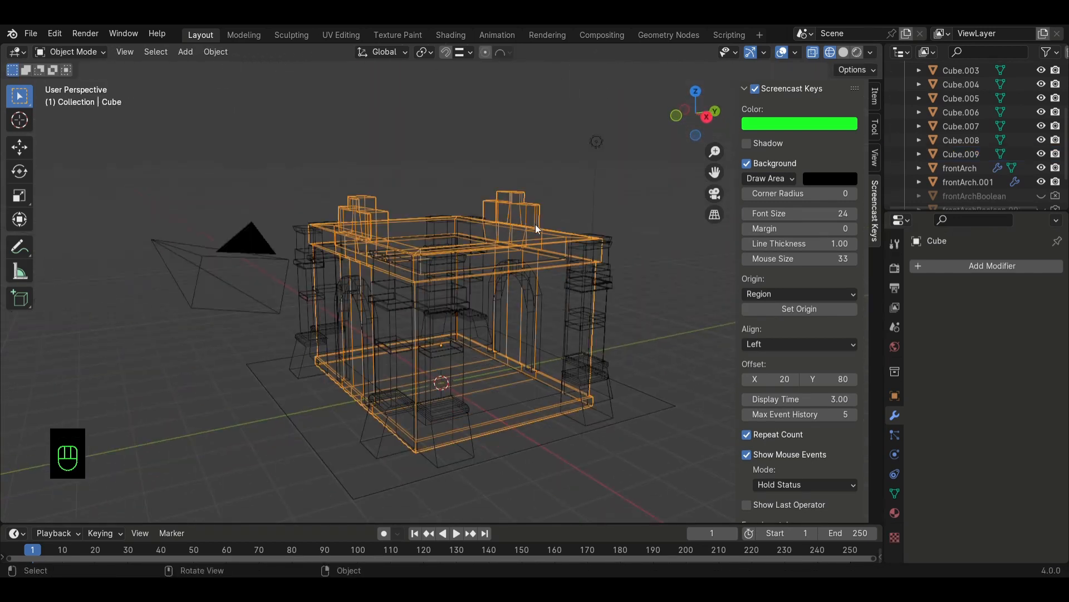
{"action": "scroll", "coordinate": [1005, 140], "scroll_direction": "up", "scroll_amount": 3}
{"action": "left_click", "coordinate": [992, 266]}
{"action": "mouse_move", "coordinate": [928, 272]}
{"action": "left_click", "coordinate": [791, 304]}
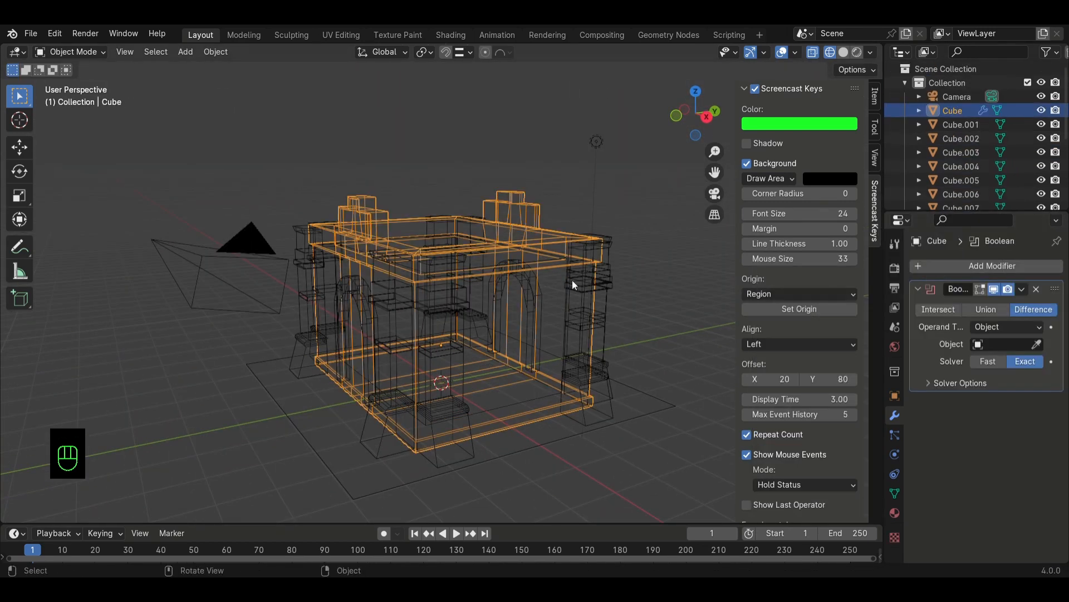
{"action": "middle_click_drag", "start_coordinate": [641, 234], "coordinate": [812, 218]}
{"action": "scroll", "coordinate": [968, 146], "scroll_direction": "down", "scroll_amount": 4}
{"action": "left_click", "coordinate": [960, 112]}
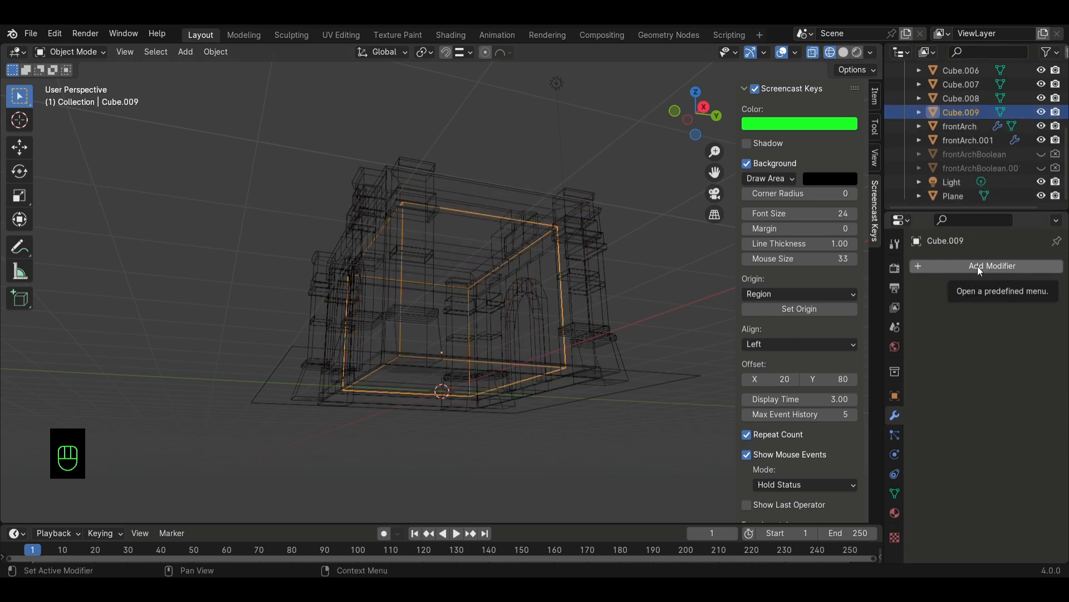
{"action": "left_click", "coordinate": [525, 196]}
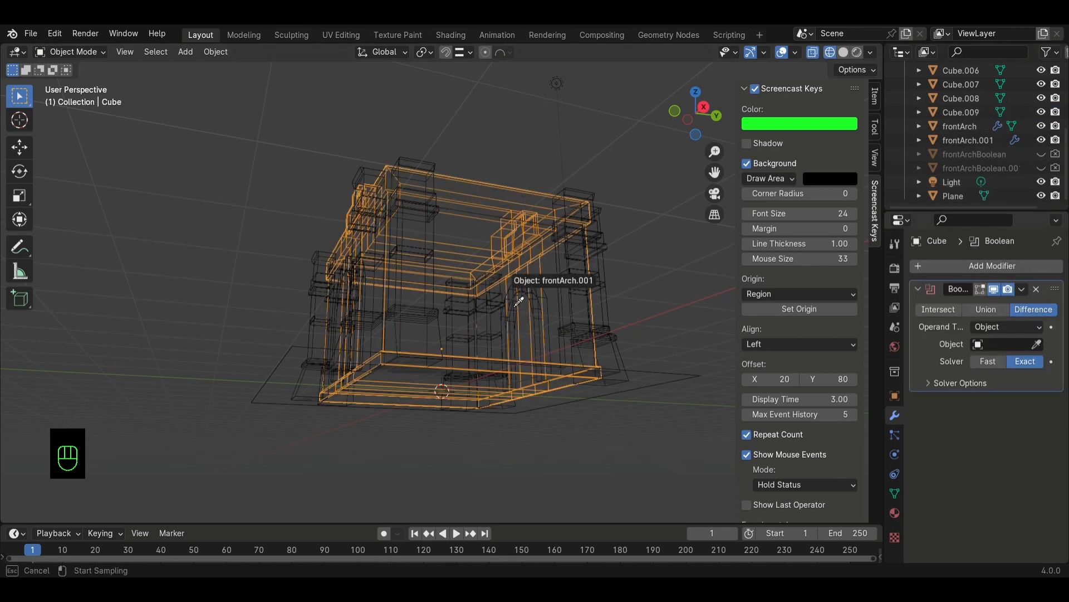
{"action": "left_click", "coordinate": [974, 112]}
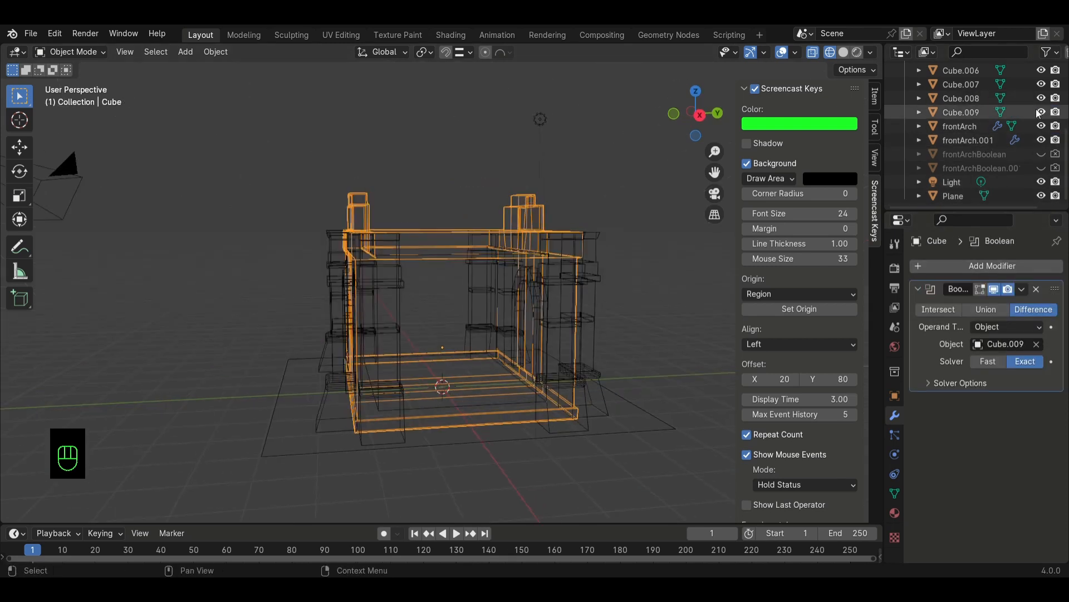
{"action": "key", "text": "shift+z"}
{"action": "mouse_move", "coordinate": [518, 290]}
{"action": "middle_mouse_down"}
{"action": "mouse_move", "coordinate": [547, 247]}
{"action": "mouse_move", "coordinate": [580, 239]}
{"action": "middle_mouse_up"}
- Stretch frontArchBoolean along Y so it reaches through the front wall, and hide it to check the doorway
{"action": "middle_click_drag", "start_coordinate": [658, 300], "coordinate": [503, 376]}
{"action": "left_click", "coordinate": [503, 378]}
{"action": "key", "text": "s"}
{"action": "key", "text": "y"}
{"action": "left_click", "coordinate": [519, 370]}
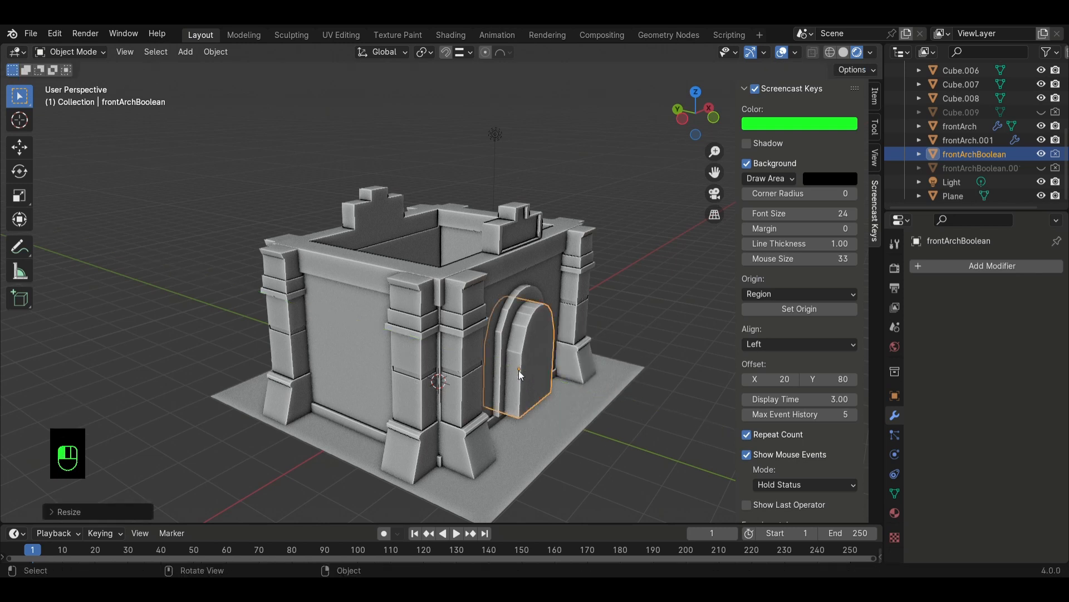
{"action": "left_click", "coordinate": [1041, 154]}
{"action": "middle_click_drag", "start_coordinate": [574, 242], "coordinate": [574, 279]}
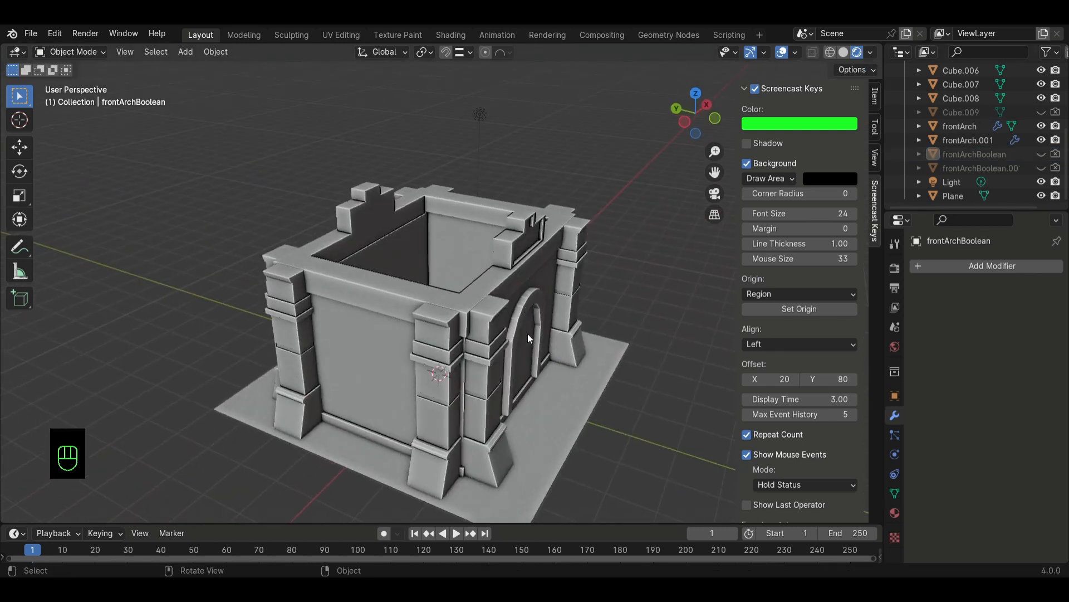
{"action": "left_click", "coordinate": [527, 335]}
{"action": "middle_click_drag", "start_coordinate": [518, 334], "coordinate": [601, 339]}
- Unhide Cube.009, reduce its height along Z to keep the roof closed, rescale it along Y, and hide it again
{"action": "left_click", "coordinate": [1041, 112]}
{"action": "middle_click_drag", "start_coordinate": [500, 195], "coordinate": [419, 219]}
{"action": "left_click", "coordinate": [419, 219]}
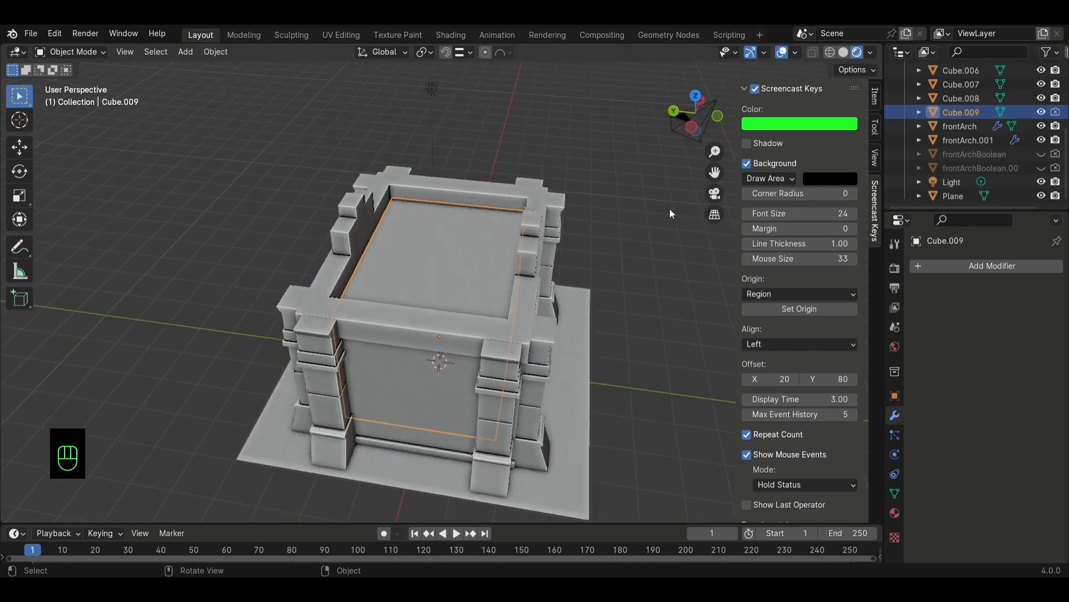
{"action": "key", "text": "s"}
{"action": "key", "text": "z"}
{"action": "left_click", "coordinate": [670, 208]}
{"action": "middle_click_drag", "start_coordinate": [670, 208], "coordinate": [520, 353]}
{"action": "key", "text": "s"}
{"action": "key", "text": "y"}
{"action": "left_click", "coordinate": [649, 236]}
{"action": "key", "text": "h"}
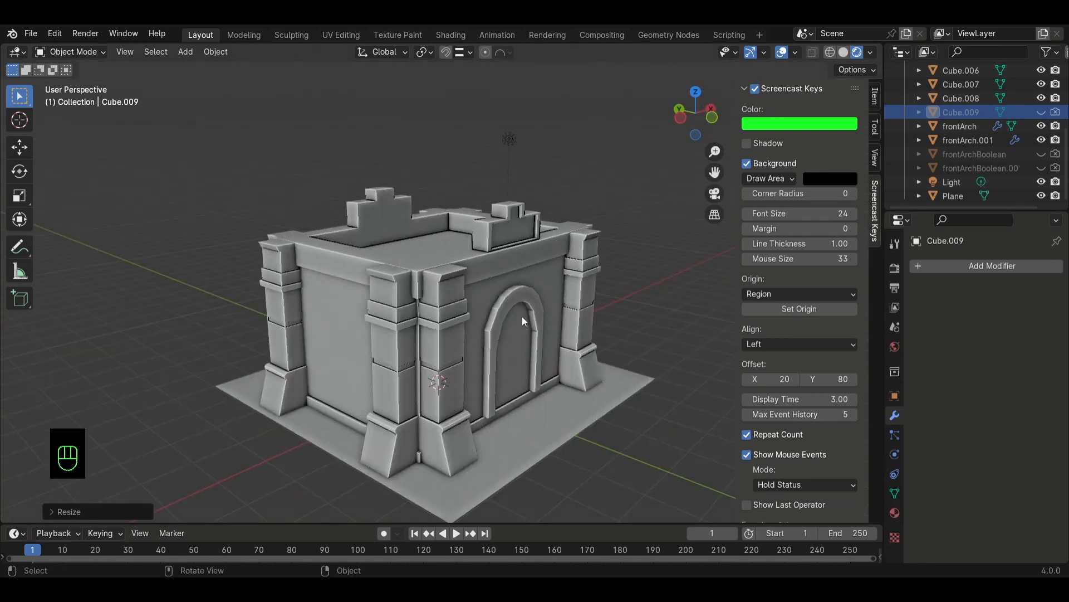
- Unhide frontArchBoolean, select it together with frontArch, and adjust both along Y against the front wall
{"action": "left_click", "coordinate": [1041, 154]}
{"action": "mouse_move", "coordinate": [513, 336]}
{"action": "middle_mouse_down"}
{"action": "mouse_move", "coordinate": [544, 350]}
{"action": "mouse_move", "coordinate": [529, 362]}
{"action": "mouse_move", "coordinate": [498, 348]}
{"action": "mouse_move", "coordinate": [508, 332]}
{"action": "middle_mouse_up"}
{"action": "left_click", "coordinate": [508, 332], "text": "shift"}
{"action": "left_click", "coordinate": [521, 299], "text": "shift"}
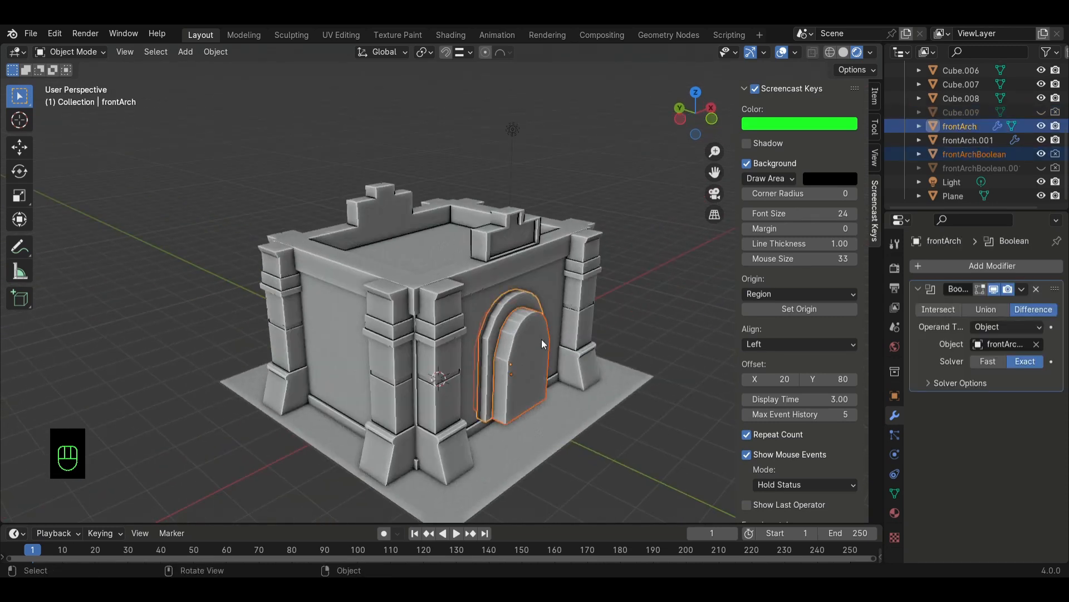
{"action": "key", "text": "g"}
{"action": "key", "text": "y"}
{"action": "left_click", "coordinate": [535, 358]}
- Move frontArchBoolean alone along Y deeper into the front wall and toggle its visibility to check the arch opening
{"action": "left_click", "coordinate": [533, 360]}
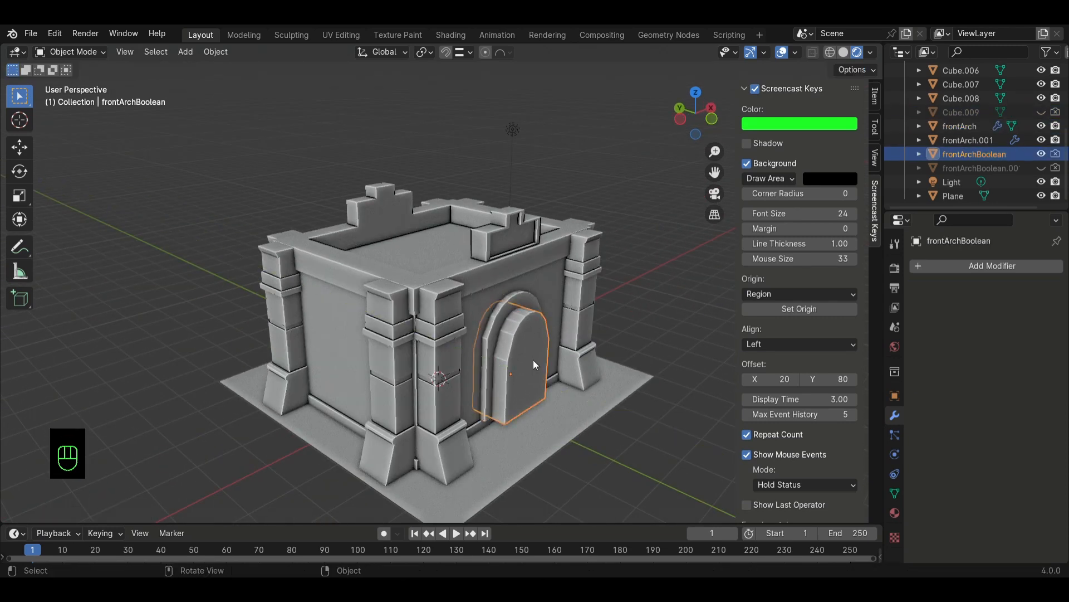
{"action": "key", "text": "g"}
{"action": "key", "text": "y"}
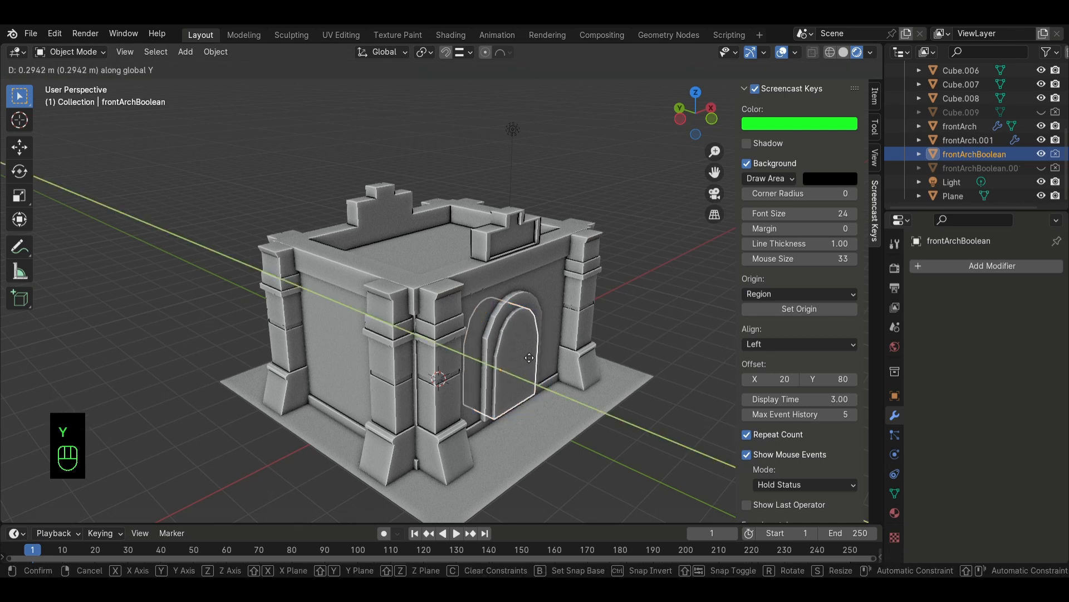
{"action": "left_click", "coordinate": [720, 267]}
{"action": "left_click", "coordinate": [1041, 154]}
{"action": "middle_click_drag", "start_coordinate": [696, 239], "coordinate": [459, 316]}
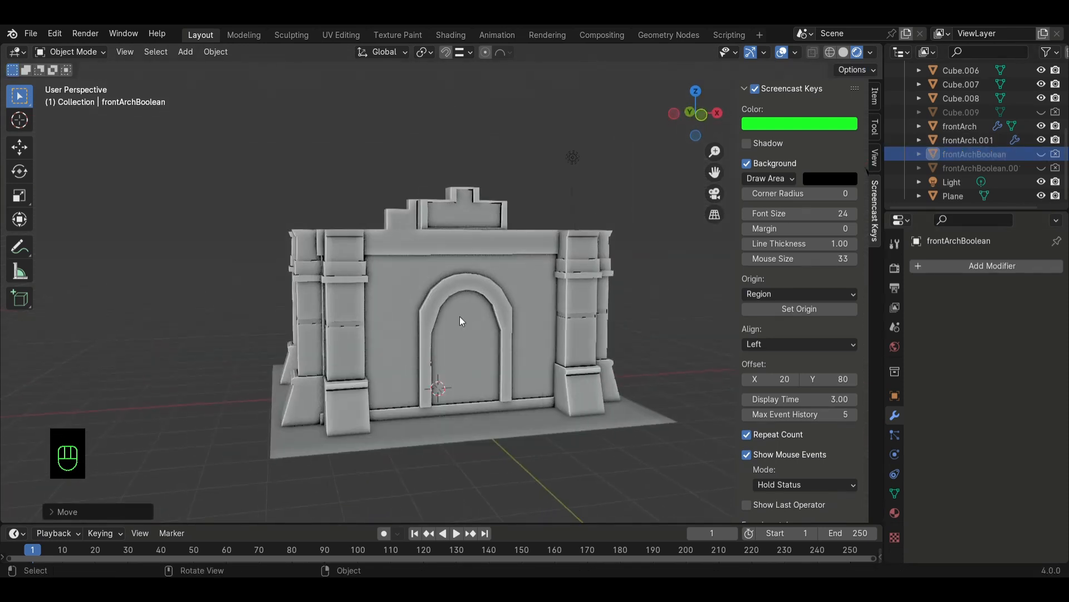
{"action": "left_click", "coordinate": [1041, 154]}
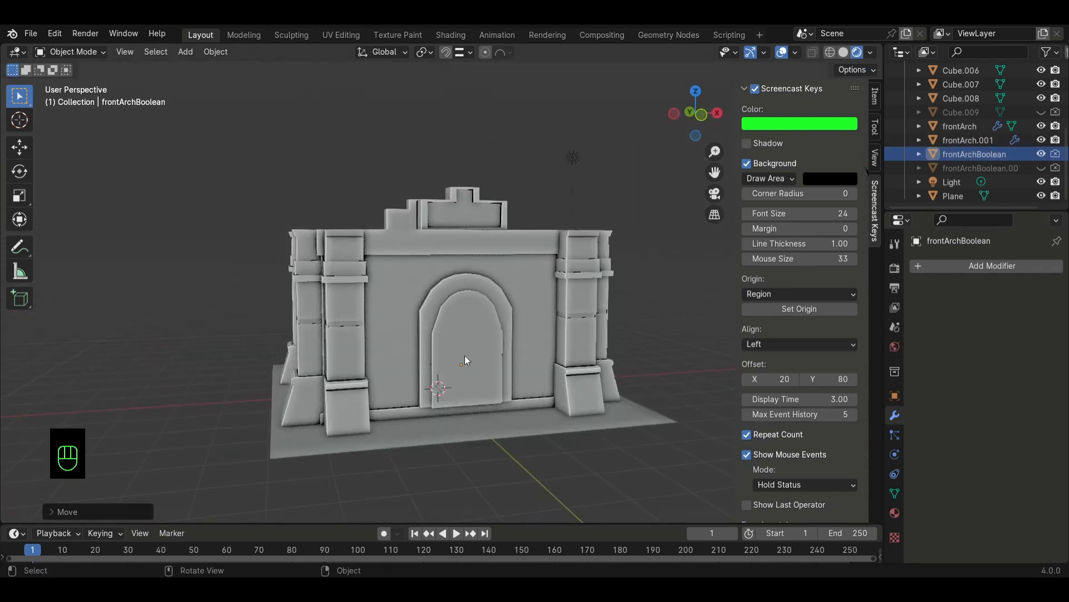
{"action": "left_click", "coordinate": [466, 357]}
{"action": "middle_click_drag", "start_coordinate": [466, 357], "coordinate": [548, 366]}
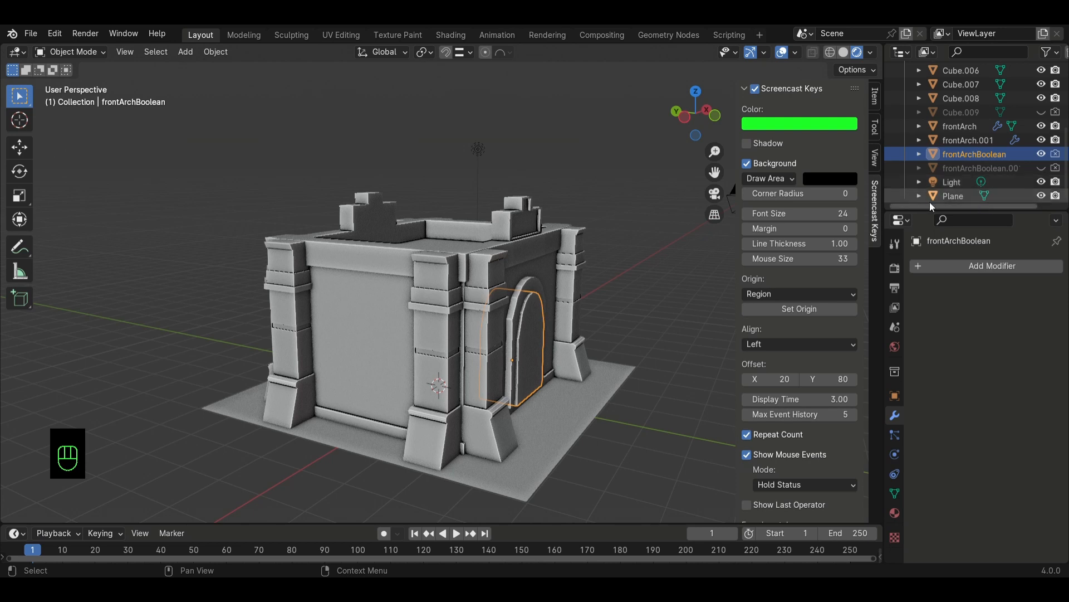
- Enlarge the object list and create a new collection named fortboolean
{"action": "left_click_drag", "start_coordinate": [930, 211], "coordinate": [930, 413]}
{"action": "double_click", "coordinate": [955, 335]}
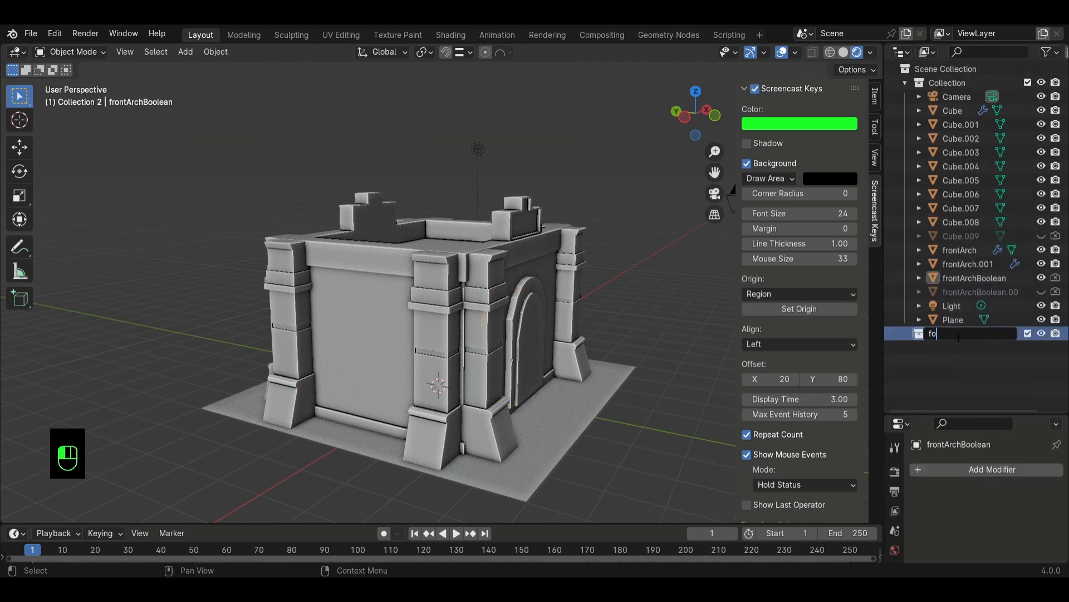
- Unhide frontArchBoolean.001, duplicate frontArchBoolean in place, and move the copy into the fortboolean collection
{"action": "left_click", "coordinate": [976, 278]}
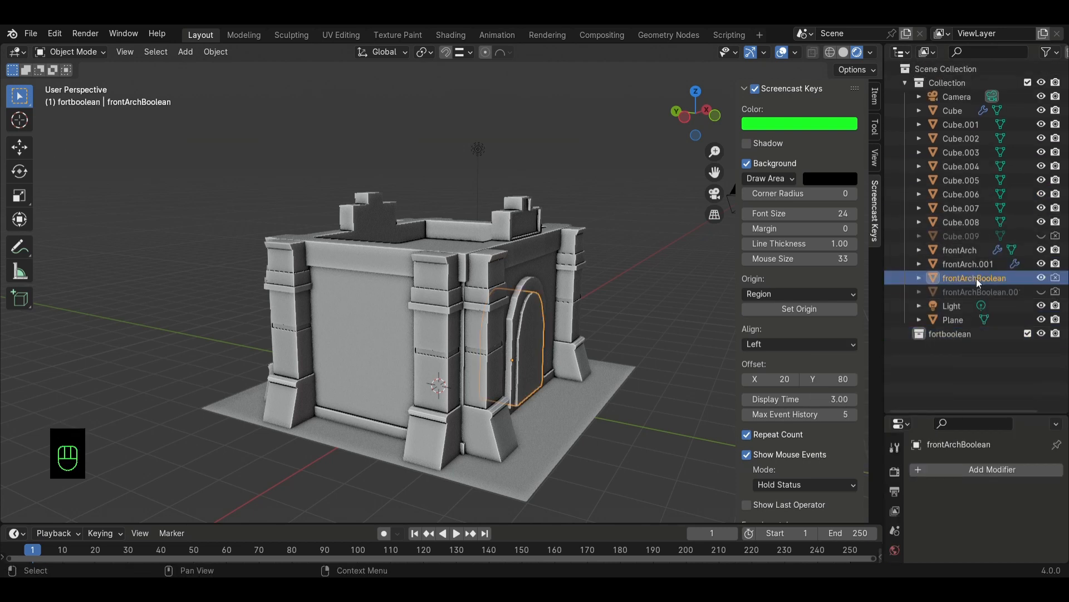
{"action": "left_click", "coordinate": [1006, 290]}
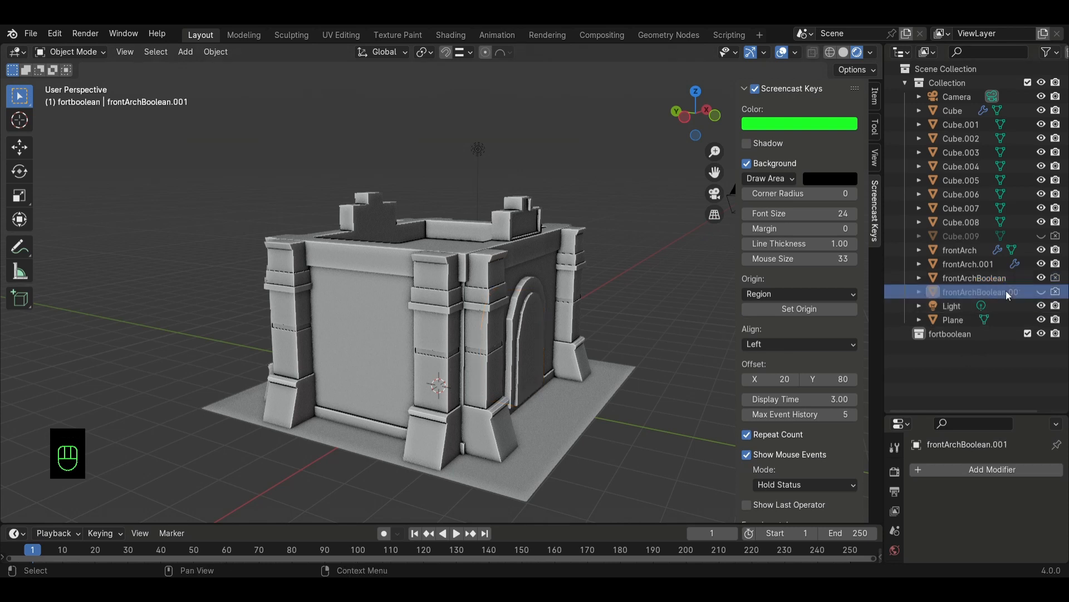
{"action": "middle_click_drag", "start_coordinate": [555, 322], "coordinate": [563, 329]}
{"action": "middle_click_drag", "start_coordinate": [563, 329], "coordinate": [582, 336]}
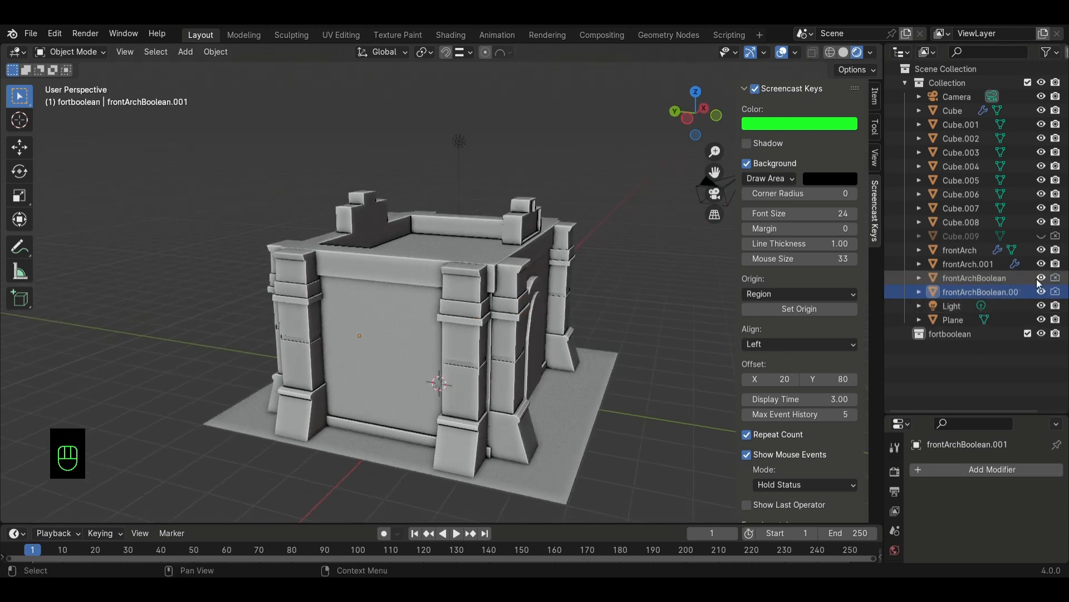
{"action": "middle_click_drag", "start_coordinate": [515, 334], "coordinate": [526, 341]}
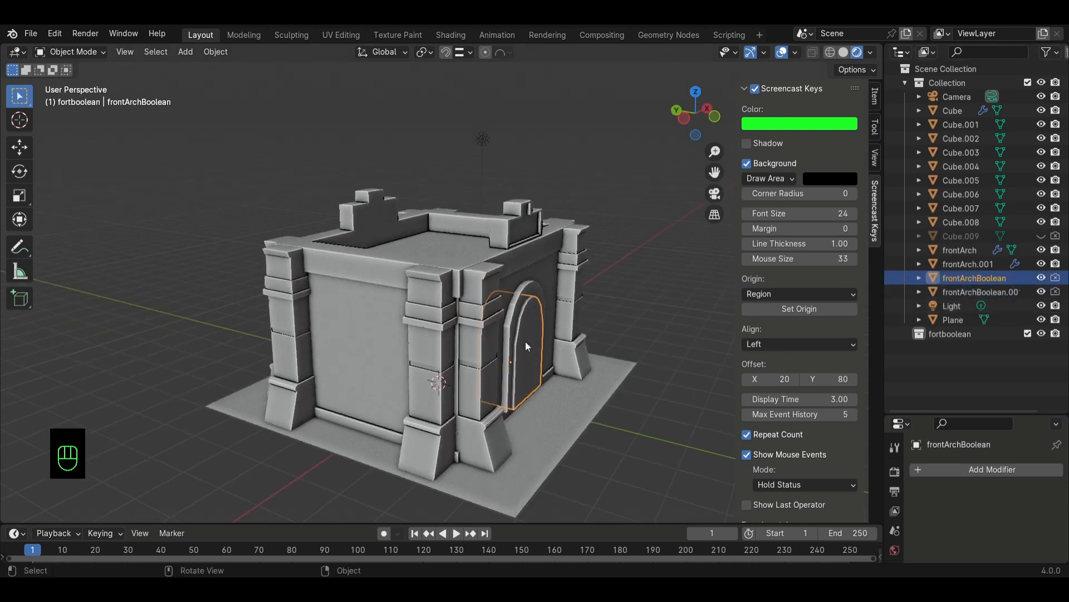
{"action": "key", "text": "shift+d"}
{"action": "key", "text": "Escape"}
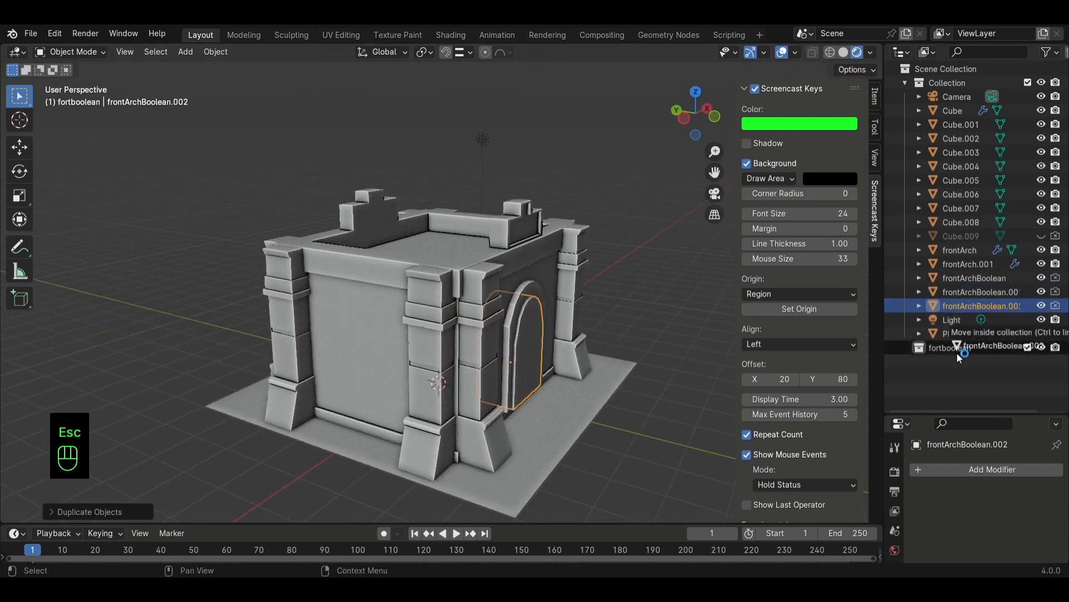
{"action": "left_click_drag", "start_coordinate": [957, 353], "coordinate": [957, 353]}
- Duplicate the rear arch cutter, frontArchBoolean.001, in place and move the copy into the fortboolean collection
{"action": "middle_click_drag", "start_coordinate": [518, 352], "coordinate": [544, 345]}
{"action": "key", "text": "shift+d"}
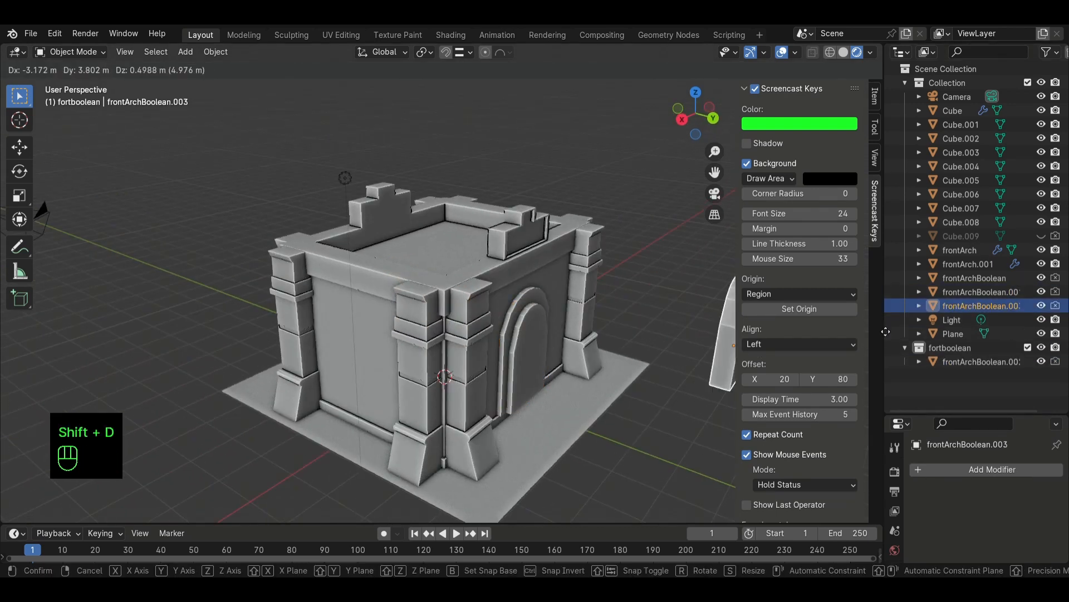
{"action": "key", "text": "Escape"}
{"action": "left_click_drag", "start_coordinate": [972, 305], "coordinate": [947, 347]}
- Move Cube.009 into fortboolean and set Cube's Boolean operand type to Collection, using fortboolean as the cutter
{"action": "left_click", "coordinate": [371, 361]}
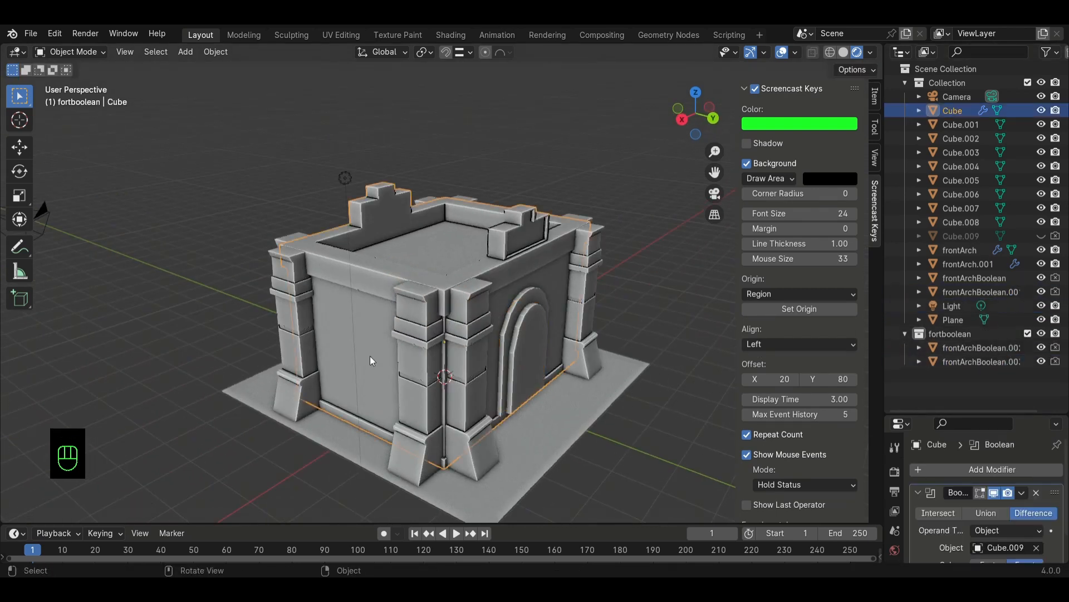
{"action": "mouse_move", "coordinate": [961, 236]}
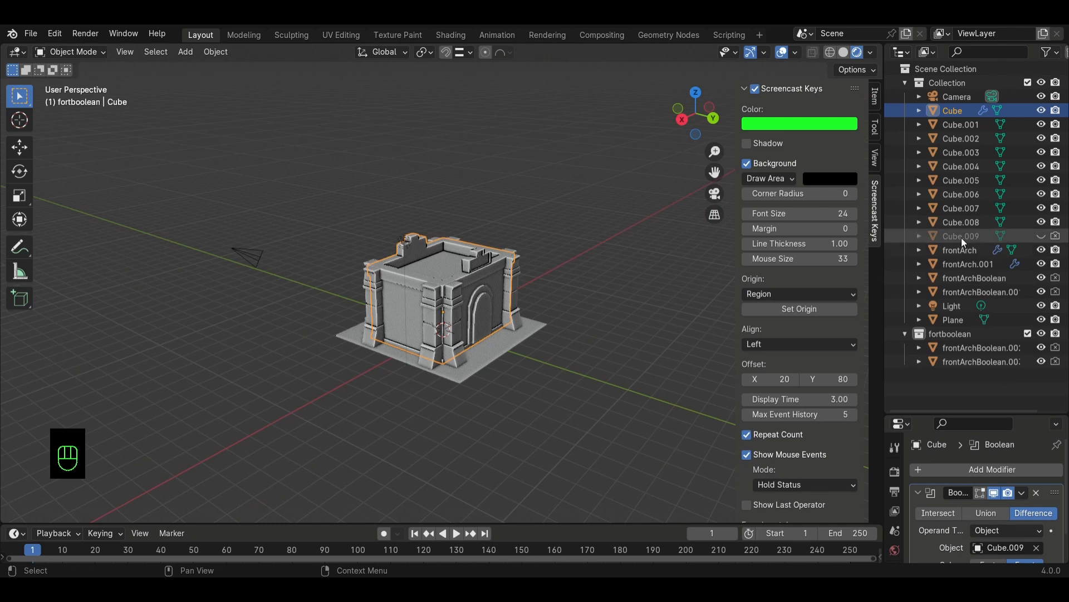
{"action": "left_click_drag", "start_coordinate": [961, 237], "coordinate": [950, 334]}
{"action": "scroll", "coordinate": [997, 501], "scroll_direction": "down", "scroll_amount": 2}
{"action": "left_click", "coordinate": [997, 497]}
{"action": "left_click", "coordinate": [987, 516]}
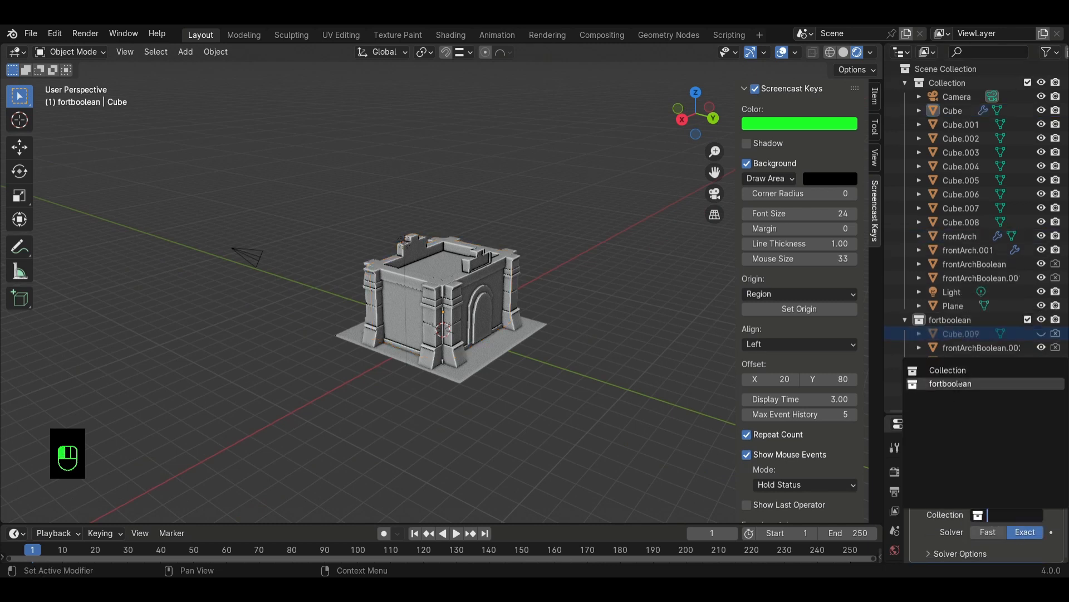
{"action": "left_click", "coordinate": [989, 384]}
- Hide the fortboolean collection and the original cutters frontArchBoolean and frontArchBoolean.001
{"action": "left_click", "coordinate": [1041, 319]}
{"action": "middle_click_drag", "start_coordinate": [580, 342], "coordinate": [460, 370]}
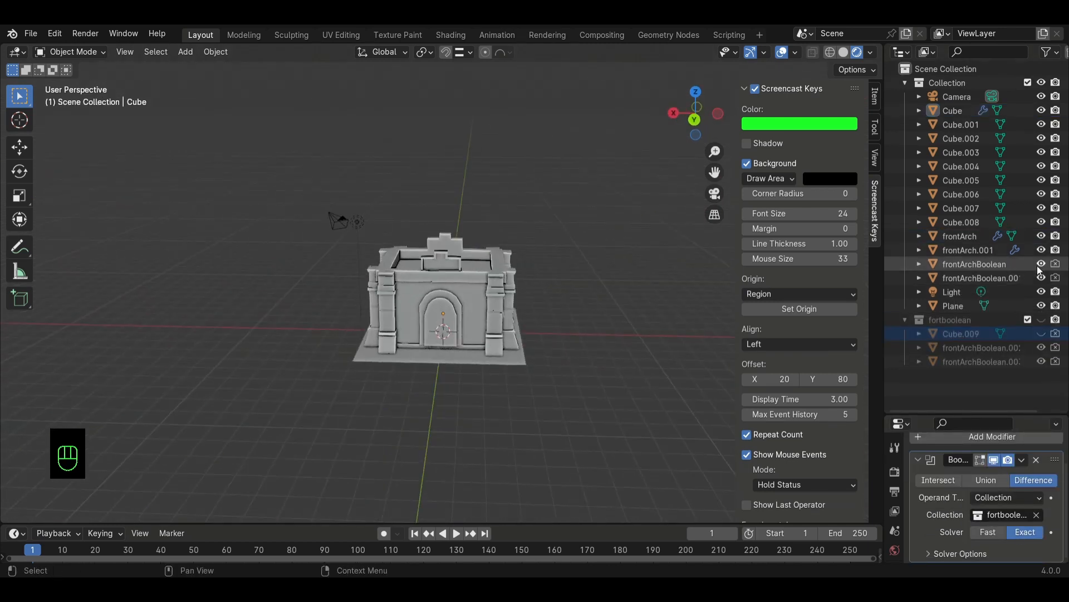
{"action": "left_click_drag", "start_coordinate": [1041, 265], "coordinate": [1041, 277]}
{"action": "middle_click_drag", "start_coordinate": [657, 340], "coordinate": [451, 373]}
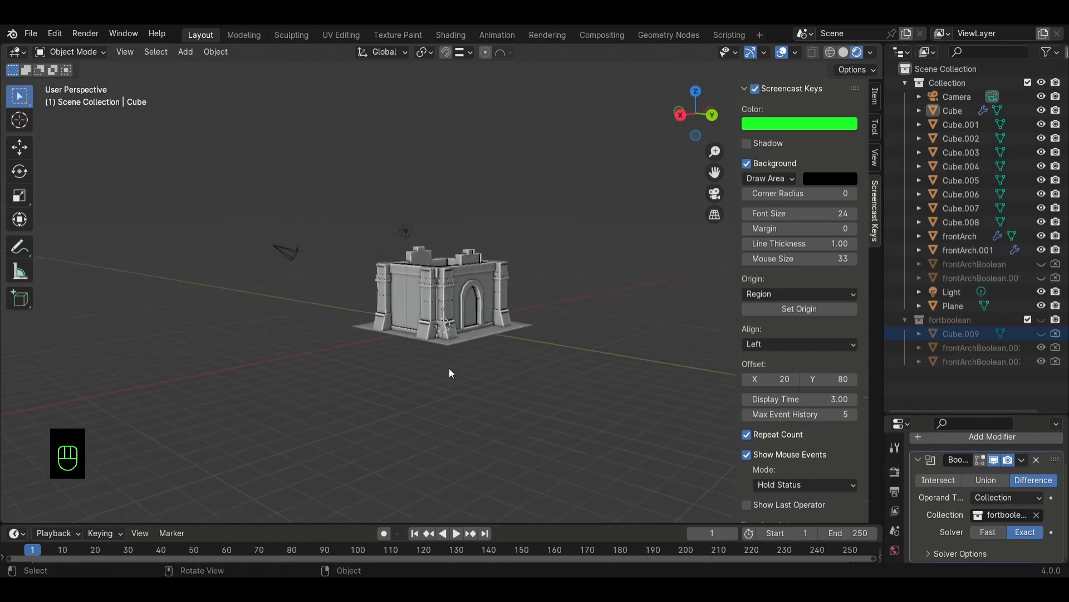
- Show fortboolean, scale the rear doorway cutter frontArchBoolean.003 along Y through the wall, and hide the cutter again
{"action": "left_click", "coordinate": [1041, 348]}
{"action": "left_click", "coordinate": [1041, 320]}
{"action": "middle_click_drag", "start_coordinate": [557, 312], "coordinate": [519, 317]}
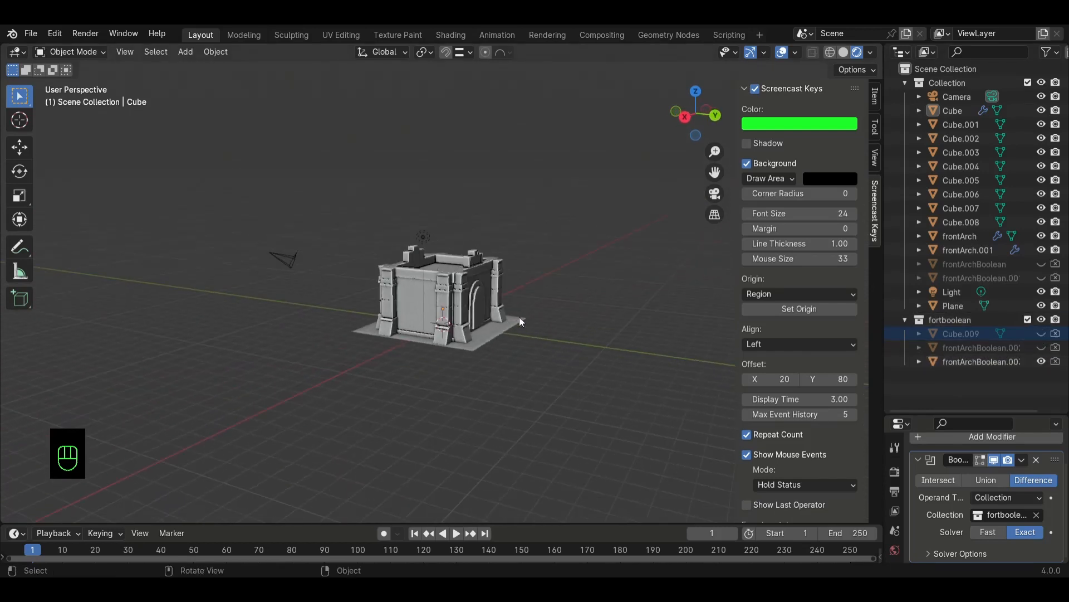
{"action": "left_click", "coordinate": [482, 303]}
{"action": "key", "text": "s"}
{"action": "key", "text": "y"}
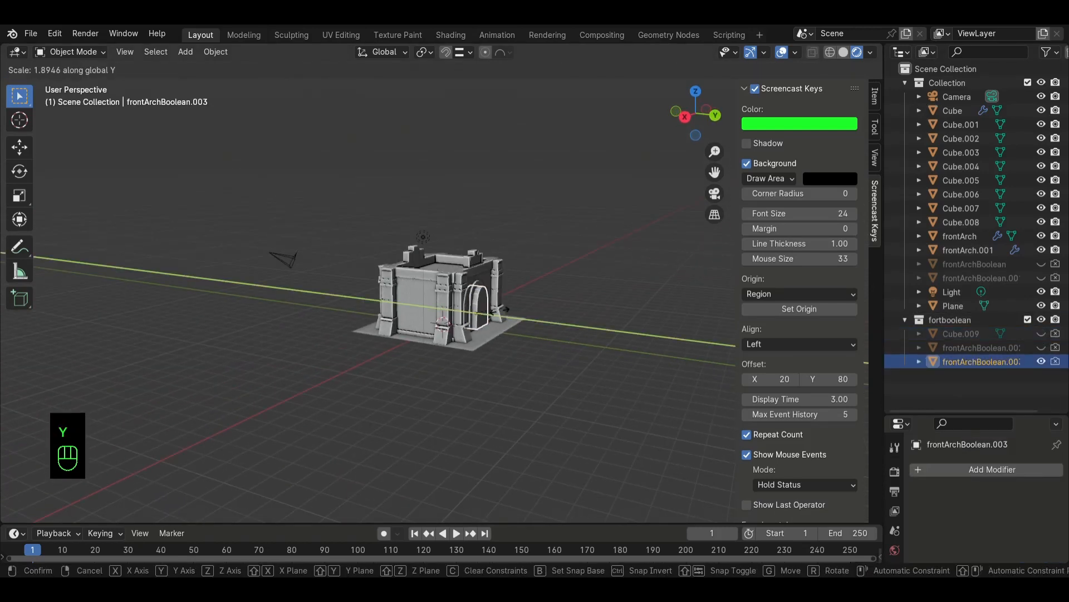
{"action": "left_click", "coordinate": [493, 295]}
{"action": "left_click", "coordinate": [1041, 361]}
{"action": "middle_click_drag", "start_coordinate": [501, 330], "coordinate": [520, 362]}
{"action": "scroll", "coordinate": [520, 359], "scroll_direction": "up", "scroll_amount": 6}
{"action": "middle_click_drag", "start_coordinate": [426, 357], "coordinate": [512, 356]}
- Unhide frontArchBoolean.002, adjust its height along Z within the front doorway, and hide it again
{"action": "left_click", "coordinate": [439, 426]}
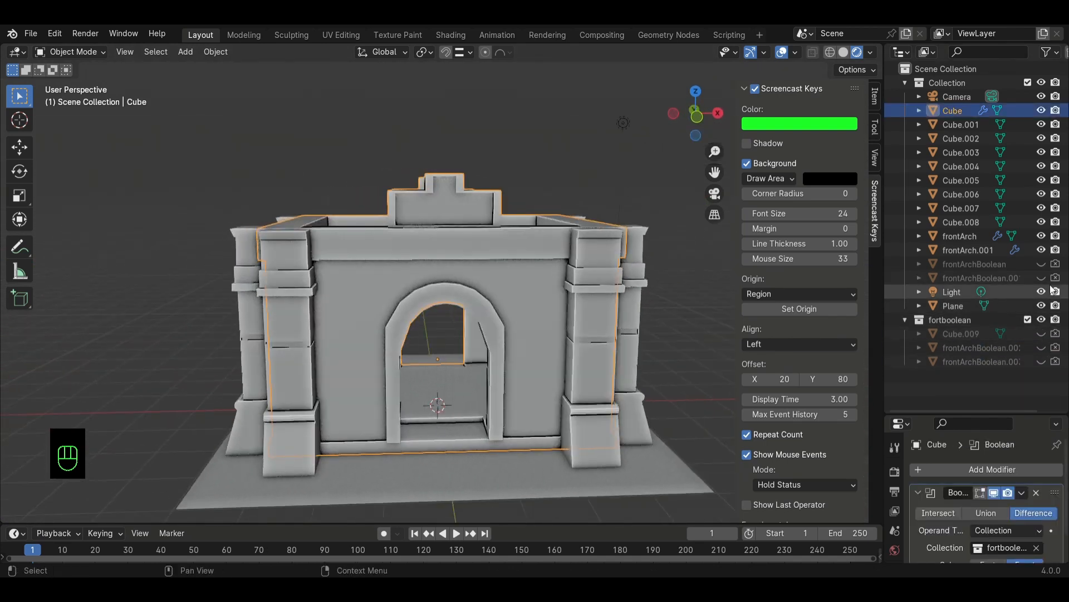
{"action": "left_click", "coordinate": [1041, 348]}
{"action": "middle_click_drag", "start_coordinate": [432, 365], "coordinate": [504, 365]}
{"action": "left_click", "coordinate": [476, 370]}
{"action": "key", "text": "g"}
{"action": "key", "text": "x"}
{"action": "key", "text": "z"}
{"action": "left_click", "coordinate": [478, 366]}
{"action": "left_click", "coordinate": [1042, 348]}
{"action": "middle_click_drag", "start_coordinate": [635, 399], "coordinate": [555, 406]}
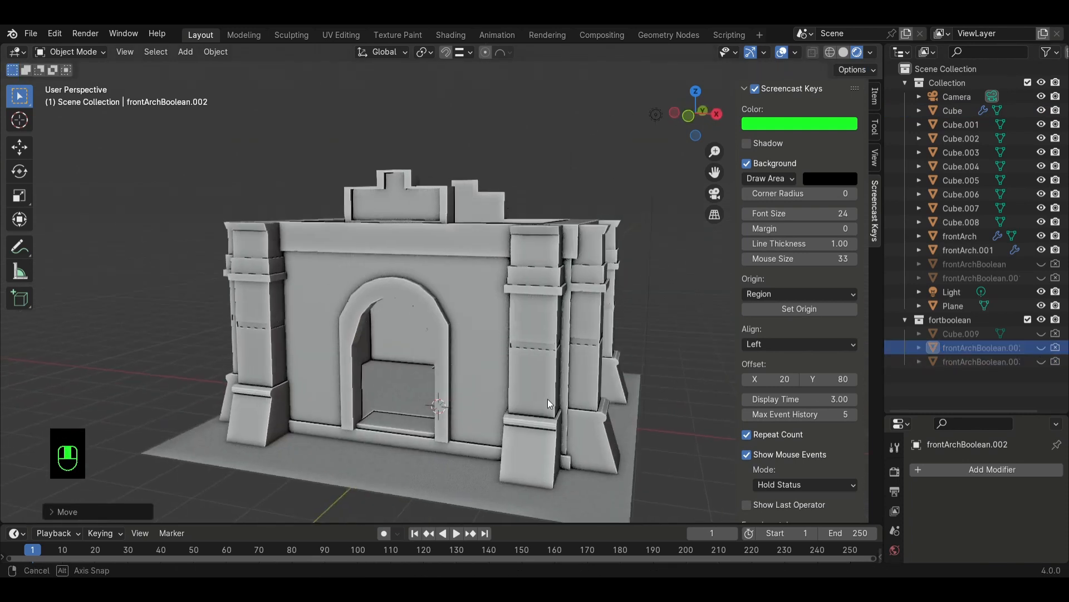
- Unhide frontArchBoolean and frontArchBoolean.001, move frontArchBoolean slightly along Z inside the front arch, and hide both cutters
{"action": "left_click", "coordinate": [1042, 278]}
{"action": "left_click", "coordinate": [1042, 264]}
{"action": "middle_click_drag", "start_coordinate": [655, 303], "coordinate": [725, 304]}
{"action": "left_click", "coordinate": [481, 363]}
{"action": "key", "text": "g"}
{"action": "key", "text": "z"}
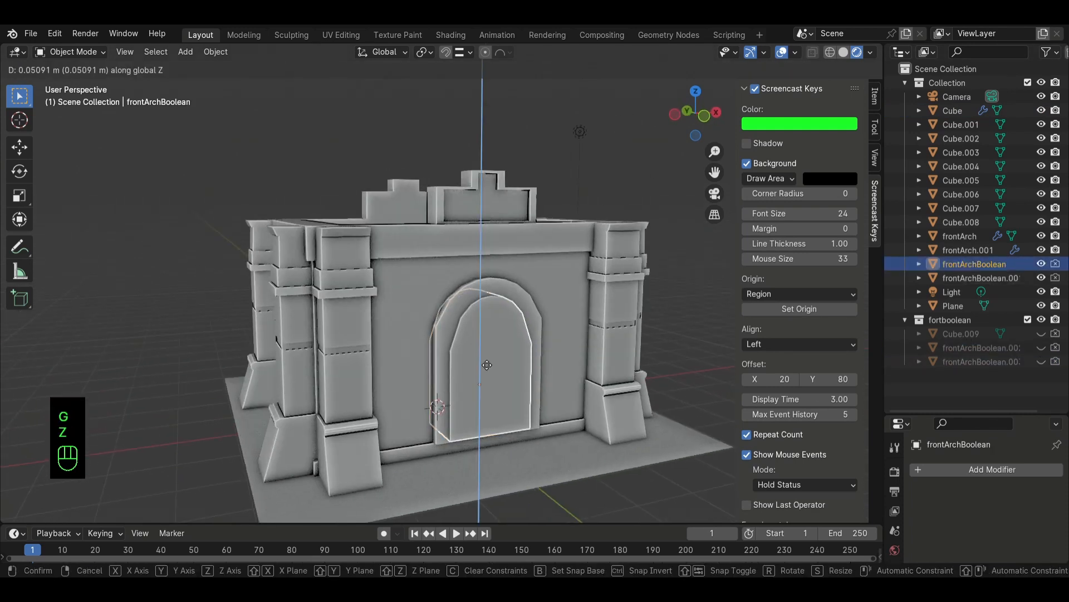
{"action": "left_click", "coordinate": [486, 360]}
{"action": "left_click", "coordinate": [1042, 264]}
{"action": "middle_click_drag", "start_coordinate": [653, 401], "coordinate": [606, 389]}
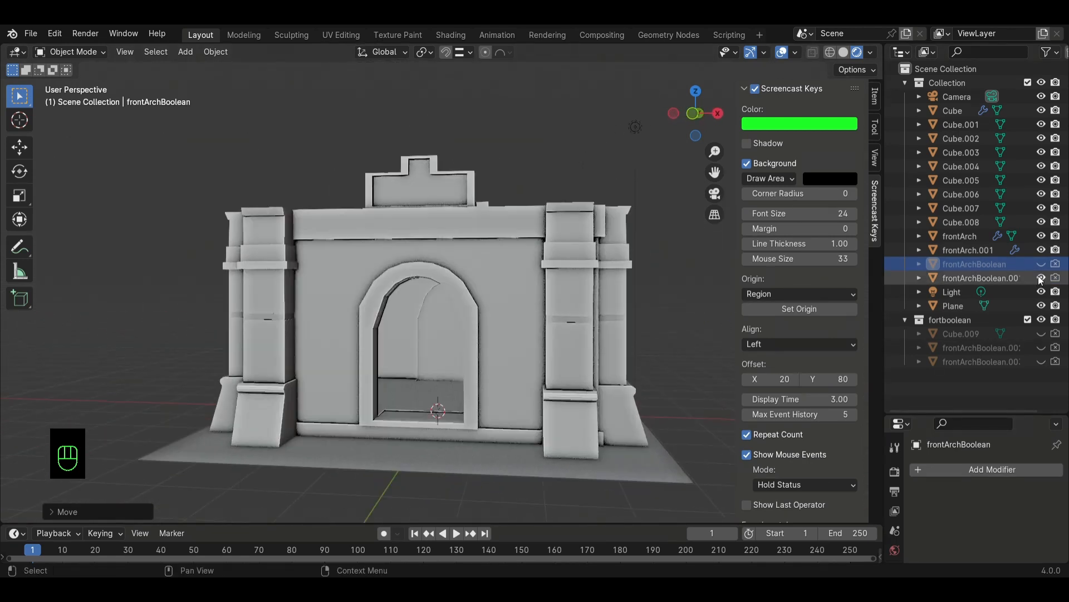
{"action": "left_click", "coordinate": [1042, 278]}
{"action": "middle_click_drag", "start_coordinate": [473, 390], "coordinate": [583, 376]}
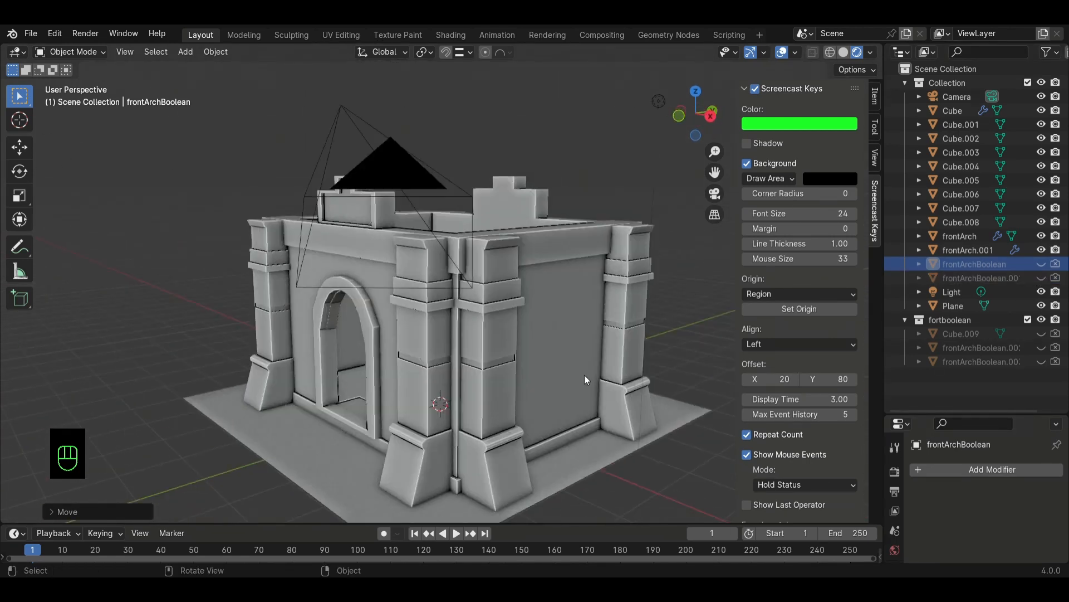
- Add a cube and move it along X away from the centre, past the fort's side wall
{"action": "left_click", "coordinate": [553, 378]}
{"action": "key", "text": "shift+a"}
{"action": "mouse_move", "coordinate": [563, 306]}
{"action": "left_click", "coordinate": [623, 321]}
{"action": "key", "text": "g"}
{"action": "key", "text": "x"}
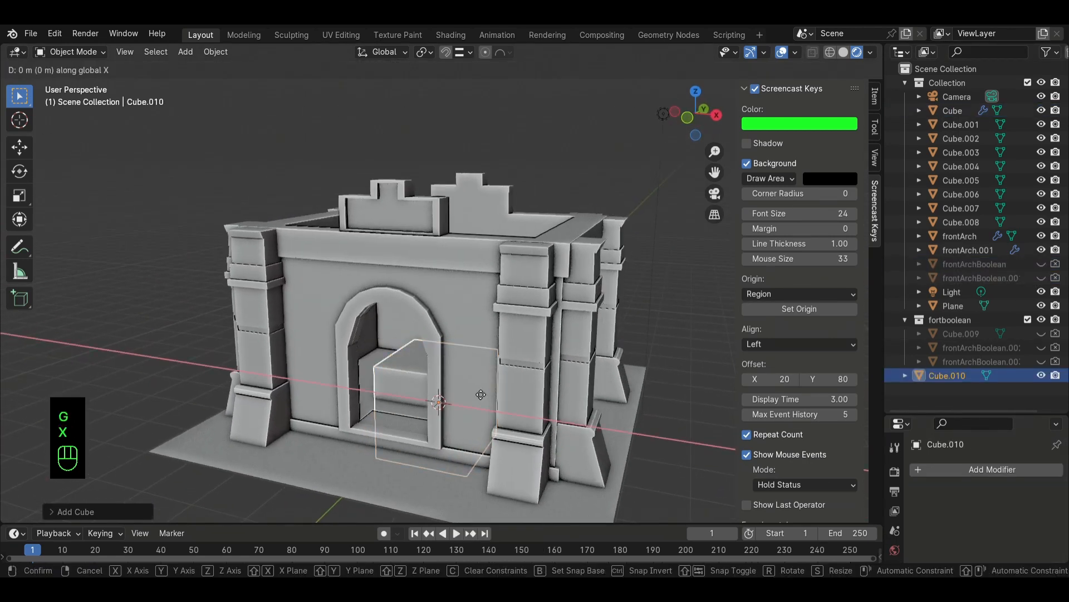
{"action": "left_click", "coordinate": [613, 427]}
- Isolate the new cube in local view and scale it along X into a thin panel
{"action": "key", "text": "KP_Divide"}
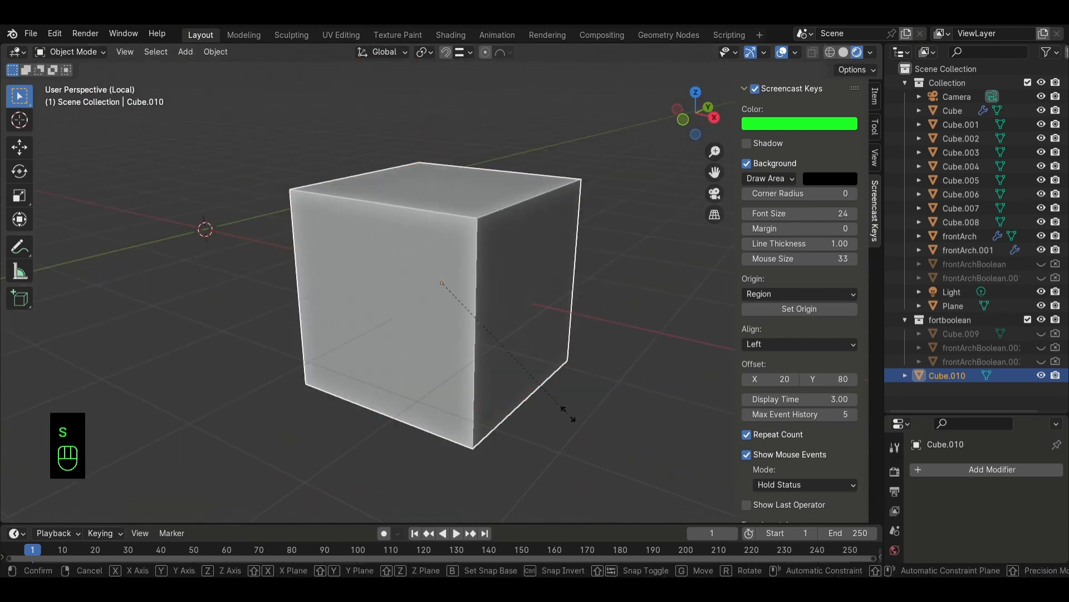
{"action": "key", "text": "s"}
{"action": "key", "text": "x"}
{"action": "left_click", "coordinate": [437, 307]}
{"action": "middle_click_drag", "start_coordinate": [437, 306], "coordinate": [416, 272]}
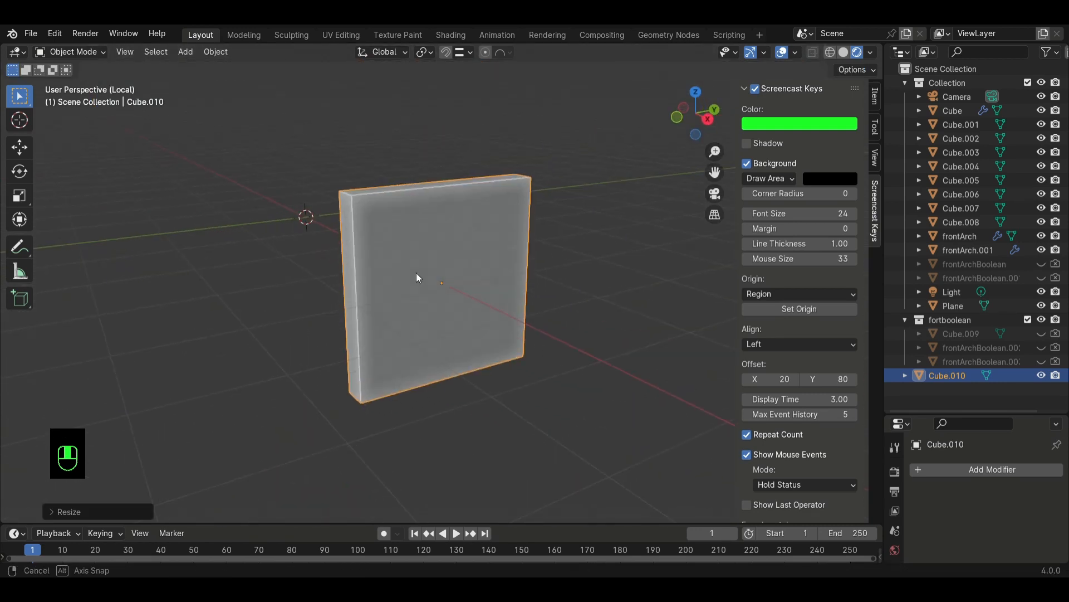
- Add evenly spaced vertical loop cuts to the panel and raise its top centre along Z with proportional editing to form an arch
{"action": "key", "text": "Tab"}
{"action": "key", "text": "ctrl+r"}
{"action": "scroll", "coordinate": [422, 197], "scroll_direction": "up", "scroll_amount": 5}
{"action": "left_click", "coordinate": [421, 198]}
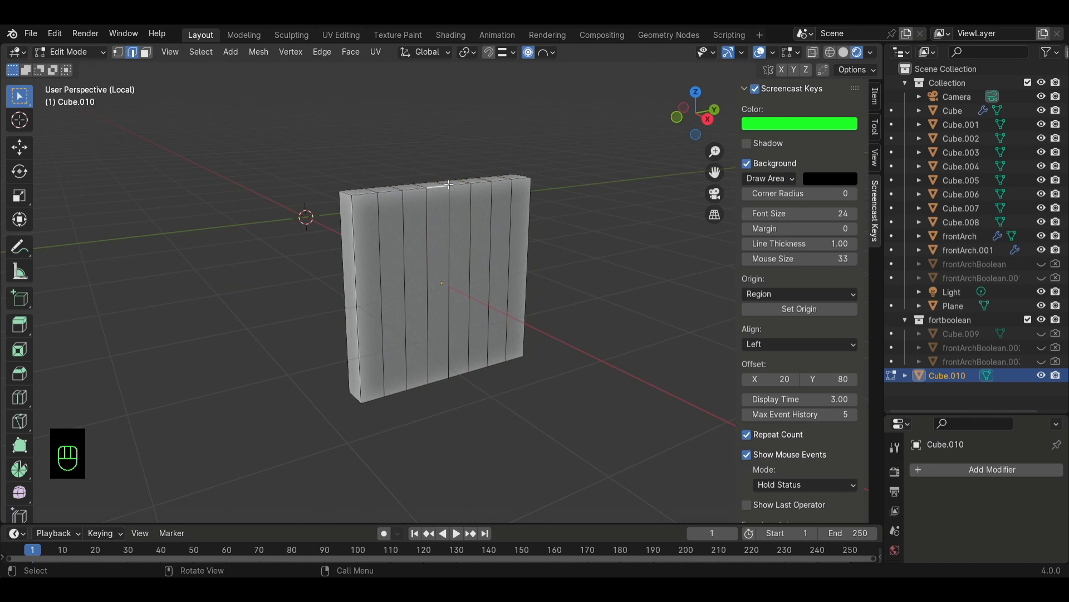
{"action": "key", "text": "g"}
{"action": "key", "text": "z"}
{"action": "left_click", "coordinate": [460, 177]}
{"action": "key", "text": "Tab"}
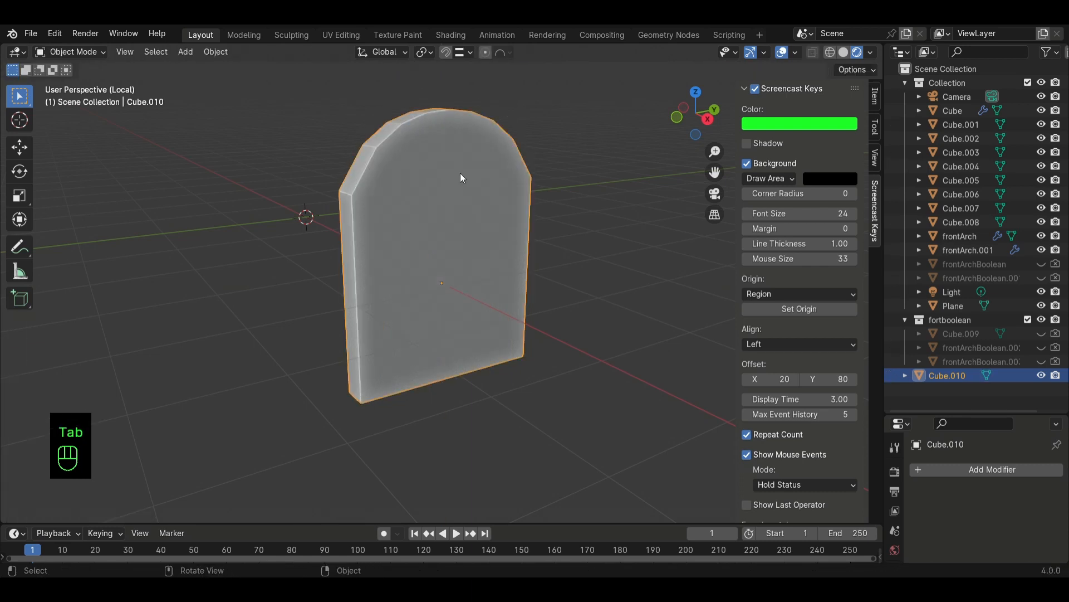
- Rename the arched panel Window, duplicate it, and scale the copy thicker along X
{"action": "double_click", "coordinate": [947, 376]}
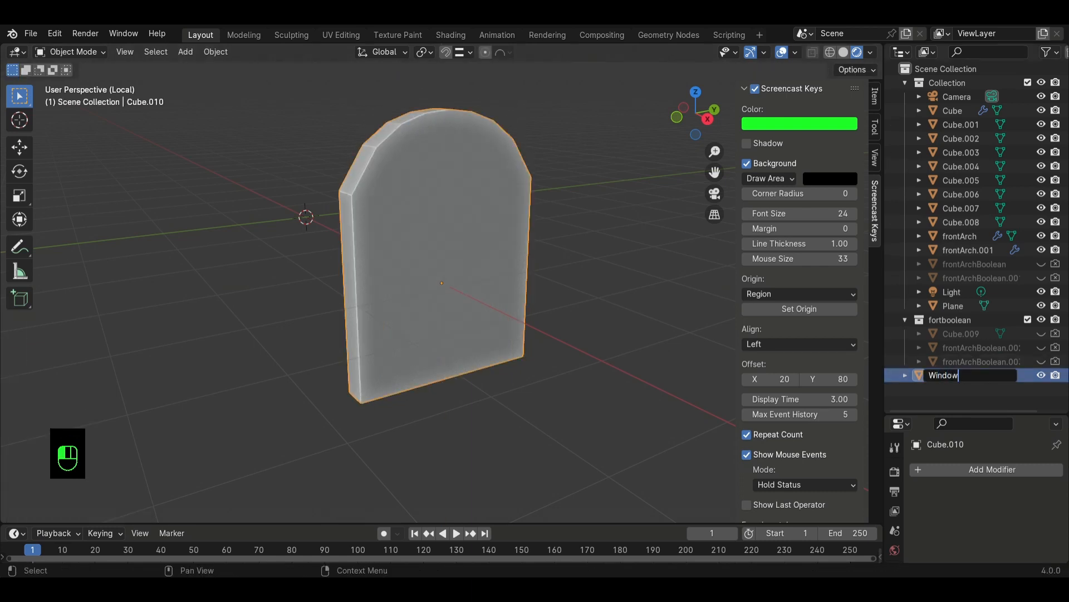
{"action": "key", "text": "shift+d"}
{"action": "key", "text": "shift+x"}
{"action": "left_click", "coordinate": [442, 274]}
{"action": "key", "text": "s"}
{"action": "key", "text": "x"}
{"action": "middle_click_drag", "start_coordinate": [442, 274], "coordinate": [509, 322]}
{"action": "left_click", "coordinate": [507, 302]}
- Shrink Window.001 in Y and Z only, shift it along X through the frame, and move it into fortboolean
{"action": "key", "text": "s"}
{"action": "key", "text": "shift+x"}
{"action": "left_click", "coordinate": [510, 304]}
{"action": "key", "text": "g"}
{"action": "key", "text": "x"}
{"action": "left_click", "coordinate": [529, 310]}
{"action": "left_click_drag", "start_coordinate": [944, 392], "coordinate": [961, 376]}
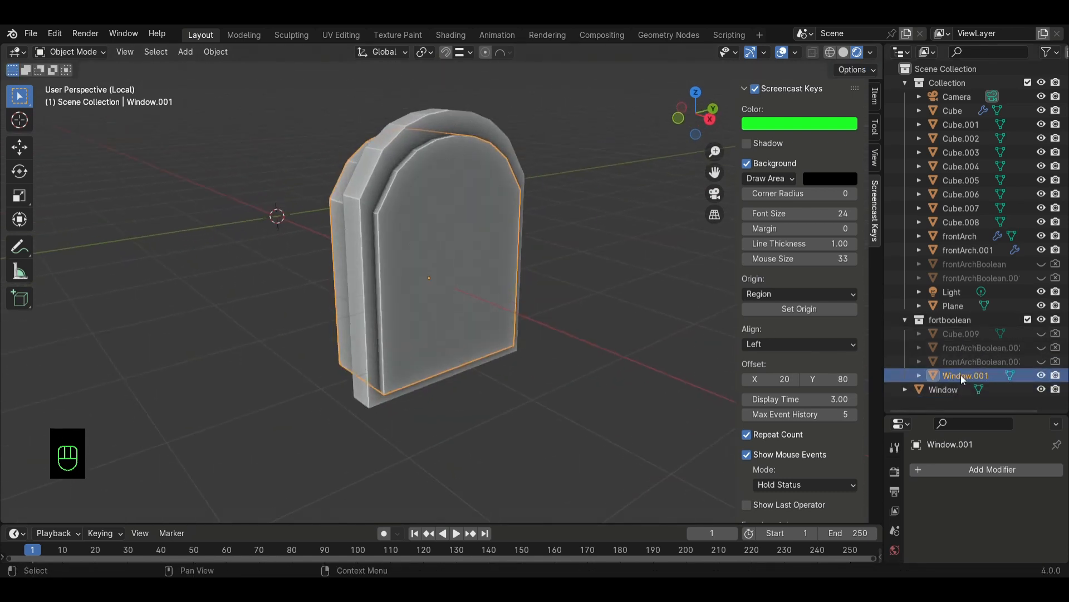
- Add a Difference Boolean to Window using Window.001 as the cutter, and toggle the cutter's visibility to check the opening
{"action": "left_click", "coordinate": [947, 390]}
{"action": "left_click", "coordinate": [927, 469]}
{"action": "left_click", "coordinate": [769, 258]}
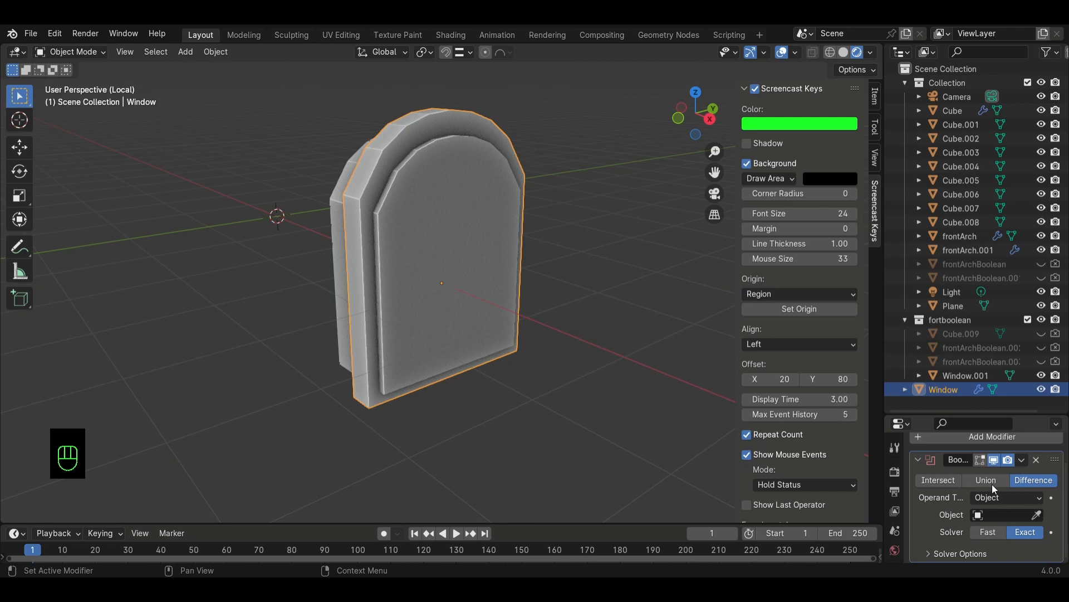
{"action": "left_click", "coordinate": [454, 194]}
{"action": "left_click", "coordinate": [1041, 375]}
{"action": "mouse_move", "coordinate": [579, 327]}
{"action": "middle_mouse_down"}
{"action": "mouse_move", "coordinate": [555, 329]}
{"action": "mouse_move", "coordinate": [578, 319]}
{"action": "middle_mouse_up"}
{"action": "left_click", "coordinate": [1041, 375]}
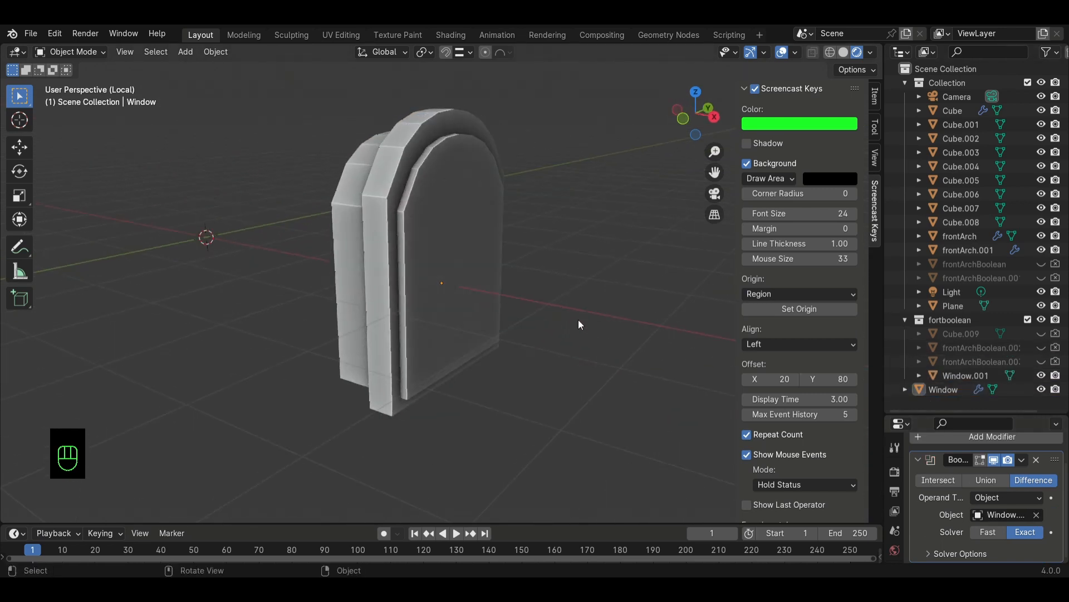
- Exit local view, select Window together with Window.001, and scale both to suit the fort's side wall
{"action": "key", "text": "slash"}
{"action": "left_click_drag", "start_coordinate": [627, 413], "coordinate": [613, 397]}
{"action": "middle_click_drag", "start_coordinate": [616, 397], "coordinate": [447, 426]}
{"action": "key", "text": "s"}
{"action": "left_click", "coordinate": [654, 390]}
- Move both window objects along Z and then along X into the side wall, and hide Window.001
{"action": "key", "text": "g"}
{"action": "key", "text": "z"}
{"action": "left_click", "coordinate": [646, 279]}
{"action": "key", "text": "g"}
{"action": "key", "text": "x"}
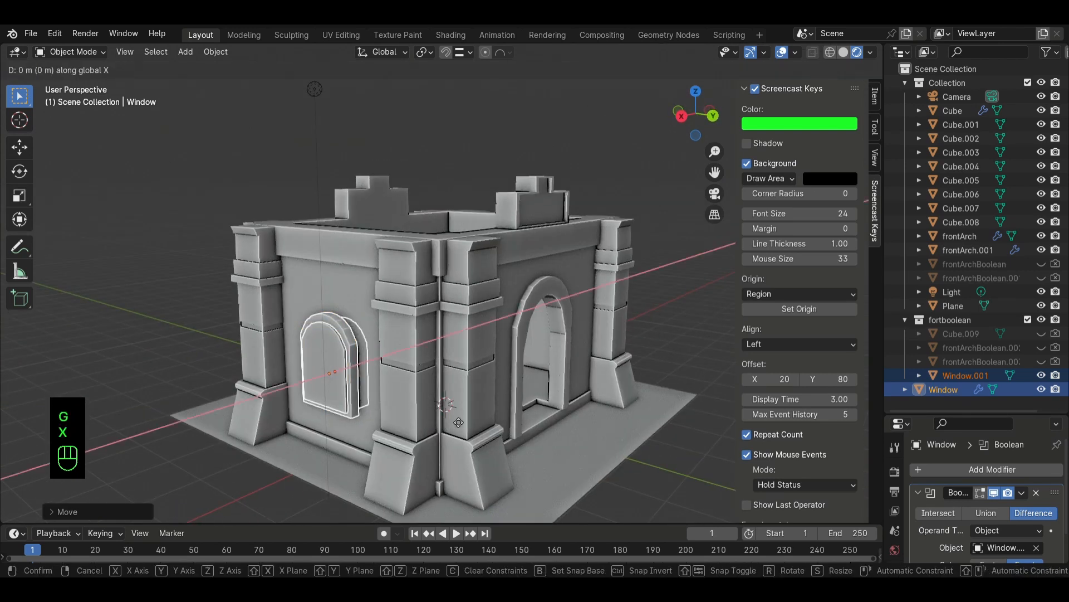
{"action": "left_click", "coordinate": [453, 414]}
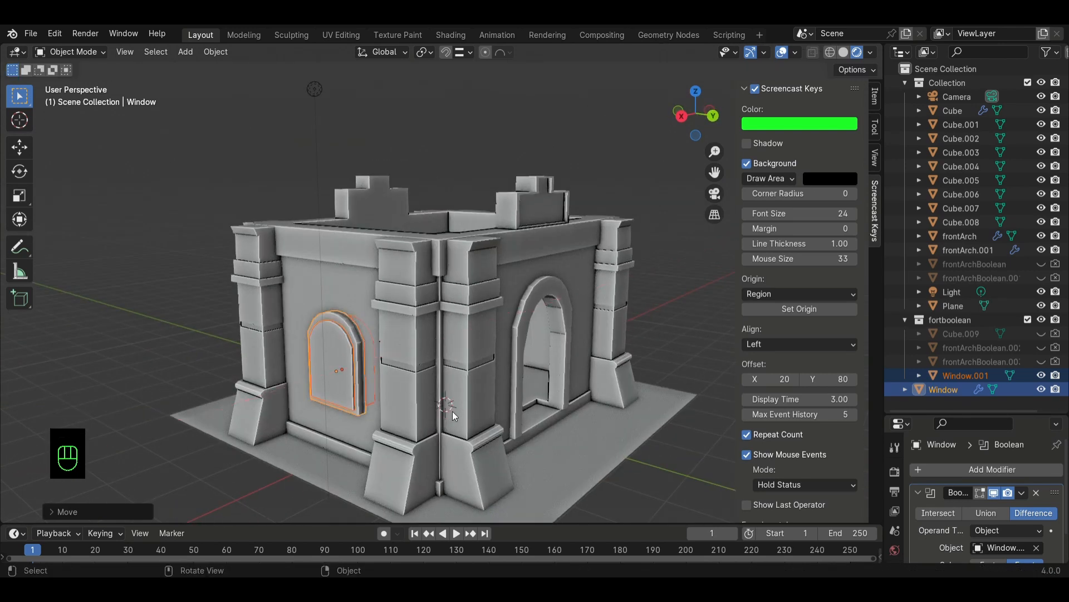
{"action": "left_click", "coordinate": [1041, 375]}
{"action": "middle_click_drag", "start_coordinate": [576, 389], "coordinate": [798, 310]}
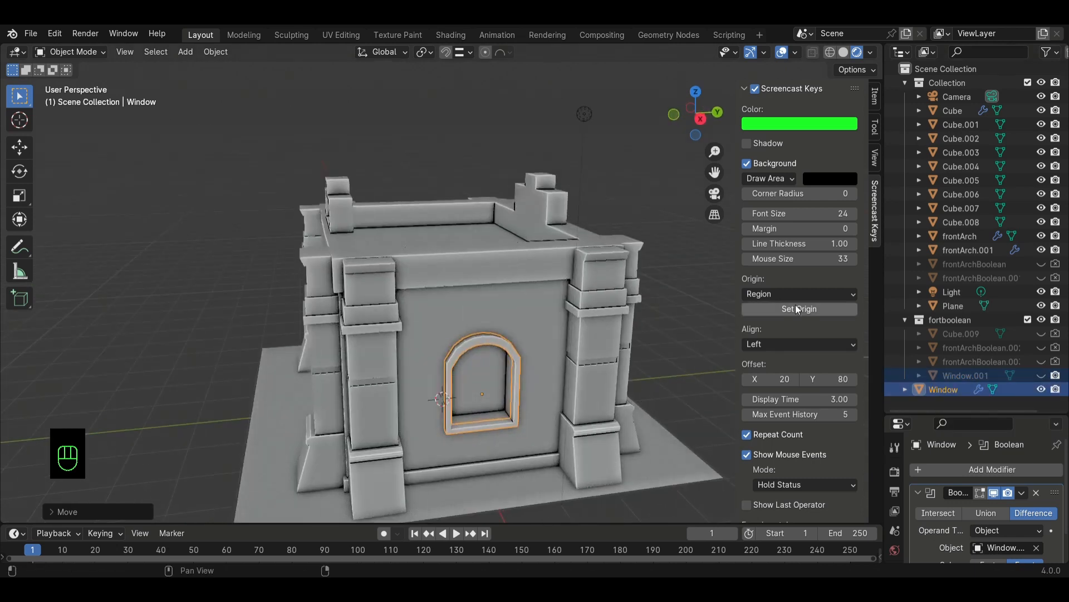
- Unhide the interior cutter Cube.009, move it slightly along X toward the window wall, and hide it again
{"action": "left_click", "coordinate": [964, 335]}
{"action": "middle_click_drag", "start_coordinate": [641, 340], "coordinate": [771, 333]}
{"action": "left_click", "coordinate": [1041, 333]}
{"action": "middle_click_drag", "start_coordinate": [507, 365], "coordinate": [444, 377]}
{"action": "middle_click_drag", "start_coordinate": [562, 368], "coordinate": [461, 362]}
{"action": "key", "text": "g"}
{"action": "key", "text": "x"}
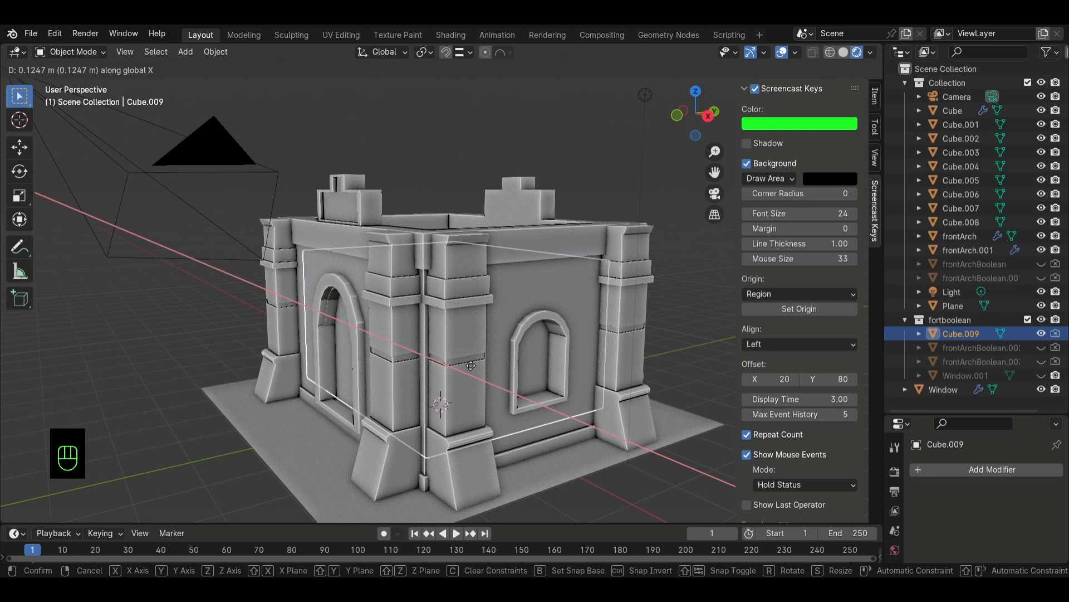
{"action": "left_click", "coordinate": [471, 364]}
{"action": "left_click", "coordinate": [1041, 333]}
- Unhide Window.001, select it with Window, and duplicate both along X to the opposite side of the fort
{"action": "mouse_move", "coordinate": [690, 340]}
{"action": "middle_mouse_down"}
{"action": "mouse_move", "coordinate": [728, 332]}
{"action": "mouse_move", "coordinate": [634, 325]}
{"action": "mouse_move", "coordinate": [677, 327]}
{"action": "middle_mouse_up"}
{"action": "scroll", "coordinate": [677, 328], "scroll_direction": "down", "scroll_amount": 1}
{"action": "left_click", "coordinate": [1041, 375]}
{"action": "scroll", "coordinate": [567, 346], "scroll_direction": "up", "scroll_amount": 4}
{"action": "left_click", "coordinate": [637, 352]}
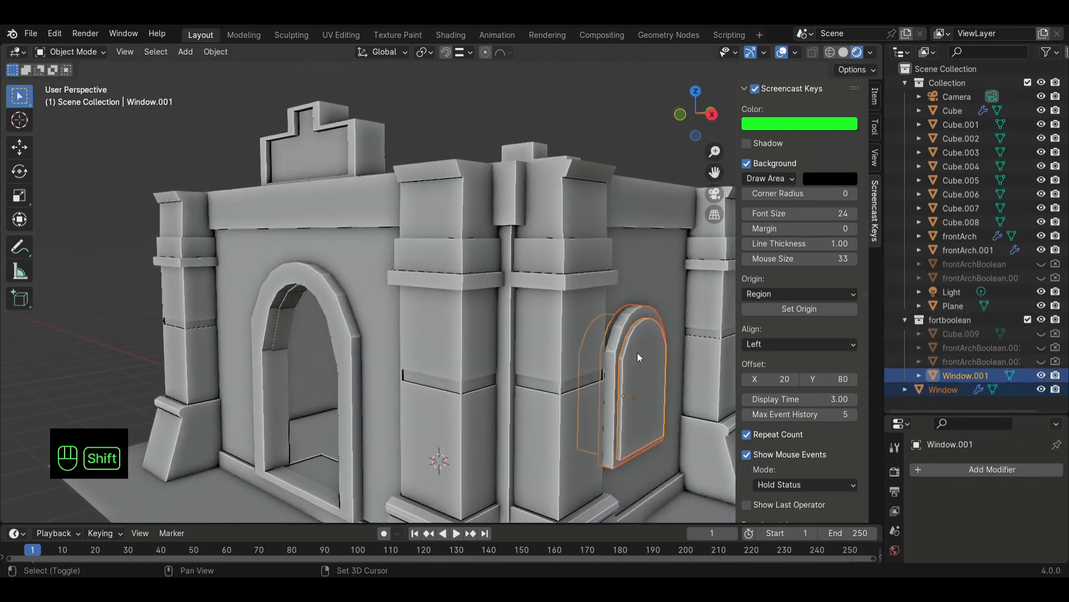
{"action": "key", "text": "shift+d"}
{"action": "key", "text": "x"}
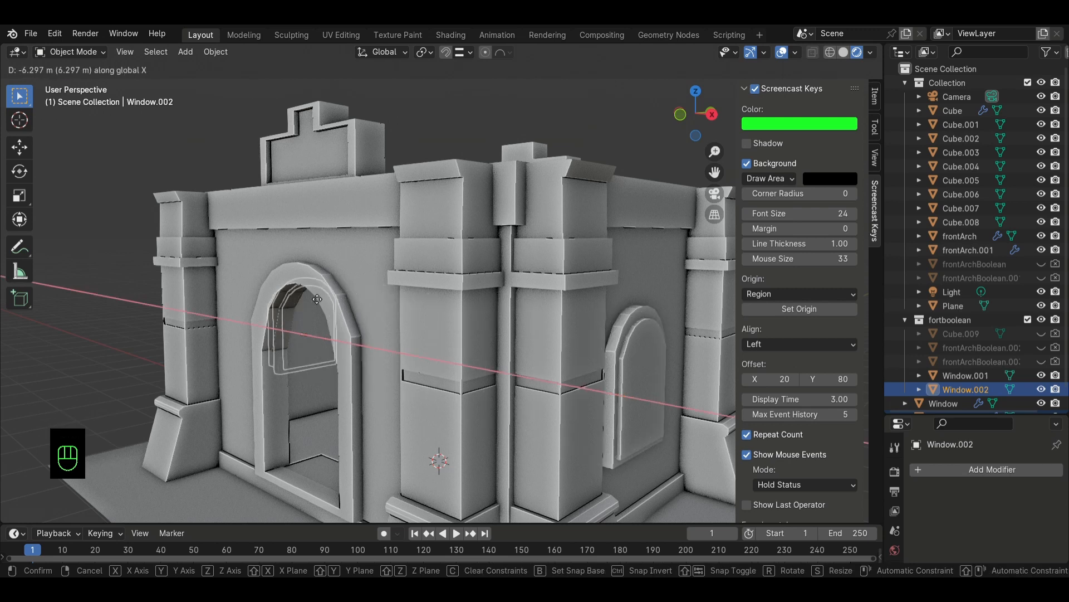
{"action": "left_click", "coordinate": [284, 296]}
- Rotate the duplicated window and cutter 180 degrees about Z and move them along X into the opposite side wall
{"action": "middle_click_drag", "start_coordinate": [284, 296], "coordinate": [170, 334]}
{"action": "key", "text": "r"}
{"action": "key", "text": "z"}
{"action": "key", "text": "KP_1"}
{"action": "key", "text": "KP_8"}
{"action": "key", "text": "KP_0"}
{"action": "key", "text": "KP_Enter"}
{"action": "scroll", "coordinate": [170, 334], "scroll_direction": "down", "scroll_amount": 2}
{"action": "key", "text": "g"}
{"action": "key", "text": "x"}
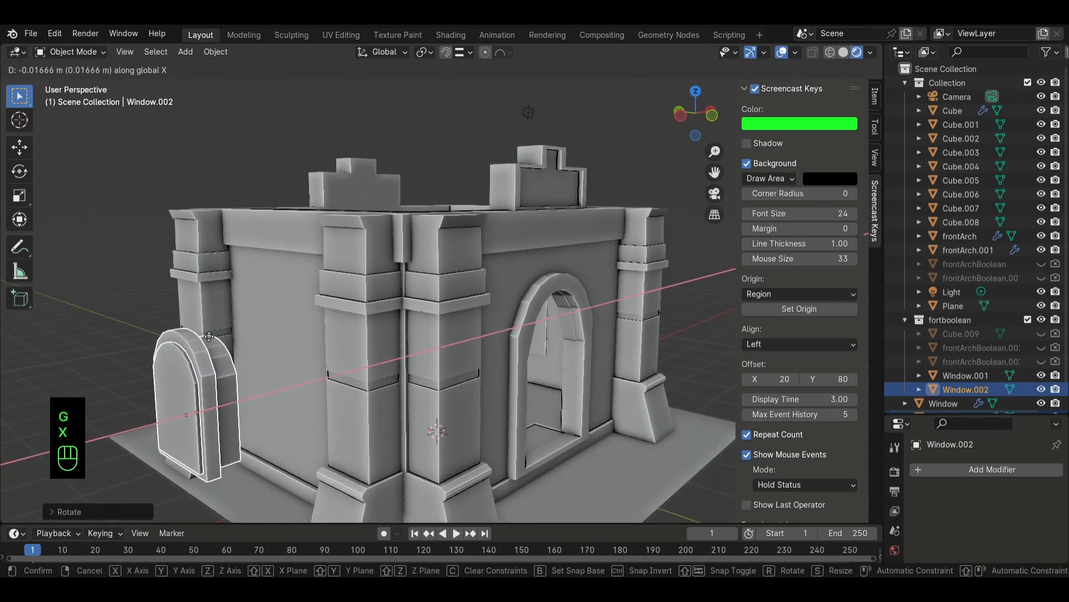
{"action": "left_click", "coordinate": [281, 337]}
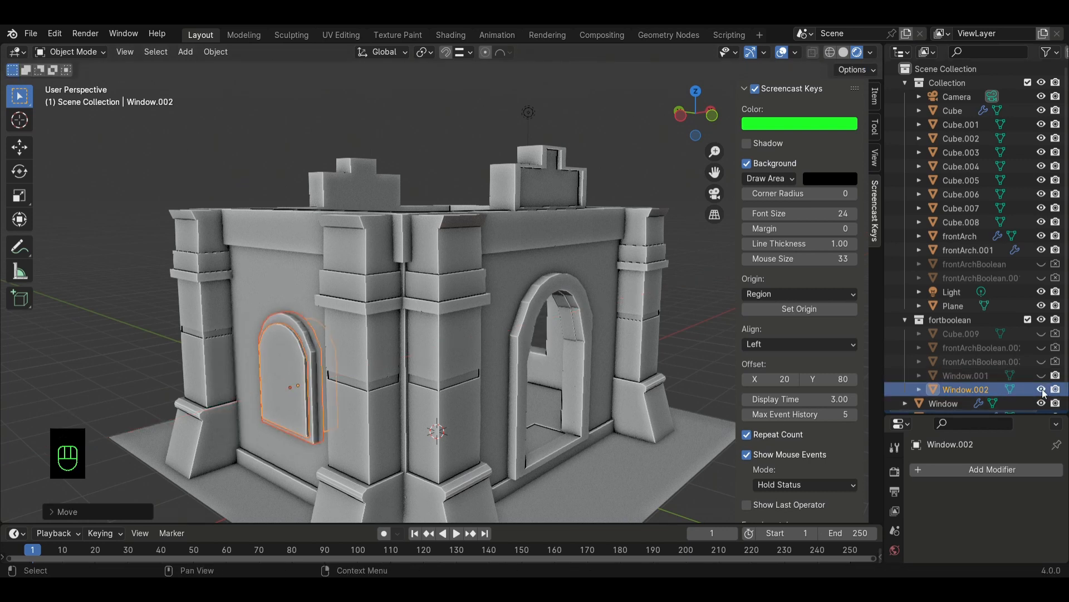
- Scale the Window.002 cutter along X and move it along X through the side wall, and hide it
{"action": "left_click", "coordinate": [1042, 320]}
{"action": "mouse_move", "coordinate": [284, 385]}
{"action": "middle_mouse_down"}
{"action": "mouse_move", "coordinate": [399, 397]}
{"action": "mouse_move", "coordinate": [269, 433]}
{"action": "mouse_move", "coordinate": [300, 397]}
{"action": "middle_mouse_up"}
{"action": "left_click", "coordinate": [304, 390]}
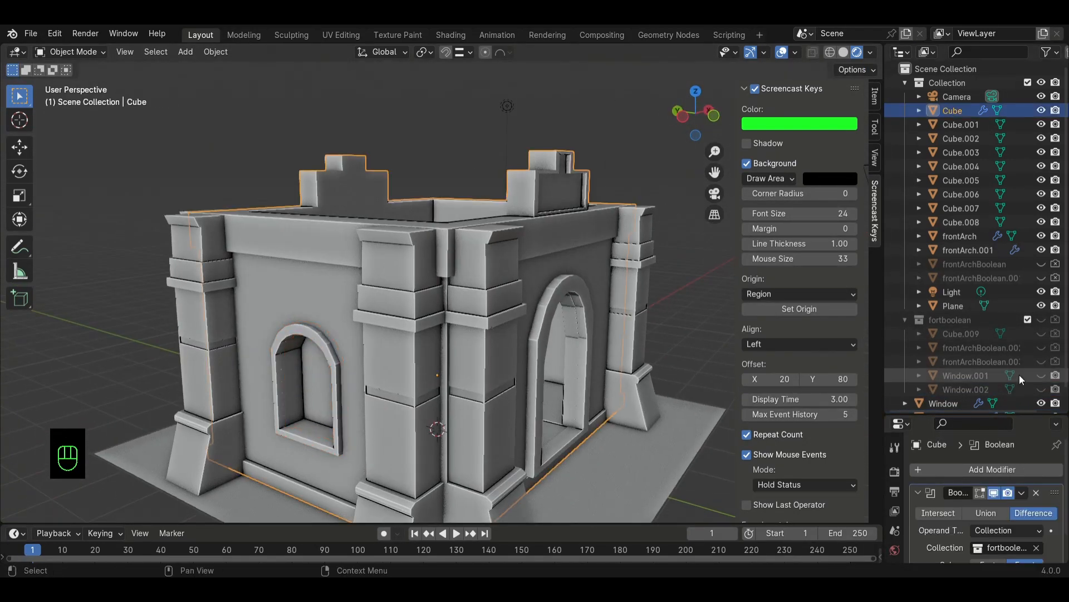
{"action": "left_click", "coordinate": [1041, 319]}
{"action": "left_click", "coordinate": [319, 383]}
{"action": "key", "text": "s"}
{"action": "key", "text": "x"}
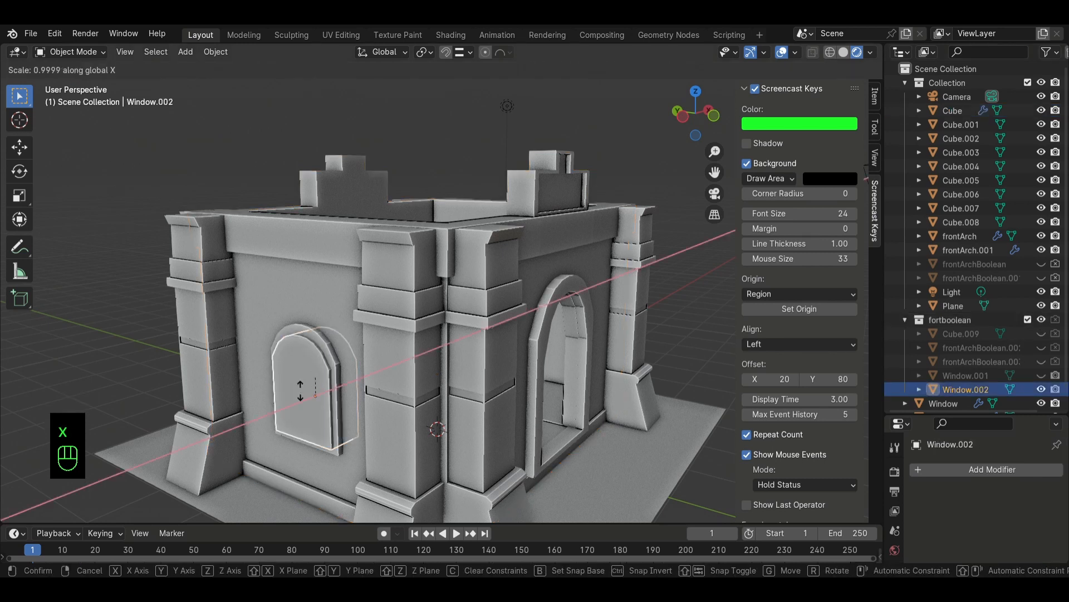
{"action": "left_click", "coordinate": [272, 408]}
{"action": "key", "text": "g"}
{"action": "key", "text": "x"}
{"action": "left_click", "coordinate": [292, 402]}
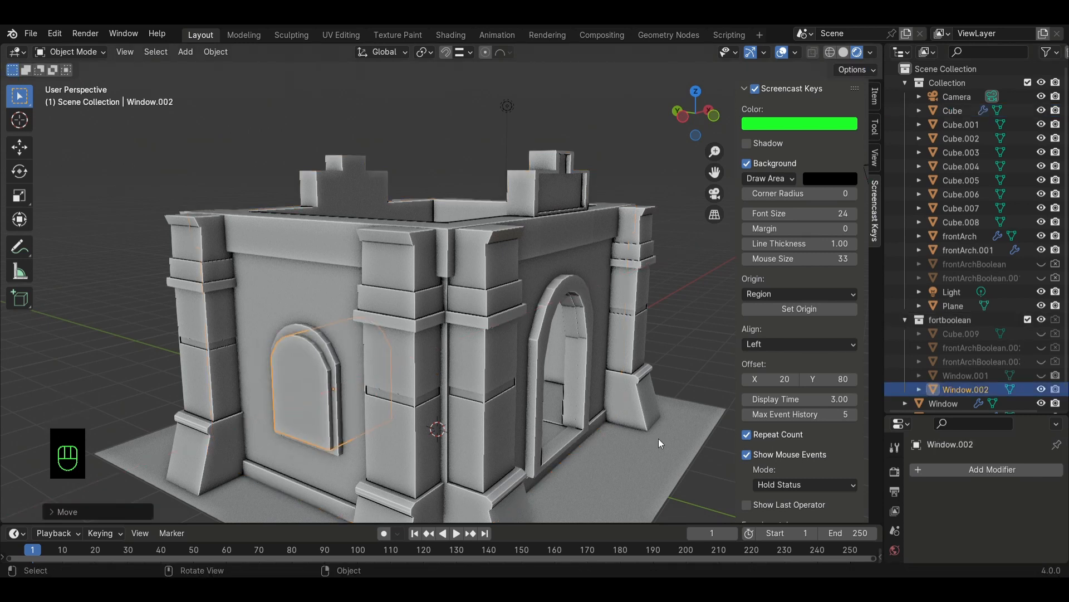
{"action": "left_click", "coordinate": [1041, 389]}
- Add four centred loop cuts across frontArch and bevel them into narrow bands
{"action": "middle_click_drag", "start_coordinate": [613, 401], "coordinate": [298, 432]}
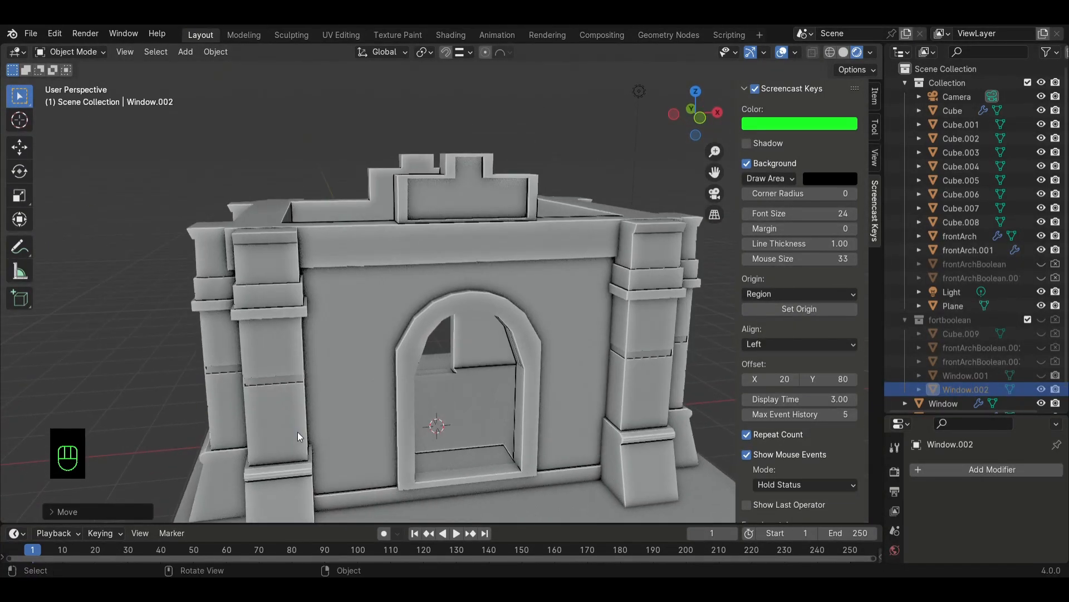
{"action": "left_click", "coordinate": [418, 335]}
{"action": "key", "text": "Tab"}
{"action": "scroll", "coordinate": [415, 406], "scroll_direction": "up", "scroll_amount": 1}
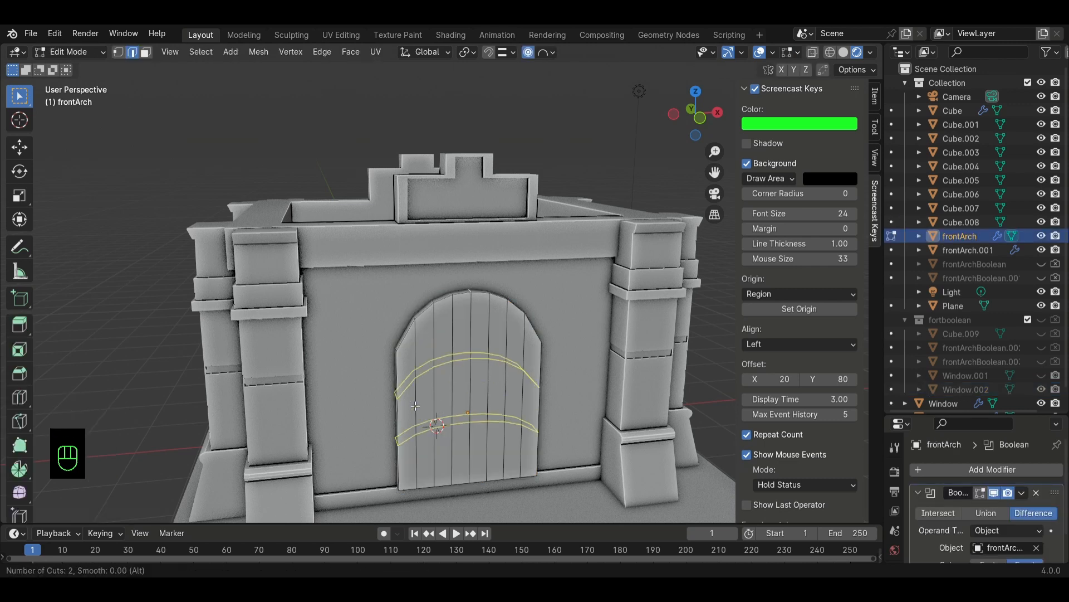
{"action": "left_click", "coordinate": [415, 406]}
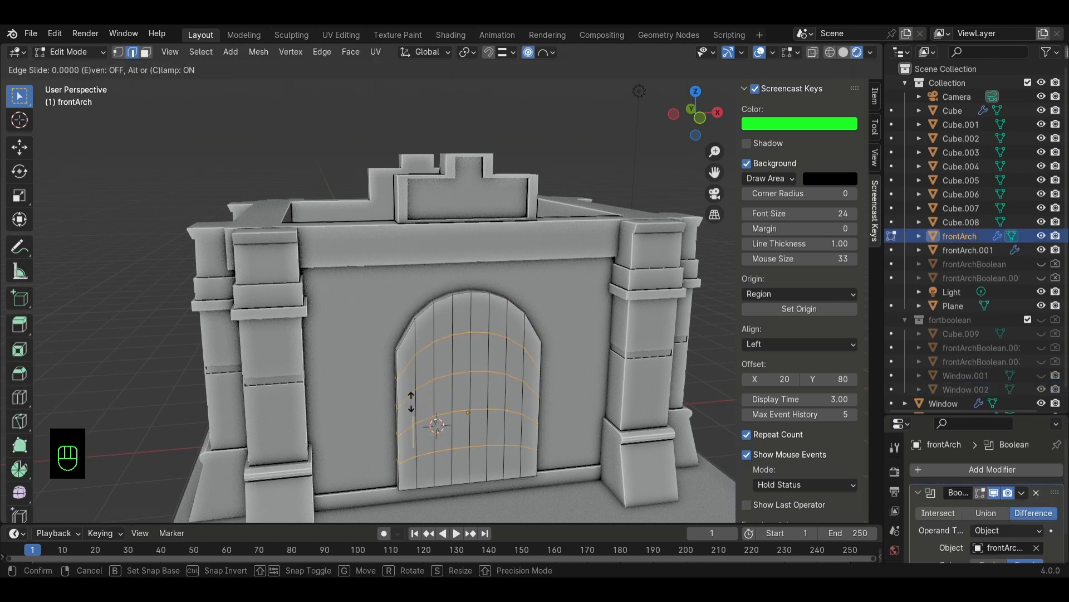
{"action": "right_click", "coordinate": [411, 401]}
{"action": "key", "text": "ctrl+b"}
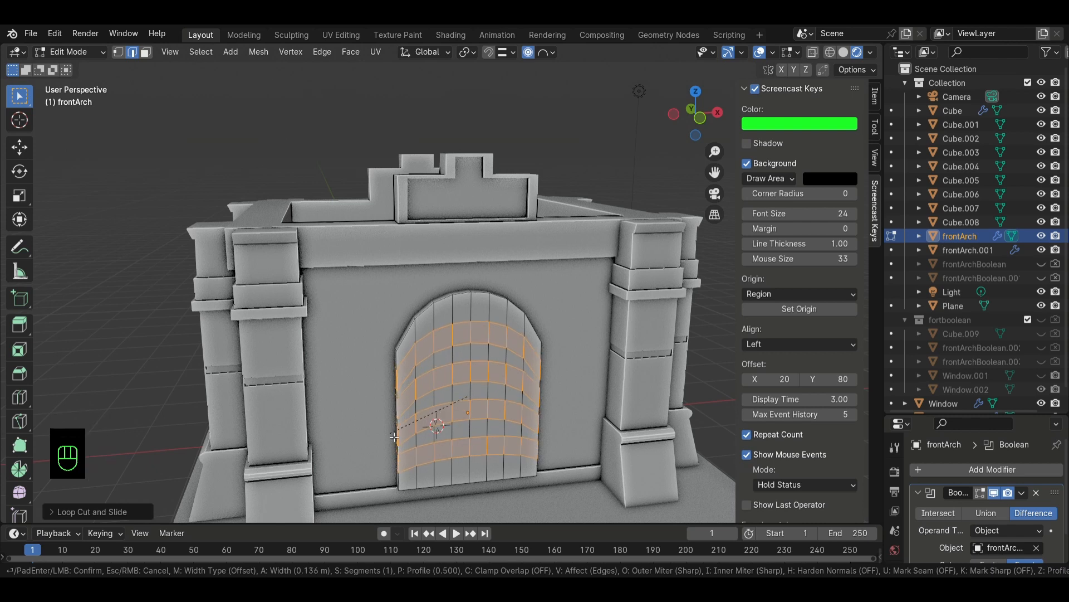
{"action": "left_click", "coordinate": [396, 427]}
- Extrude the beveled bands of frontArch along their normals and return to Object Mode
{"action": "key", "text": "alt+e"}
{"action": "left_click", "coordinate": [403, 435]}
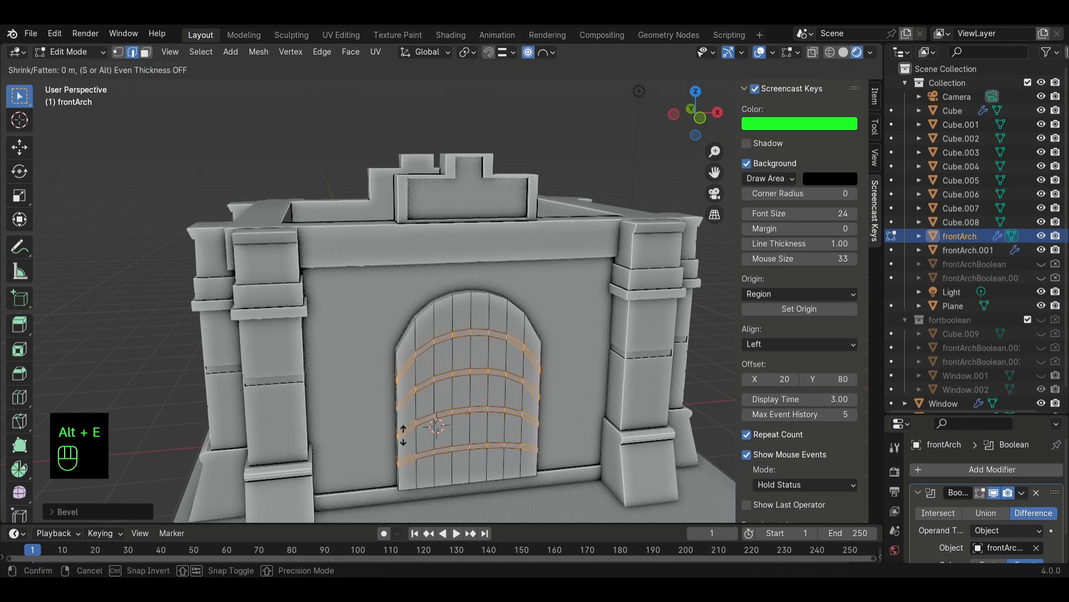
{"action": "left_click", "coordinate": [403, 435]}
{"action": "key", "text": "Tab"}
- Add four loop cuts across frontArch.001 on the opposite doorway and bevel them into narrow bands
{"action": "middle_click_drag", "start_coordinate": [403, 434], "coordinate": [467, 381]}
{"action": "left_click", "coordinate": [467, 381]}
{"action": "key", "text": "Tab"}
{"action": "key", "text": "ctrl+r"}
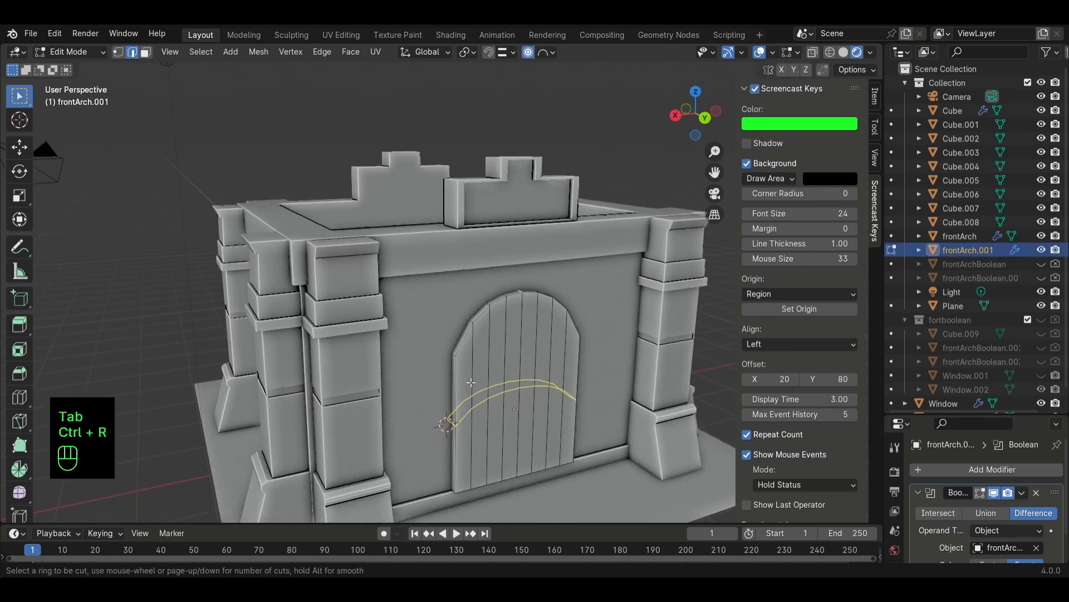
{"action": "scroll", "coordinate": [467, 379], "scroll_direction": "up", "scroll_amount": 3}
{"action": "left_click", "coordinate": [467, 379]}
{"action": "left_click", "coordinate": [466, 379]}
{"action": "key", "text": "ctrl+b"}
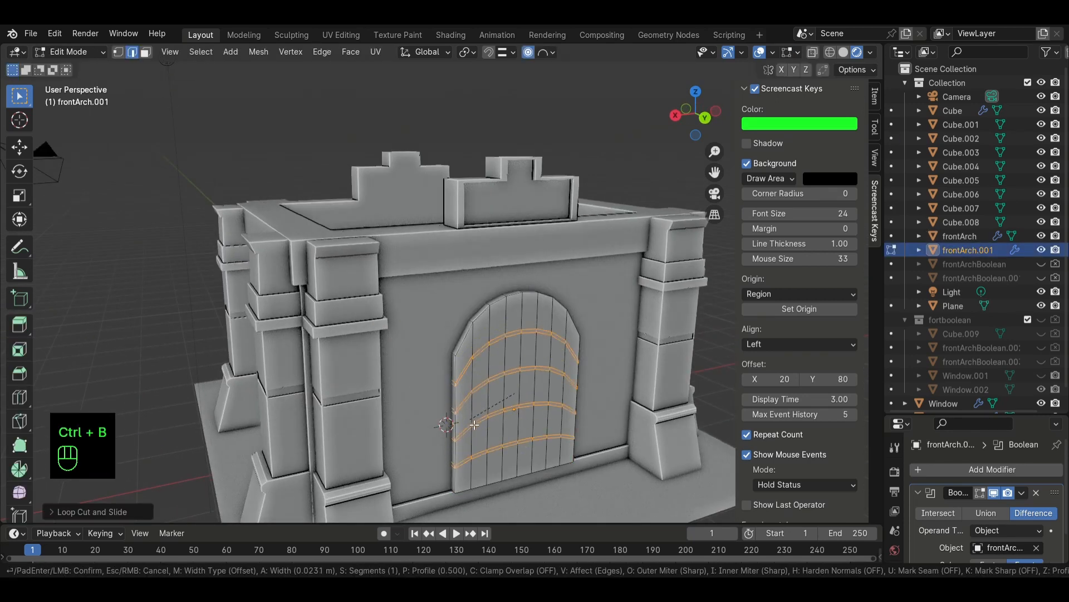
{"action": "left_click", "coordinate": [474, 422]}
- Extrude the beveled bands of frontArch.001 along their normals, return to Object Mode and deselect the arch
{"action": "key", "text": "alt+e"}
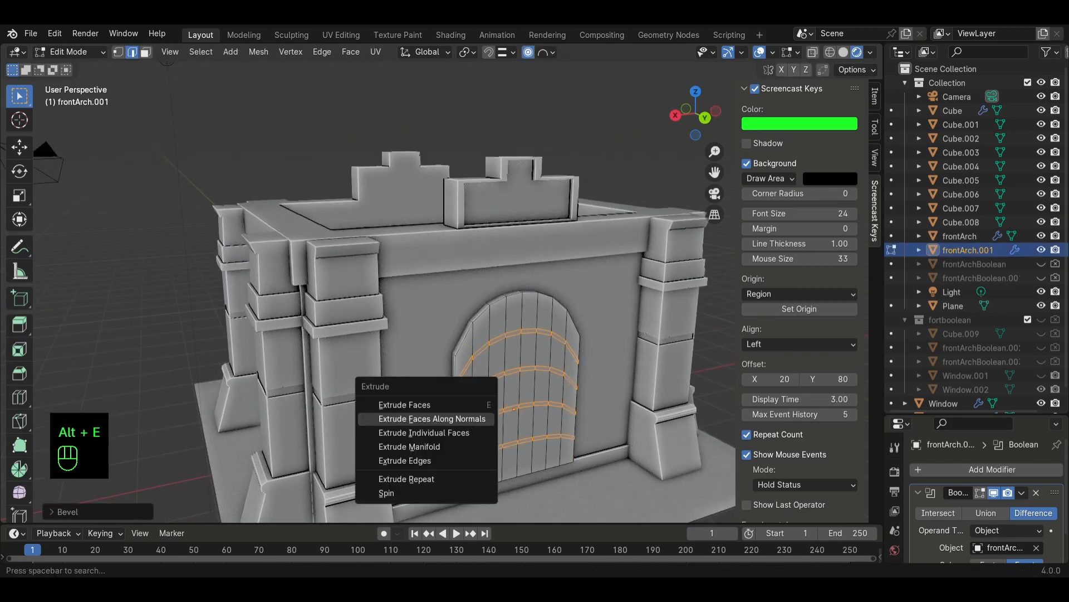
{"action": "left_click", "coordinate": [473, 420]}
{"action": "left_click", "coordinate": [483, 425]}
{"action": "key", "text": "Tab"}
{"action": "left_click", "coordinate": [716, 387]}
- Select the short edges across the curved top rim of Window.003 and bevel them into narrow strips
{"action": "middle_click_drag", "start_coordinate": [662, 385], "coordinate": [535, 371]}
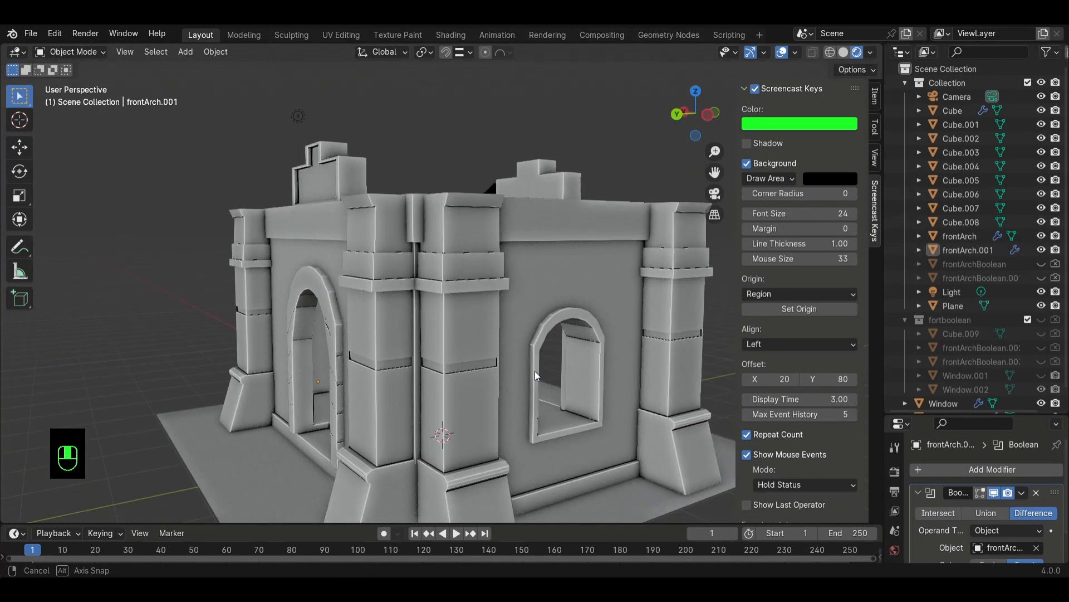
{"action": "left_click", "coordinate": [546, 330]}
{"action": "key", "text": "Tab"}
{"action": "middle_click_drag", "start_coordinate": [546, 330], "coordinate": [454, 412]}
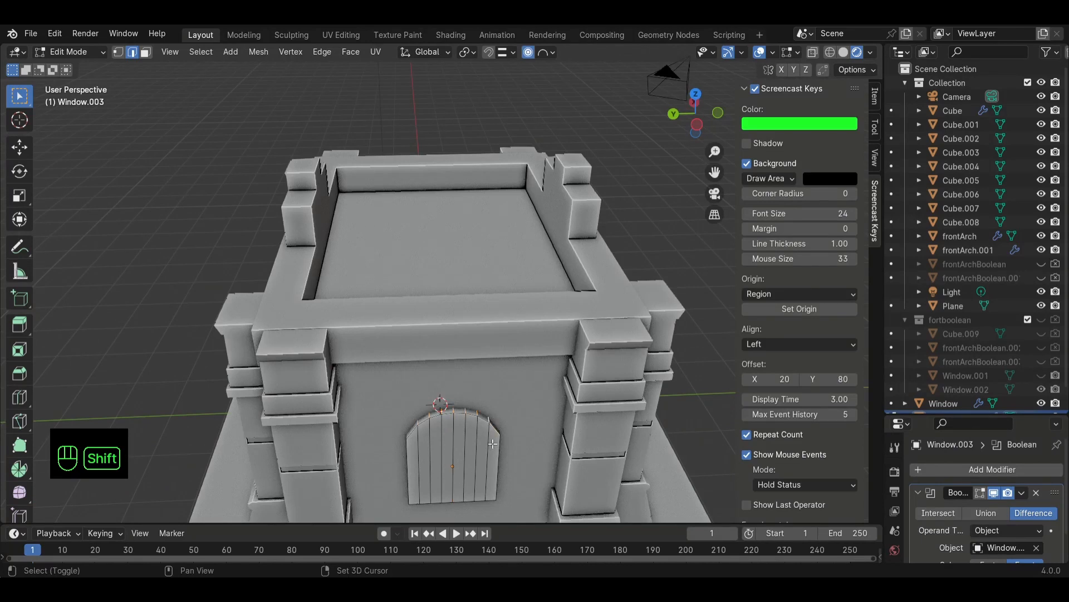
{"action": "middle_click_drag", "start_coordinate": [485, 456], "coordinate": [457, 437]}
{"action": "scroll", "coordinate": [457, 438], "scroll_direction": "up", "scroll_amount": 3}
{"action": "key", "text": "ctrl+b"}
{"action": "left_click", "coordinate": [460, 453]}
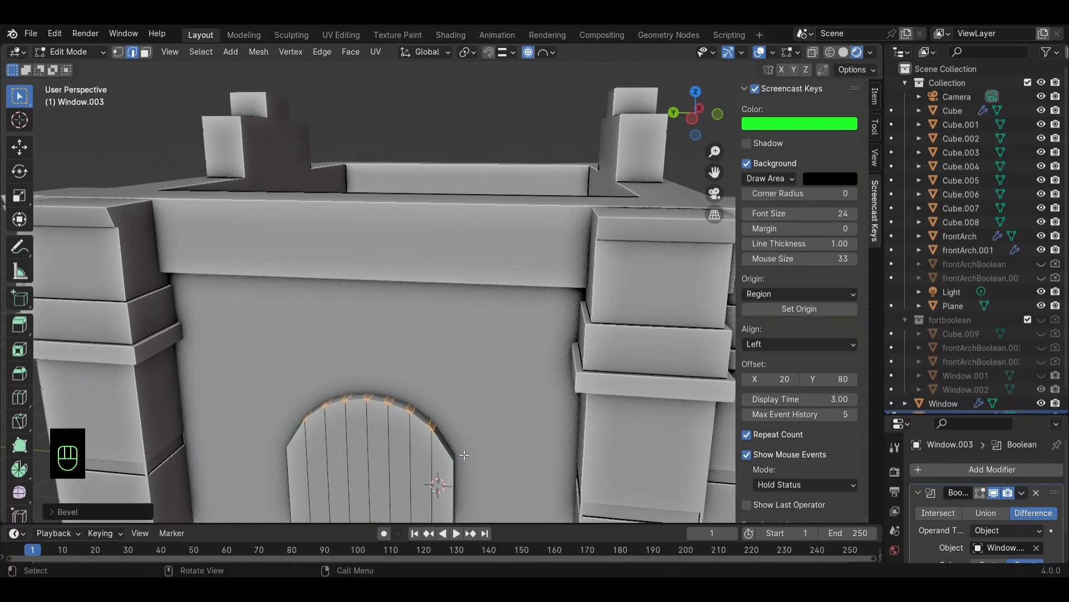
- Extrude the beveled rim strips of Window.003 along their normals and return to Object Mode
{"action": "key", "text": "alt+e"}
{"action": "left_click", "coordinate": [460, 450]}
{"action": "left_click", "coordinate": [458, 452]}
{"action": "key", "text": "Tab"}
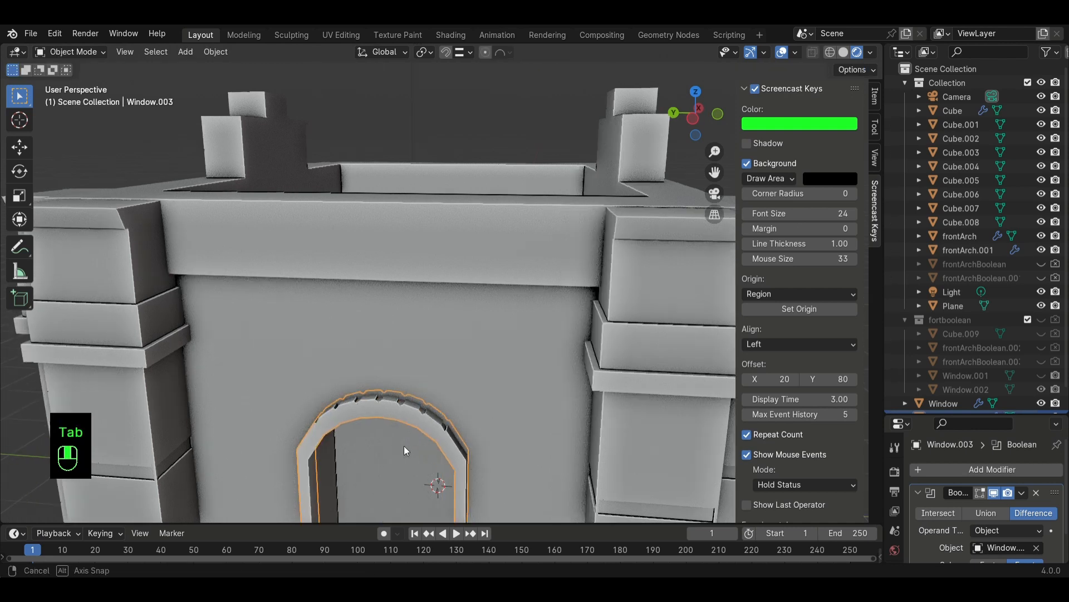
- Select the vertical edges across the arched face of Window and bevel them into narrow strips
{"action": "middle_click_drag", "start_coordinate": [406, 447], "coordinate": [492, 427]}
{"action": "left_click", "coordinate": [517, 361]}
{"action": "key", "text": "Tab"}
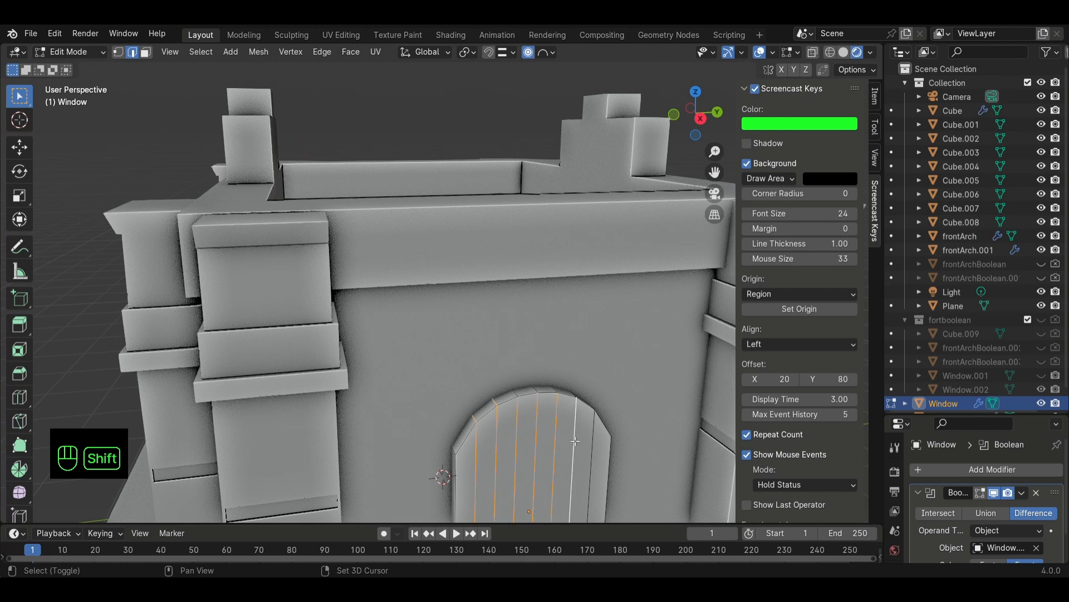
{"action": "key", "text": "ctrl+b"}
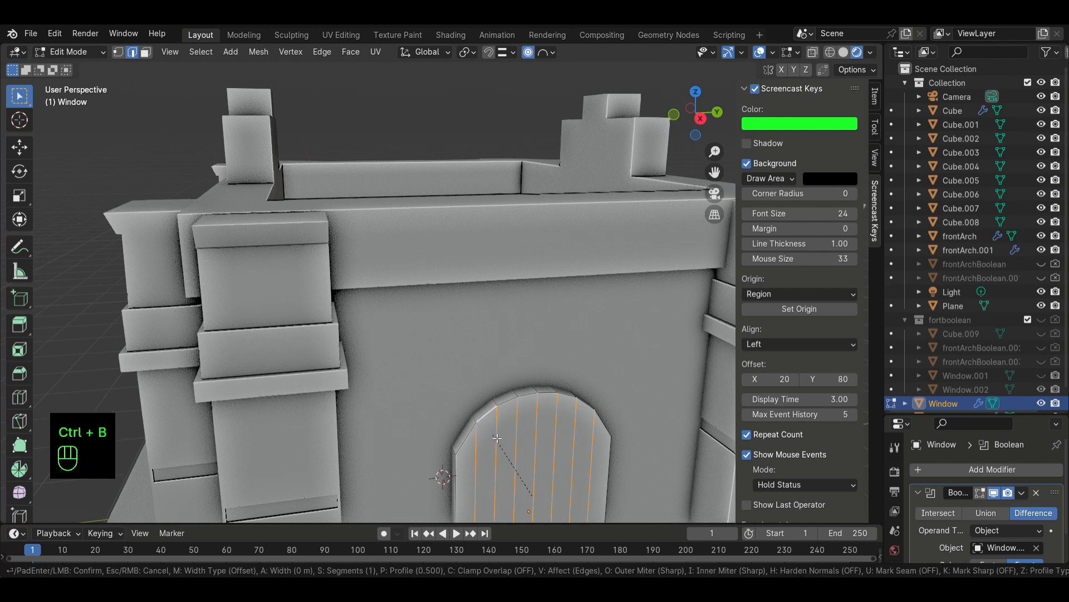
{"action": "left_click", "coordinate": [454, 437]}
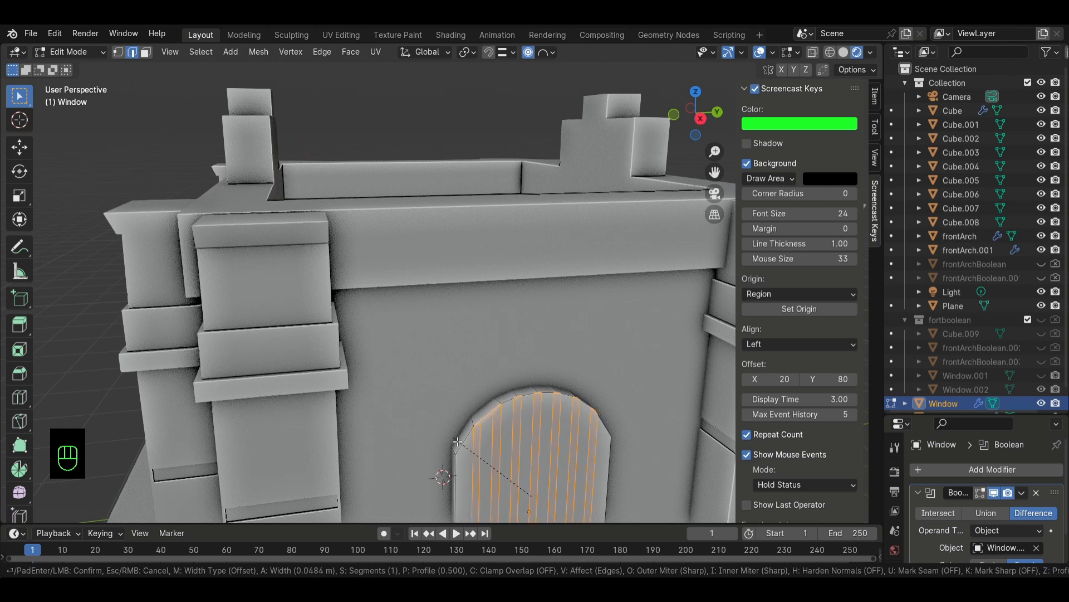
- Extrude the beveled strips of Window along their normals and return to Object Mode
{"action": "key", "text": "alt+e"}
{"action": "left_click", "coordinate": [456, 451]}
{"action": "left_click", "coordinate": [456, 453]}
{"action": "key", "text": "Tab"}
- Add vertical loop cuts through the front wall of Cube, across the parapet band above the doorway
{"action": "middle_click_drag", "start_coordinate": [456, 452], "coordinate": [407, 330]}
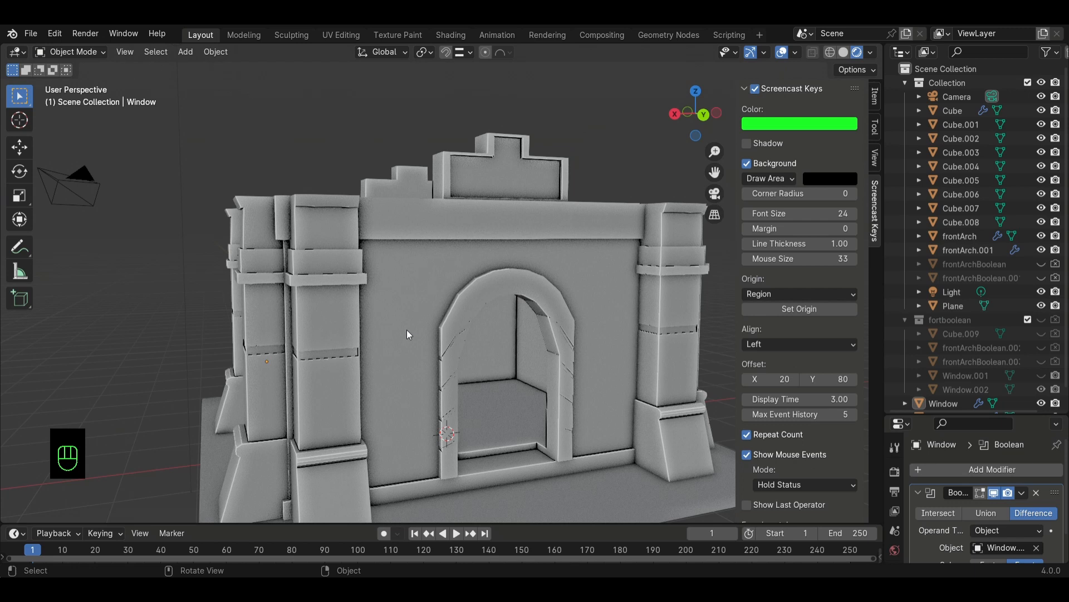
{"action": "middle_click_drag", "start_coordinate": [406, 329], "coordinate": [268, 388]}
{"action": "key", "text": "Tab"}
{"action": "key", "text": "Tab"}
{"action": "left_click", "coordinate": [372, 302]}
{"action": "middle_click_drag", "start_coordinate": [356, 305], "coordinate": [426, 295]}
{"action": "key", "text": "Tab"}
{"action": "key", "text": "ctrl+r"}
{"action": "left_click", "coordinate": [392, 287]}
{"action": "left_click", "coordinate": [390, 290]}
{"action": "scroll", "coordinate": [399, 303], "scroll_direction": "up", "scroll_amount": 4}
- Try to bevel the new vertical edges on the front wall of Cube
{"action": "key", "text": "ctrl+b"}
{"action": "left_click", "coordinate": [405, 308]}
{"action": "left_click", "coordinate": [357, 239]}
{"action": "key", "text": "ctrl+b"}
{"action": "left_click", "coordinate": [442, 374]}
{"action": "middle_click_drag", "start_coordinate": [442, 375], "coordinate": [463, 362]}
- Select the four vertical edges on the parapet band above the doorway and bevel them into narrow strips
{"action": "left_click", "coordinate": [567, 293]}
{"action": "left_click", "coordinate": [166, 254], "text": "shift"}
{"action": "key", "text": "ctrl+b"}
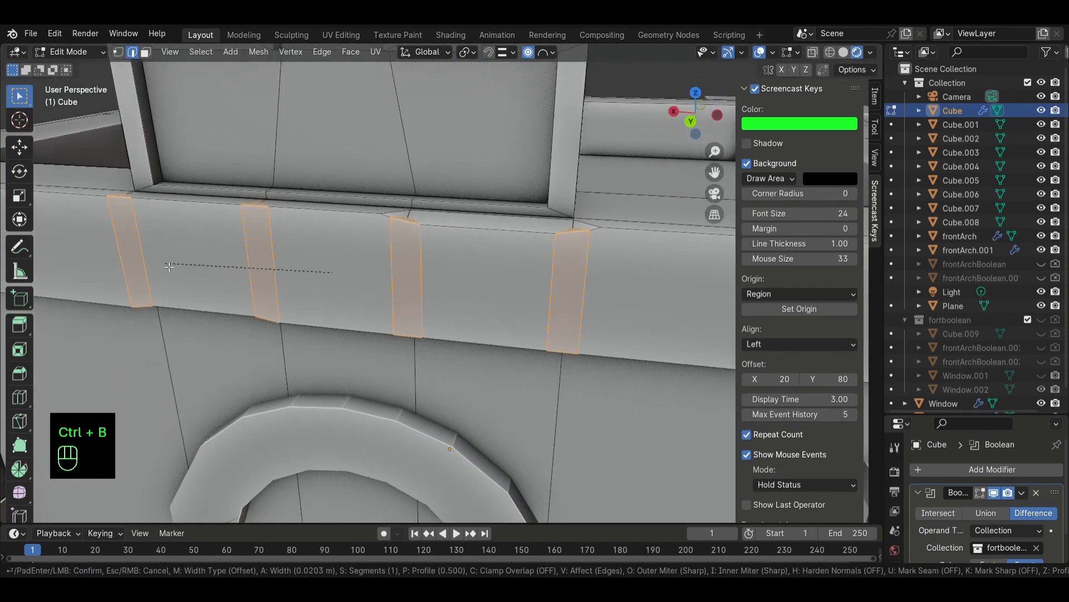
{"action": "left_click", "coordinate": [173, 268]}
- Extrude the four parapet strips inward along their normals as grooves and return to Object Mode
{"action": "key", "text": "alt+e"}
{"action": "left_click", "coordinate": [168, 264]}
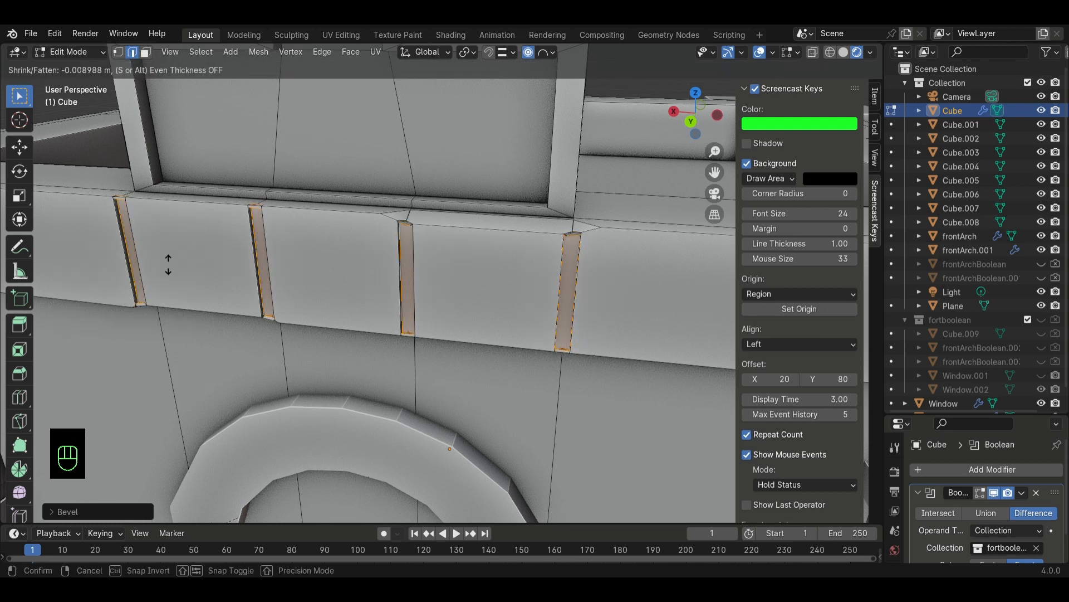
{"action": "left_click", "coordinate": [168, 264]}
{"action": "left_click", "coordinate": [273, 262]}
{"action": "key", "text": "Tab"}
- Isolate Cube in local view, enlarge the modifier area and add a Remesh modifier
{"action": "middle_click_drag", "start_coordinate": [273, 262], "coordinate": [202, 303]}
{"action": "key", "text": "Tab"}
{"action": "scroll", "coordinate": [282, 316], "scroll_direction": "down", "scroll_amount": 4}
{"action": "key", "text": "Tab"}
{"action": "scroll", "coordinate": [366, 320], "scroll_direction": "down", "scroll_amount": 3}
{"action": "key", "text": "slash"}
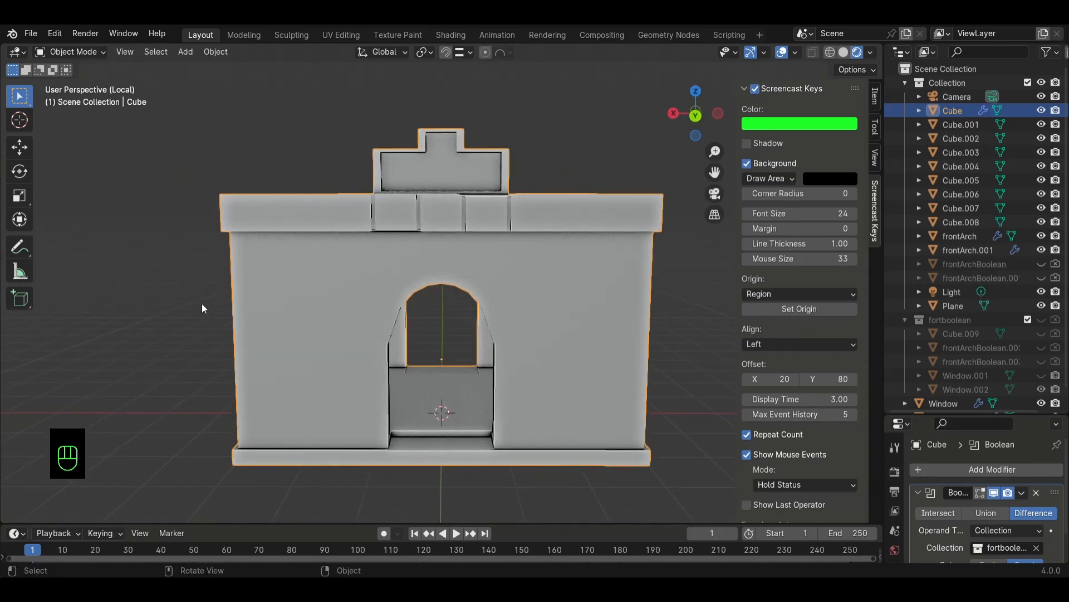
{"action": "left_click_drag", "start_coordinate": [928, 417], "coordinate": [942, 229]}
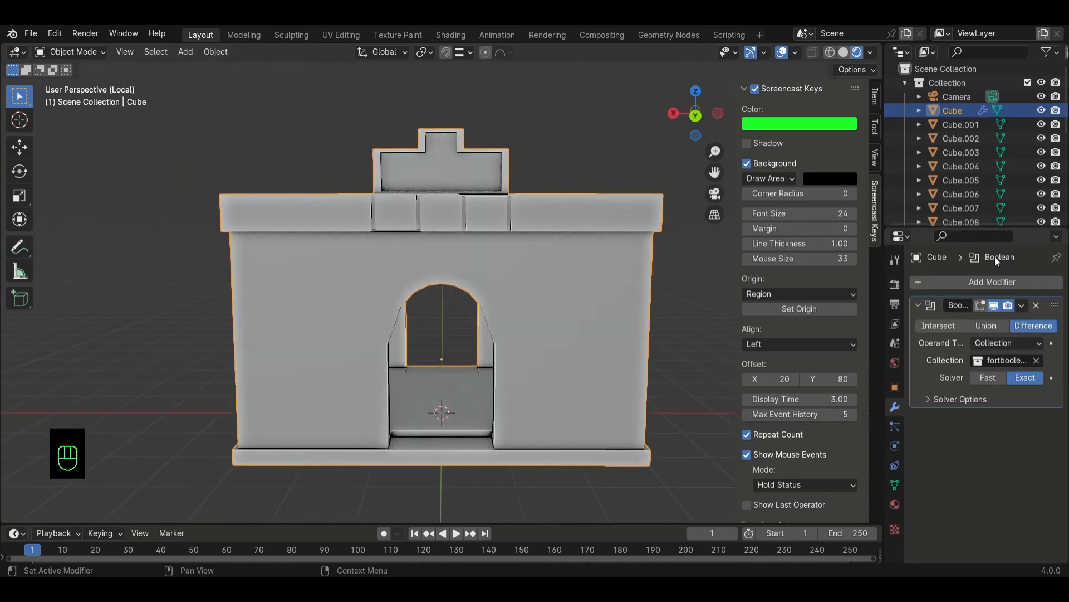
{"action": "left_click", "coordinate": [964, 282]}
{"action": "mouse_move", "coordinate": [947, 285]}
{"action": "left_click", "coordinate": [783, 410]}
{"action": "middle_click_drag", "start_coordinate": [470, 362], "coordinate": [403, 352]}
- Try the Remesh modes Blocks, Smooth and Sharp on Cube, and set the mode to Voxel
{"action": "left_click", "coordinate": [942, 439]}
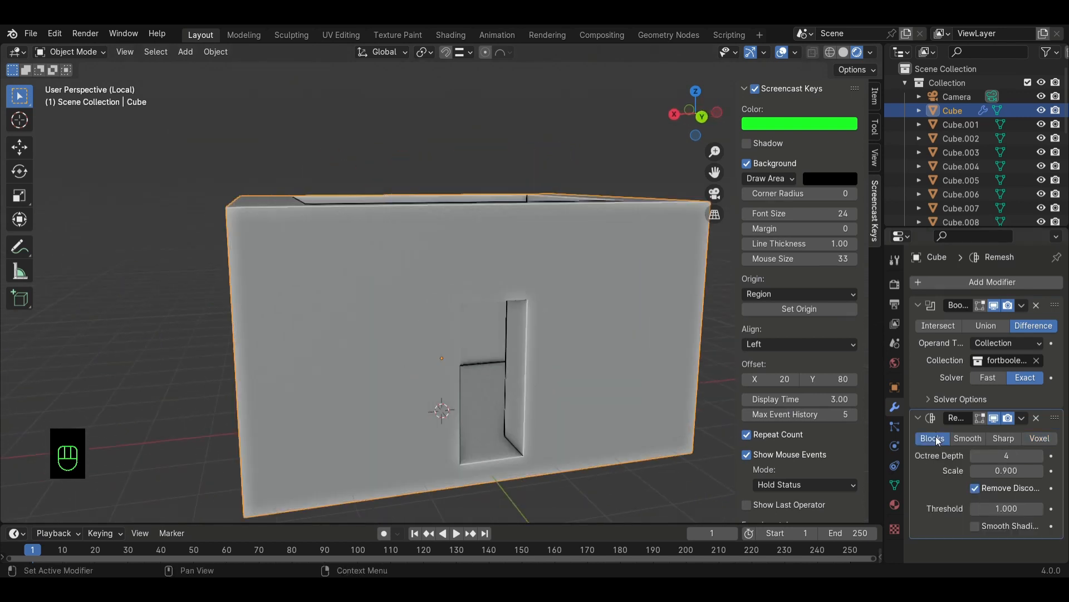
{"action": "left_click", "coordinate": [968, 438]}
{"action": "left_click", "coordinate": [1001, 437]}
{"action": "left_click", "coordinate": [1033, 437]}
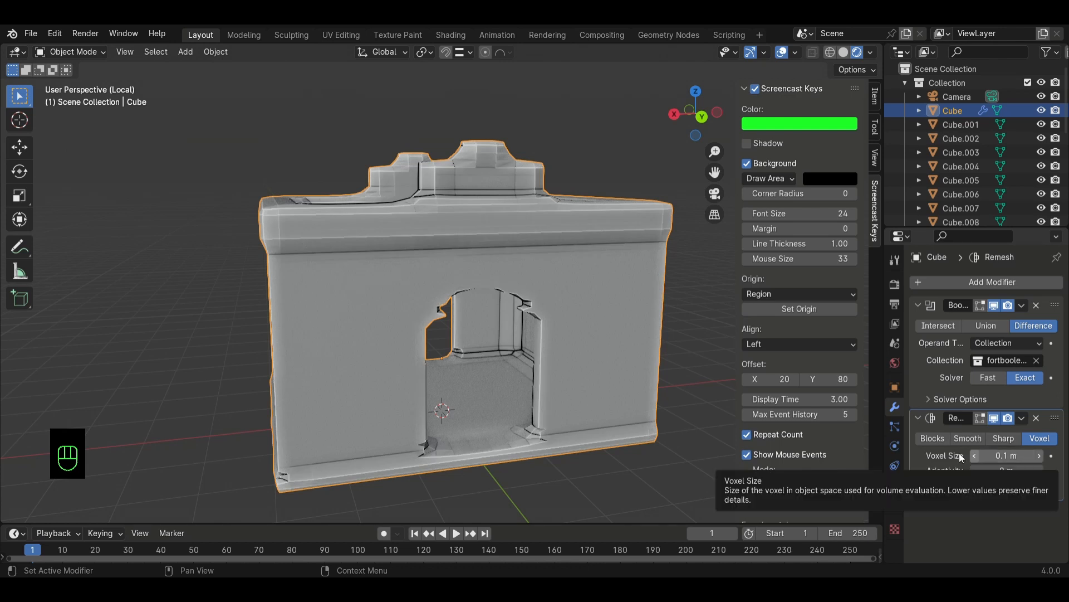
- Compare Cube with and without the Remesh modifier in the viewport and inspect its base mesh in Edit Mode
{"action": "left_click", "coordinate": [994, 418]}
{"action": "middle_click_drag", "start_coordinate": [652, 429], "coordinate": [456, 398]}
{"action": "left_click", "coordinate": [993, 418]}
{"action": "left_click", "coordinate": [994, 417]}
{"action": "key", "text": "Tab"}
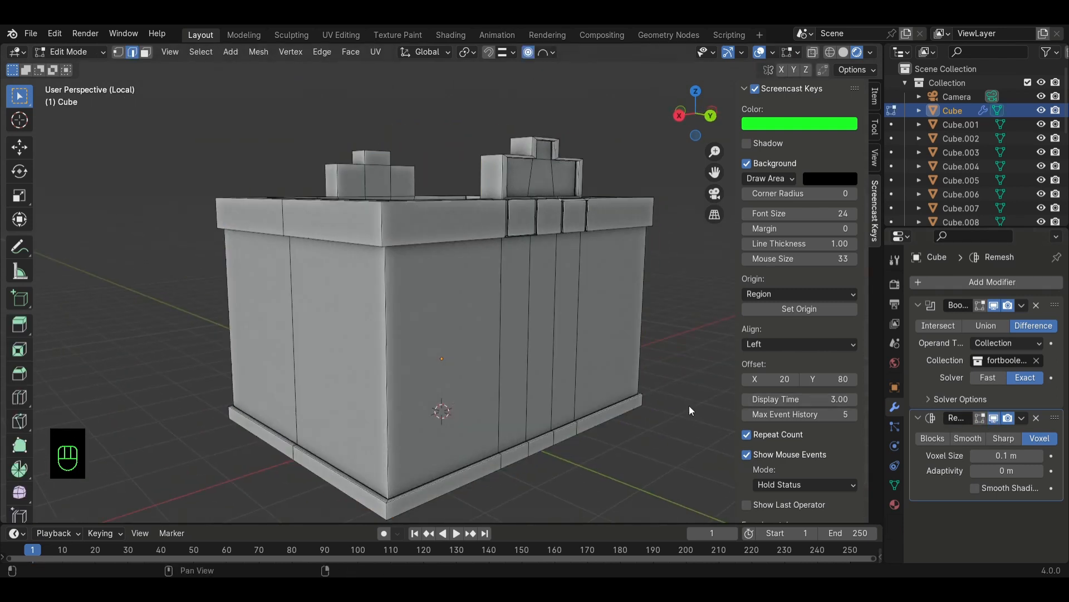
{"action": "scroll", "coordinate": [690, 410], "scroll_direction": "up", "scroll_amount": 2}
{"action": "key", "text": "Tab"}
{"action": "left_click", "coordinate": [993, 417]}
- Switch Cube to Sculpt Mode and choose the Crease brush
{"action": "middle_click_drag", "start_coordinate": [669, 418], "coordinate": [292, 337]}
{"action": "left_click", "coordinate": [88, 54]}
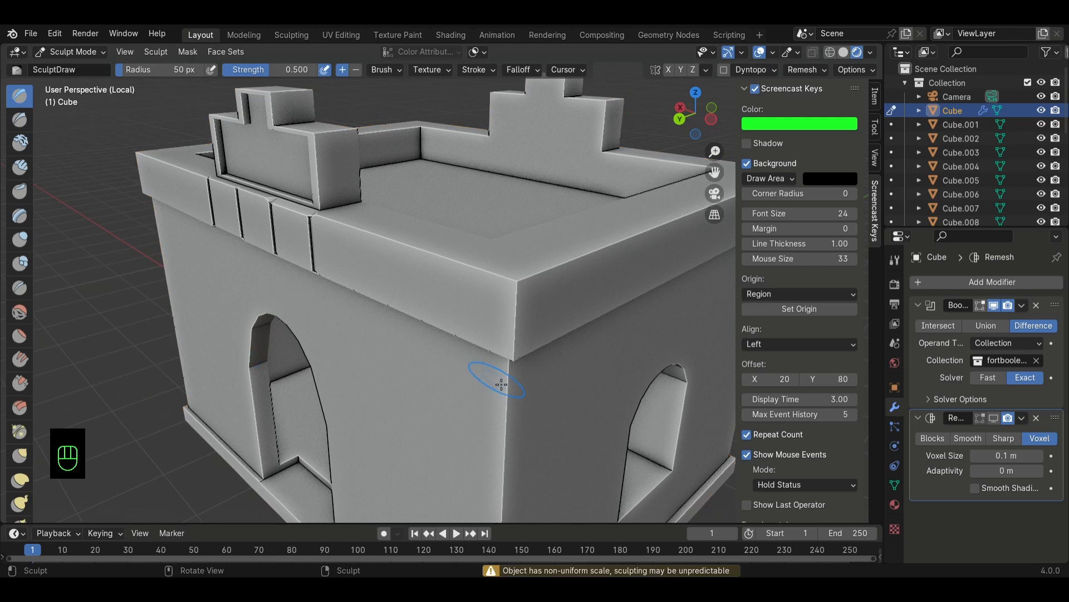
{"action": "middle_click_drag", "start_coordinate": [509, 440], "coordinate": [356, 311]}
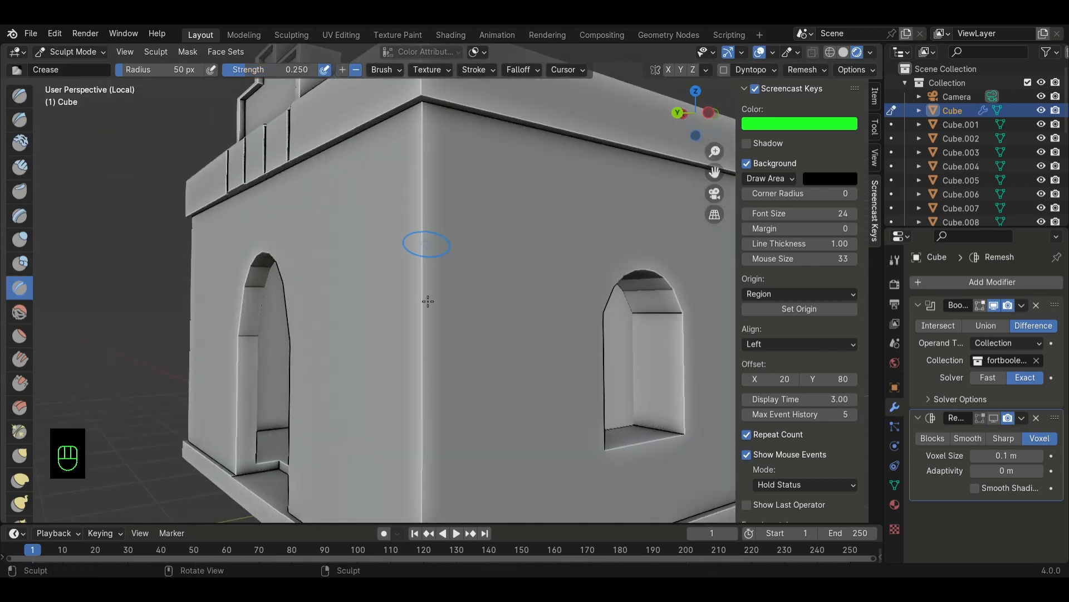
- Replace the Remesh modifier on Cube with a Subdivision Surface modifier at viewport level 2
{"action": "left_click", "coordinate": [1036, 418]}
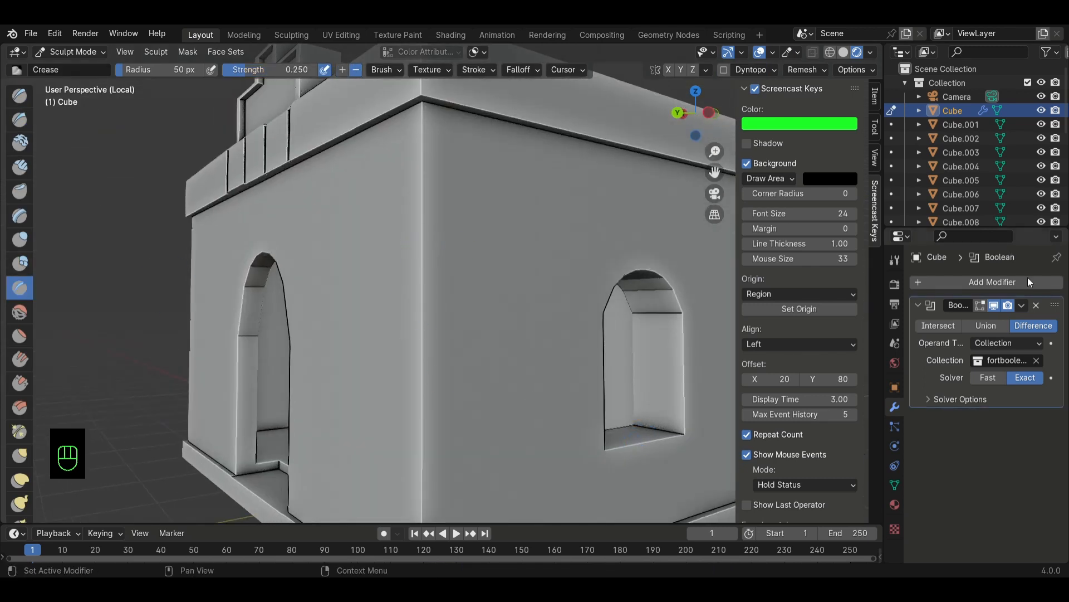
{"action": "left_click", "coordinate": [993, 282]}
{"action": "left_click", "coordinate": [981, 282]}
{"action": "mouse_move", "coordinate": [980, 284]}
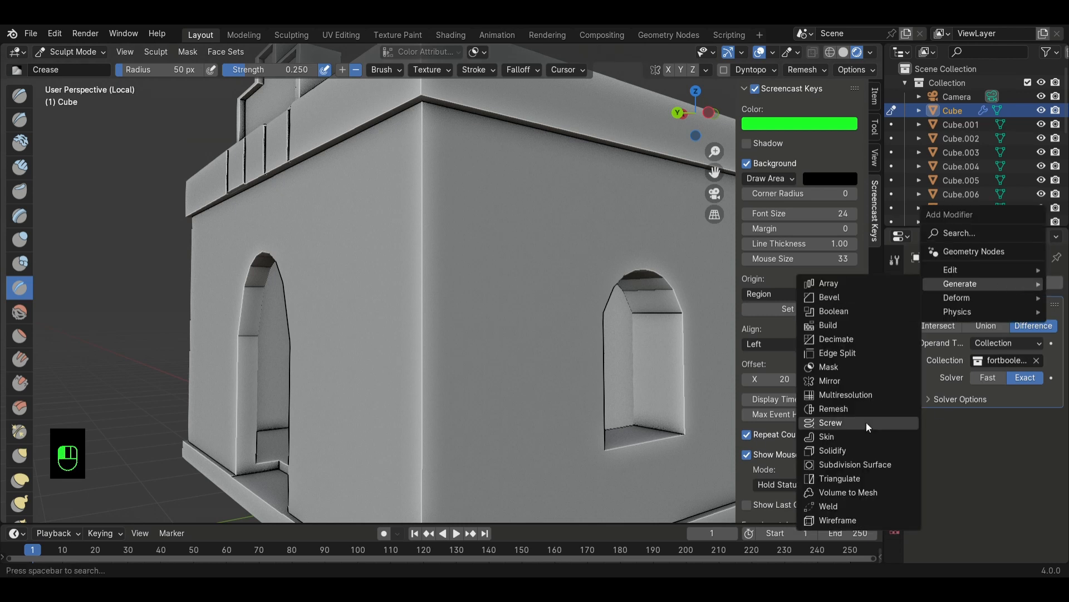
{"action": "left_click", "coordinate": [870, 463]}
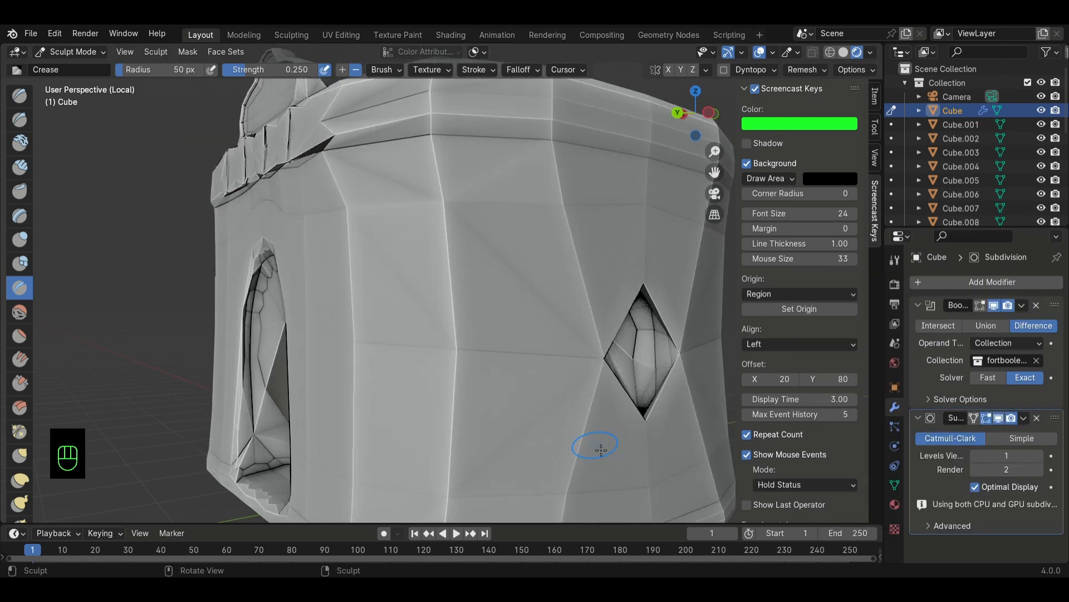
{"action": "left_click", "coordinate": [1040, 456]}
- Leave local view, examine the subdivided Cube with the whole fort, and remove its Subdivision modifier
{"action": "mouse_move", "coordinate": [407, 368]}
{"action": "middle_mouse_down"}
{"action": "mouse_move", "coordinate": [482, 372]}
{"action": "mouse_move", "coordinate": [463, 376]}
{"action": "mouse_move", "coordinate": [450, 401]}
{"action": "mouse_move", "coordinate": [497, 408]}
{"action": "middle_mouse_up"}
{"action": "key", "text": "Tab"}
{"action": "scroll", "coordinate": [450, 400], "scroll_direction": "down", "scroll_amount": 3}
{"action": "key", "text": "slash"}
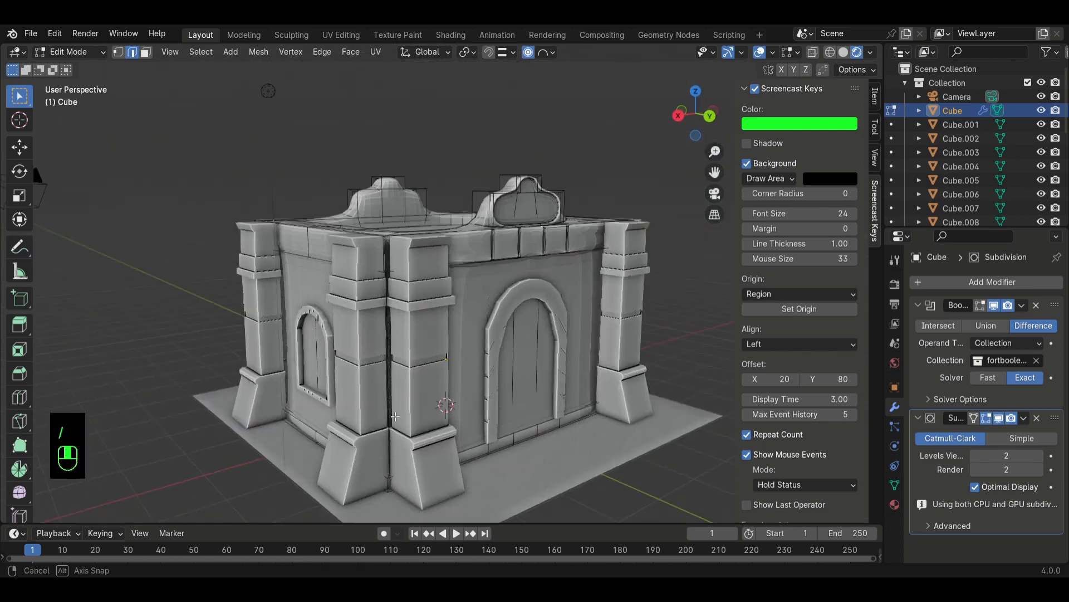
{"action": "mouse_move", "coordinate": [421, 411]}
{"action": "middle_mouse_down"}
{"action": "mouse_move", "coordinate": [279, 411]}
{"action": "mouse_move", "coordinate": [348, 406]}
{"action": "middle_mouse_up"}
{"action": "key", "text": "Tab"}
{"action": "scroll", "coordinate": [367, 415], "scroll_direction": "down", "scroll_amount": 1}
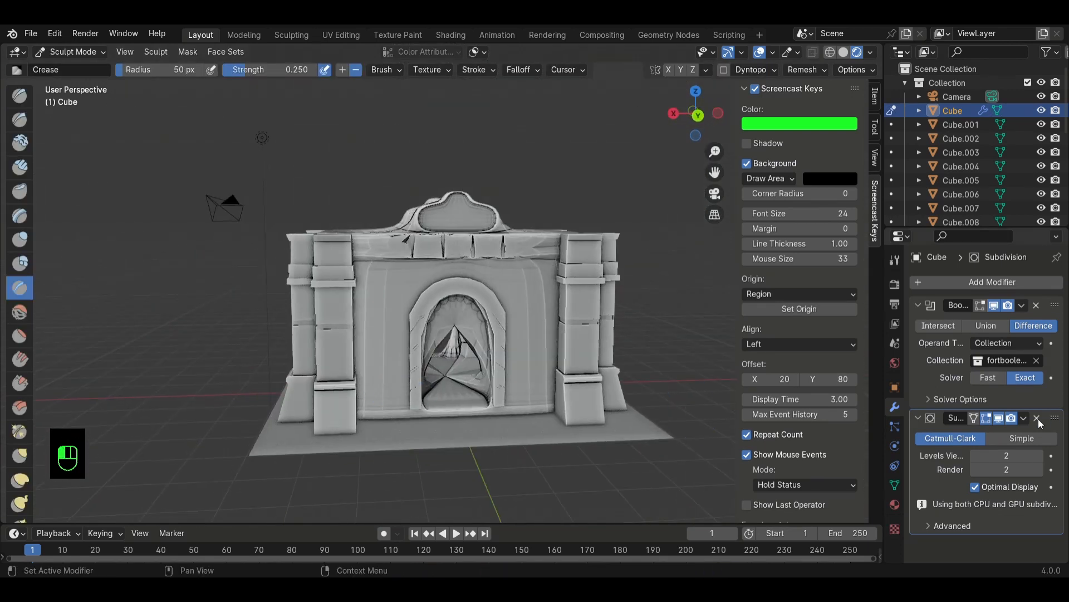
{"action": "left_click", "coordinate": [1037, 419]}
- Switch Cube back to Object Mode and review the fort's front and roof
{"action": "middle_click_drag", "start_coordinate": [437, 305], "coordinate": [494, 302]}
{"action": "scroll", "coordinate": [501, 360], "scroll_direction": "up", "scroll_amount": 3}
{"action": "mouse_move", "coordinate": [501, 359]}
{"action": "middle_mouse_down"}
{"action": "mouse_move", "coordinate": [473, 362]}
{"action": "mouse_move", "coordinate": [520, 351]}
{"action": "middle_mouse_up"}
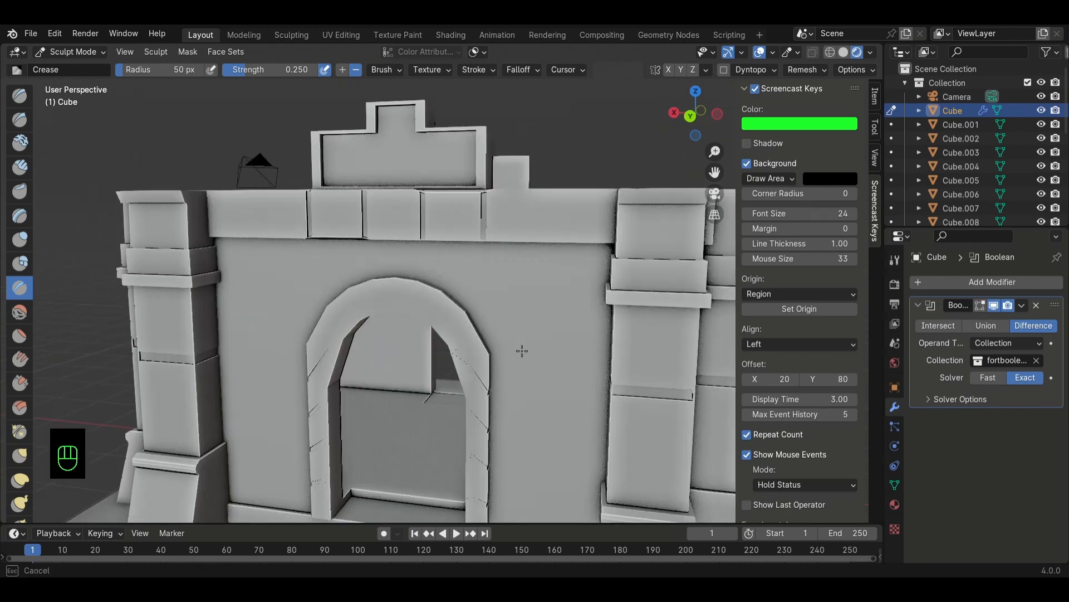
{"action": "left_click", "coordinate": [81, 52]}
{"action": "left_click", "coordinate": [79, 67]}
{"action": "mouse_move", "coordinate": [346, 319]}
{"action": "middle_mouse_down"}
{"action": "mouse_move", "coordinate": [385, 321]}
{"action": "mouse_move", "coordinate": [280, 302]}
{"action": "middle_mouse_up"}
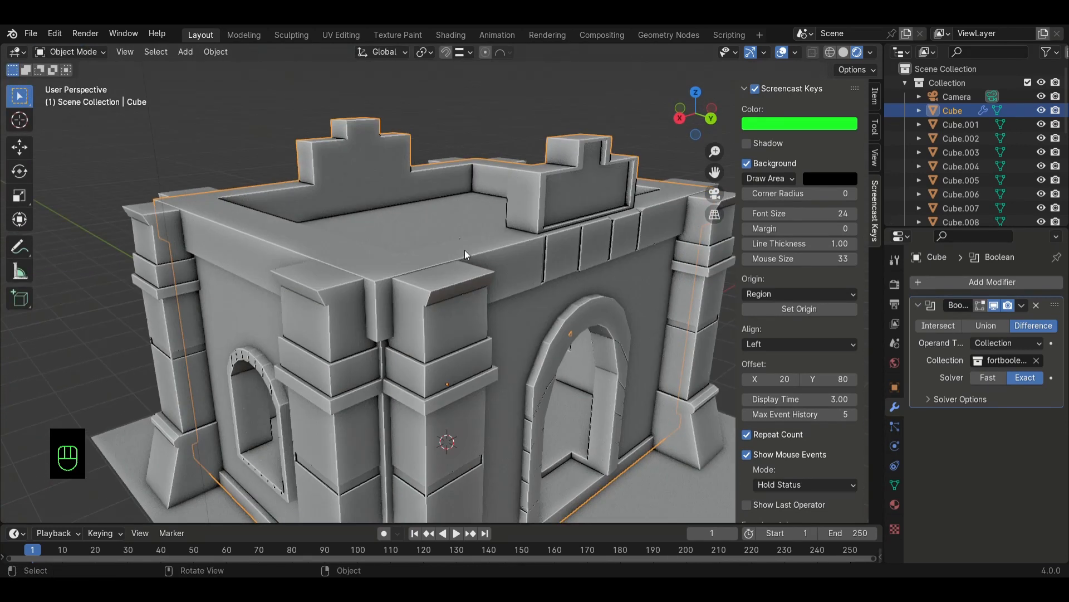
- Lower the parapet's outer top corner vertex by about 0.05 m along Z, without proportional editing
{"action": "key", "text": "Tab"}
{"action": "key", "text": "1"}
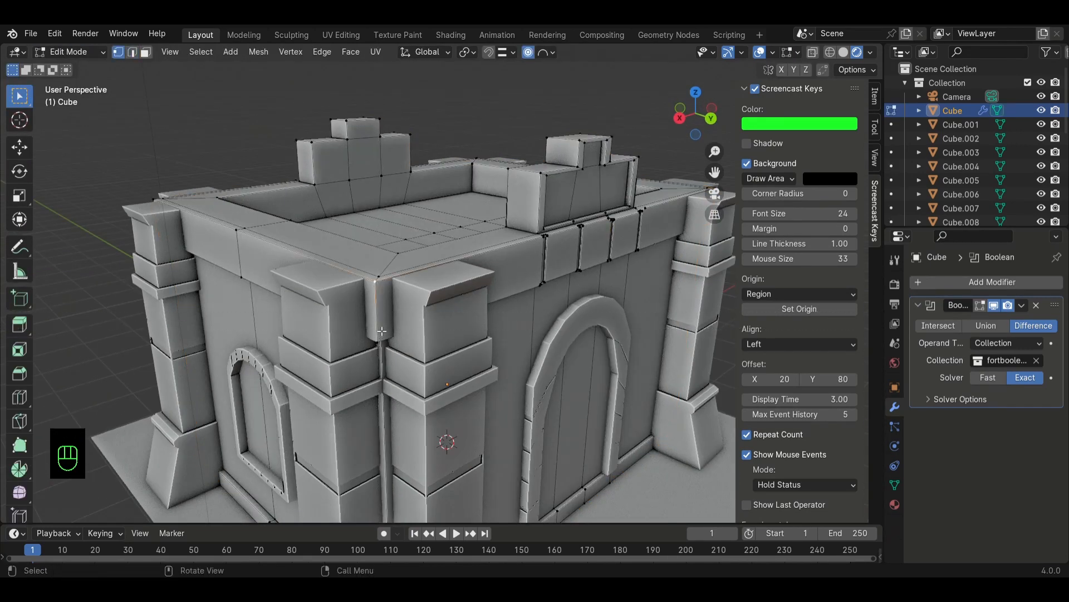
{"action": "key", "text": "g"}
{"action": "key", "text": "z"}
{"action": "key", "text": "Escape"}
{"action": "key", "text": "g"}
{"action": "key", "text": "z"}
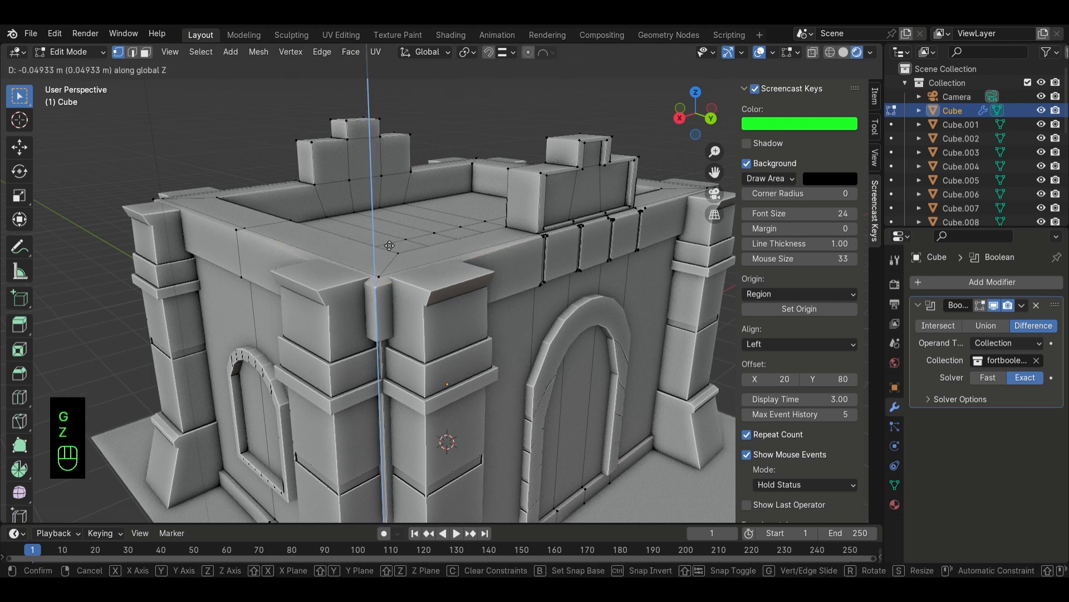
{"action": "left_click", "coordinate": [390, 240]}
- Bevel the vertical mid edge of the side parapet above the window and extrude it inward about 0.02 m as a groove
{"action": "middle_click_drag", "start_coordinate": [389, 243], "coordinate": [438, 245]}
{"action": "left_click", "coordinate": [361, 283]}
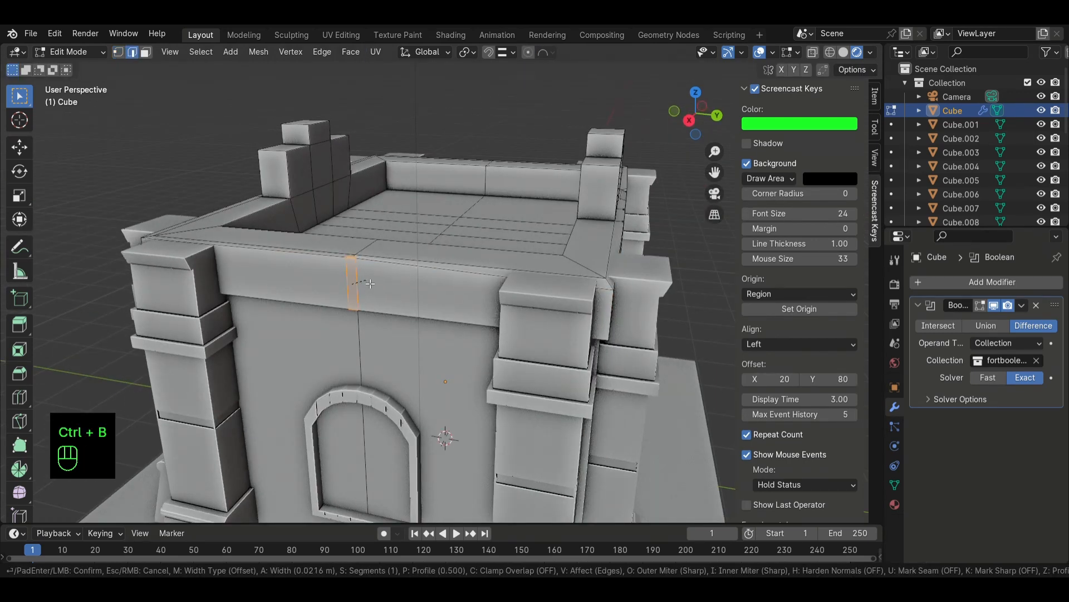
{"action": "left_click", "coordinate": [370, 284]}
{"action": "key", "text": "alt+e"}
{"action": "left_click", "coordinate": [372, 288]}
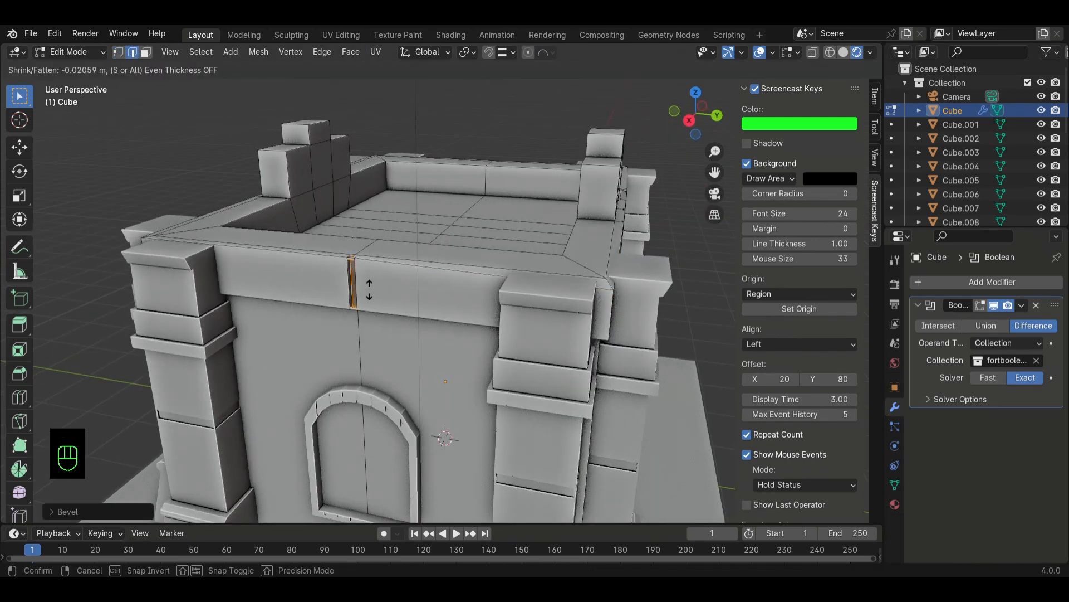
{"action": "key", "text": "Tab"}
{"action": "mouse_move", "coordinate": [295, 259]}
{"action": "middle_mouse_down"}
{"action": "mouse_move", "coordinate": [209, 293]}
{"action": "mouse_move", "coordinate": [38, 283]}
{"action": "mouse_move", "coordinate": [309, 257]}
{"action": "middle_mouse_up"}
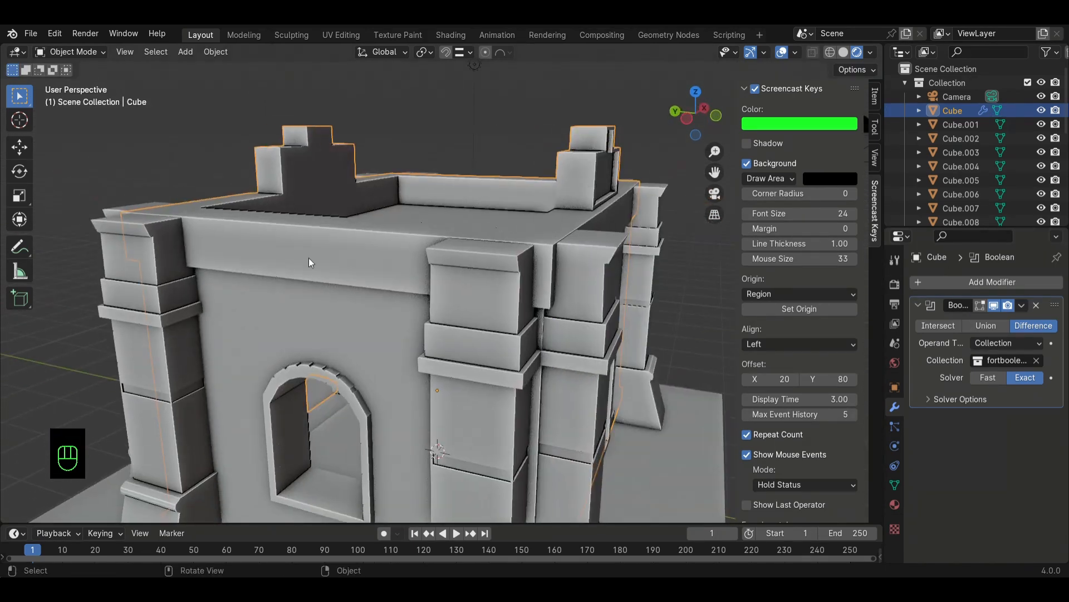
- Vertex-bevel the middle vertex on the opposite side parapet's lower edge by about 0.06 m to chip it
{"action": "key", "text": "Tab"}
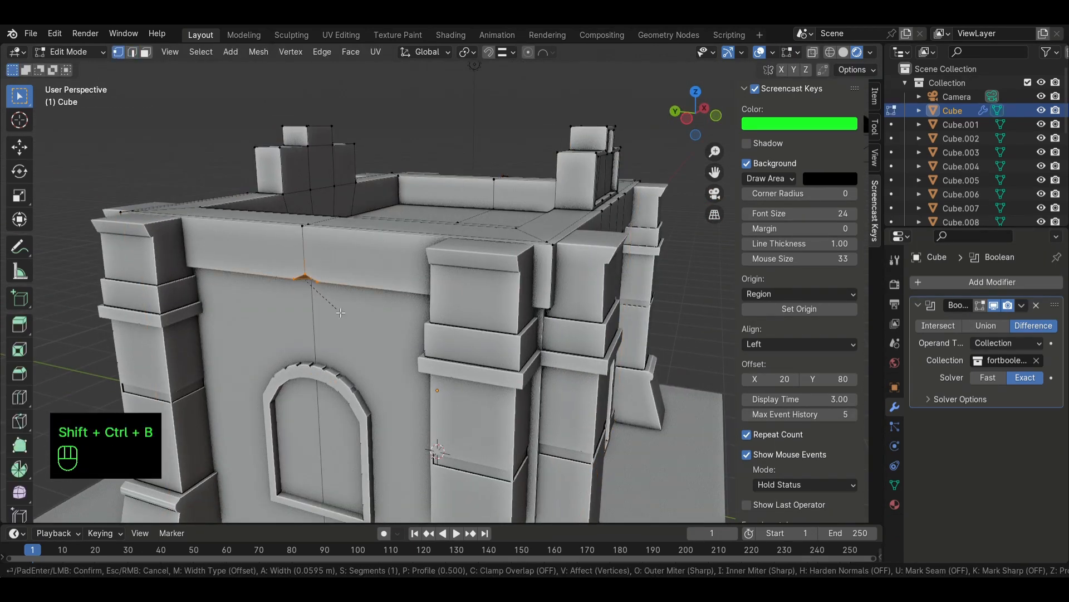
{"action": "left_click", "coordinate": [340, 313]}
{"action": "key", "text": "Tab"}
{"action": "middle_click_drag", "start_coordinate": [341, 313], "coordinate": [262, 271]}
- Bevel the vertical edge above that chip and extrude the strip inward along its normals as a groove
{"action": "key", "text": "Tab"}
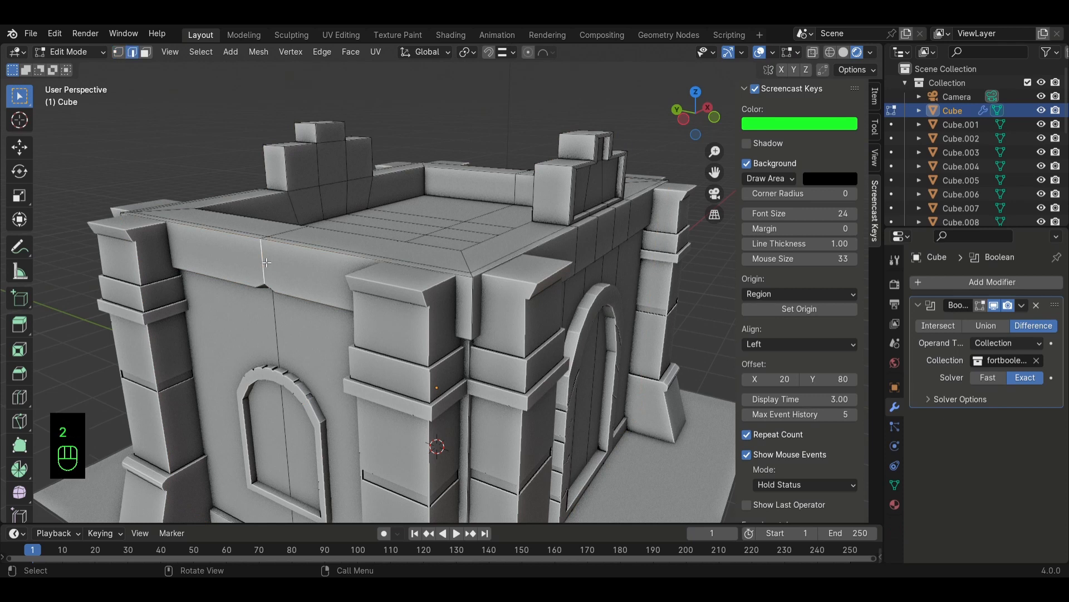
{"action": "left_click", "coordinate": [282, 271]}
{"action": "key", "text": "alt+e"}
{"action": "left_click", "coordinate": [270, 274]}
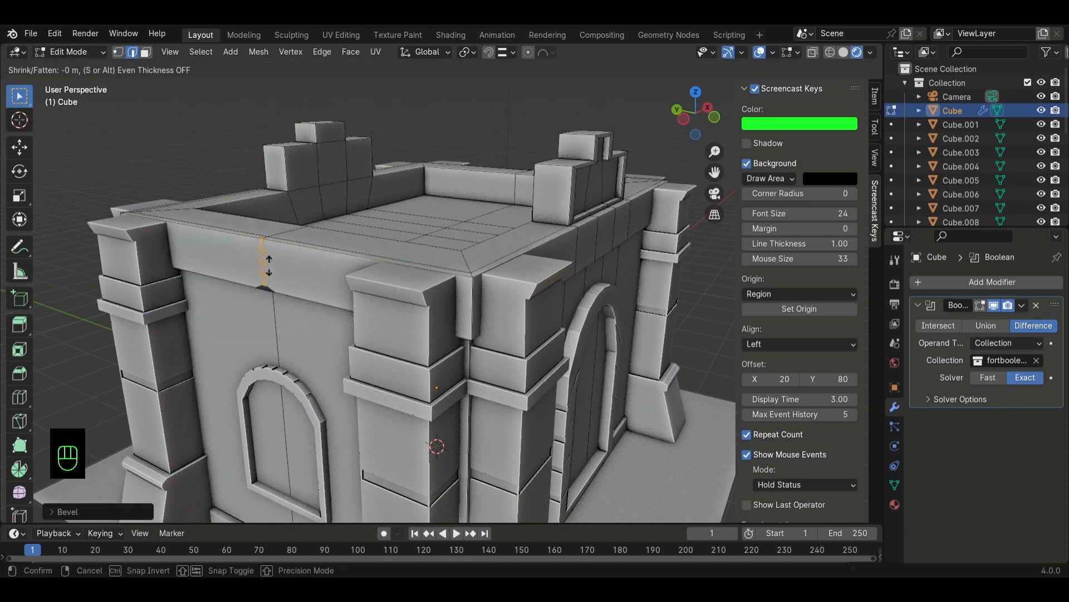
{"action": "key", "text": "Tab"}
{"action": "middle_click_drag", "start_coordinate": [328, 310], "coordinate": [263, 304]}
- Vertex-bevel one lower-edge and one upper-edge vertex of the ungrooved parapet above the arched doorway
{"action": "key", "text": "Tab"}
{"action": "key", "text": "1"}
{"action": "middle_click_drag", "start_coordinate": [476, 278], "coordinate": [437, 278]}
{"action": "left_click", "coordinate": [425, 268]}
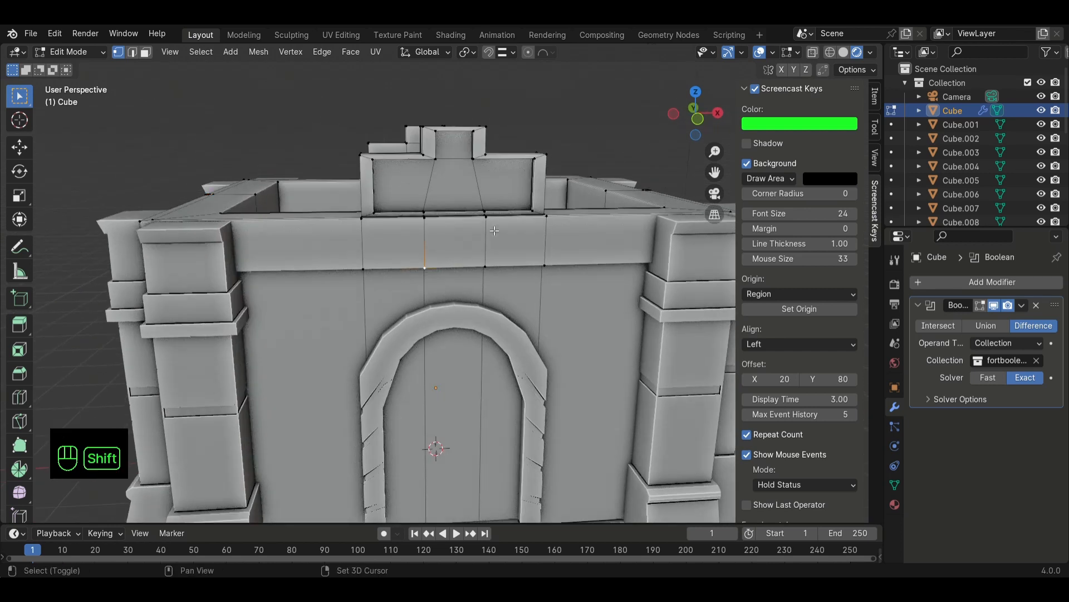
{"action": "key", "text": "ctrl+shift+b"}
{"action": "left_click", "coordinate": [517, 276]}
- Vertex-bevel the lower parapet vertex beside the arched doorway into a wider chip and check the fort in Object Mode
{"action": "key", "text": "ctrl+b"}
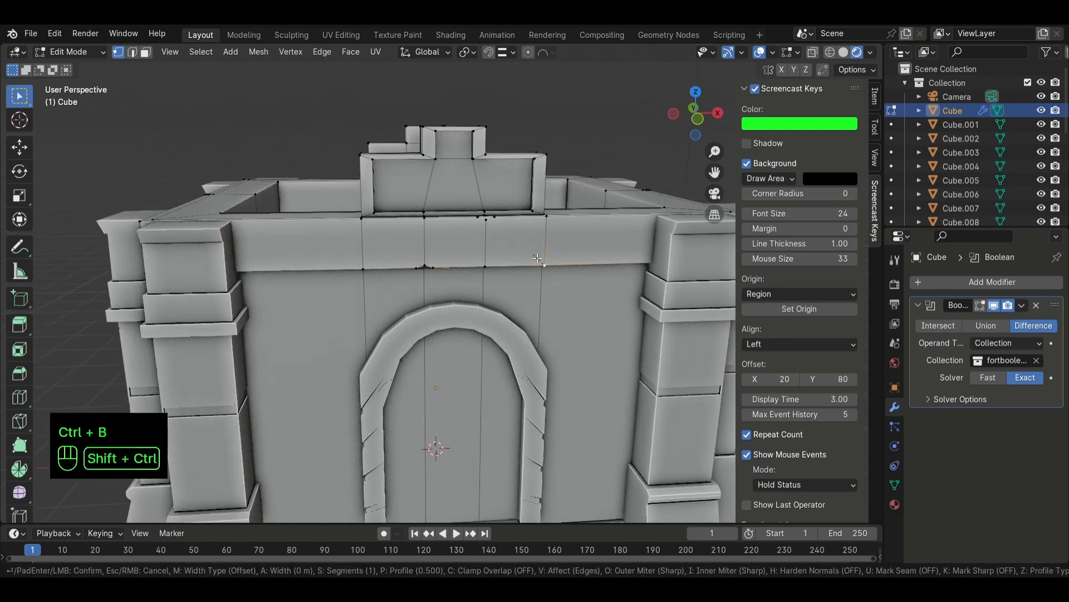
{"action": "key", "text": "ctrl+shift+b"}
{"action": "key", "text": "Escape"}
{"action": "key", "text": "ctrl+shift+b"}
{"action": "left_click", "coordinate": [508, 266]}
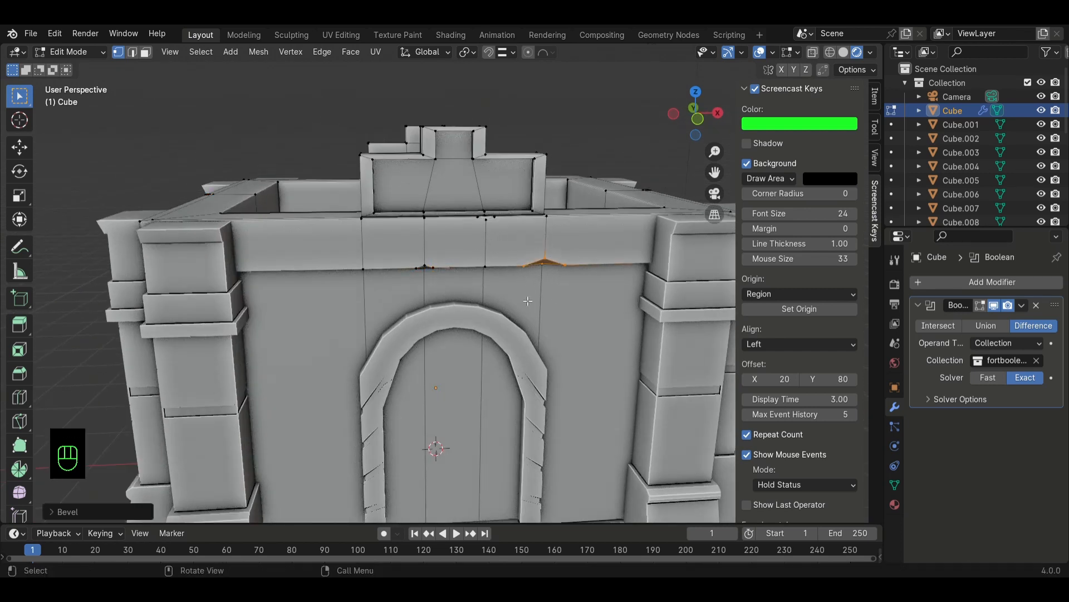
{"action": "key", "text": "Tab"}
{"action": "middle_click_drag", "start_coordinate": [507, 266], "coordinate": [471, 316]}
- Raise the parapet's inner corner vertex about 0.01 m along Z
{"action": "key", "text": "Tab"}
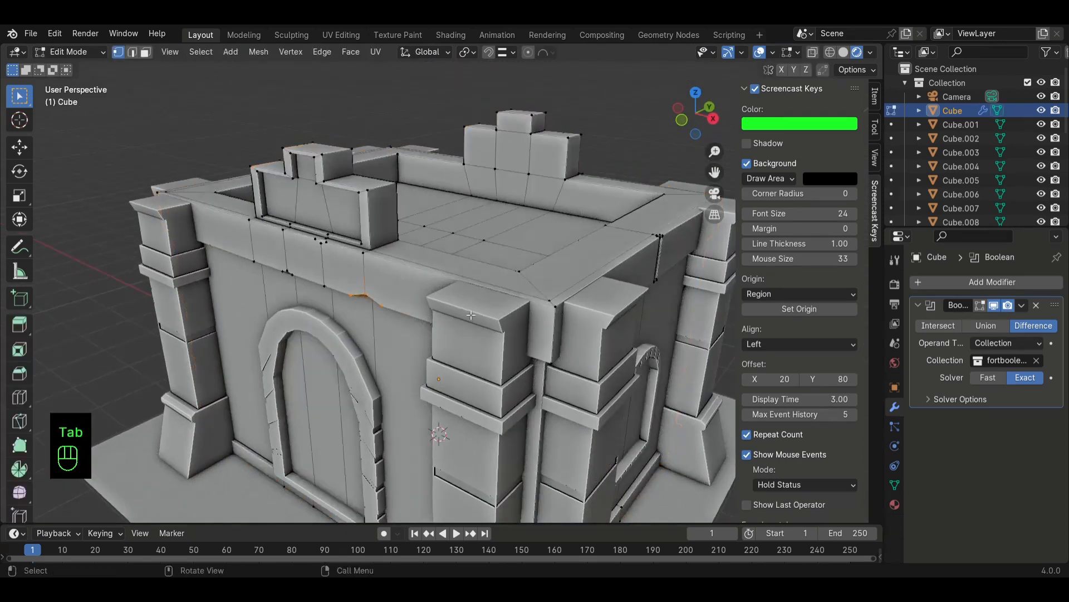
{"action": "key", "text": "g"}
{"action": "key", "text": "z"}
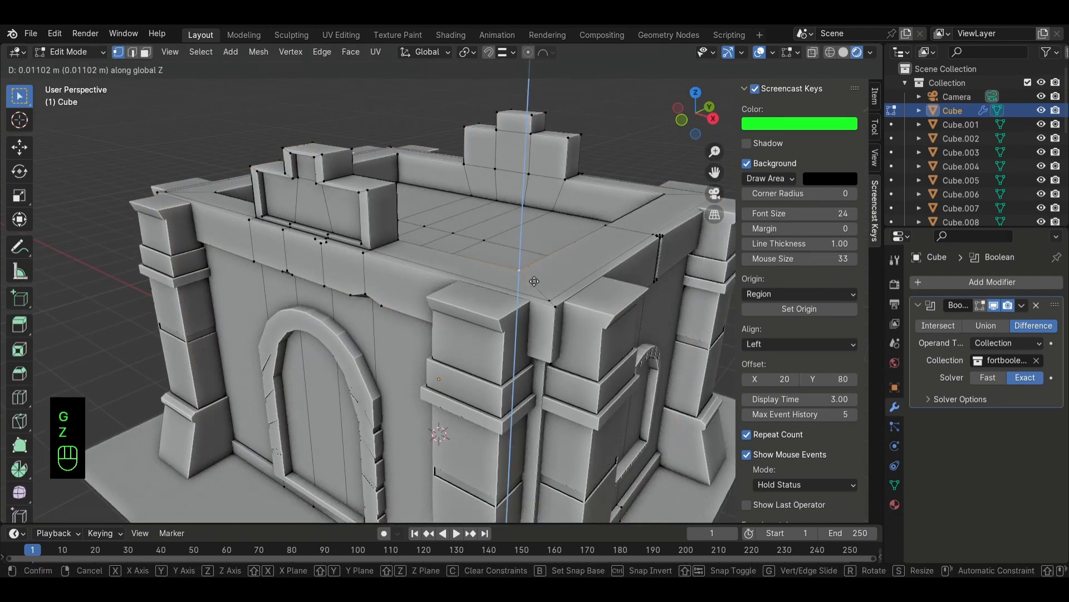
{"action": "left_click", "coordinate": [535, 281]}
{"action": "middle_click_drag", "start_coordinate": [535, 281], "coordinate": [458, 253]}
{"action": "scroll", "coordinate": [445, 335], "scroll_direction": "down", "scroll_amount": 1}
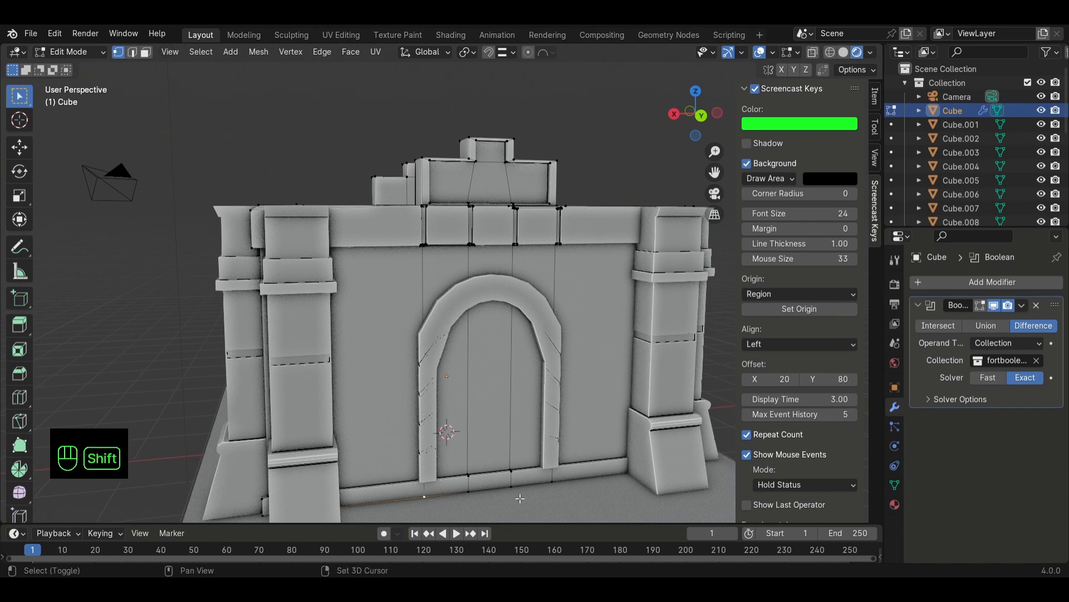
- Shift two vertices of the base ledge below the arched doorway to make it uneven, and return to Object Mode
{"action": "key", "text": "x"}
{"action": "key", "text": "y"}
{"action": "left_click", "coordinate": [545, 516]}
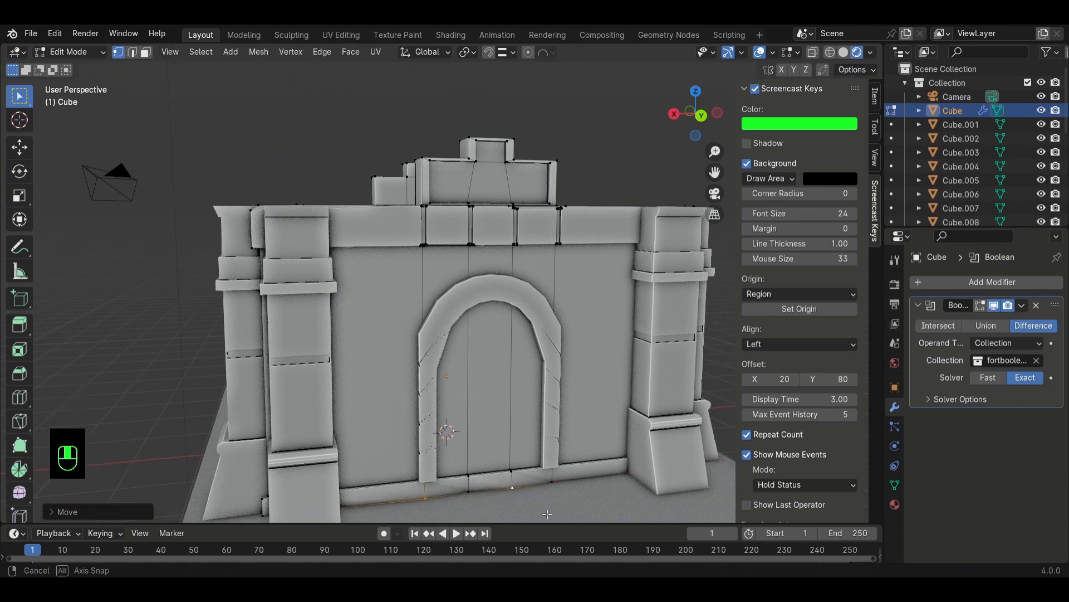
{"action": "middle_click_drag", "start_coordinate": [545, 516], "coordinate": [393, 459]}
{"action": "key", "text": "Tab"}
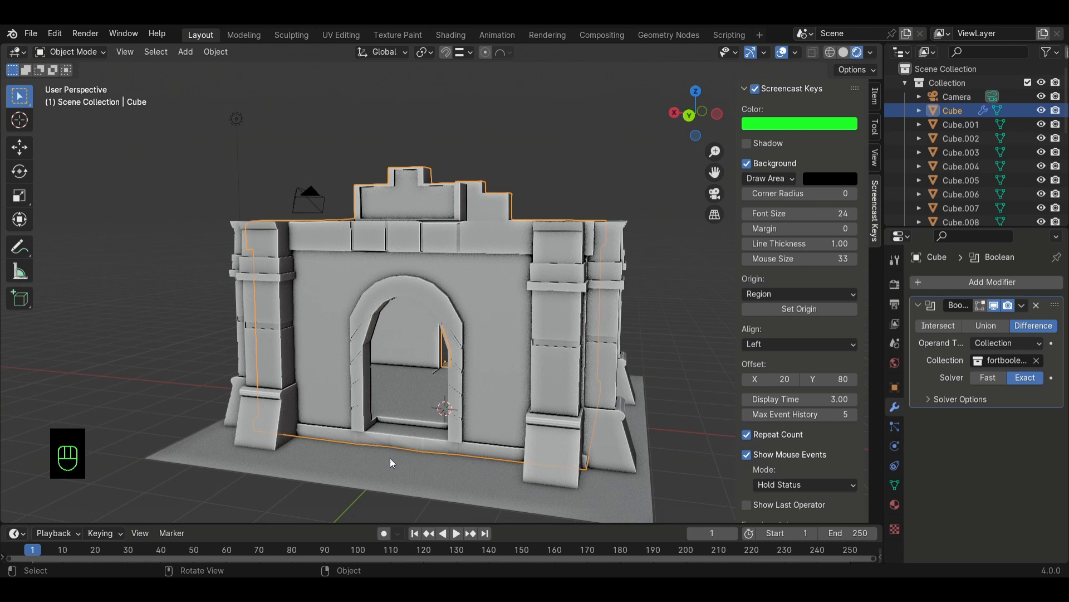
{"action": "middle_click_drag", "start_coordinate": [393, 462], "coordinate": [288, 311]}
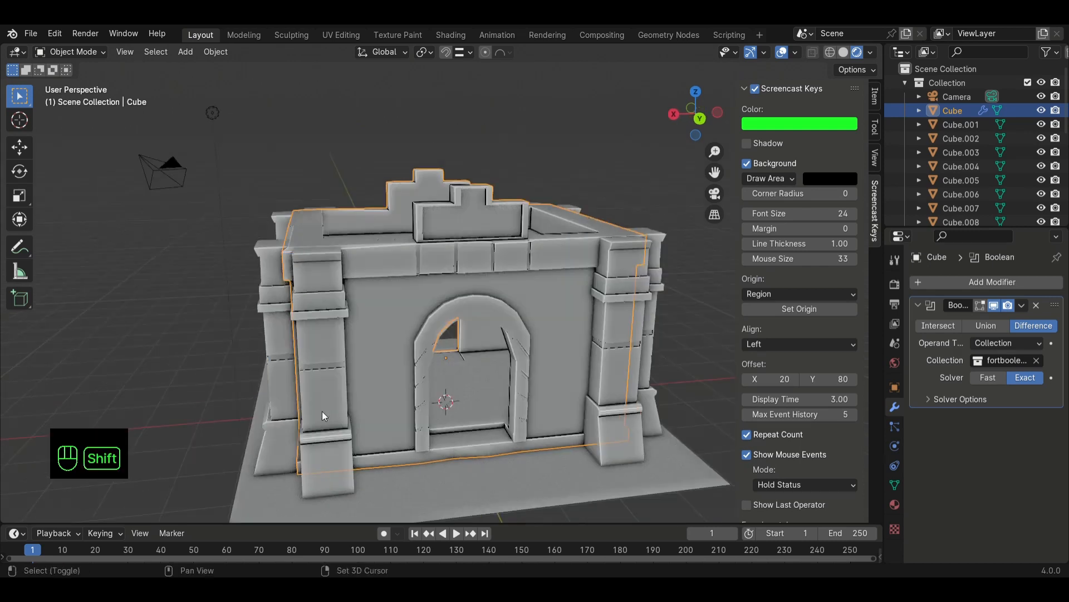
- Add a plane, move it up along Z above the fort, and isolate it in local view
{"action": "key", "text": "shift+a"}
{"action": "left_click", "coordinate": [393, 309]}
{"action": "key", "text": "g"}
{"action": "key", "text": "z"}
{"action": "left_click", "coordinate": [449, 173]}
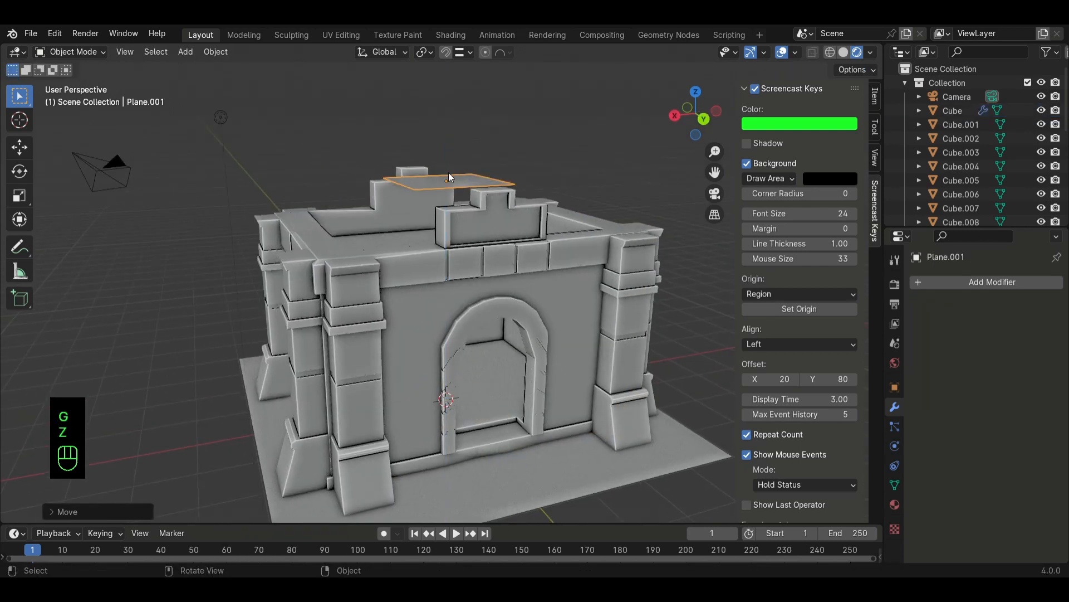
{"action": "middle_click_drag", "start_coordinate": [449, 173], "coordinate": [401, 262]}
{"action": "key", "text": "slash"}
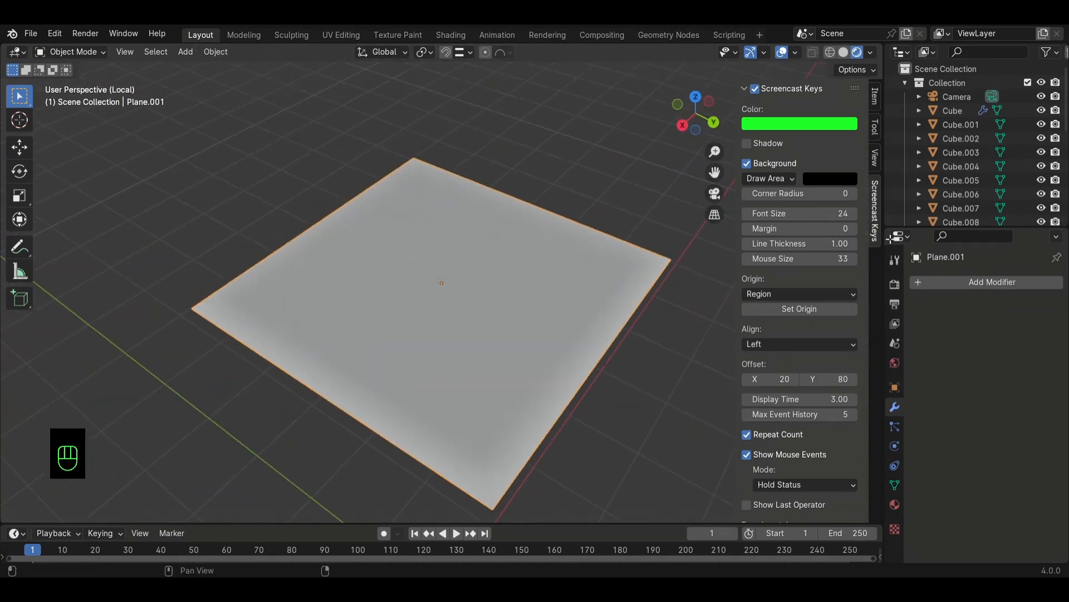
- Add a Subdivision Surface modifier to the plane
{"action": "left_click", "coordinate": [991, 282]}
{"action": "left_click", "coordinate": [777, 478]}
{"action": "middle_click_drag", "start_coordinate": [629, 399], "coordinate": [592, 396]}
{"action": "left_click", "coordinate": [1015, 282]}
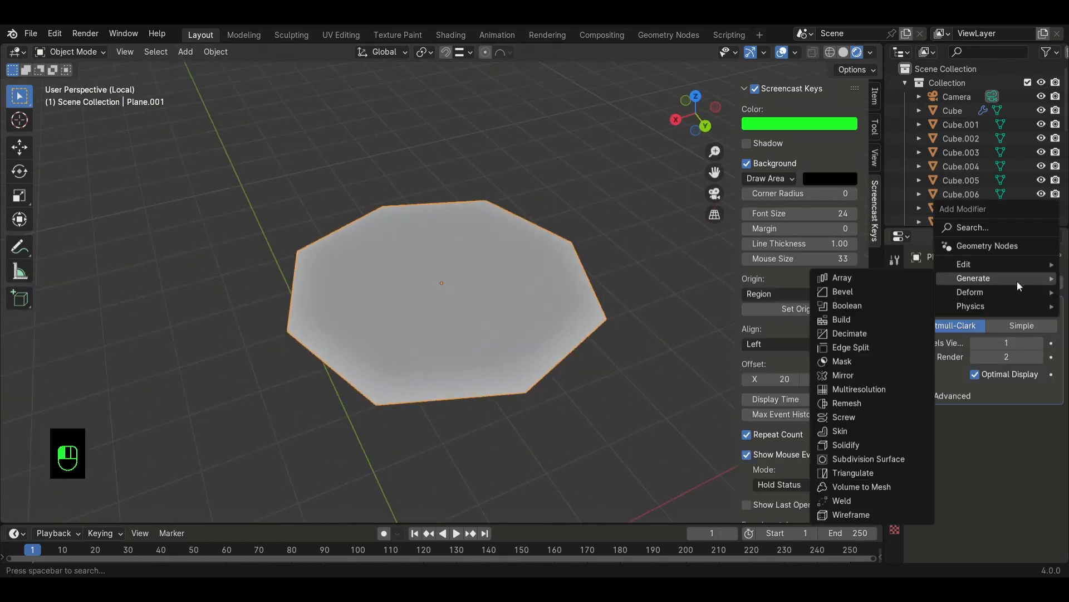
{"action": "left_click", "coordinate": [943, 281]}
{"action": "left_click", "coordinate": [810, 456]}
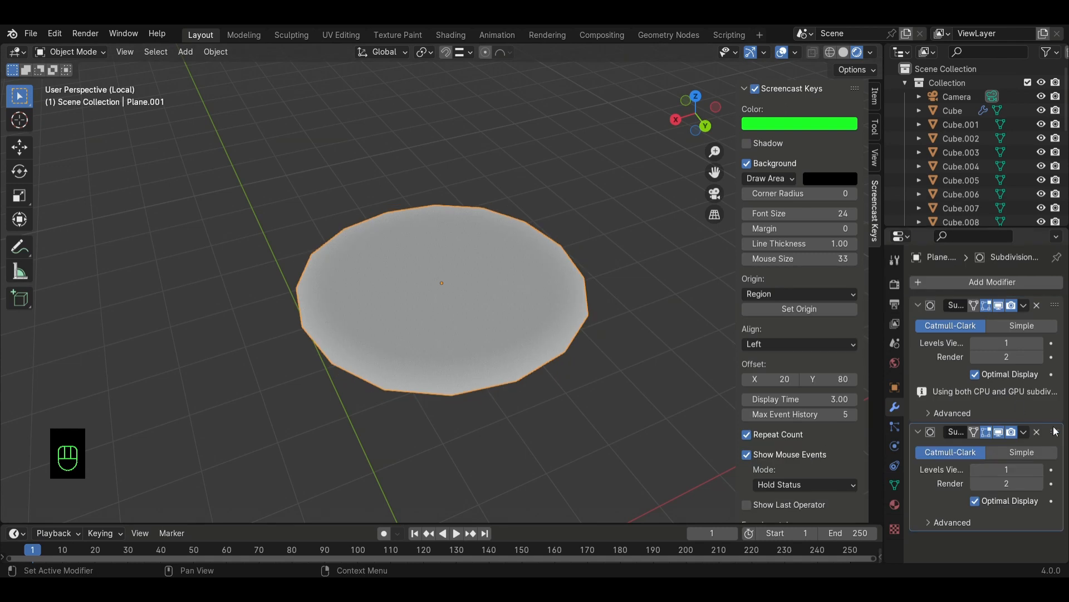
{"action": "left_click", "coordinate": [1037, 431]}
- Set the plane's subdivision to level 2 for both viewport and render
{"action": "left_click", "coordinate": [1041, 343]}
{"action": "left_click", "coordinate": [1041, 356]}
{"action": "left_click", "coordinate": [1040, 343]}
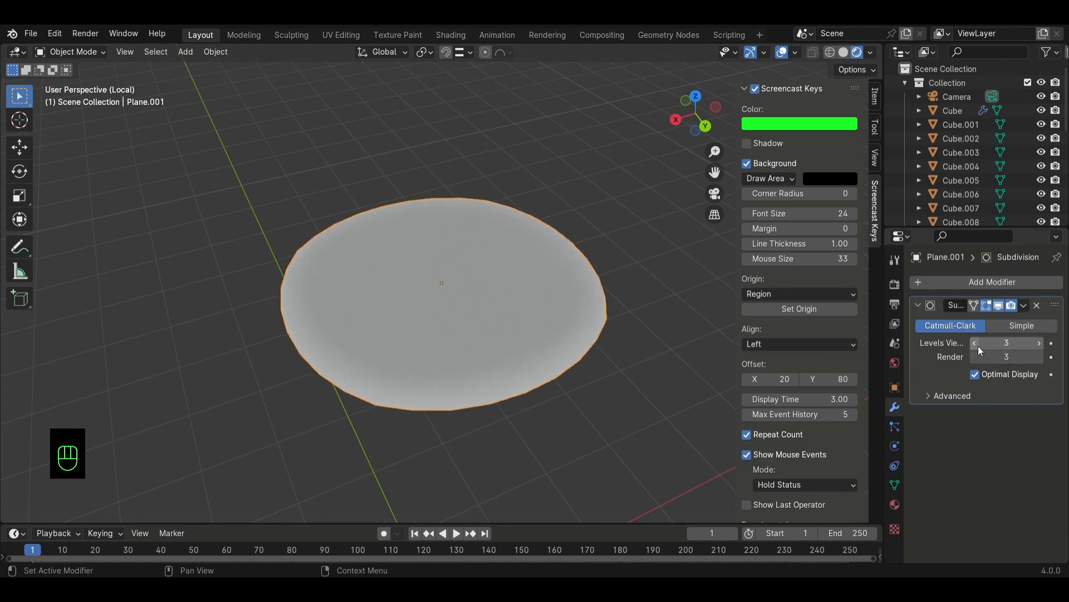
- Vertex-bevel one corner of the plane and scale the two neighbouring corners inward to form a narrow leaf shape
{"action": "key", "text": "Tab"}
{"action": "key", "text": "ctrl+shift+b"}
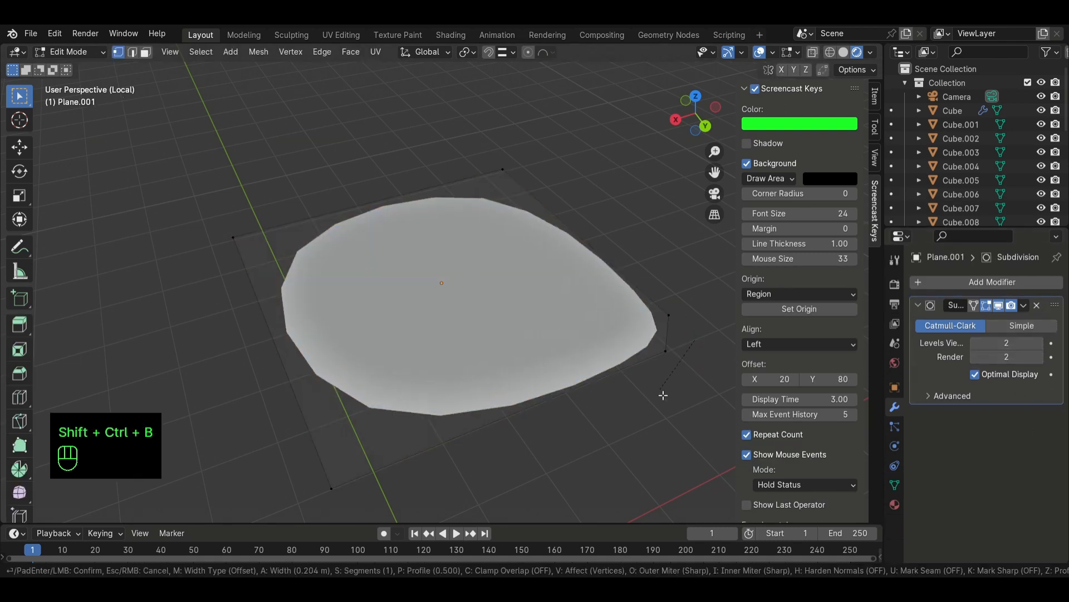
{"action": "left_click", "coordinate": [509, 171], "text": "shift"}
{"action": "key", "text": "s"}
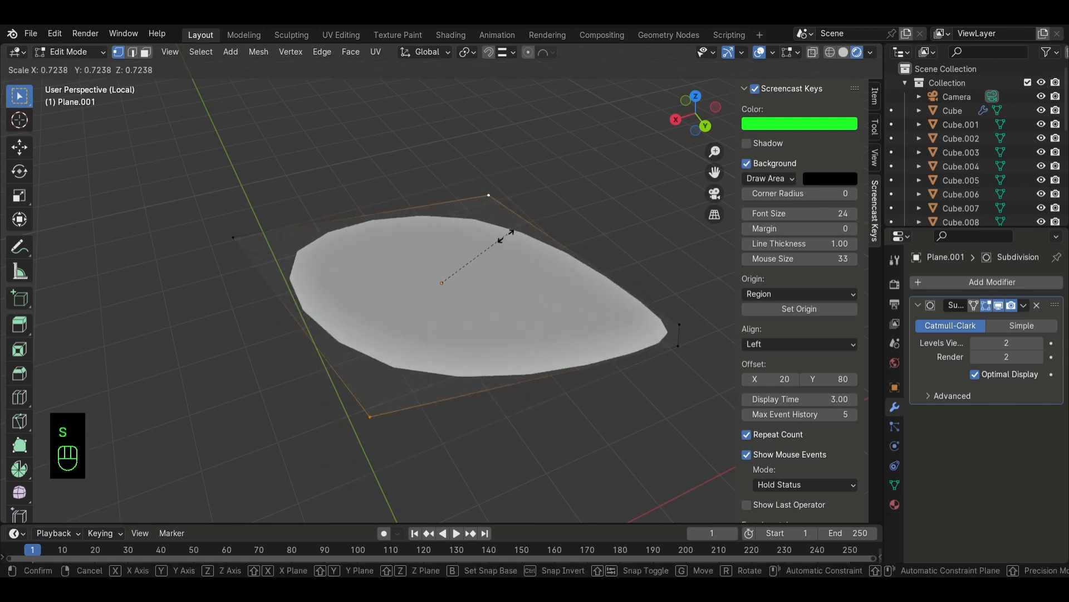
{"action": "left_click", "coordinate": [463, 271]}
{"action": "middle_click_drag", "start_coordinate": [464, 273], "coordinate": [508, 281]}
- Add a loop cut across the leaf and move a pair of opposite edge vertices along Z
{"action": "key", "text": "ctrl+r"}
{"action": "double_click", "coordinate": [451, 322]}
{"action": "left_click", "coordinate": [429, 252]}
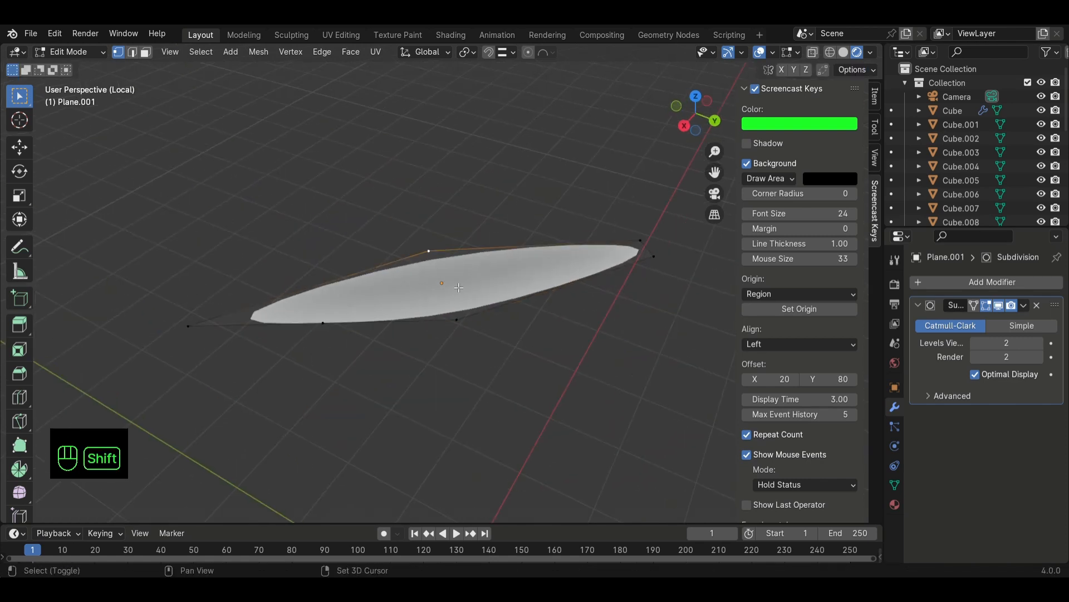
{"action": "left_click", "coordinate": [458, 323], "text": "shift"}
{"action": "key", "text": "g"}
{"action": "key", "text": "z"}
{"action": "left_click", "coordinate": [470, 333]}
- Select the vertices at both leaf tips and lower them along Z to arch the leaf
{"action": "left_click", "coordinate": [194, 364]}
{"action": "middle_click_drag", "start_coordinate": [470, 333], "coordinate": [530, 292]}
{"action": "left_click", "coordinate": [623, 214], "text": "shift"}
{"action": "key", "text": "g"}
{"action": "key", "text": "z"}
{"action": "left_click", "coordinate": [641, 278]}
- Add a Solidify modifier to the leaf with a thickness of -0.01 m and switch back to Object Mode
{"action": "left_click", "coordinate": [1024, 283]}
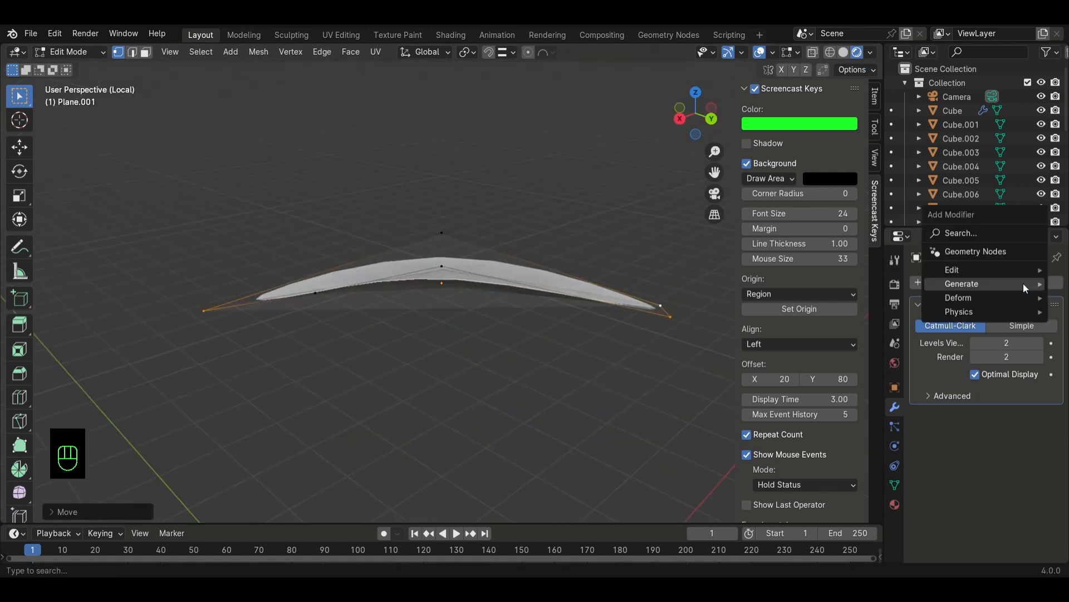
{"action": "mouse_move", "coordinate": [1011, 285]}
{"action": "left_click", "coordinate": [865, 447]}
{"action": "scroll", "coordinate": [1014, 470], "scroll_direction": "down", "scroll_amount": 2}
{"action": "left_click_drag", "start_coordinate": [1014, 414], "coordinate": [1023, 414]}
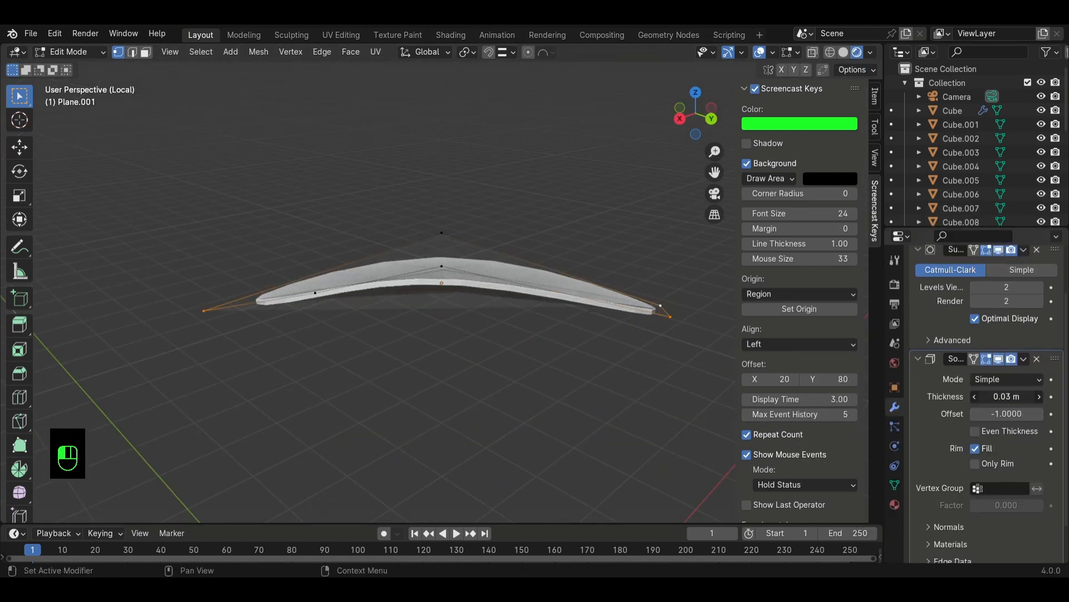
{"action": "middle_click_drag", "start_coordinate": [501, 396], "coordinate": [525, 403]}
{"action": "key", "text": "Tab"}
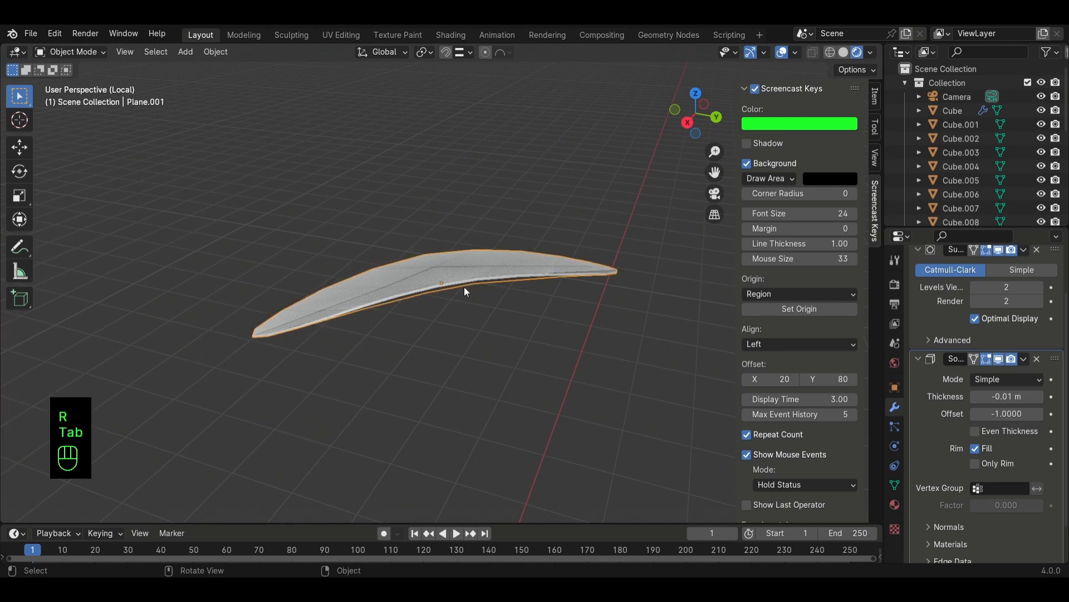
- Rotate the leaf, leave local view, and scale it down to fit the fort
{"action": "key", "text": "r"}
{"action": "left_click", "coordinate": [471, 322]}
{"action": "mouse_move", "coordinate": [471, 322]}
{"action": "middle_mouse_down"}
{"action": "mouse_move", "coordinate": [569, 333]}
{"action": "mouse_move", "coordinate": [560, 332]}
{"action": "mouse_move", "coordinate": [573, 303]}
{"action": "mouse_move", "coordinate": [442, 333]}
{"action": "mouse_move", "coordinate": [401, 367]}
{"action": "mouse_move", "coordinate": [470, 312]}
{"action": "middle_mouse_up"}
{"action": "left_click", "coordinate": [565, 327]}
{"action": "key", "text": "Tab"}
{"action": "key", "text": "Tab"}
{"action": "key", "text": "slash"}
{"action": "key", "text": "s"}
{"action": "left_click", "coordinate": [454, 313]}
- Move the leaf along Y in front of the fort, rotate it upright about Y, and place it near the ground
{"action": "key", "text": "g"}
{"action": "key", "text": "y"}
{"action": "left_click", "coordinate": [307, 351]}
{"action": "middle_click_drag", "start_coordinate": [307, 350], "coordinate": [420, 327]}
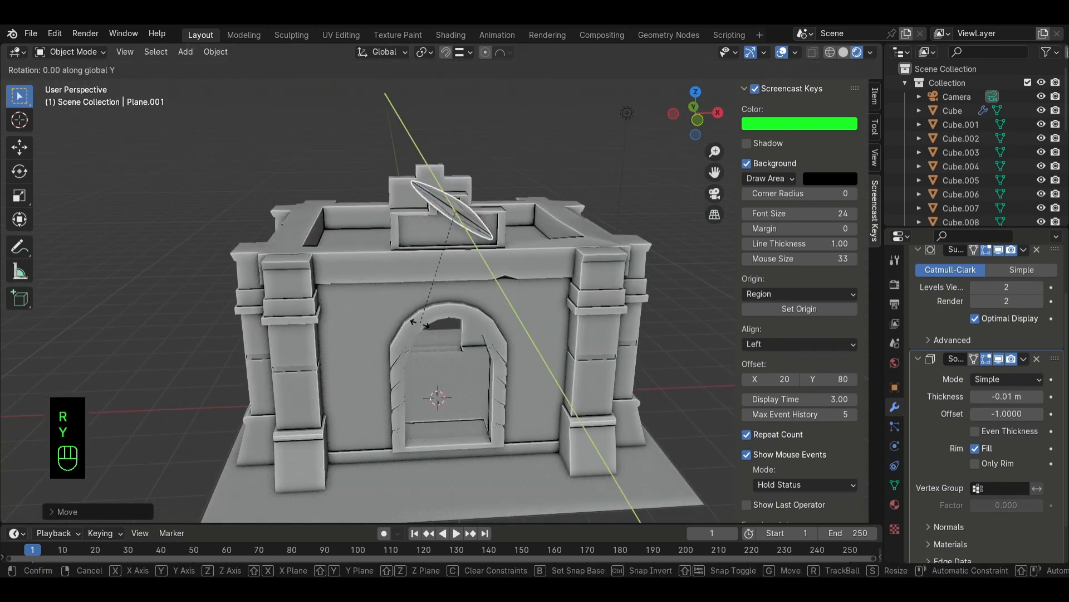
{"action": "left_click", "coordinate": [264, 285]}
{"action": "middle_click_drag", "start_coordinate": [264, 285], "coordinate": [449, 304]}
{"action": "key", "text": "g"}
{"action": "left_click", "coordinate": [452, 59]}
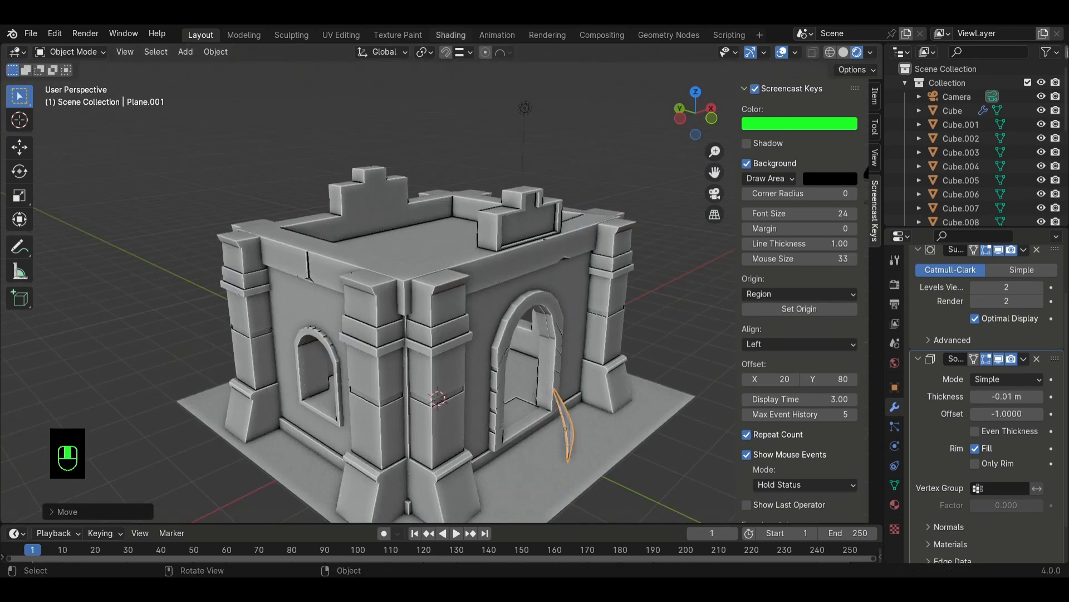
- Move the leaf along X beside the fort's corner and scale it down further
{"action": "middle_click_drag", "start_coordinate": [484, 340], "coordinate": [504, 282]}
{"action": "key", "text": "g"}
{"action": "key", "text": "x"}
{"action": "left_click", "coordinate": [426, 404]}
{"action": "key", "text": "s"}
{"action": "middle_click_drag", "start_coordinate": [426, 404], "coordinate": [537, 439]}
{"action": "left_click", "coordinate": [492, 438]}
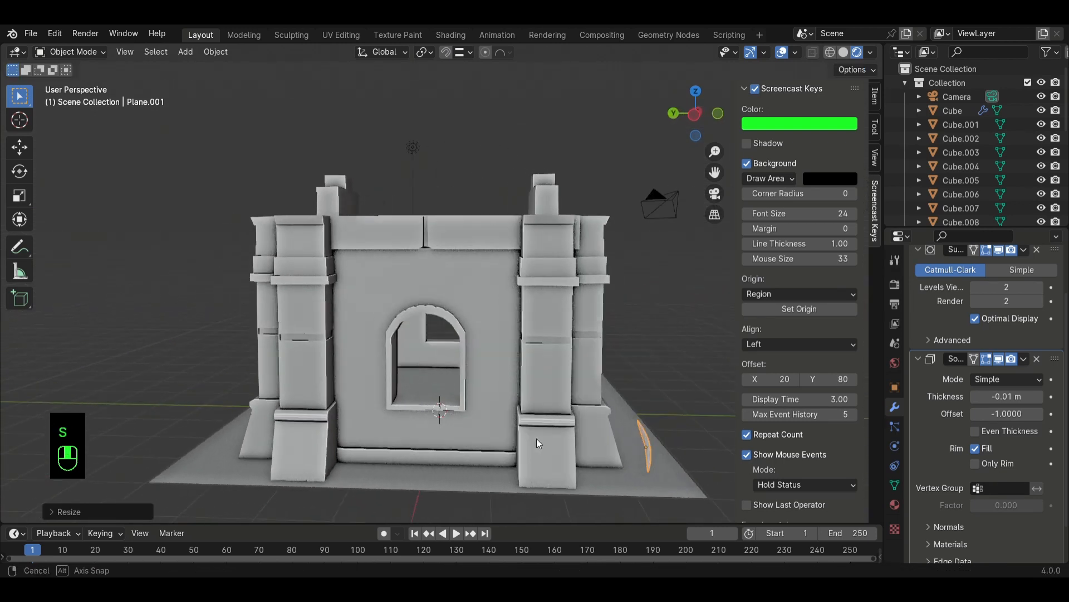
- Position the leaf along Y and Z so it stands on the ground by the corner pillar's base
{"action": "key", "text": "g"}
{"action": "key", "text": "y"}
{"action": "left_click", "coordinate": [604, 473]}
{"action": "middle_click_drag", "start_coordinate": [604, 474], "coordinate": [470, 478]}
{"action": "key", "text": "g"}
{"action": "key", "text": "z"}
{"action": "left_click", "coordinate": [596, 509]}
{"action": "left_click", "coordinate": [528, 489]}
- Duplicate the leaf, rotate the copy 90° about Z, and move it along Y next to the original
{"action": "key", "text": "shift+d"}
{"action": "type", "text": "45"}
{"action": "key", "text": "KP_Enter"}
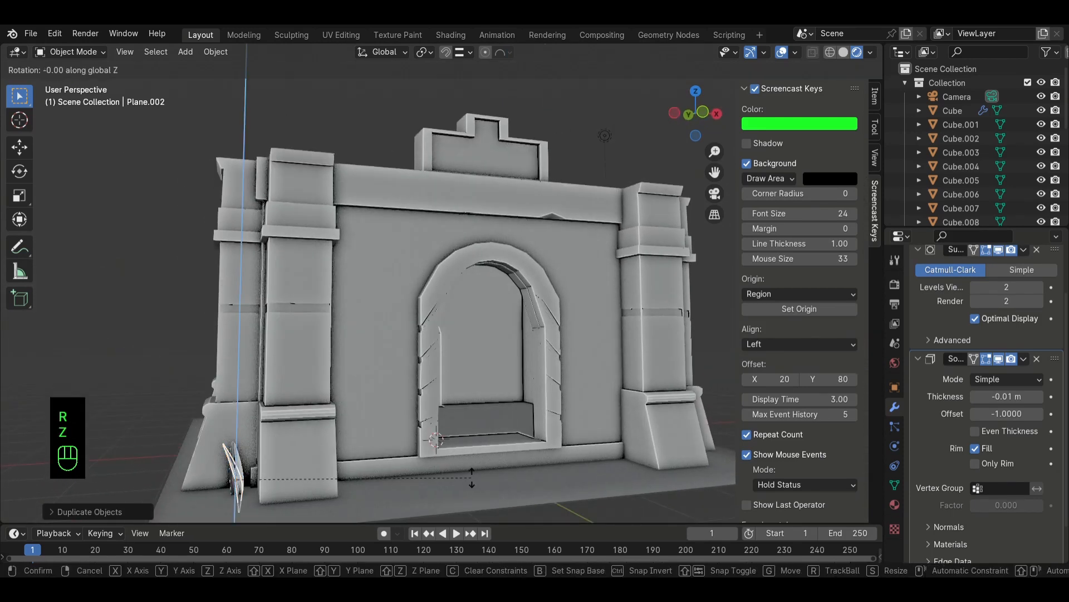
{"action": "type", "text": "90"}
{"action": "key", "text": "KP_Enter"}
{"action": "key", "text": "g"}
{"action": "middle_click_drag", "start_coordinate": [249, 508], "coordinate": [410, 495]}
{"action": "key", "text": "y"}
{"action": "left_click", "coordinate": [334, 511]}
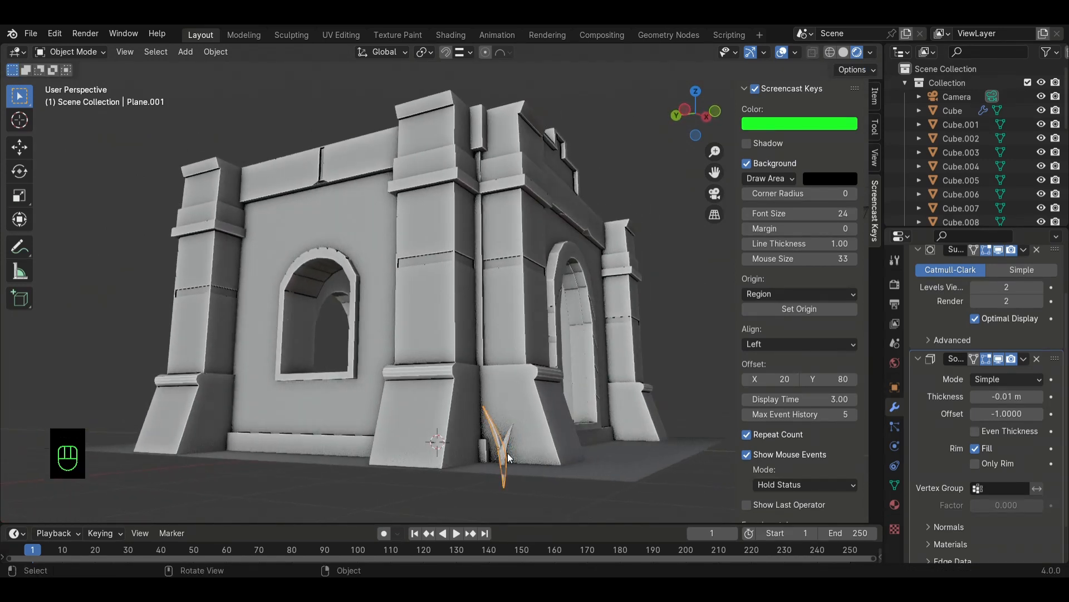
- Isolate the leaves together with the ground plane in local view
{"action": "left_click", "coordinate": [516, 470], "text": "shift"}
{"action": "key", "text": "slash"}
{"action": "middle_click_drag", "start_coordinate": [710, 272], "coordinate": [696, 315]}
{"action": "scroll", "coordinate": [501, 357], "scroll_direction": "up", "scroll_amount": 4}
{"action": "middle_click_drag", "start_coordinate": [497, 368], "coordinate": [515, 304], "text": "shift"}
{"action": "middle_click_drag", "start_coordinate": [516, 303], "coordinate": [525, 338]}
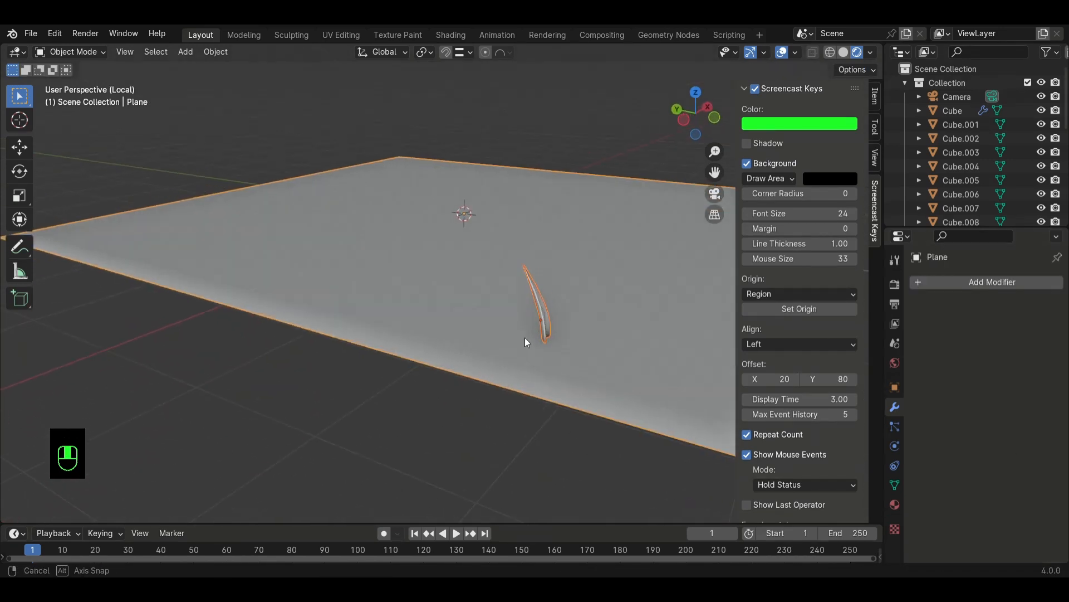
- Duplicate the leaf, rotate the copy 45° about Z, reposition it along X beside the original, and resize it
{"action": "left_click", "coordinate": [551, 321]}
{"action": "key", "text": "shift+d"}
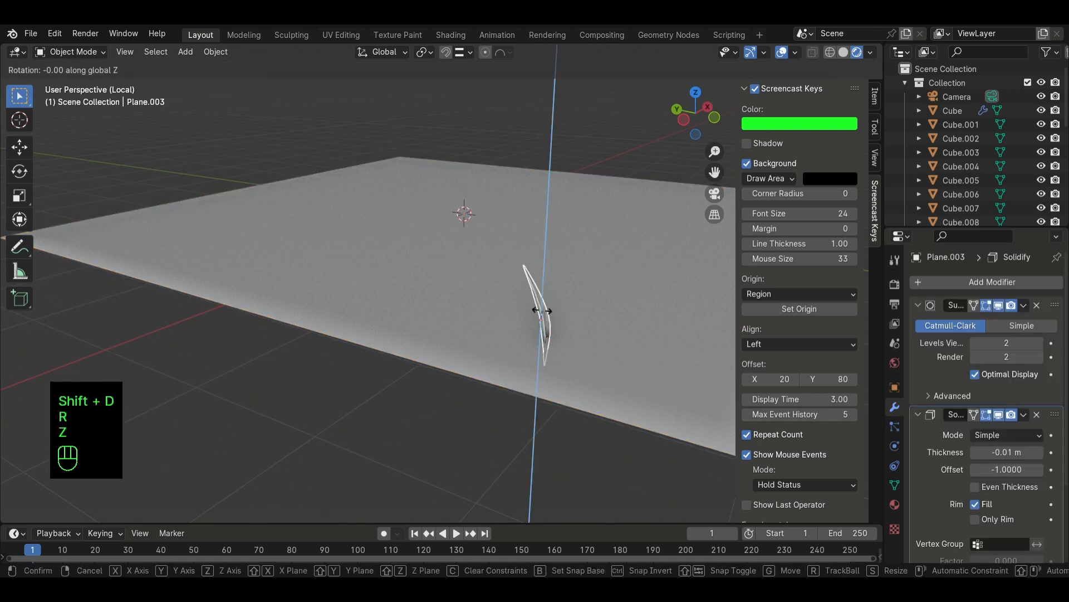
{"action": "key", "text": "KP_4"}
{"action": "key", "text": "KP_5"}
{"action": "key", "text": "KP_Enter"}
{"action": "middle_click_drag", "start_coordinate": [543, 310], "coordinate": [460, 319]}
{"action": "key", "text": "g"}
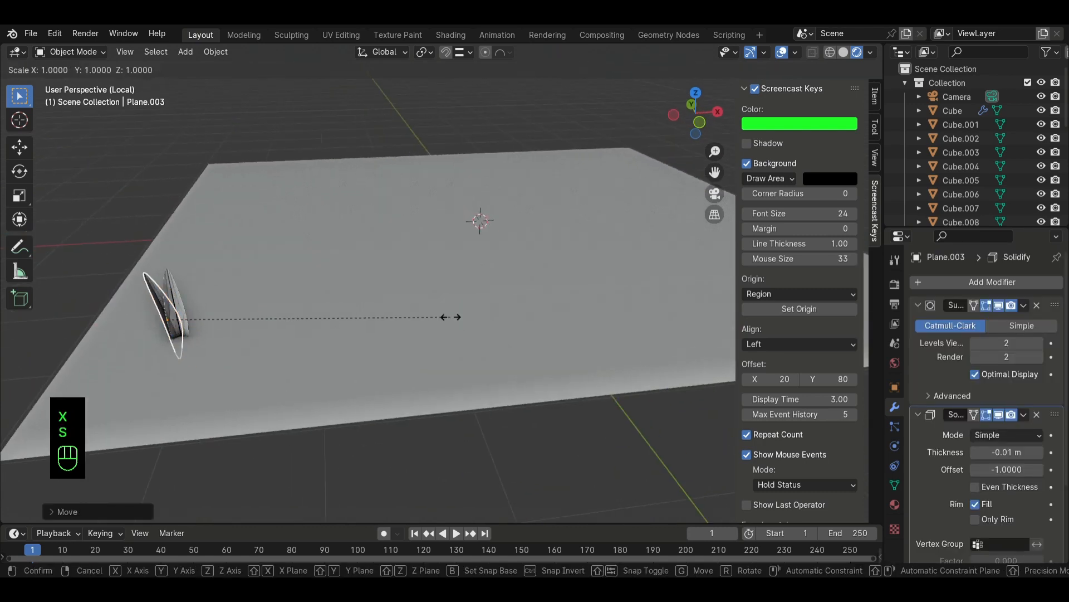
{"action": "left_click", "coordinate": [283, 318]}
{"action": "middle_click_drag", "start_coordinate": [283, 319], "coordinate": [298, 321]}
- Exit local view and adjust one leaf's height along Z at the corner pillar's base
{"action": "key", "text": "slash"}
{"action": "middle_click_drag", "start_coordinate": [486, 453], "coordinate": [440, 460]}
{"action": "left_click", "coordinate": [339, 490]}
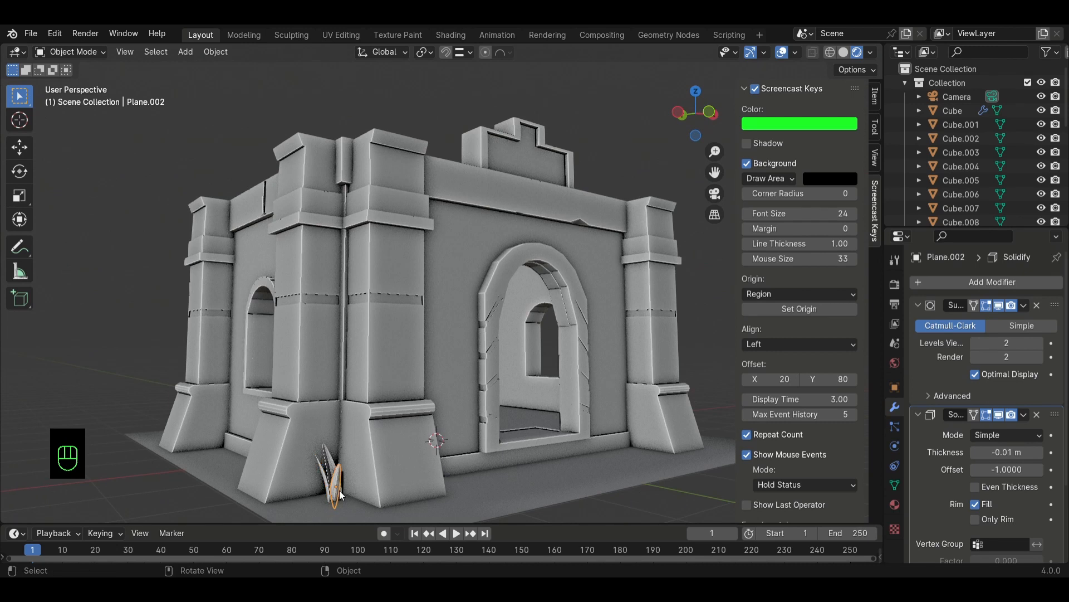
{"action": "key", "text": "g"}
{"action": "key", "text": "z"}
{"action": "left_click", "coordinate": [340, 486]}
- Duplicate the three-leaf cluster along Y to the window wall's far pillar and rotate the copy 80° about Z
{"action": "middle_click_drag", "start_coordinate": [339, 485], "coordinate": [396, 491]}
{"action": "left_click", "coordinate": [357, 483], "text": "shift"}
{"action": "left_click", "coordinate": [354, 480], "text": "shift"}
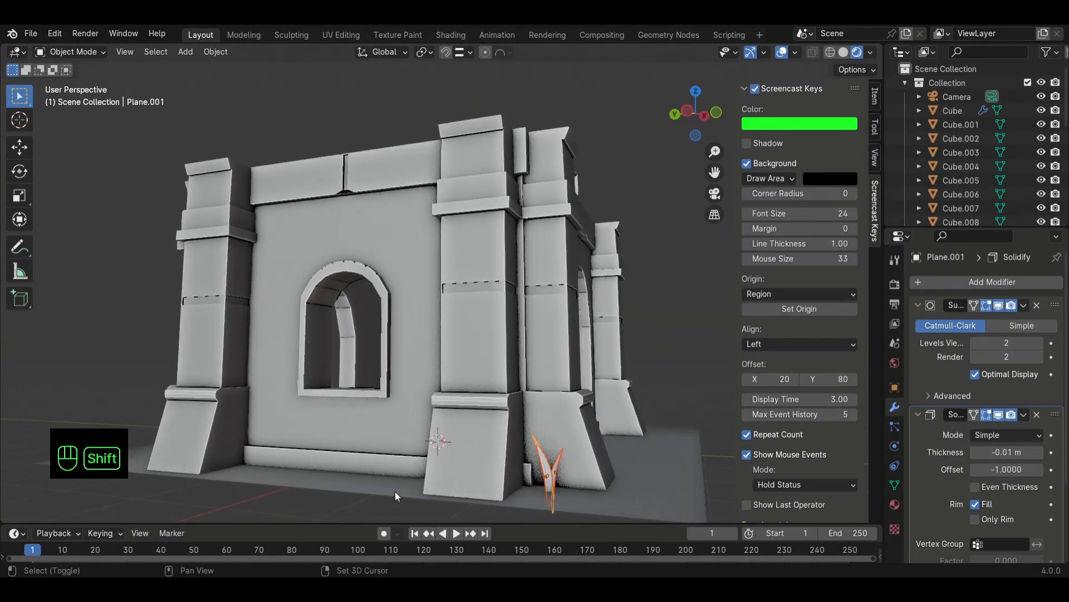
{"action": "key", "text": "shift+d"}
{"action": "key", "text": "y"}
{"action": "left_click", "coordinate": [156, 451]}
{"action": "key", "text": "r"}
{"action": "key", "text": "z"}
{"action": "key", "text": "KP_8"}
{"action": "key", "text": "KP_0"}
{"action": "key", "text": "KP_Enter"}
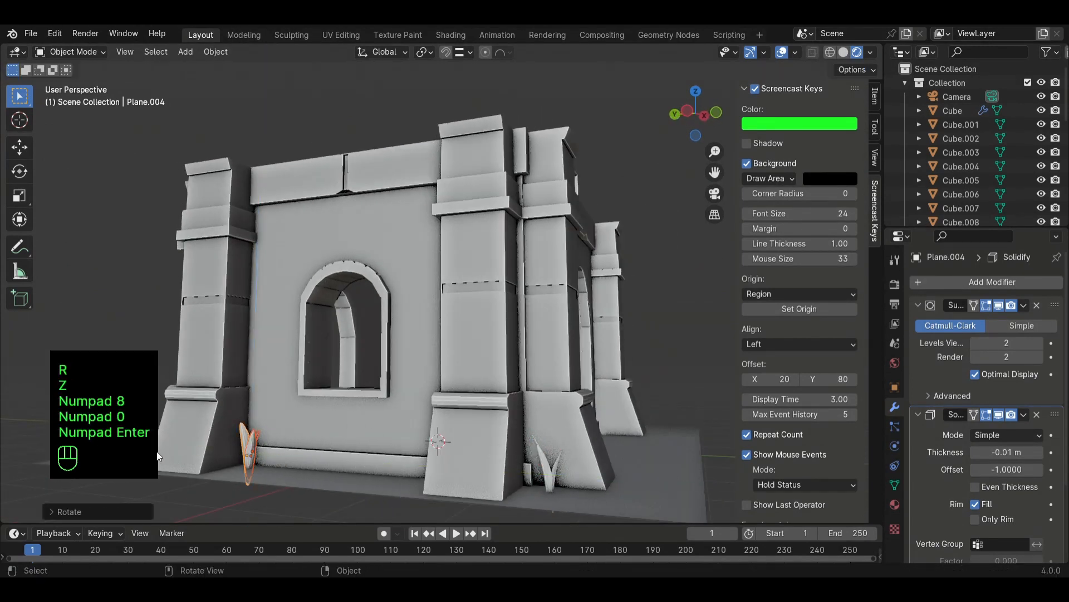
- Duplicate the leaves along Y to the gap between the next corner's pillars, and add another copy there rotated 45°
{"action": "middle_click_drag", "start_coordinate": [156, 451], "coordinate": [366, 501]}
{"action": "scroll", "coordinate": [273, 501], "scroll_direction": "down", "scroll_amount": 4}
{"action": "key", "text": "shift+d"}
{"action": "key", "text": "y"}
{"action": "left_click", "coordinate": [255, 511]}
{"action": "key", "text": "shift+d"}
{"action": "left_click", "coordinate": [419, 482]}
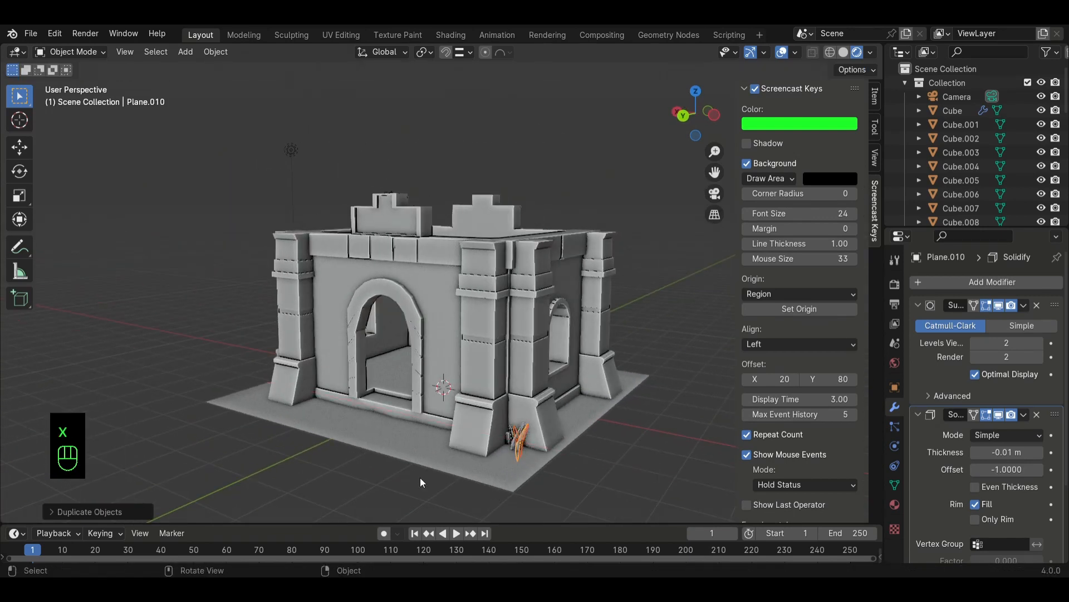
{"action": "type", "text": "45"}
{"action": "key", "text": "KP_Enter"}
- Duplicate the denser corner clump along X to the arch wall, beside its pillar
{"action": "scroll", "coordinate": [499, 452], "scroll_direction": "up", "scroll_amount": 3}
{"action": "middle_click_drag", "start_coordinate": [499, 453], "coordinate": [513, 435]}
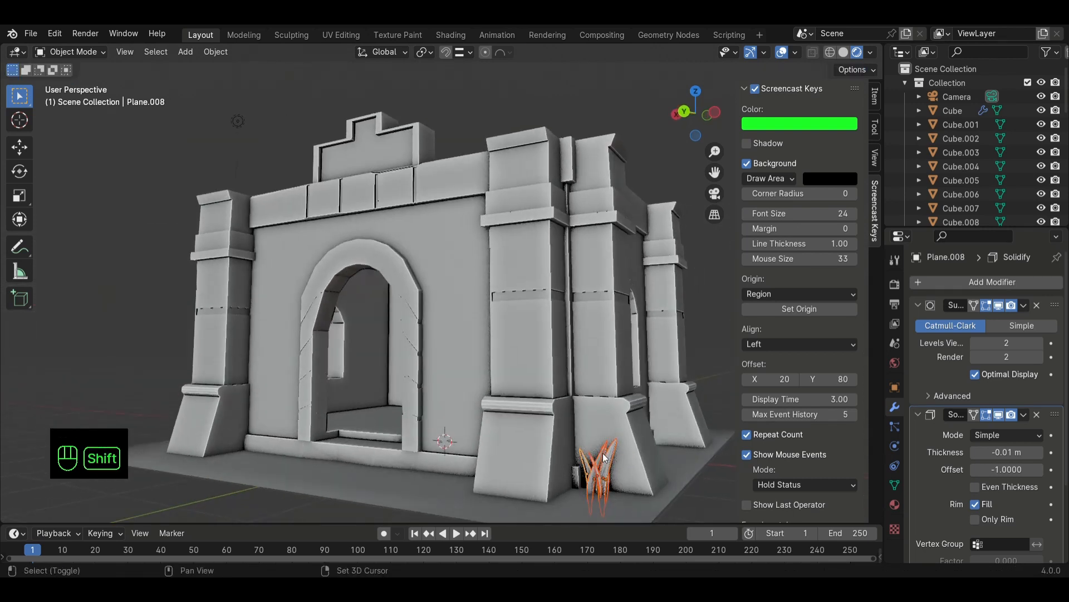
{"action": "key", "text": "shift+d"}
{"action": "key", "text": "x"}
{"action": "left_click", "coordinate": [447, 491]}
{"action": "middle_click_drag", "start_coordinate": [448, 492], "coordinate": [526, 499]}
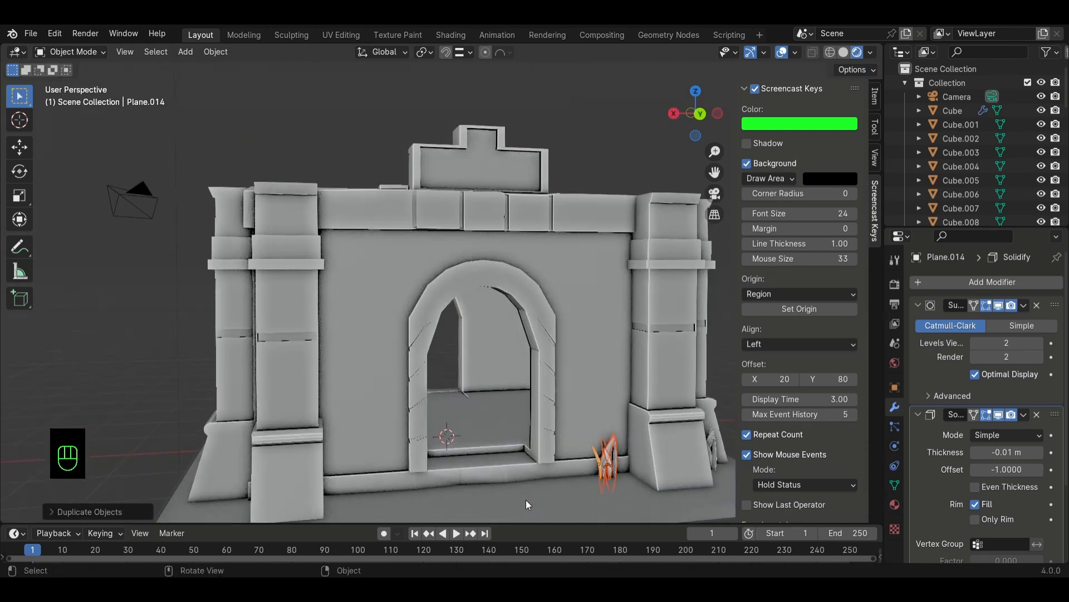
- Adjust the copied clump along Y and X against the arch wall's base and rotate it 50° about Z
{"action": "key", "text": "g"}
{"action": "key", "text": "y"}
{"action": "left_click", "coordinate": [530, 505]}
{"action": "key", "text": "g"}
{"action": "key", "text": "x"}
{"action": "left_click", "coordinate": [537, 503]}
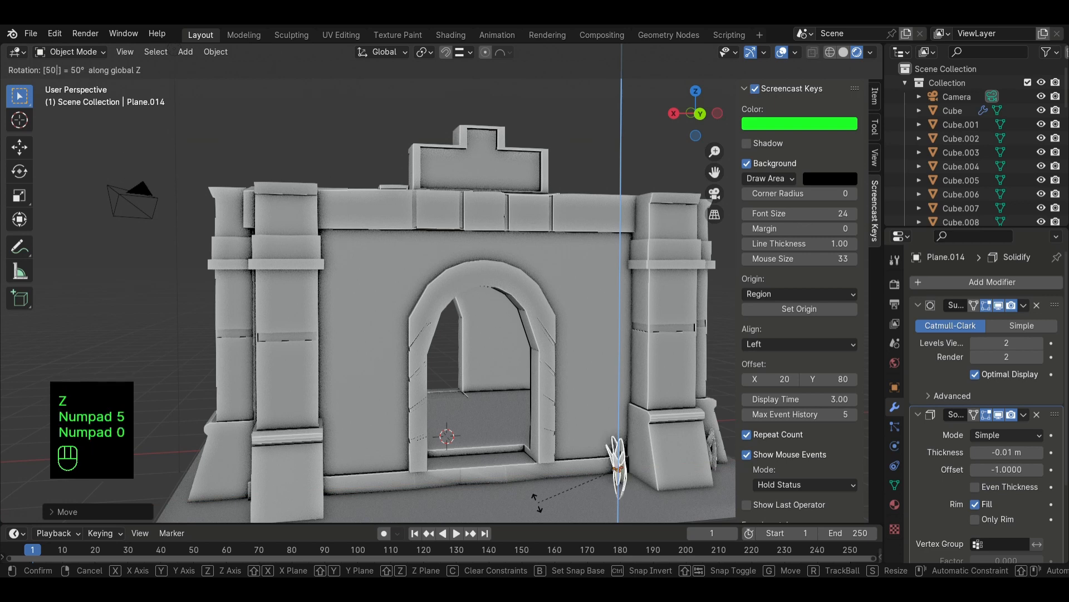
{"action": "key", "text": "KP_Enter"}
{"action": "middle_click_drag", "start_coordinate": [536, 501], "coordinate": [544, 509]}
- Duplicate the clump along X to the pillar on the other side of the archway
{"action": "key", "text": "shift+d"}
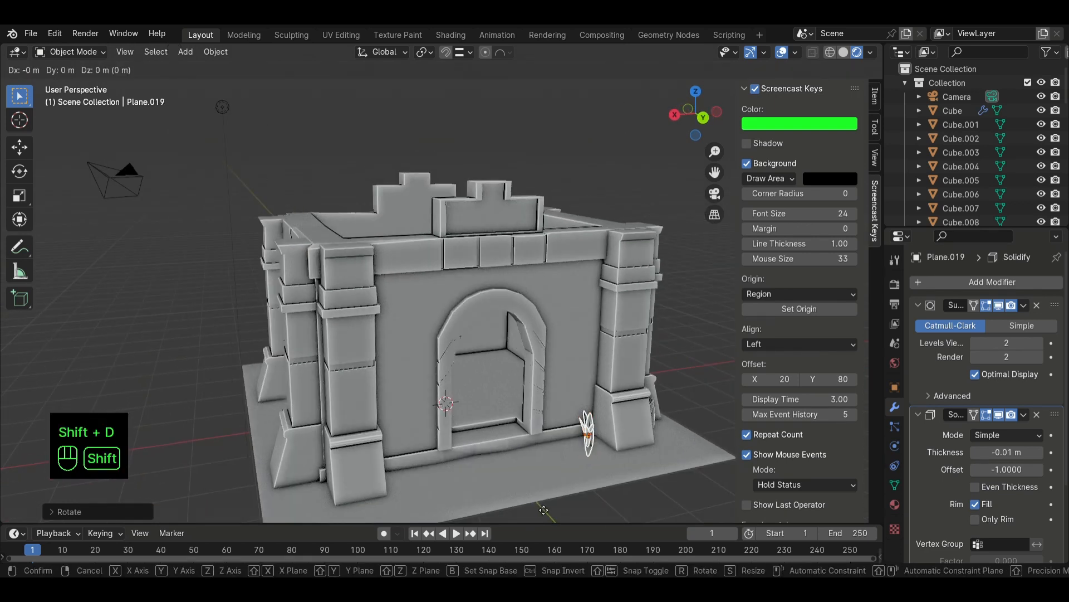
{"action": "key", "text": "x"}
{"action": "left_click", "coordinate": [356, 510]}
- Try rotating the copied clump by 34°, and undo the rotation
{"action": "key", "text": "r"}
{"action": "key", "text": "KP_3"}
{"action": "key", "text": "KP_4"}
{"action": "key", "text": "KP_Enter"}
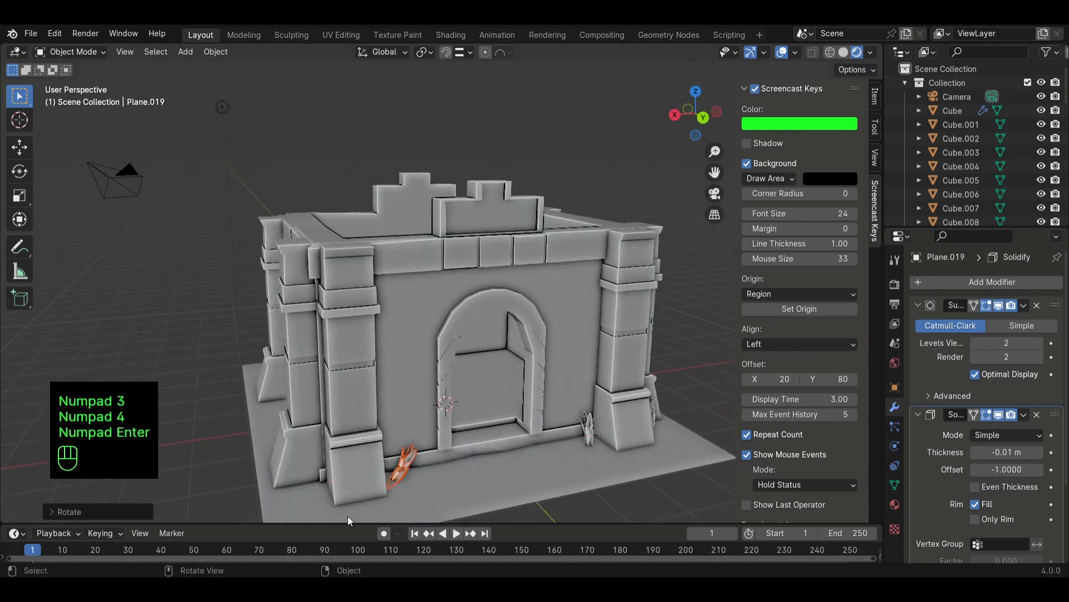
{"action": "key", "text": "ctrl+z"}
- Rotate the copied clump beside the arch wall's second pillar by 75°
{"action": "key", "text": "r"}
{"action": "key", "text": "KP_7"}
{"action": "key", "text": "KP_5"}
{"action": "key", "text": "KP_Enter"}
{"action": "mouse_move", "coordinate": [412, 508]}
{"action": "middle_mouse_down"}
{"action": "mouse_move", "coordinate": [477, 510]}
{"action": "mouse_move", "coordinate": [400, 509]}
{"action": "middle_mouse_up"}
- Duplicate the clump along X around the corner and position it beside the pillar on the opposite window wall
{"action": "key", "text": "shift+d"}
{"action": "key", "text": "x"}
{"action": "left_click", "coordinate": [312, 506]}
{"action": "key", "text": "g"}
{"action": "key", "text": "y"}
{"action": "middle_click_drag", "start_coordinate": [312, 507], "coordinate": [347, 489]}
{"action": "left_click", "coordinate": [298, 503]}
{"action": "key", "text": "g"}
{"action": "left_click", "coordinate": [389, 504]}
- Duplicate the clump along Y to the window wall's other pillar and rotate the copy
{"action": "key", "text": "shift+d"}
{"action": "key", "text": "y"}
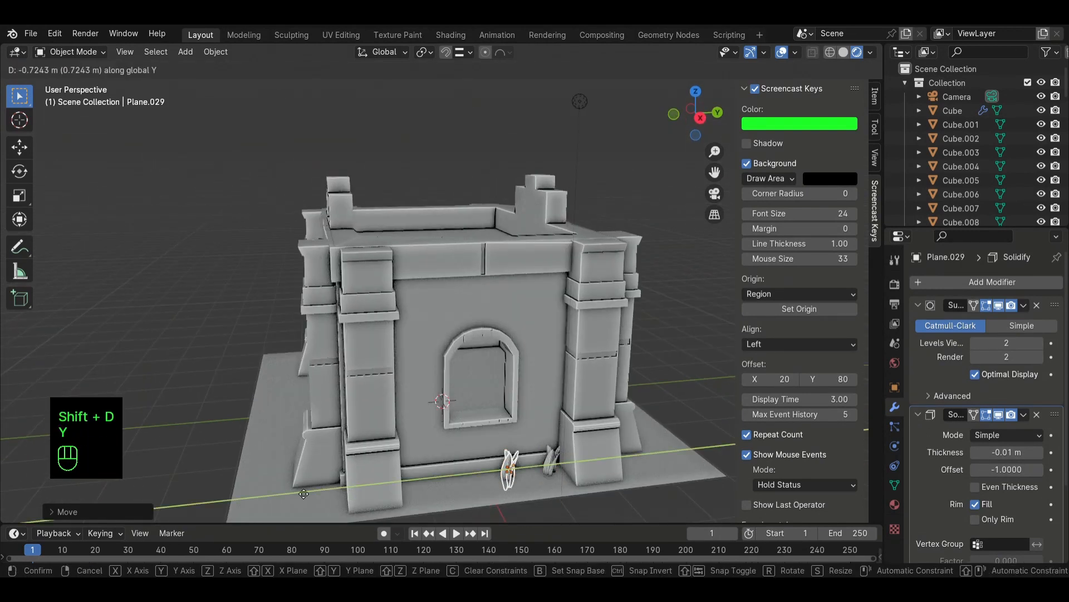
{"action": "key", "text": "r"}
{"action": "key", "text": "KP_Enter"}
- Duplicate the clump along Y into the gap between the corner pillars and rotate it 80° about Z
{"action": "key", "text": "shift+d"}
{"action": "key", "text": "g"}
{"action": "key", "text": "x"}
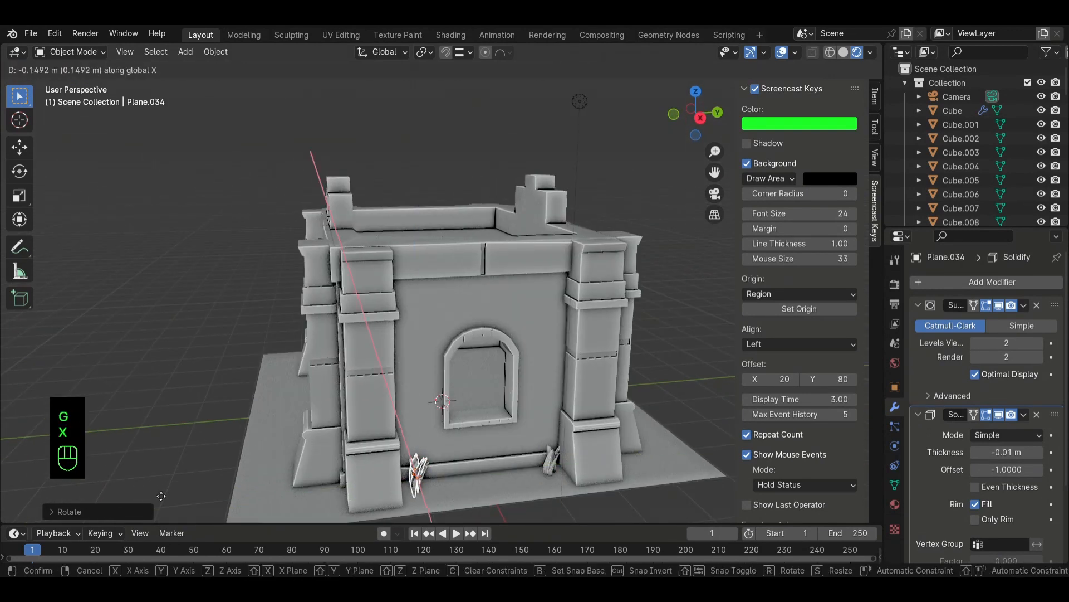
{"action": "key", "text": "y"}
{"action": "left_click", "coordinate": [313, 495]}
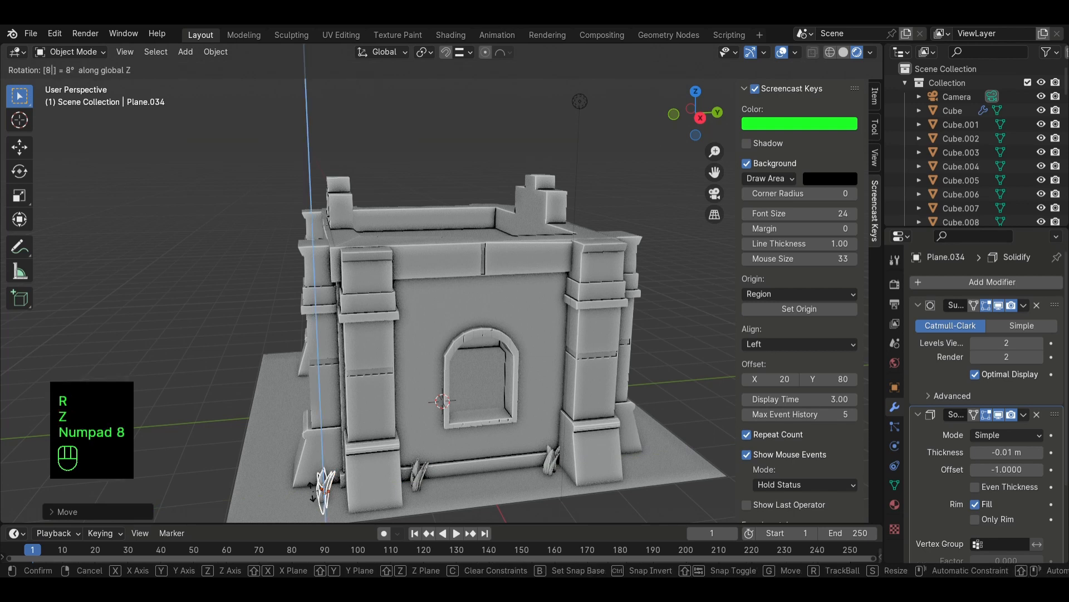
{"action": "key", "text": "KP_0"}
{"action": "key", "text": "KP_Enter"}
- Duplicate the clump to the second arch wall, beside its pillar, and rotate the copy 50° about Z
{"action": "middle_click_drag", "start_coordinate": [390, 479], "coordinate": [498, 496]}
{"action": "key", "text": "shift+d"}
{"action": "left_click", "coordinate": [465, 483]}
{"action": "key", "text": "r"}
{"action": "key", "text": "z"}
{"action": "key", "text": "KP_5"}
{"action": "key", "text": "KP_0"}
{"action": "key", "text": "KP_Enter"}
- Duplicate the clump to the opposite pillar of the second arch wall and rotate it 75° about Z
{"action": "key", "text": "shift+d"}
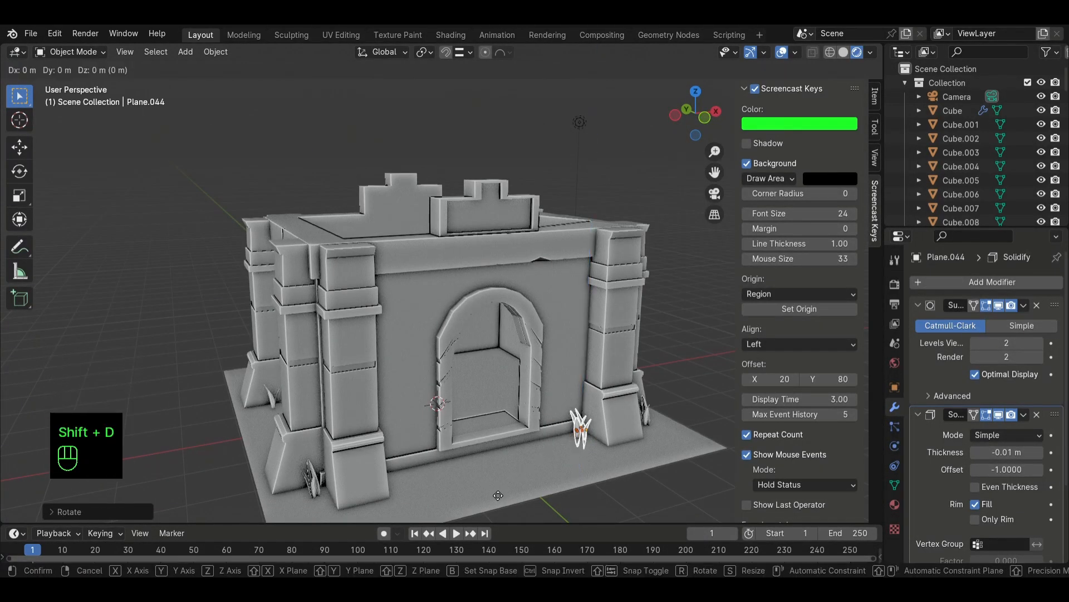
{"action": "left_click", "coordinate": [323, 517]}
{"action": "key", "text": "r"}
{"action": "key", "text": "z"}
{"action": "key", "text": "KP_7"}
{"action": "key", "text": "KP_5"}
{"action": "key", "text": "KP_Enter"}
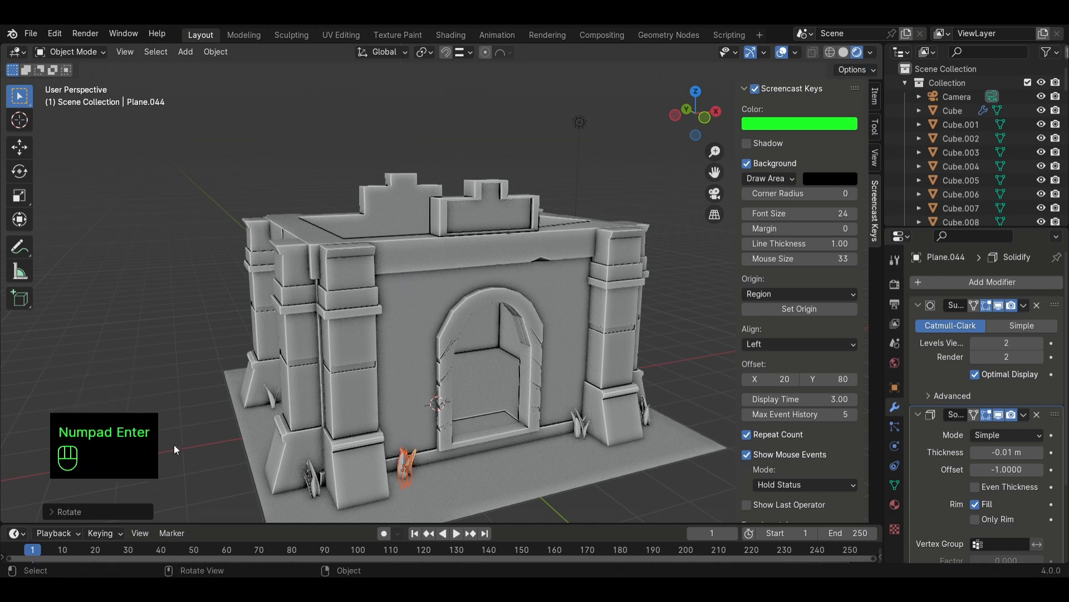
- Add a cube and move it along Y out in front of the fort
{"action": "middle_click_drag", "start_coordinate": [174, 444], "coordinate": [265, 450]}
{"action": "key", "text": "shift+s"}
{"action": "key", "text": "shift+a"}
{"action": "mouse_move", "coordinate": [279, 306]}
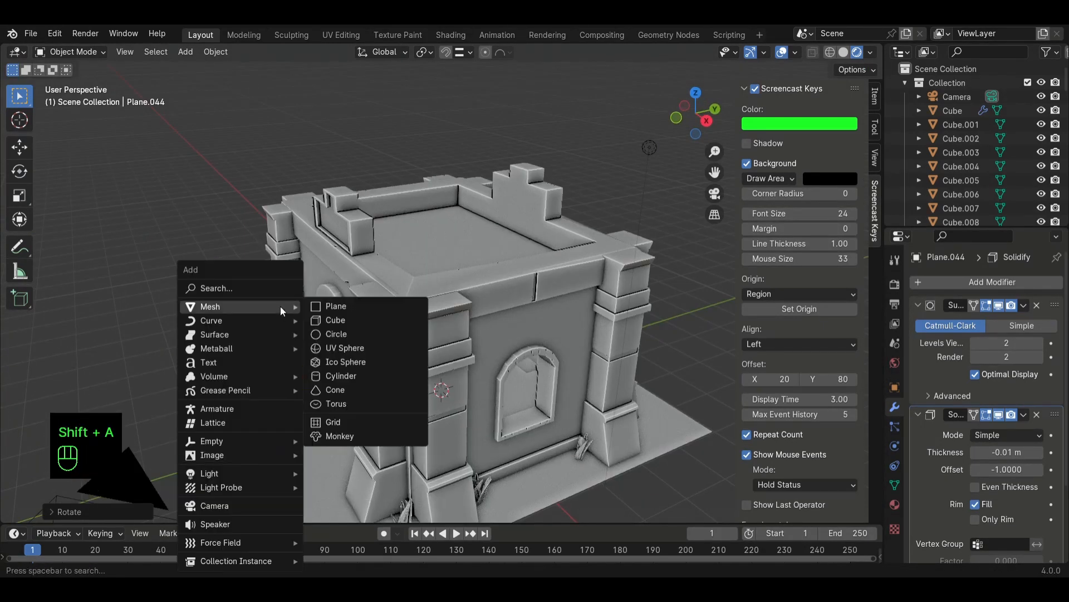
{"action": "left_click", "coordinate": [346, 328]}
{"action": "middle_click_drag", "start_coordinate": [346, 328], "coordinate": [416, 371]}
{"action": "left_click_drag", "start_coordinate": [415, 371], "coordinate": [483, 375]}
{"action": "key", "text": "g"}
{"action": "key", "text": "y"}
{"action": "left_click", "coordinate": [602, 432]}
{"action": "middle_click_drag", "start_coordinate": [602, 431], "coordinate": [480, 409]}
- Scale the new cube down and adjust its height along Z
{"action": "key", "text": "s"}
{"action": "left_click", "coordinate": [584, 410]}
{"action": "key", "text": "g"}
{"action": "key", "text": "z"}
{"action": "left_click", "coordinate": [584, 411]}
- Isolate the cube in local view and bevel several of its corner vertices, the last by about 0.93 m
{"action": "key", "text": "KP_Divide"}
{"action": "key", "text": "Tab"}
{"action": "key", "text": "shift+ctrl+b"}
{"action": "left_click", "coordinate": [593, 413]}
{"action": "left_click", "coordinate": [422, 450]}
{"action": "key", "text": "shift+ctrl+b"}
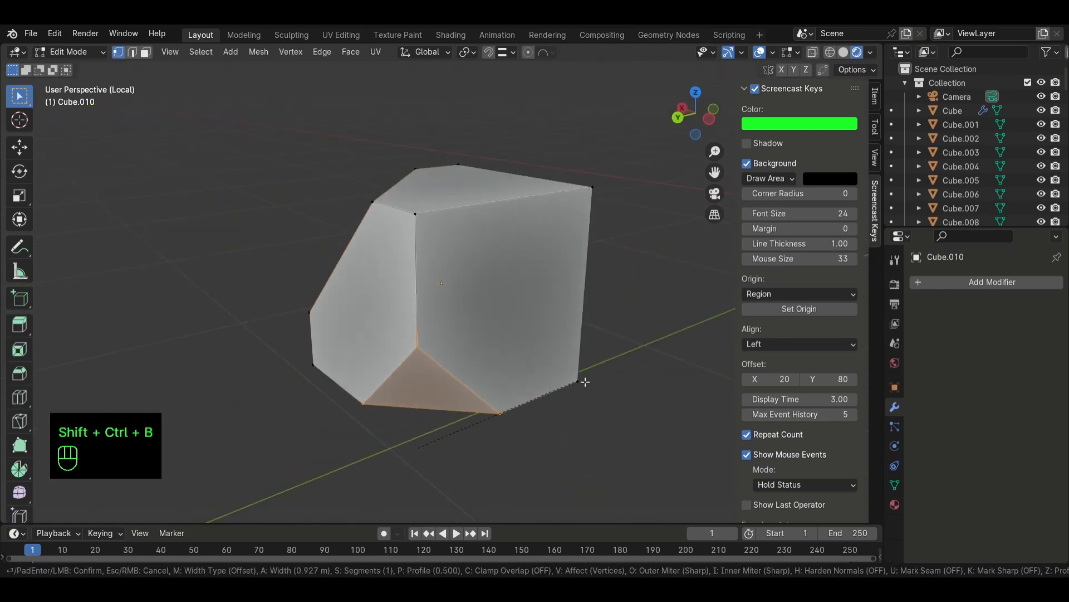
{"action": "left_click", "coordinate": [586, 382]}
- Bevel a vertical edge of the rock block and move the selected geometry along Z to slope its top
{"action": "middle_click_drag", "start_coordinate": [586, 382], "coordinate": [470, 399]}
{"action": "key", "text": "ctrl+b"}
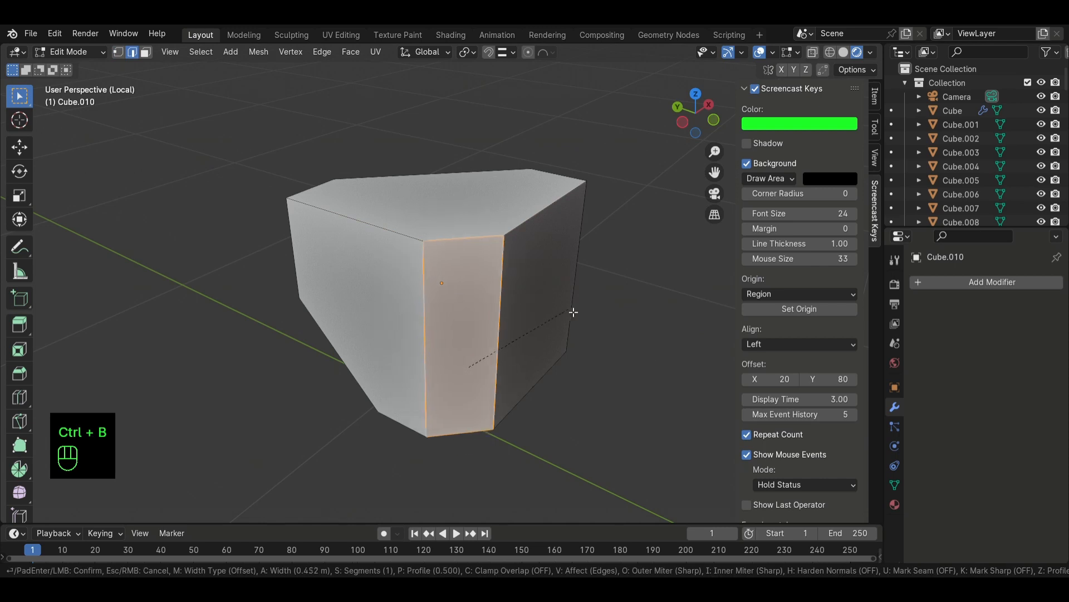
{"action": "right_click", "coordinate": [502, 278]}
{"action": "key", "text": "g"}
{"action": "key", "text": "z"}
{"action": "left_click", "coordinate": [500, 348]}
{"action": "middle_click_drag", "start_coordinate": [500, 348], "coordinate": [415, 346]}
- Bevel an upper corner vertex and a lower corner vertex of the rock block
{"action": "key", "text": "Tab"}
{"action": "key", "text": "Tab"}
{"action": "key", "text": "1"}
{"action": "left_click", "coordinate": [509, 254]}
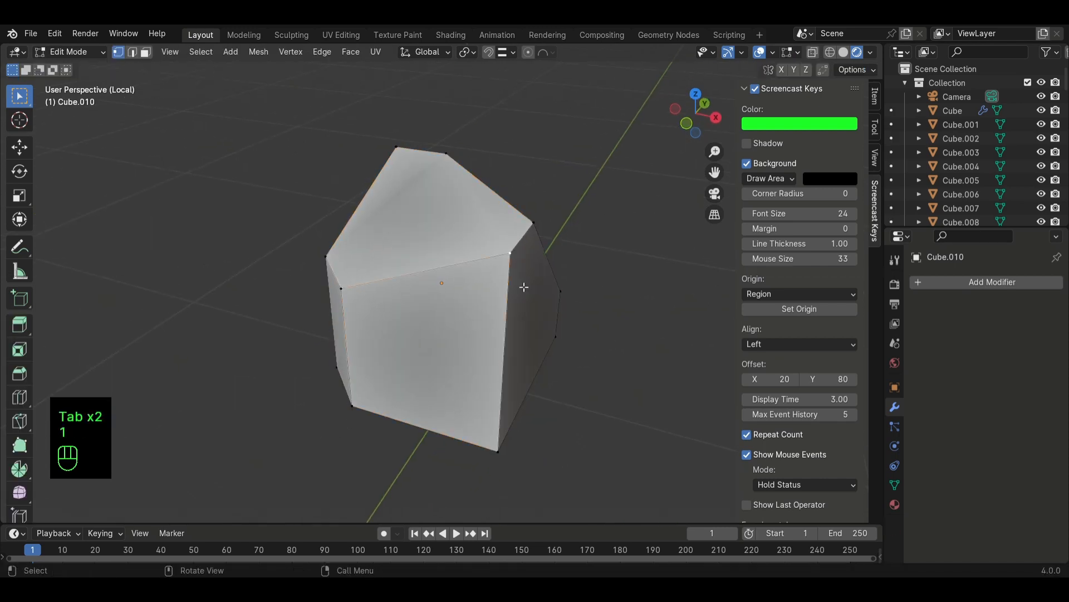
{"action": "key", "text": "shift+ctrl+b"}
{"action": "left_click", "coordinate": [501, 279]}
{"action": "middle_click_drag", "start_coordinate": [502, 278], "coordinate": [448, 298]}
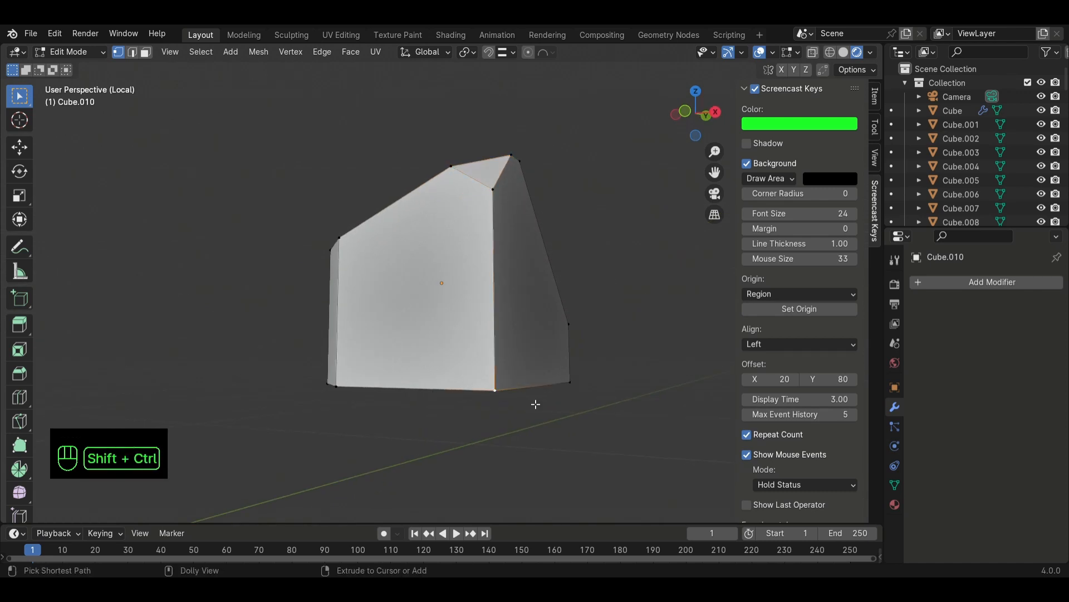
{"action": "key", "text": "shift+ctrl+b"}
{"action": "left_click", "coordinate": [601, 387]}
- Add a Subdivision Surface modifier to the rock, then leave Edit Mode and local view
{"action": "middle_click_drag", "start_coordinate": [601, 387], "coordinate": [499, 390]}
{"action": "left_click", "coordinate": [1013, 284]}
{"action": "mouse_move", "coordinate": [1014, 284]}
{"action": "left_click", "coordinate": [845, 462]}
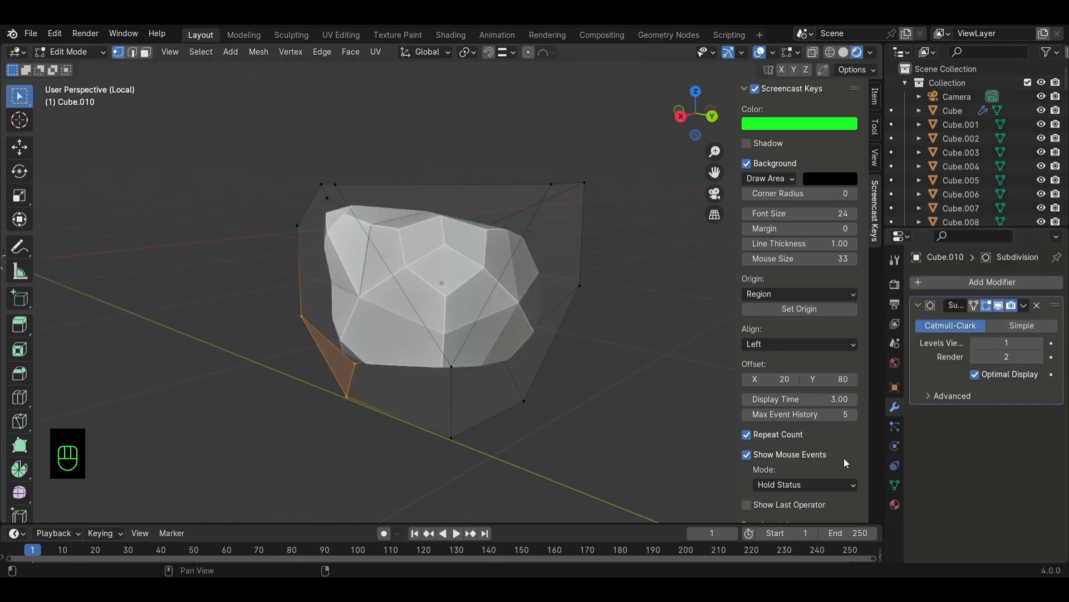
{"action": "middle_click_drag", "start_coordinate": [589, 385], "coordinate": [522, 416]}
{"action": "key", "text": "Tab"}
{"action": "key", "text": "KP_Divide"}
- Set the rock on the ground along Z and place it beside the leaf clump at the arch wall's pillar
{"action": "key", "text": "g"}
{"action": "key", "text": "z"}
{"action": "left_click", "coordinate": [555, 485]}
{"action": "middle_click_drag", "start_coordinate": [556, 485], "coordinate": [568, 480]}
{"action": "key", "text": "g"}
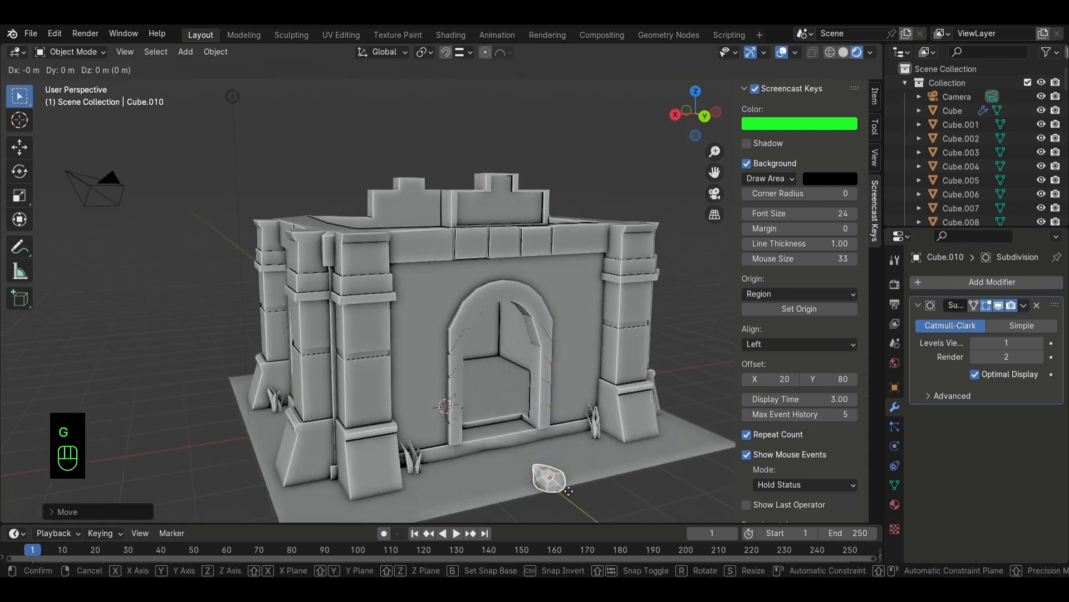
{"action": "key", "text": "y"}
{"action": "left_click", "coordinate": [537, 459]}
{"action": "left_click", "coordinate": [452, 469]}
{"action": "mouse_move", "coordinate": [453, 469]}
{"action": "middle_mouse_down"}
{"action": "mouse_move", "coordinate": [440, 477]}
{"action": "mouse_move", "coordinate": [454, 462]}
{"action": "middle_mouse_up"}
- Duplicate the rock along Y and position the copy next to the original
{"action": "key", "text": "shift+d"}
{"action": "key", "text": "y"}
{"action": "left_click", "coordinate": [431, 490]}
{"action": "key", "text": "g"}
{"action": "left_click", "coordinate": [432, 490]}
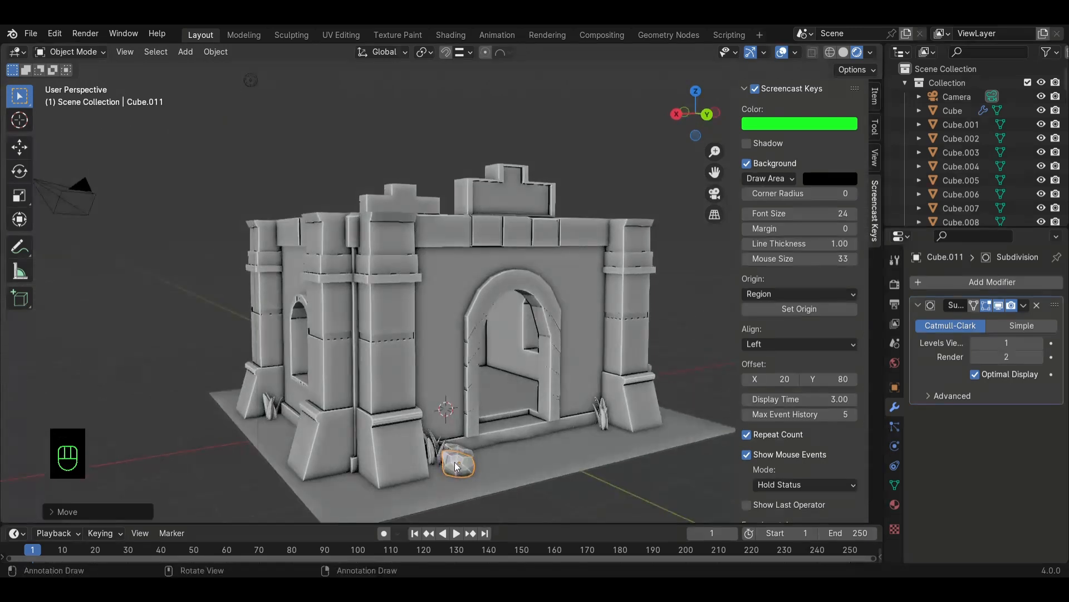
- Isolate the copied rock, enter edge editing in Edit Mode and bevel the selected edges of one side
{"action": "key", "text": "KP_Divide"}
{"action": "key", "text": "Tab"}
{"action": "key", "text": "2"}
{"action": "left_click", "coordinate": [425, 236]}
{"action": "key", "text": "ctrl+b"}
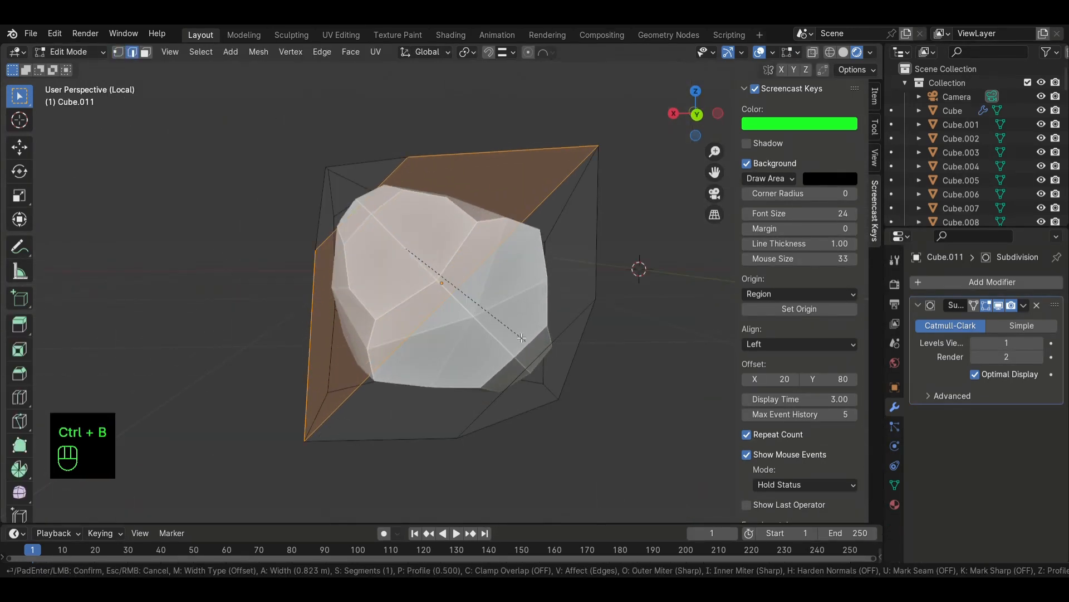
{"action": "left_click", "coordinate": [469, 196]}
- Bevel an upper corner vertex of the copied rock
{"action": "middle_click_drag", "start_coordinate": [469, 196], "coordinate": [352, 212]}
{"action": "key", "text": "1"}
{"action": "left_click", "coordinate": [336, 205]}
{"action": "key", "text": "ctrl+shift+b"}
{"action": "left_click", "coordinate": [559, 334]}
- Bevel two more corners of the copied rock from other sides, then leave Edit Mode and local view
{"action": "middle_click_drag", "start_coordinate": [563, 334], "coordinate": [485, 334]}
{"action": "left_click", "coordinate": [471, 320]}
{"action": "left_click", "coordinate": [465, 326]}
{"action": "key", "text": "ctrl+b"}
{"action": "left_click", "coordinate": [557, 437]}
{"action": "middle_click_drag", "start_coordinate": [557, 432], "coordinate": [440, 365]}
{"action": "left_click", "coordinate": [385, 334]}
{"action": "key", "text": "ctrl+b"}
{"action": "left_click", "coordinate": [563, 396]}
{"action": "middle_click_drag", "start_coordinate": [562, 396], "coordinate": [645, 277]}
{"action": "key", "text": "Tab"}
{"action": "key", "text": "slash"}
- Duplicate a rock, scale the copy down and lower it along Z in front of the other two rocks
{"action": "middle_click_drag", "start_coordinate": [332, 399], "coordinate": [369, 438]}
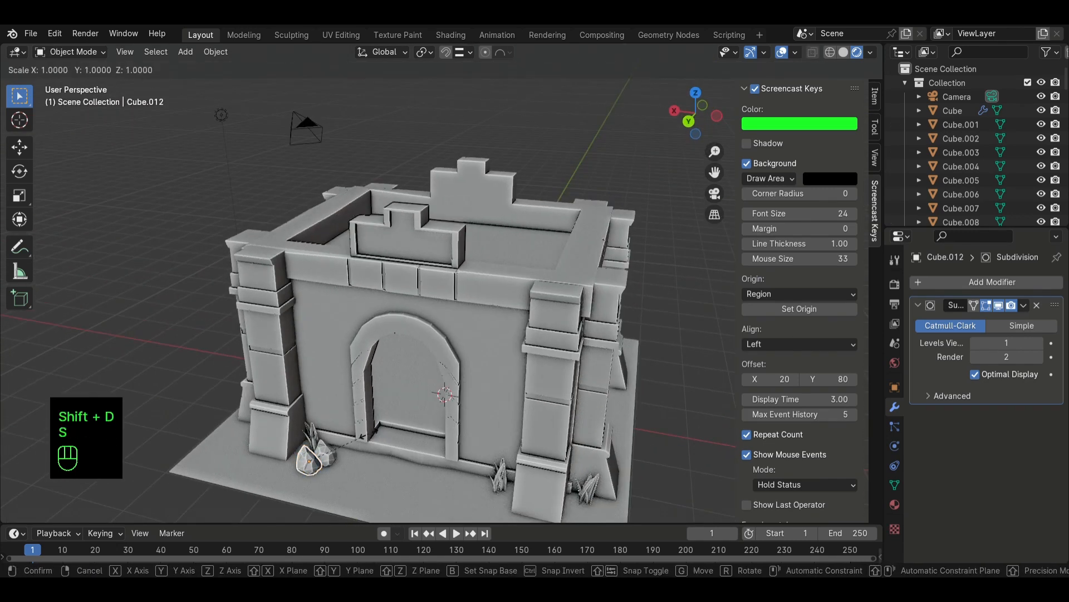
{"action": "left_click", "coordinate": [343, 449]}
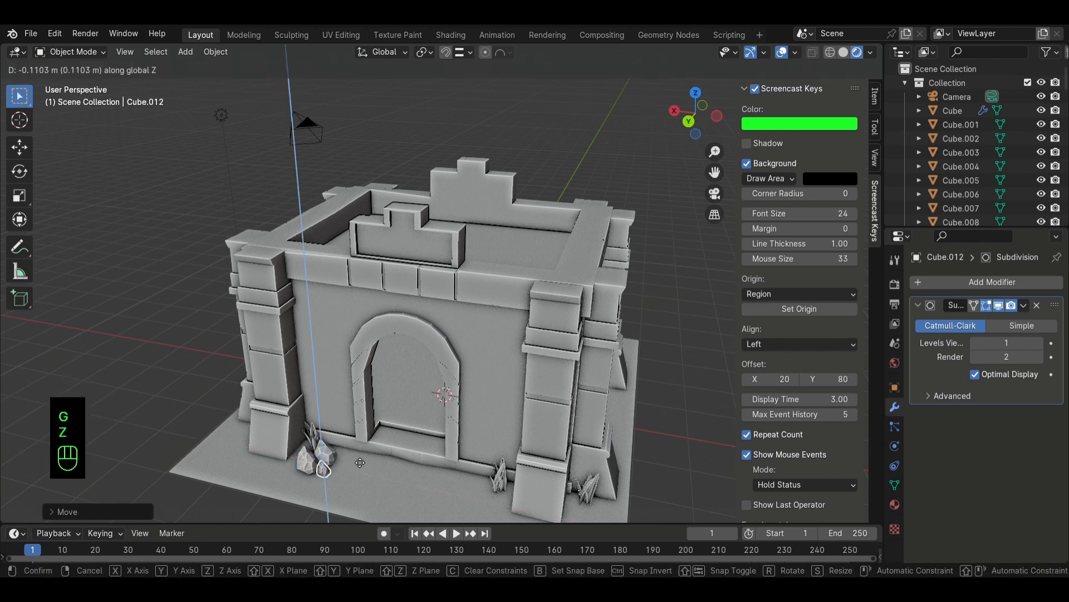
{"action": "left_click", "coordinate": [360, 464]}
- Duplicate the three-rock cluster to the leaf clump at the arch wall's other pillar and rotate the copy 80 degrees
{"action": "key", "text": "shift+d"}
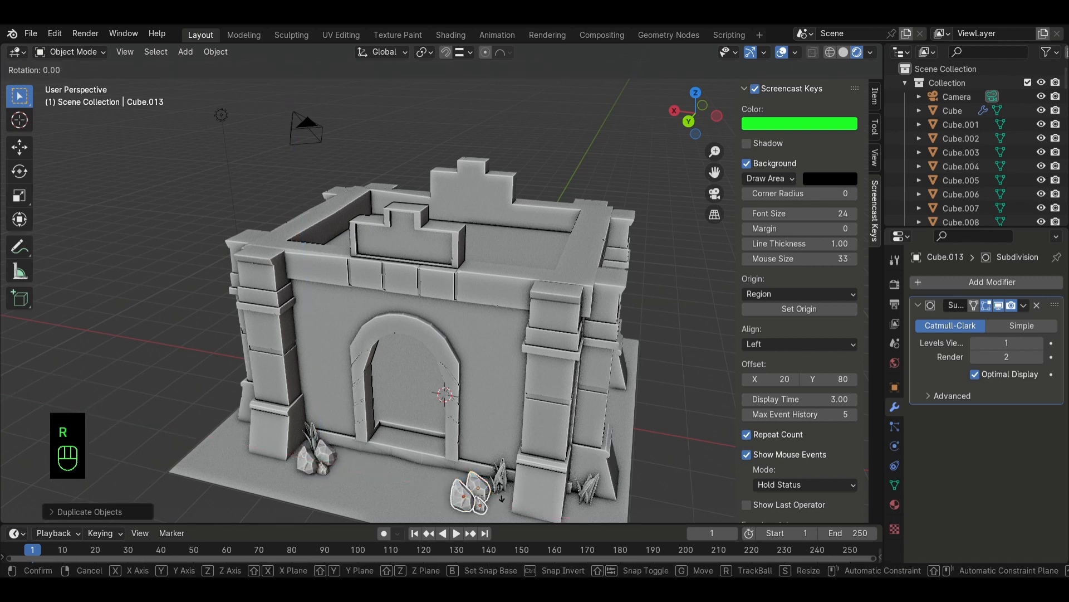
{"action": "type", "text": "80"}
{"action": "key", "text": "KP_Enter"}
{"action": "middle_click_drag", "start_coordinate": [437, 506], "coordinate": [633, 475]}
{"action": "left_click", "coordinate": [467, 509]}
- Duplicate the rock cluster along Y to the opposite arch wall
{"action": "key", "text": "shift+d"}
{"action": "key", "text": "y"}
{"action": "left_click", "coordinate": [432, 387]}
- Move the new rock cluster along Y and X until it sits beside the pillar's leaf clump
{"action": "middle_click_drag", "start_coordinate": [432, 387], "coordinate": [601, 390]}
{"action": "key", "text": "g"}
{"action": "key", "text": "Escape"}
{"action": "key", "text": "g"}
{"action": "key", "text": "y"}
{"action": "left_click", "coordinate": [542, 384]}
{"action": "key", "text": "g"}
{"action": "key", "text": "x"}
{"action": "left_click", "coordinate": [528, 403]}
{"action": "mouse_move", "coordinate": [528, 403]}
{"action": "middle_mouse_down"}
{"action": "mouse_move", "coordinate": [551, 407]}
{"action": "mouse_move", "coordinate": [496, 393]}
{"action": "mouse_move", "coordinate": [530, 405]}
{"action": "middle_mouse_up"}
- Duplicate the rock cluster to the other side of the arch opening and rotate the copy about Z
{"action": "key", "text": "shift+d"}
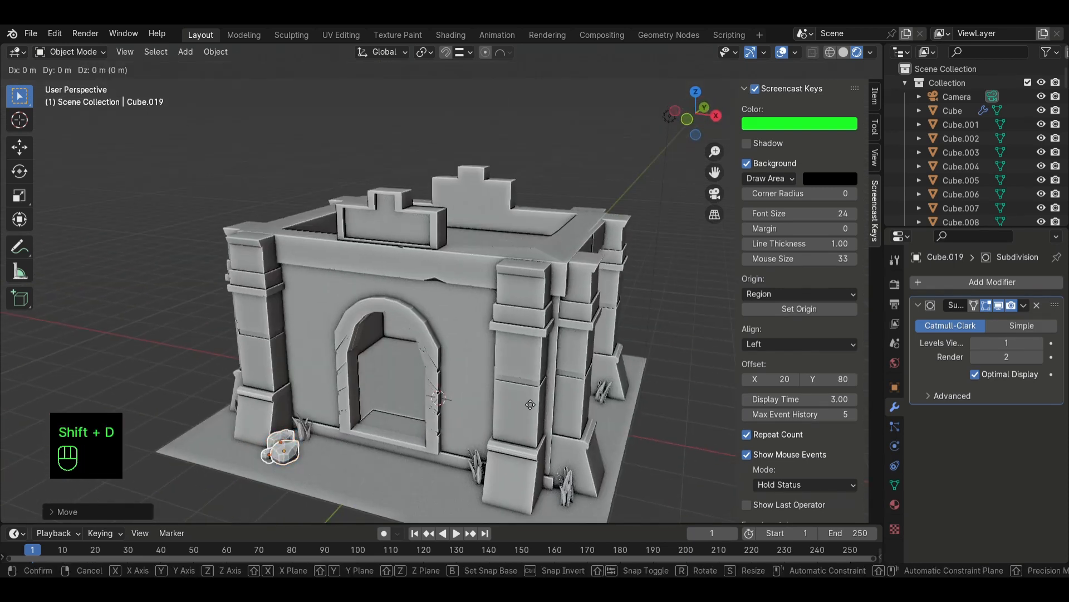
{"action": "left_click", "coordinate": [645, 409]}
{"action": "key", "text": "r"}
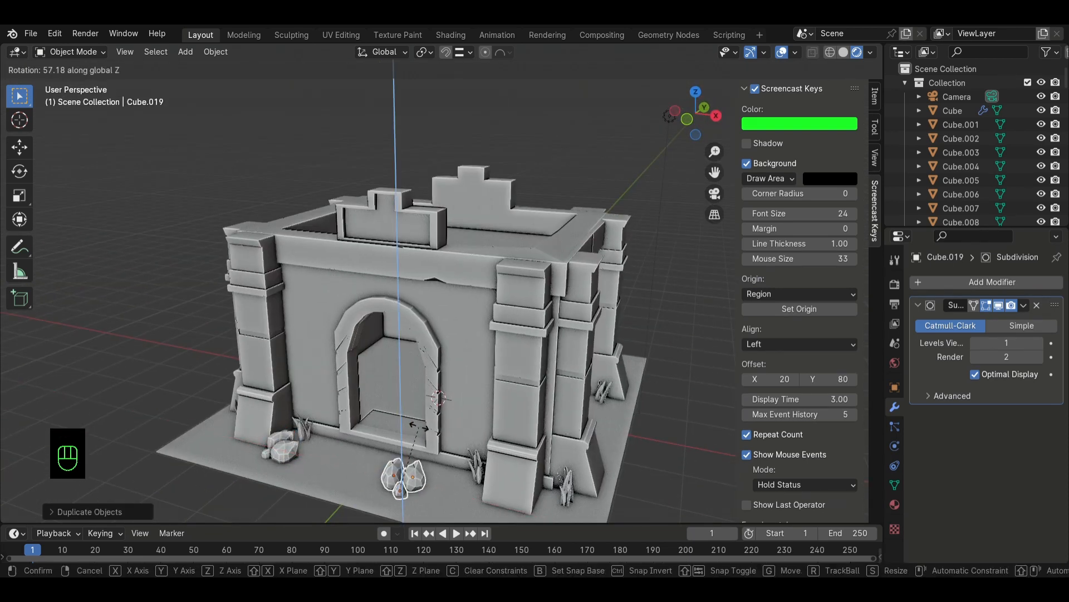
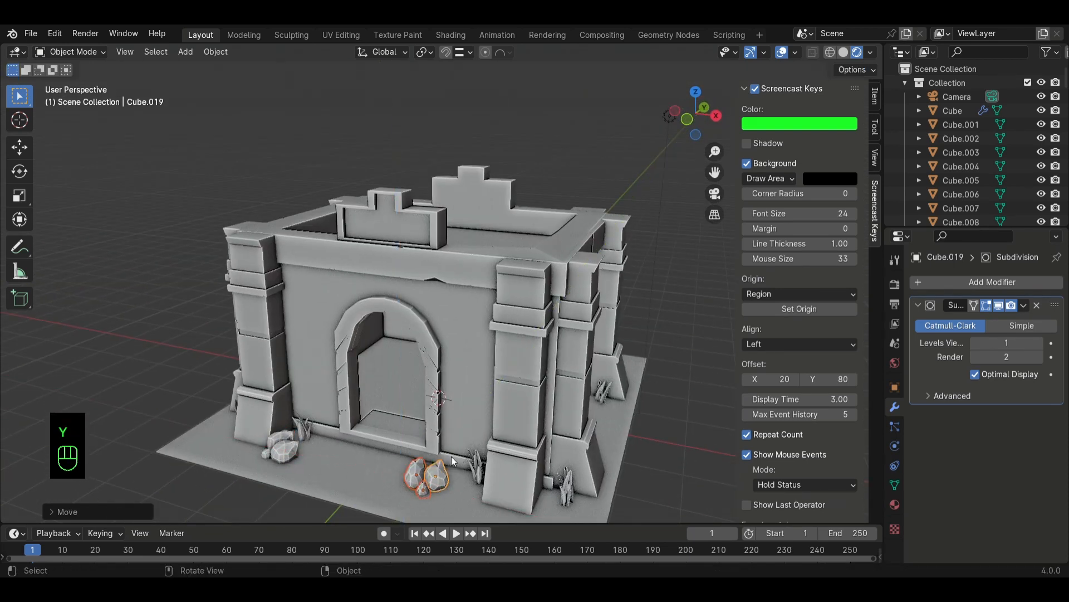
{"action": "left_click", "coordinate": [414, 474]}
{"action": "key", "text": "r"}
{"action": "key", "text": "z"}
{"action": "left_click", "coordinate": [370, 484]}
- Adjust the selection of rocks beside the arch and move the selected ones along Y
{"action": "middle_click_drag", "start_coordinate": [370, 484], "coordinate": [429, 490]}
{"action": "left_click", "coordinate": [474, 483], "text": "shift"}
{"action": "left_click", "coordinate": [484, 478], "text": "shift"}
{"action": "key", "text": "g"}
{"action": "key", "text": "y"}
{"action": "left_click", "coordinate": [504, 491]}
- Duplicate two rocks along X to the leaf clump at the corner pillar and rotate the pair about Z
{"action": "mouse_move", "coordinate": [504, 492]}
{"action": "middle_mouse_down"}
{"action": "mouse_move", "coordinate": [459, 499]}
{"action": "mouse_move", "coordinate": [497, 506]}
{"action": "middle_mouse_up"}
{"action": "key", "text": "shift+d"}
{"action": "key", "text": "x"}
{"action": "left_click", "coordinate": [467, 504]}
{"action": "key", "text": "r"}
{"action": "key", "text": "z"}
{"action": "left_click", "coordinate": [493, 512]}
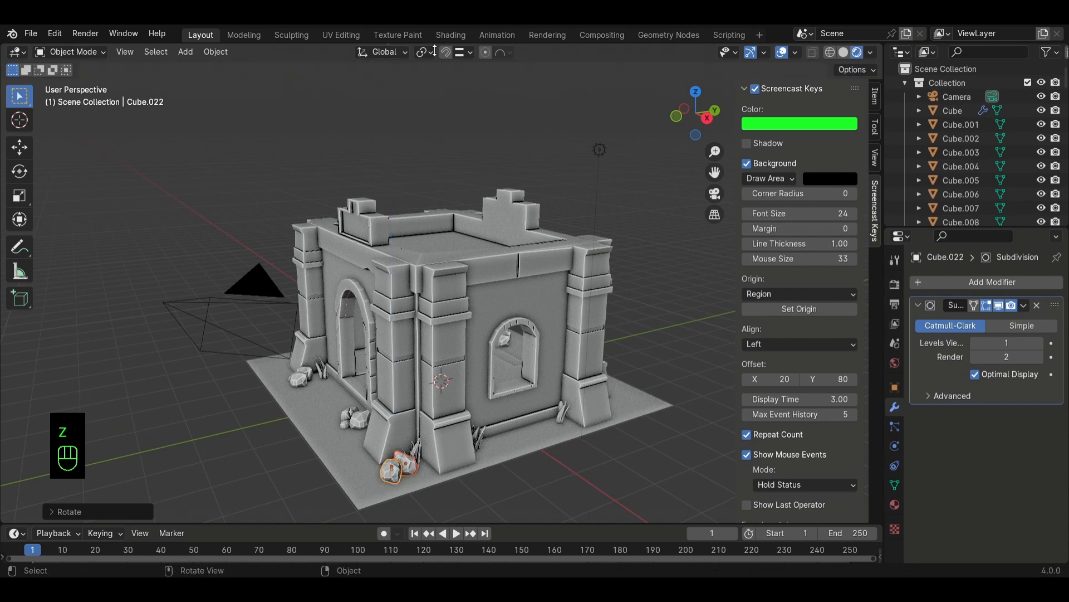
- Duplicate the rock pair along Y, rotate it about Z and shift it into place at the base of the window wall
{"action": "middle_click_drag", "start_coordinate": [356, 229], "coordinate": [557, 232]}
{"action": "key", "text": "shift+d"}
{"action": "key", "text": "y"}
{"action": "left_click", "coordinate": [516, 229]}
{"action": "key", "text": "r"}
{"action": "key", "text": "z"}
{"action": "left_click", "coordinate": [302, 365]}
{"action": "middle_click_drag", "start_coordinate": [607, 365], "coordinate": [446, 379]}
{"action": "key", "text": "g"}
{"action": "left_click", "coordinate": [520, 392]}
- Duplicate the rock pair along X to the opposite window wall
{"action": "key", "text": "shift+d"}
{"action": "key", "text": "x"}
{"action": "left_click", "coordinate": [458, 404]}
{"action": "key", "text": "g"}
{"action": "key", "text": "x"}
{"action": "left_click", "coordinate": [445, 378]}
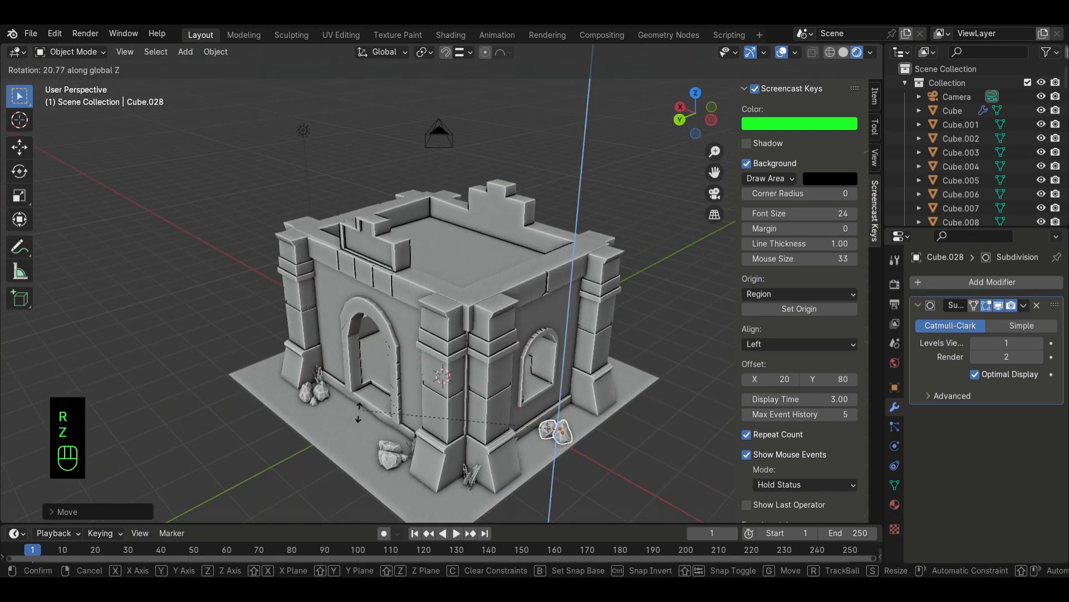
- Rotate the new rock pair about Z and position it along X at the window wall's base
{"action": "left_click", "coordinate": [362, 417]}
{"action": "key", "text": "g"}
{"action": "key", "text": "y"}
{"action": "key", "text": "x"}
{"action": "left_click", "coordinate": [553, 470]}
- Give the ground plane a new material with a green viewport colour of hue 0.325 and saturation 0.602
{"action": "left_click", "coordinate": [554, 458]}
{"action": "middle_click_drag", "start_coordinate": [554, 412], "coordinate": [423, 198]}
{"action": "left_click", "coordinate": [895, 504]}
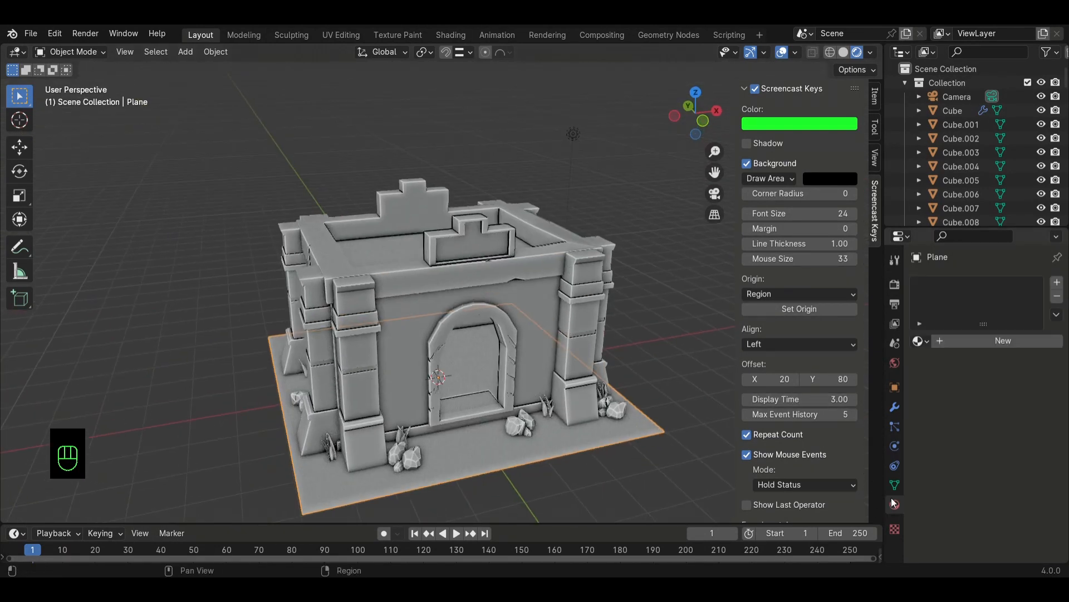
{"action": "left_click", "coordinate": [941, 235]}
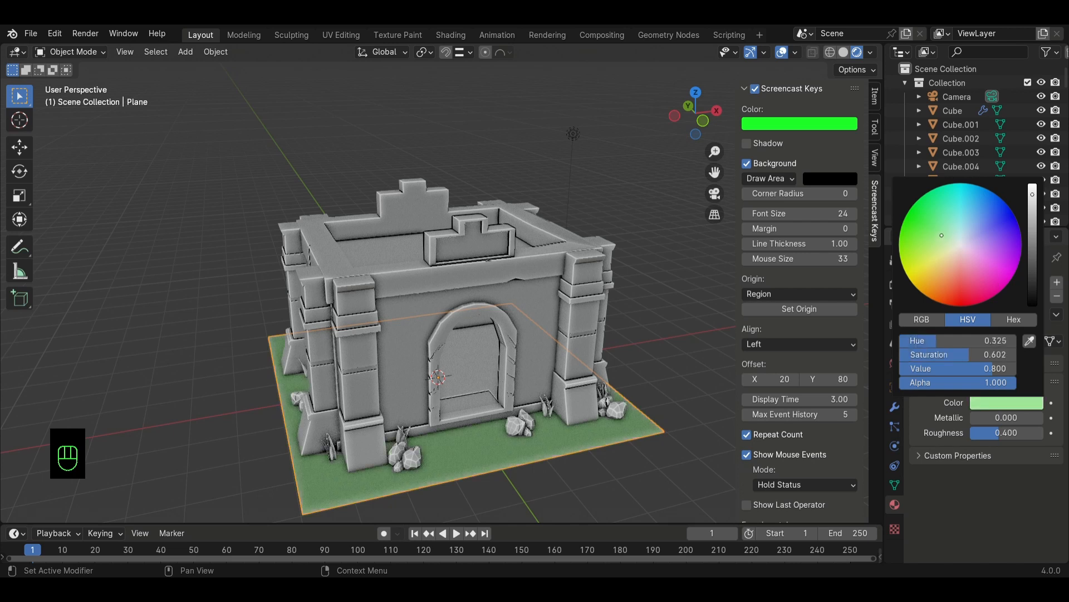
- Give the fort's main walls a material with a dark blue-grey viewport colour
{"action": "left_click", "coordinate": [539, 337]}
{"action": "left_click", "coordinate": [1006, 402]}
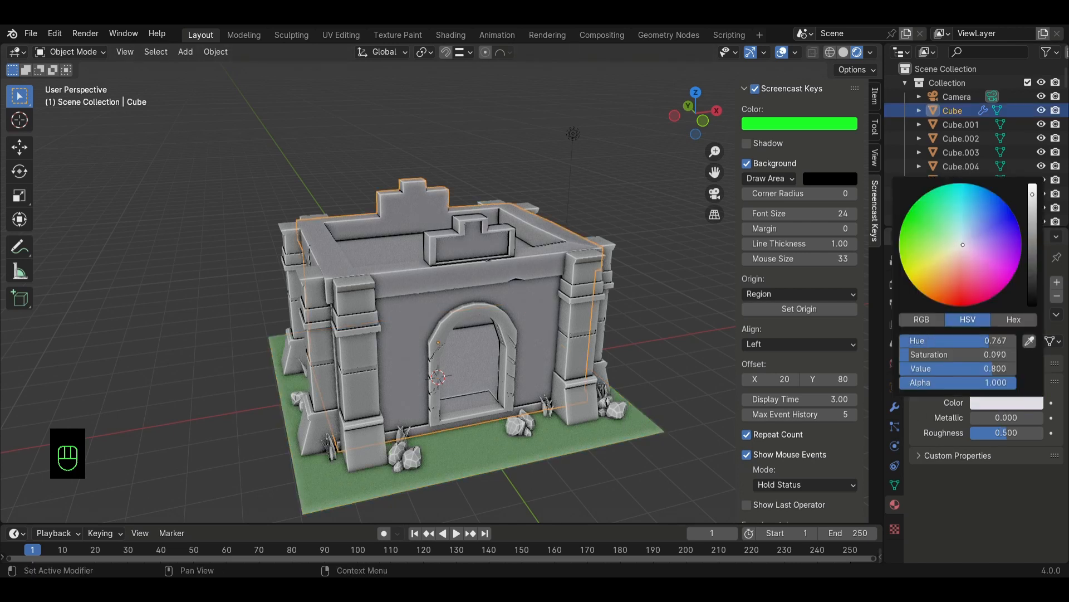
{"action": "left_click_drag", "start_coordinate": [1033, 194], "coordinate": [1033, 223]}
- Give the front arch a new pale teal material (hue 0.441, saturation 0.451, value 0.788) and assign it to the opposite arch too
{"action": "left_click", "coordinate": [515, 338]}
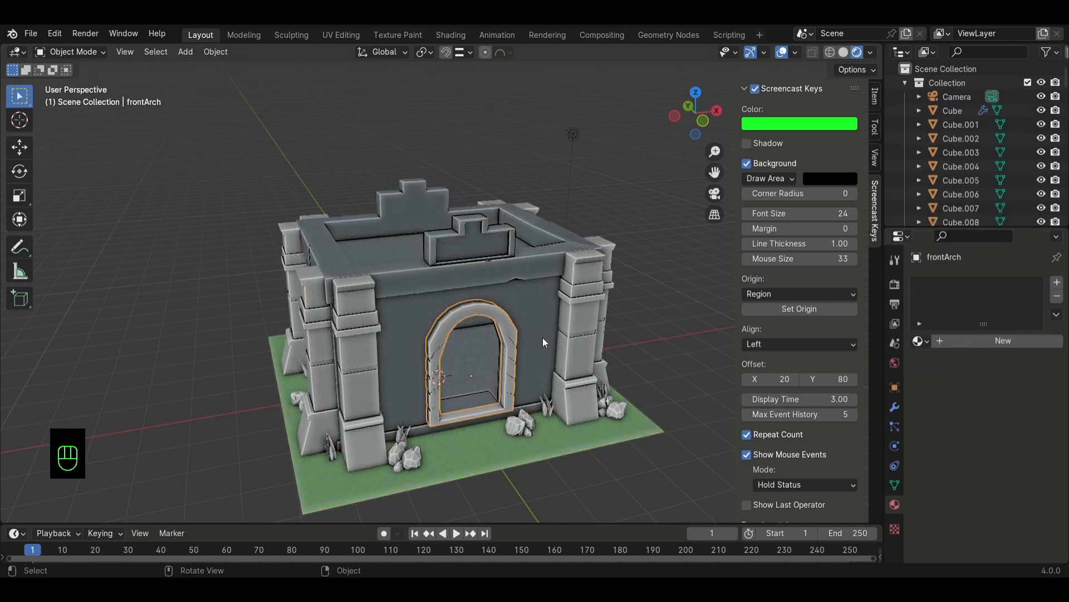
{"action": "left_click", "coordinate": [1006, 403]}
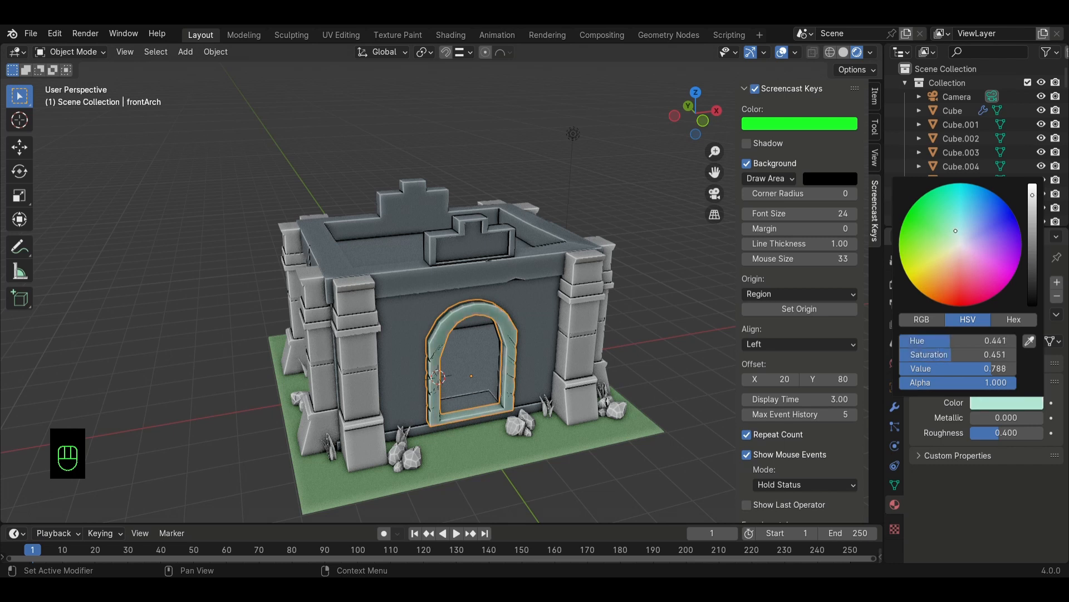
{"action": "middle_click_drag", "start_coordinate": [536, 324], "coordinate": [447, 300]}
{"action": "left_click", "coordinate": [540, 295]}
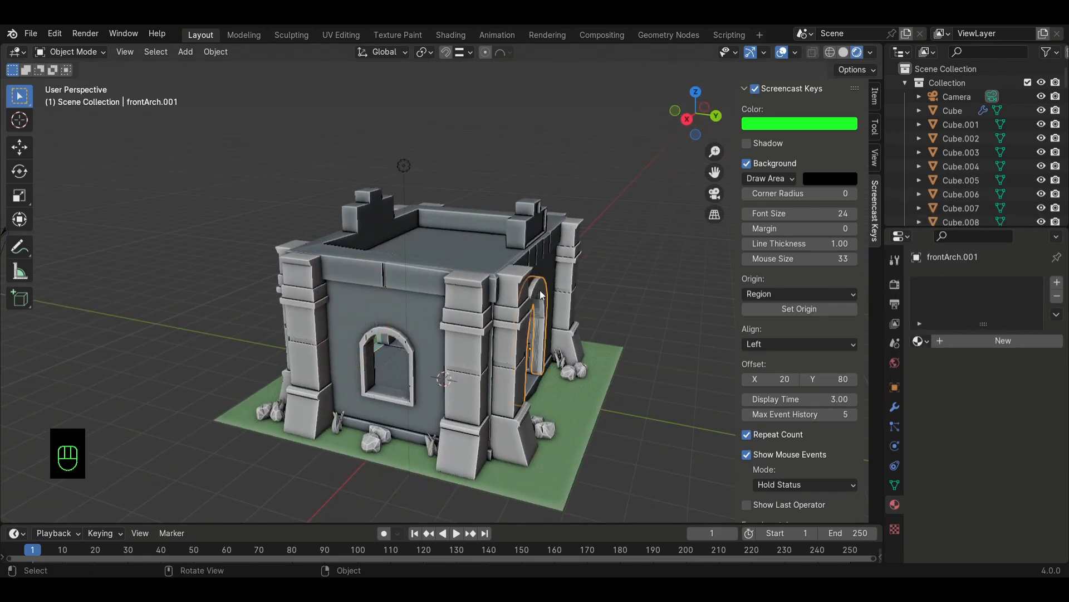
{"action": "left_click", "coordinate": [919, 343]}
{"action": "left_click", "coordinate": [810, 399]}
- Give the corner pillar beside the arch a new material with a tan viewport colour
{"action": "middle_click_drag", "start_coordinate": [630, 318], "coordinate": [593, 312]}
{"action": "left_click", "coordinate": [438, 370]}
{"action": "left_click", "coordinate": [1024, 340]}
{"action": "left_click", "coordinate": [1009, 404]}
{"action": "left_click", "coordinate": [944, 265]}
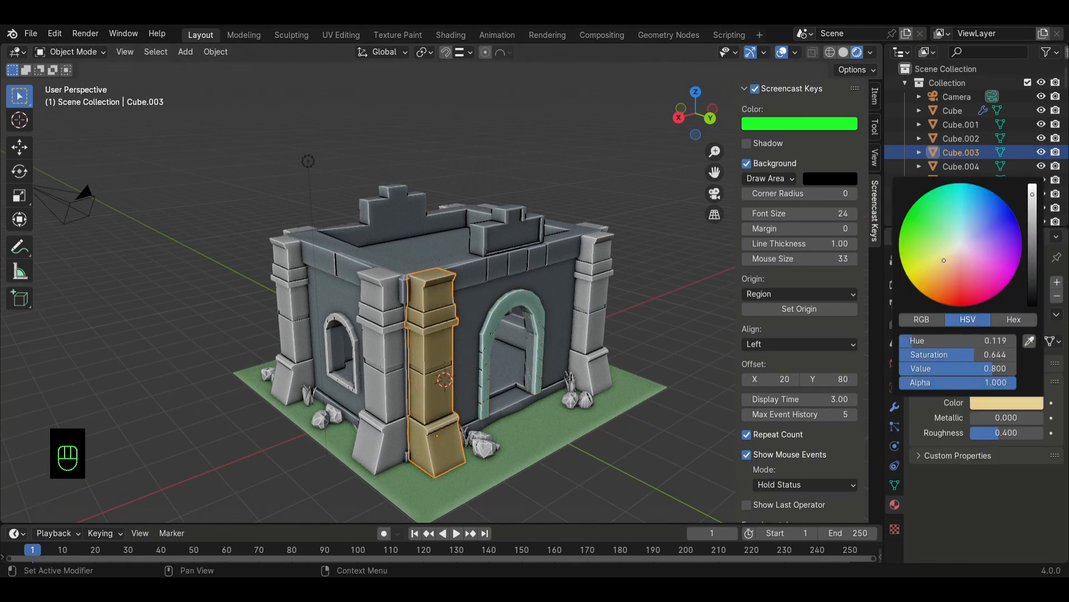
- Assign Material.003 to the pillar at the arch wall's other end and to the window-wall pillar next to the first tan one
{"action": "left_click", "coordinate": [961, 166]}
{"action": "left_click", "coordinate": [919, 341]}
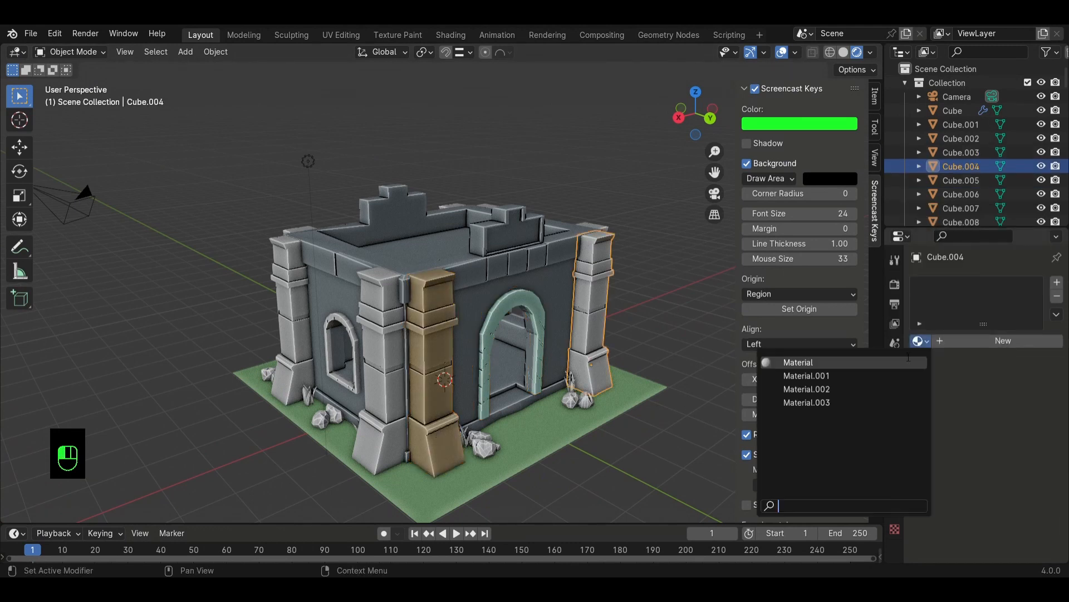
{"action": "left_click", "coordinate": [829, 400]}
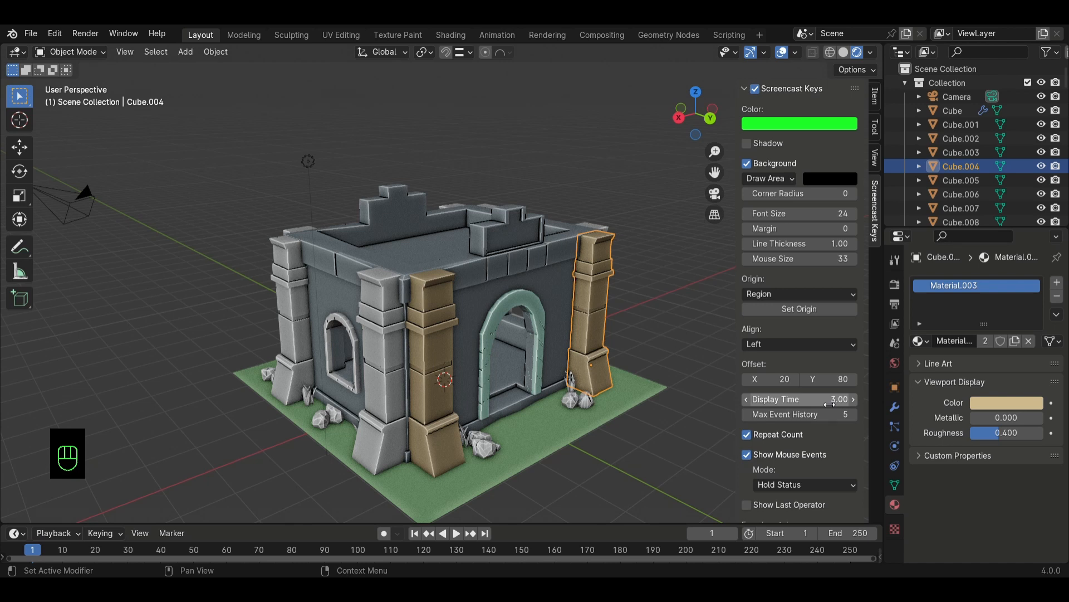
{"action": "left_click", "coordinate": [383, 357]}
{"action": "left_click", "coordinate": [919, 342]}
{"action": "left_click", "coordinate": [825, 400]}
- Assign Material.003 to the window wall's far pillar and to the adjoining pillar around that corner
{"action": "left_click", "coordinate": [328, 356]}
{"action": "middle_click_drag", "start_coordinate": [607, 365], "coordinate": [671, 369]}
{"action": "left_click", "coordinate": [919, 342]}
{"action": "left_click", "coordinate": [825, 400]}
{"action": "left_click", "coordinate": [428, 339]}
{"action": "left_click", "coordinate": [919, 341]}
{"action": "left_click", "coordinate": [824, 400]}
- Assign Material.003 to the last three uncoloured pillars, on the second arch wall and the opposite window wall
{"action": "middle_click_drag", "start_coordinate": [234, 287], "coordinate": [298, 290]}
{"action": "left_click", "coordinate": [301, 351]}
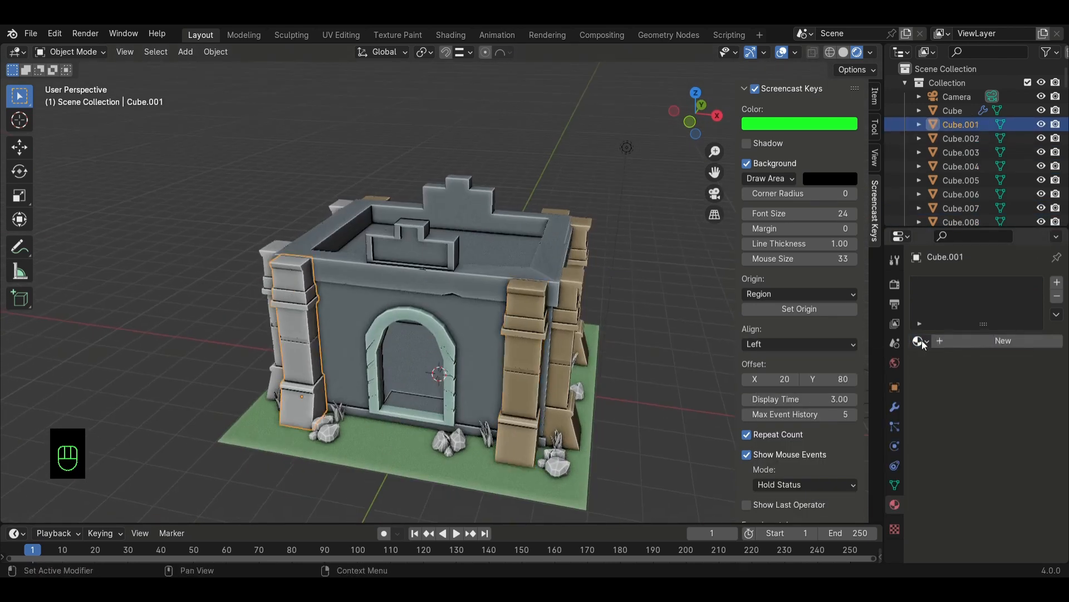
{"action": "left_click", "coordinate": [919, 341]}
{"action": "left_click", "coordinate": [824, 399]}
{"action": "middle_click_drag", "start_coordinate": [547, 363], "coordinate": [632, 364]}
{"action": "left_click", "coordinate": [397, 351]}
{"action": "left_click", "coordinate": [919, 341]}
{"action": "left_click", "coordinate": [825, 401]}
{"action": "left_click", "coordinate": [284, 273]}
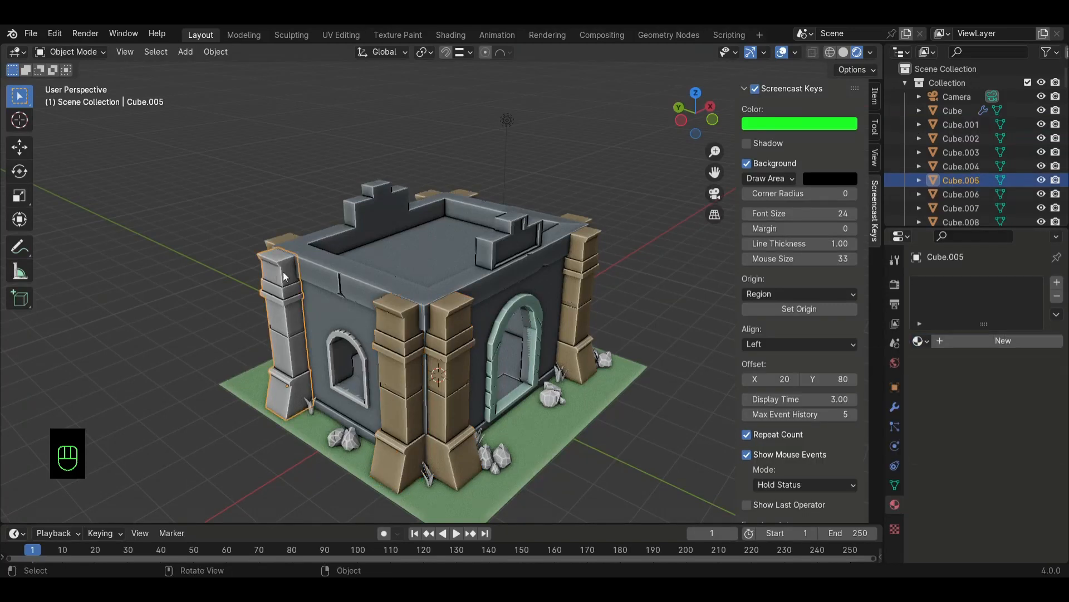
{"action": "left_click", "coordinate": [919, 341]}
{"action": "left_click", "coordinate": [836, 402]}
- Give the window frame a new material and tint its viewport colour a darker reddish brown
{"action": "middle_click_drag", "start_coordinate": [410, 312], "coordinate": [427, 294]}
{"action": "left_click", "coordinate": [361, 346]}
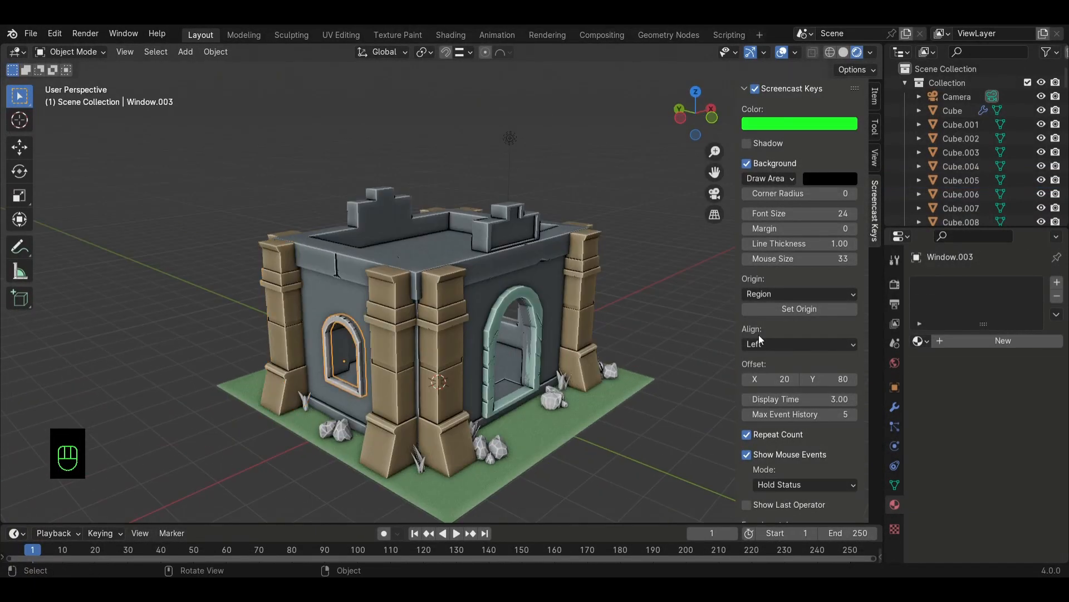
{"action": "middle_click_drag", "start_coordinate": [539, 249], "coordinate": [574, 251]}
{"action": "left_click", "coordinate": [1003, 340]}
{"action": "left_click", "coordinate": [1007, 402]}
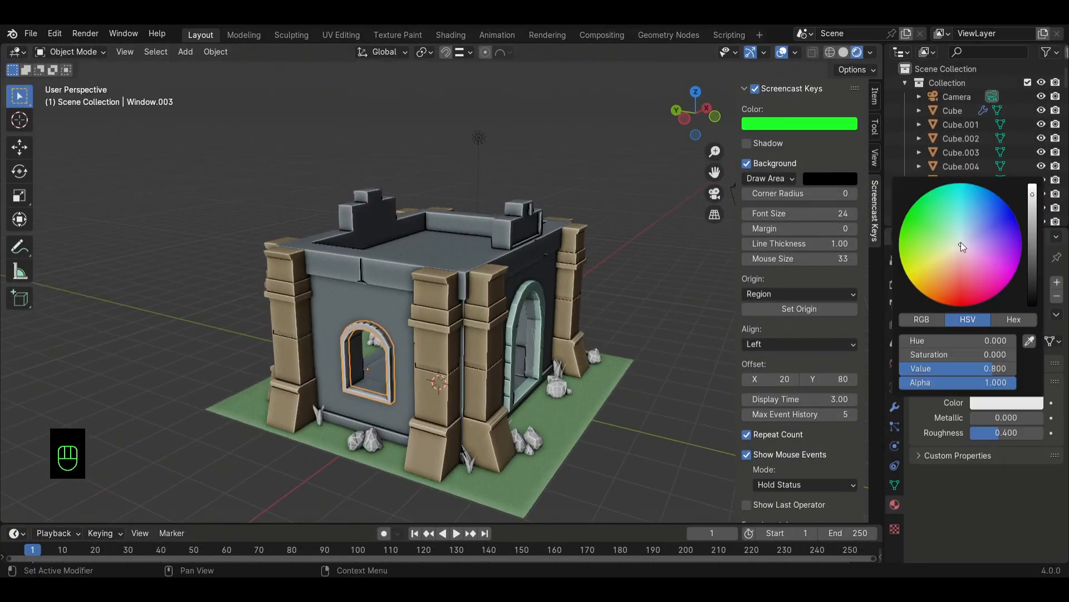
{"action": "scroll", "coordinate": [950, 252], "scroll_direction": "down", "scroll_amount": 10}
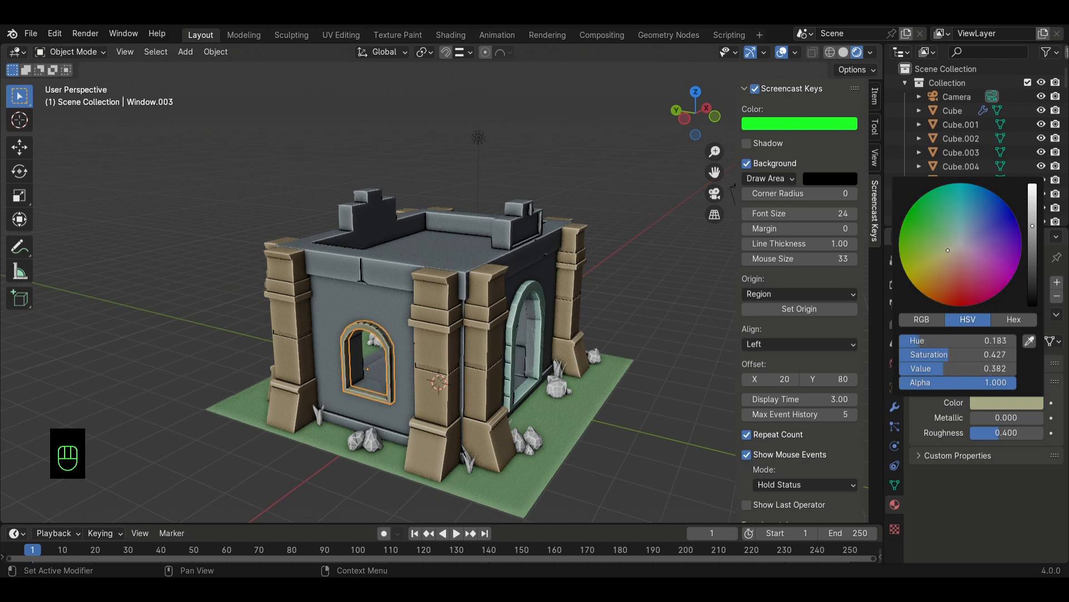
- Assign Material.004 to the window frame on the opposite wall
{"action": "middle_click_drag", "start_coordinate": [646, 314], "coordinate": [516, 326]}
{"action": "left_click", "coordinate": [515, 328]}
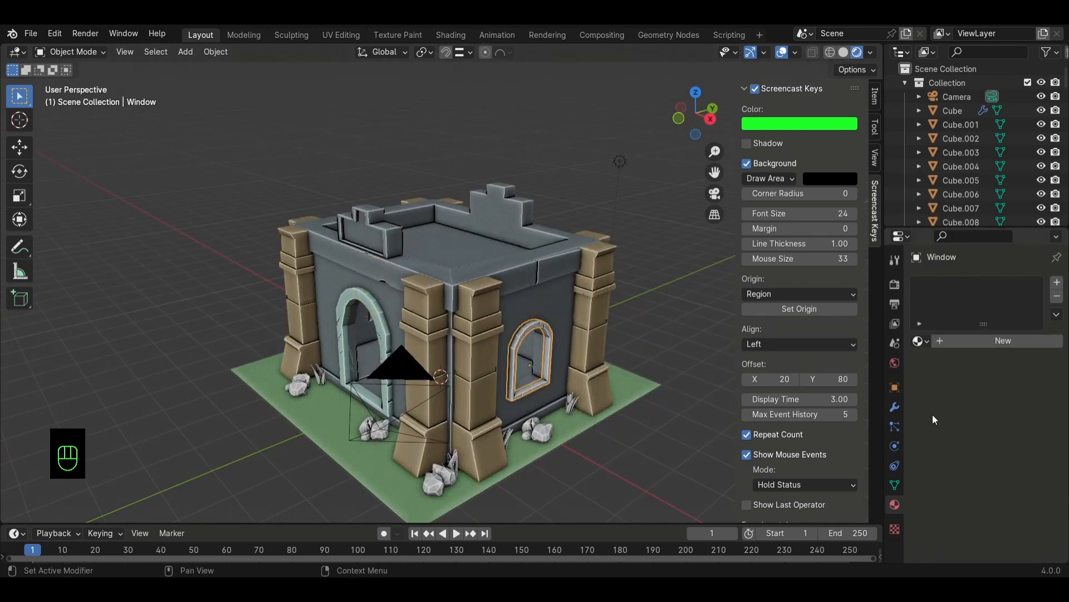
{"action": "left_click", "coordinate": [921, 341]}
{"action": "left_click", "coordinate": [869, 418]}
- Give one leaf of the clump beside the front pillar a new green material with hue 0.336 and saturation 1.000
{"action": "mouse_move", "coordinate": [615, 352]}
{"action": "middle_mouse_down"}
{"action": "mouse_move", "coordinate": [705, 358]}
{"action": "mouse_move", "coordinate": [624, 365]}
{"action": "middle_mouse_up"}
{"action": "scroll", "coordinate": [525, 427], "scroll_direction": "up", "scroll_amount": 3}
{"action": "middle_click_drag", "start_coordinate": [524, 427], "coordinate": [518, 384]}
{"action": "left_click", "coordinate": [559, 491]}
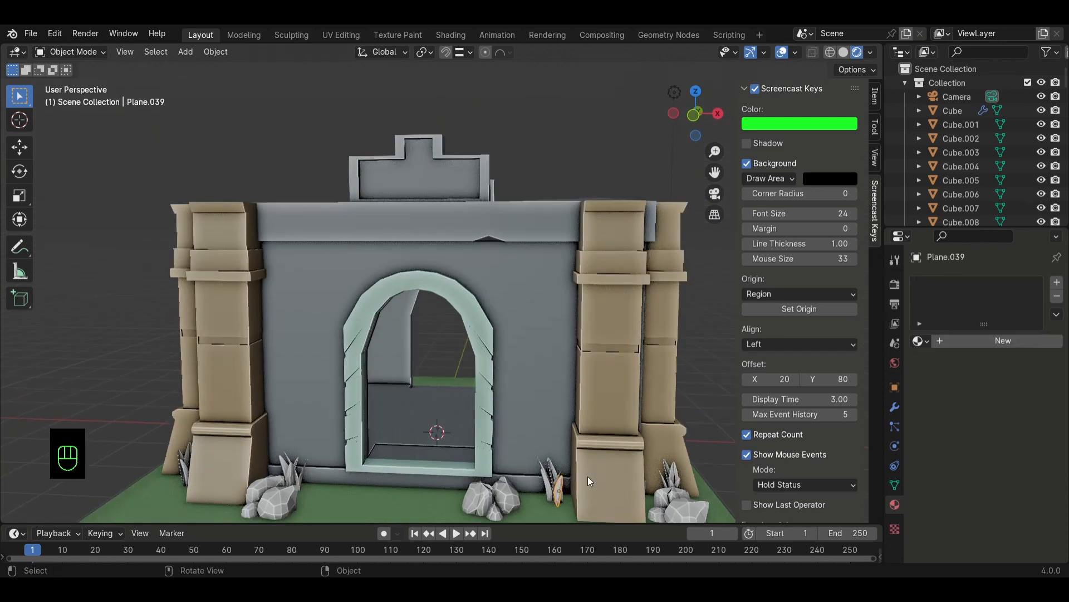
{"action": "left_click", "coordinate": [982, 340]}
{"action": "left_click", "coordinate": [1007, 402]}
{"action": "scroll", "coordinate": [962, 223], "scroll_direction": "down", "scroll_amount": 10}
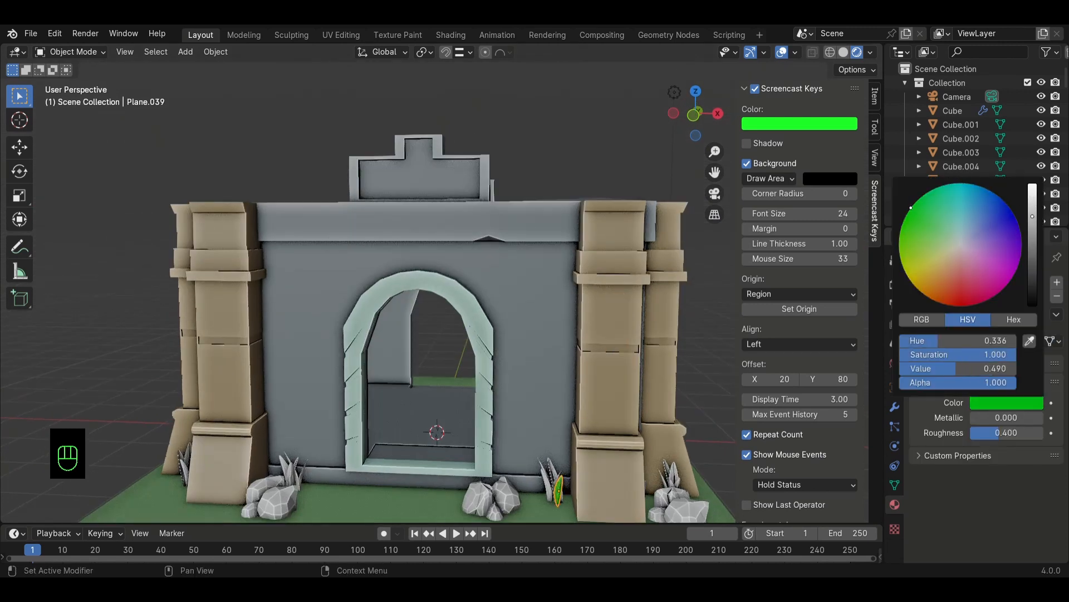
- Select more leaves of the clump beside the front pillar and assign Material.005 to the active leaf
{"action": "scroll", "coordinate": [554, 473], "scroll_direction": "up", "scroll_amount": 3}
{"action": "middle_click_drag", "start_coordinate": [554, 473], "coordinate": [460, 397]}
{"action": "left_click", "coordinate": [585, 484]}
{"action": "scroll", "coordinate": [573, 493], "scroll_direction": "down", "scroll_amount": 1}
{"action": "scroll", "coordinate": [460, 396], "scroll_direction": "up", "scroll_amount": 5}
{"action": "middle_click_drag", "start_coordinate": [345, 395], "coordinate": [400, 480], "text": "shift"}
{"action": "left_click", "coordinate": [427, 427], "text": "shift"}
{"action": "left_click", "coordinate": [497, 486], "text": "shift"}
{"action": "left_click", "coordinate": [361, 445], "text": "shift"}
{"action": "scroll", "coordinate": [518, 502], "scroll_direction": "down", "scroll_amount": 2}
{"action": "middle_click_drag", "start_coordinate": [521, 502], "coordinate": [533, 506]}
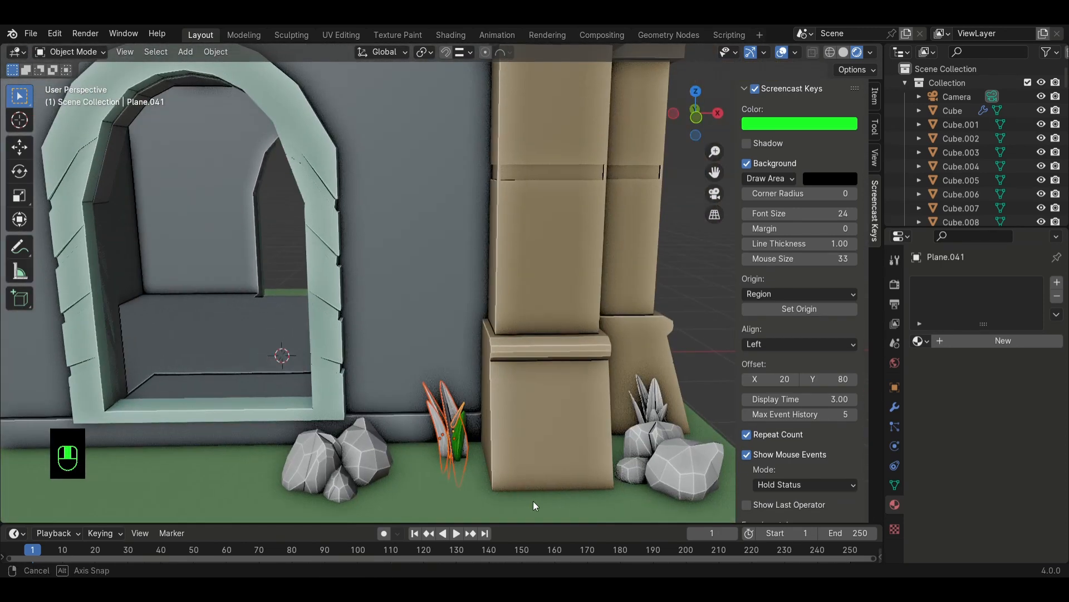
{"action": "left_click", "coordinate": [927, 341]}
{"action": "left_click", "coordinate": [863, 415]}
{"action": "left_click", "coordinate": [927, 341]}
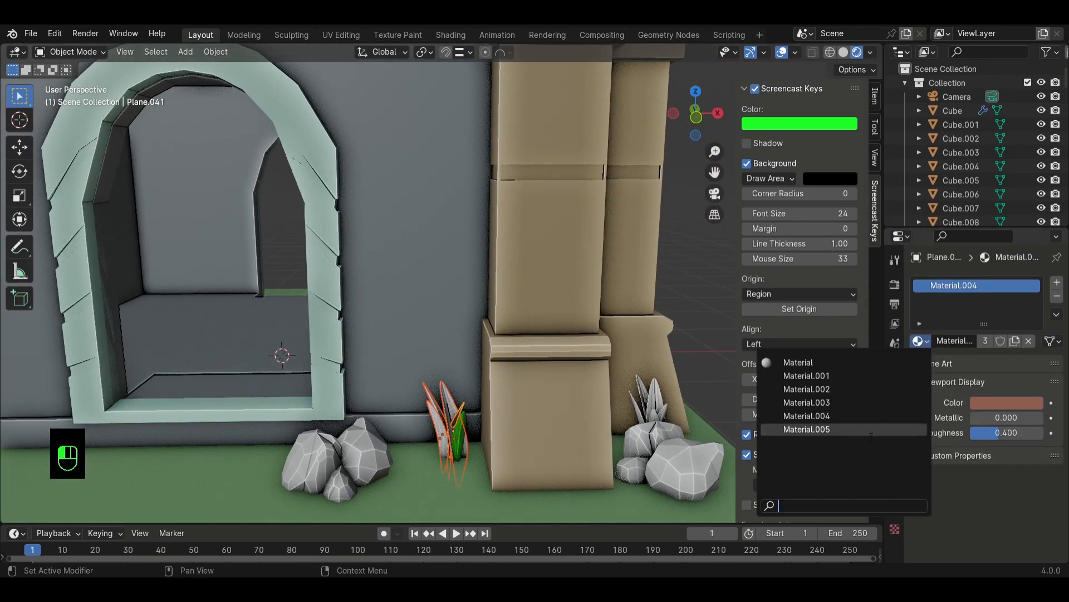
{"action": "left_click", "coordinate": [796, 425]}
- Try to link the green material across the other leaves of the clump beside the front pillar
{"action": "left_click", "coordinate": [430, 419]}
{"action": "left_click", "coordinate": [438, 398], "text": "shift"}
{"action": "left_click", "coordinate": [439, 397], "text": "shift"}
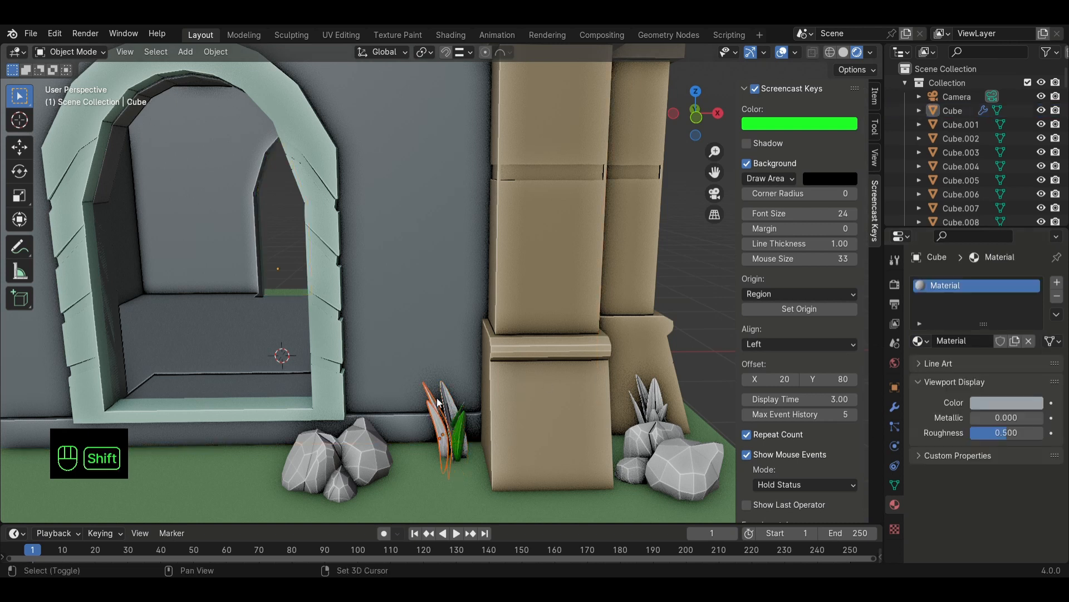
{"action": "left_click", "coordinate": [448, 406], "text": "shift"}
{"action": "middle_click_drag", "start_coordinate": [450, 427], "coordinate": [486, 442]}
{"action": "left_click", "coordinate": [487, 442], "text": "shift"}
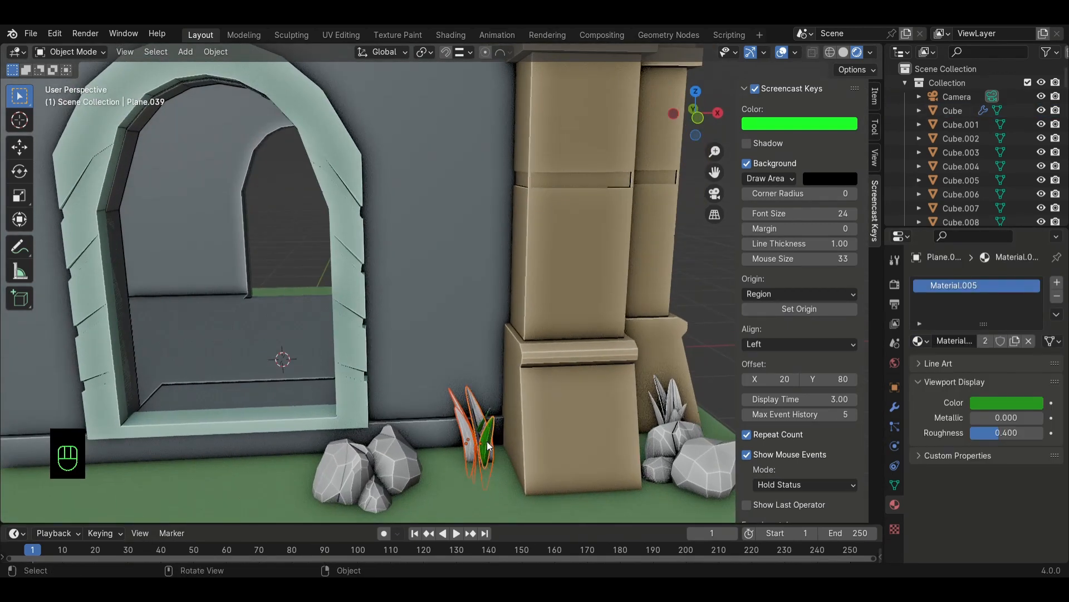
{"action": "left_click", "coordinate": [486, 441], "text": "shift"}
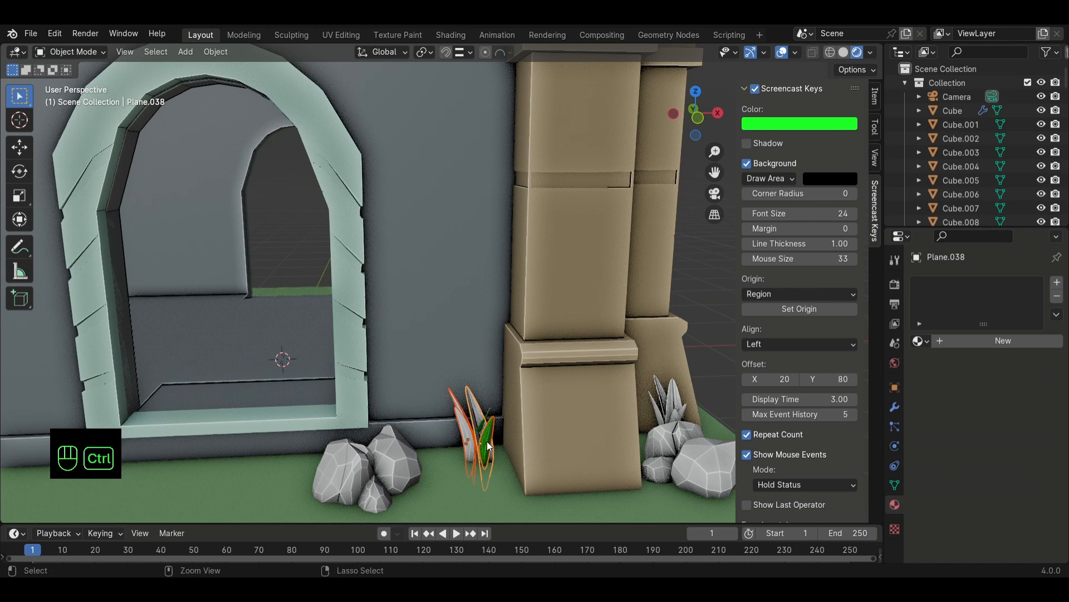
{"action": "key", "text": "ctrl+l"}
{"action": "left_click", "coordinate": [459, 419]}
{"action": "left_click", "coordinate": [486, 437]}
{"action": "left_click", "coordinate": [473, 435], "text": "shift"}
{"action": "key", "text": "ctrl+l"}
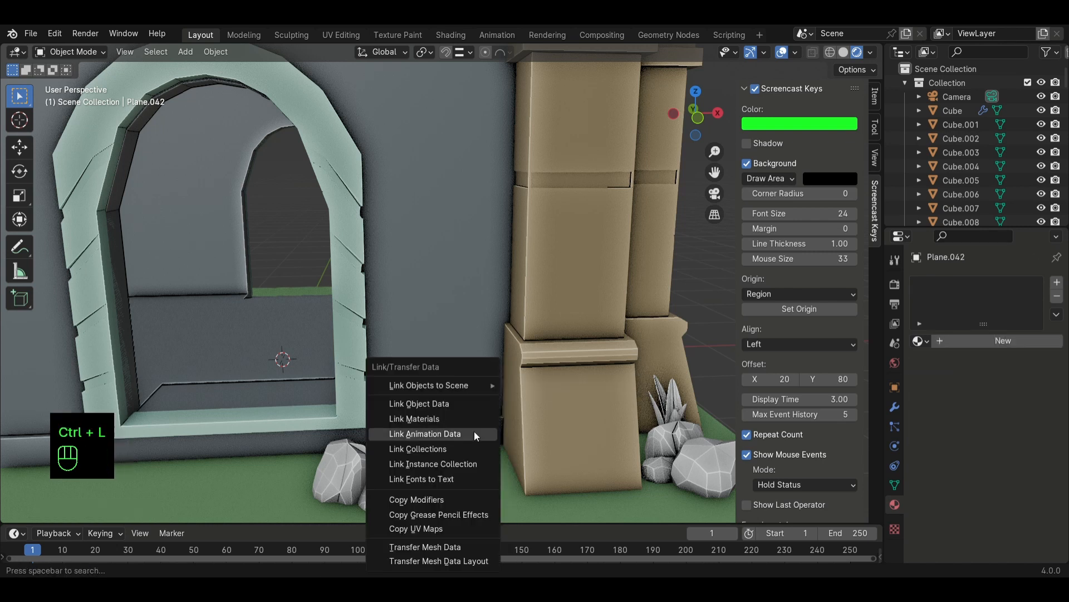
{"action": "left_click", "coordinate": [467, 420]}
- Link the green leaf's material to the remaining grey leaves of the clump beside the front pillar
{"action": "left_click", "coordinate": [486, 434]}
{"action": "left_click", "coordinate": [465, 433]}
{"action": "left_click", "coordinate": [484, 437], "text": "shift"}
{"action": "key", "text": "ctrl+l"}
{"action": "left_click", "coordinate": [481, 422]}
{"action": "left_click", "coordinate": [457, 408]}
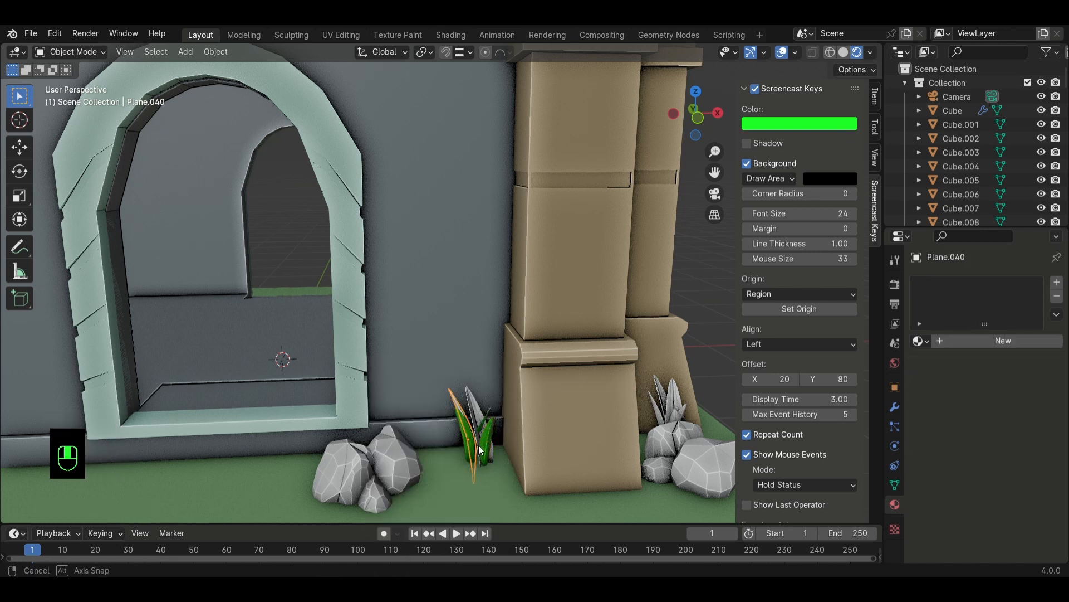
{"action": "middle_click_drag", "start_coordinate": [460, 419], "coordinate": [557, 443]}
{"action": "key", "text": "ctrl+l"}
{"action": "left_click", "coordinate": [522, 469]}
- Add a Solidify modifier to the ground plane and set its thickness to about 0.07 m
{"action": "middle_click_drag", "start_coordinate": [352, 425], "coordinate": [390, 372]}
{"action": "left_click", "coordinate": [389, 437]}
{"action": "left_click", "coordinate": [376, 365]}
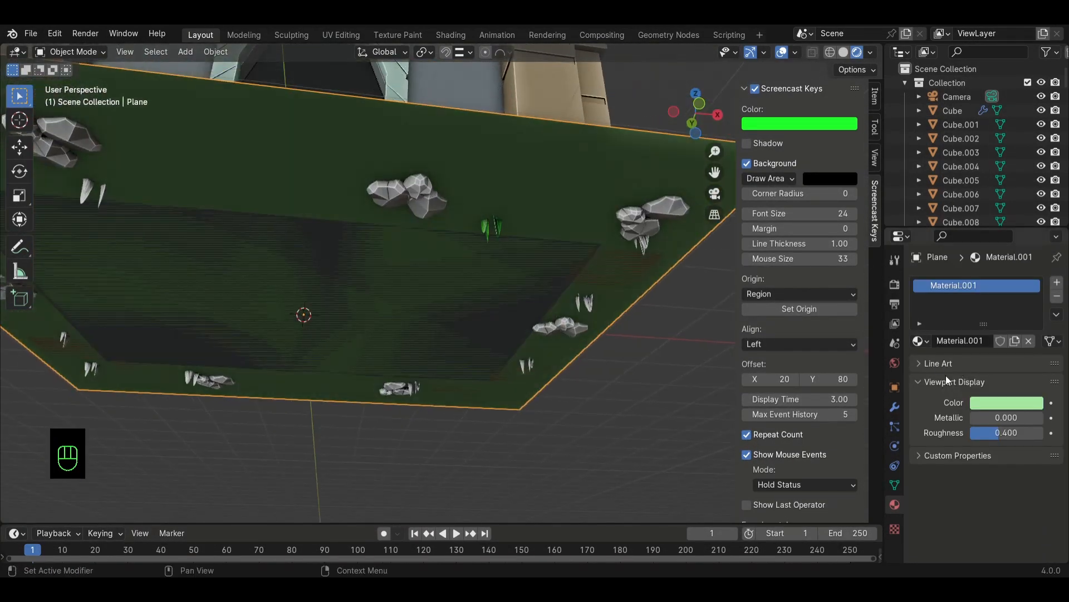
{"action": "left_click", "coordinate": [895, 407]}
{"action": "left_click", "coordinate": [1014, 277]}
{"action": "mouse_move", "coordinate": [976, 279]}
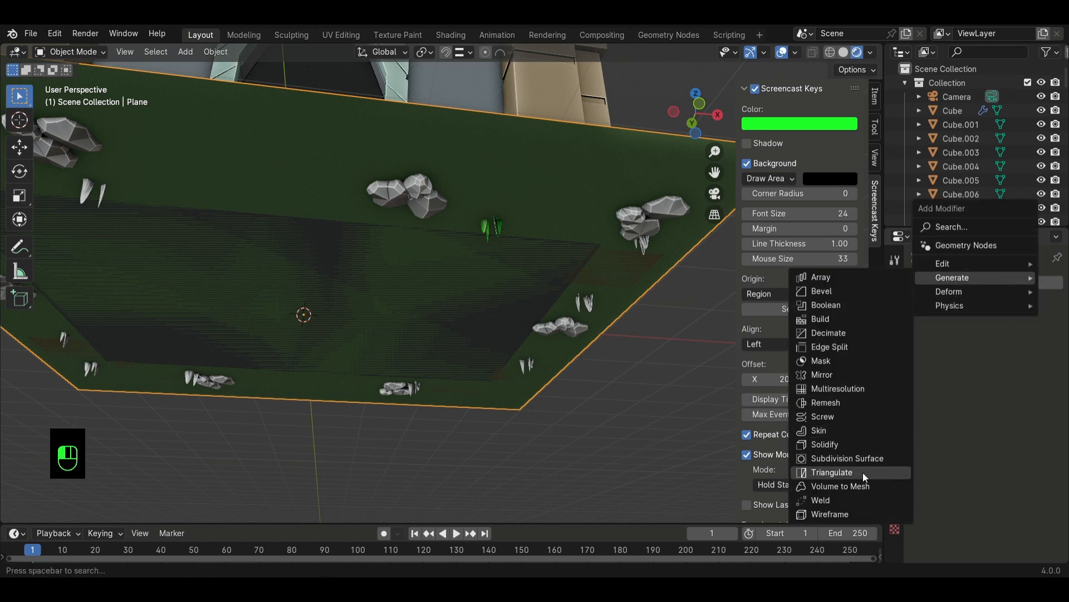
{"action": "left_click", "coordinate": [869, 444]}
{"action": "mouse_move", "coordinate": [1007, 342]}
{"action": "left_mouse_down"}
{"action": "mouse_move", "coordinate": [1025, 343]}
{"action": "mouse_move", "coordinate": [1013, 342]}
{"action": "left_mouse_up"}
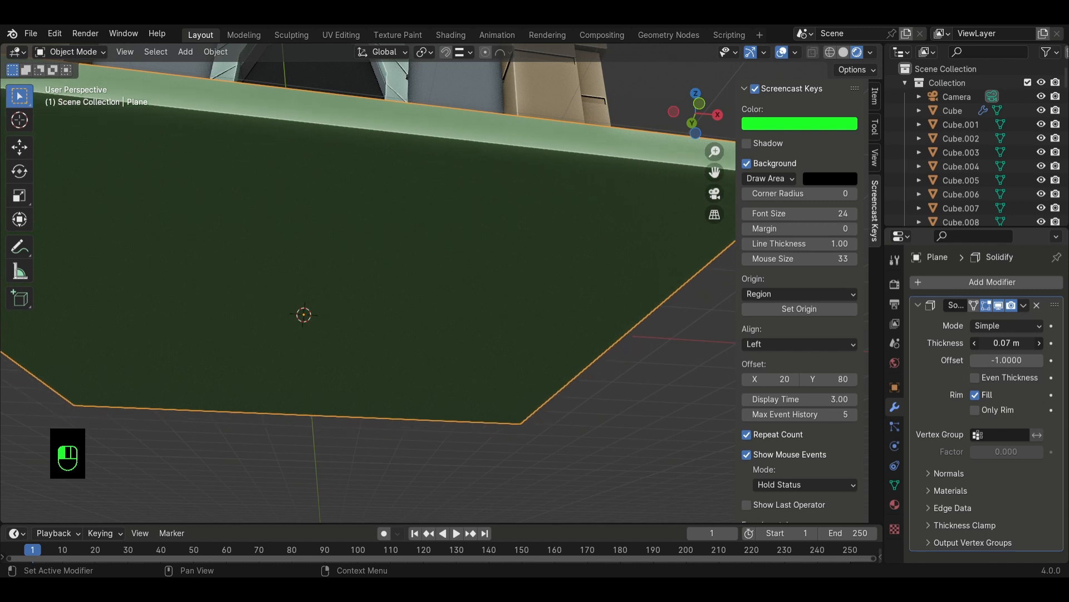
- Link the green leaf material to the clump behind the rocks on the other side of the front arch
{"action": "middle_click_drag", "start_coordinate": [576, 351], "coordinate": [540, 419]}
{"action": "middle_click_drag", "start_coordinate": [270, 415], "coordinate": [302, 427]}
{"action": "left_click", "coordinate": [118, 390]}
{"action": "middle_click_drag", "start_coordinate": [139, 413], "coordinate": [196, 436]}
{"action": "left_click", "coordinate": [257, 385], "text": "shift"}
{"action": "middle_click_drag", "start_coordinate": [257, 385], "coordinate": [217, 415]}
{"action": "scroll", "coordinate": [218, 415], "scroll_direction": "up", "scroll_amount": 5}
{"action": "middle_click_drag", "start_coordinate": [217, 426], "coordinate": [240, 409], "text": "shift"}
{"action": "left_click", "coordinate": [216, 379], "text": "shift"}
{"action": "left_click", "coordinate": [204, 377], "text": "shift"}
{"action": "left_click", "coordinate": [187, 379], "text": "shift"}
{"action": "scroll", "coordinate": [212, 412], "scroll_direction": "down", "scroll_amount": 4}
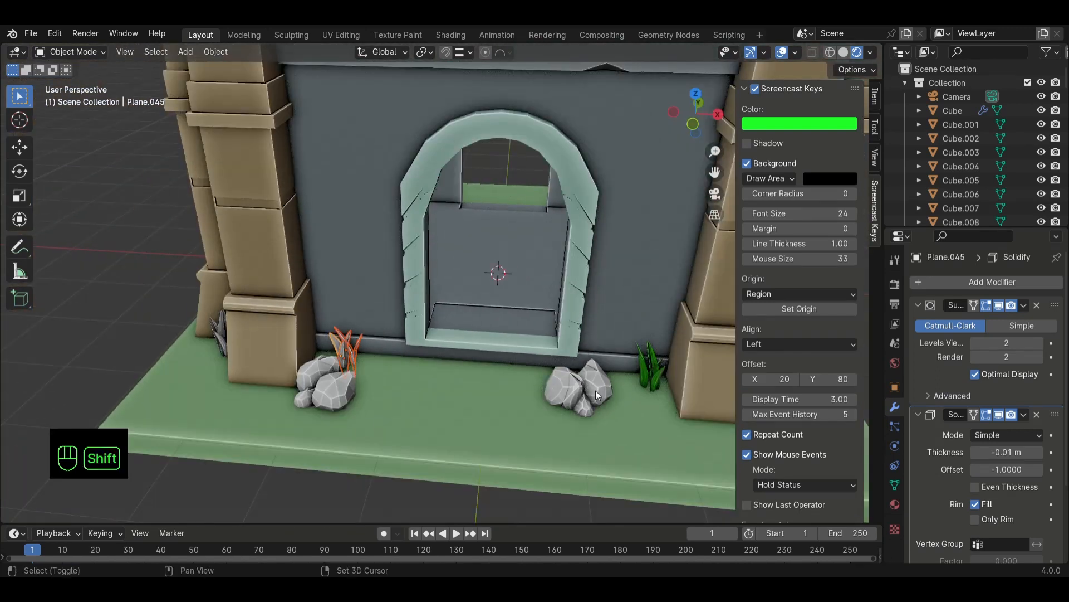
{"action": "key", "text": "ctrl+l"}
{"action": "left_click", "coordinate": [630, 393]}
- Link the green leaf material to the clump in the corner between the two front pillars
{"action": "middle_click_drag", "start_coordinate": [630, 393], "coordinate": [270, 404]}
{"action": "left_click", "coordinate": [279, 393]}
{"action": "left_click", "coordinate": [262, 400], "text": "shift"}
{"action": "left_click", "coordinate": [409, 442], "text": "shift"}
{"action": "left_click", "coordinate": [409, 442], "text": "shift"}
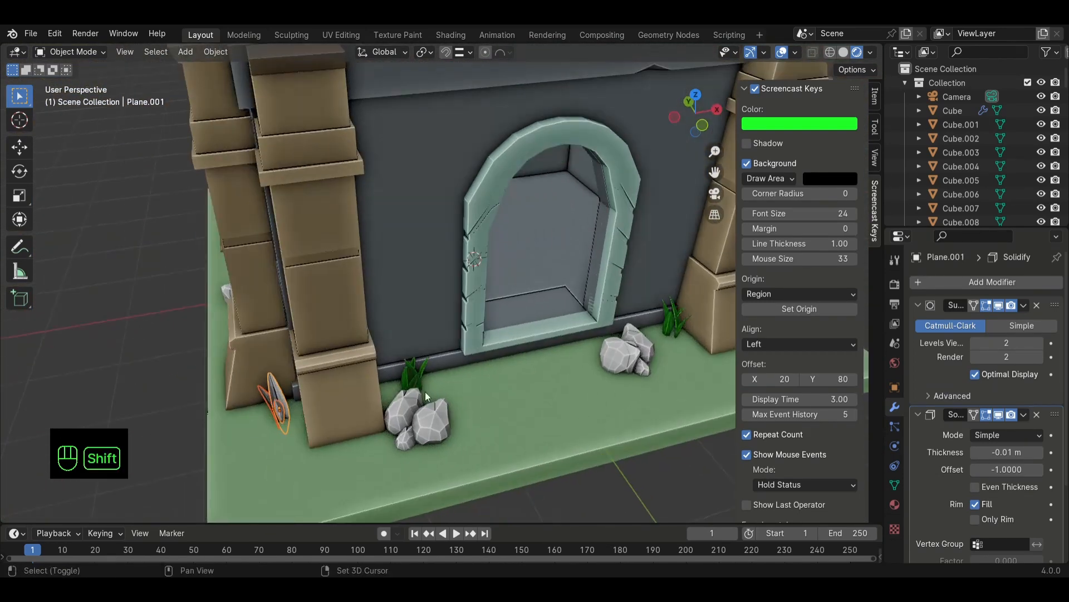
{"action": "left_click", "coordinate": [419, 385], "text": "shift"}
{"action": "key", "text": "ctrl+l"}
{"action": "left_click", "coordinate": [432, 419]}
- Link the green leaf material to the clumps along the adjoining window wall
{"action": "middle_click_drag", "start_coordinate": [433, 419], "coordinate": [215, 484]}
{"action": "left_click", "coordinate": [240, 441], "text": "shift"}
{"action": "left_click", "coordinate": [271, 456], "text": "shift"}
{"action": "key", "text": "ctrl+l"}
{"action": "left_click", "coordinate": [210, 419]}
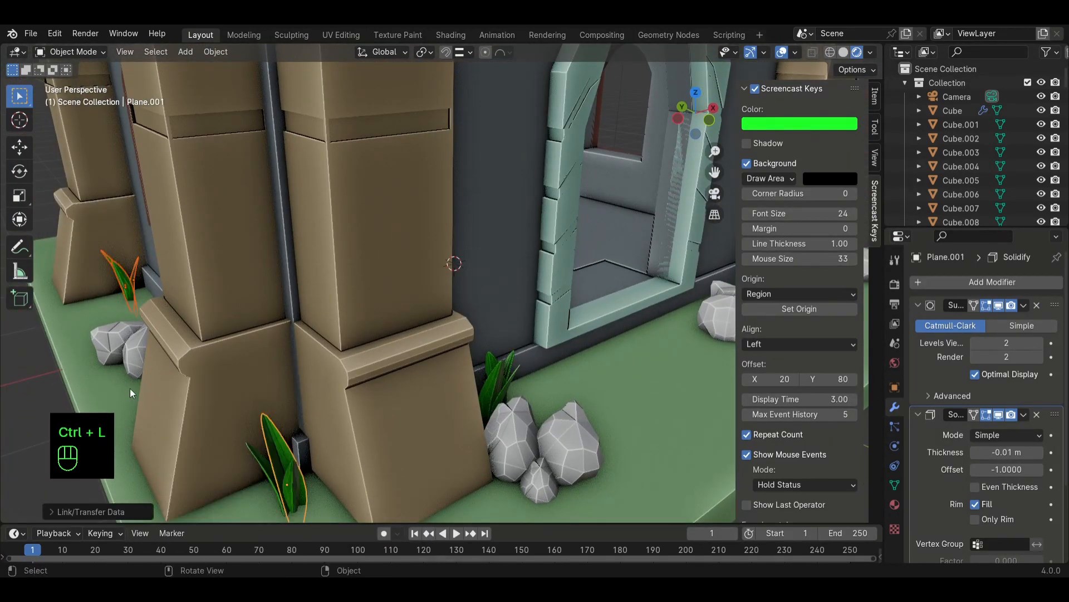
{"action": "middle_click_drag", "start_coordinate": [129, 389], "coordinate": [264, 443]}
{"action": "left_click", "coordinate": [394, 386], "text": "shift"}
{"action": "key", "text": "ctrl+l"}
{"action": "left_click", "coordinate": [403, 420]}
- Link the green leaf material to the clump beside the corner pillar on the second arch wall
{"action": "middle_click_drag", "start_coordinate": [223, 385], "coordinate": [304, 392]}
{"action": "left_click", "coordinate": [439, 401]}
{"action": "left_click", "coordinate": [447, 385], "text": "shift"}
{"action": "middle_click_drag", "start_coordinate": [479, 428], "coordinate": [452, 433]}
{"action": "left_click", "coordinate": [559, 416], "text": "shift"}
{"action": "key", "text": "ctrl+l"}
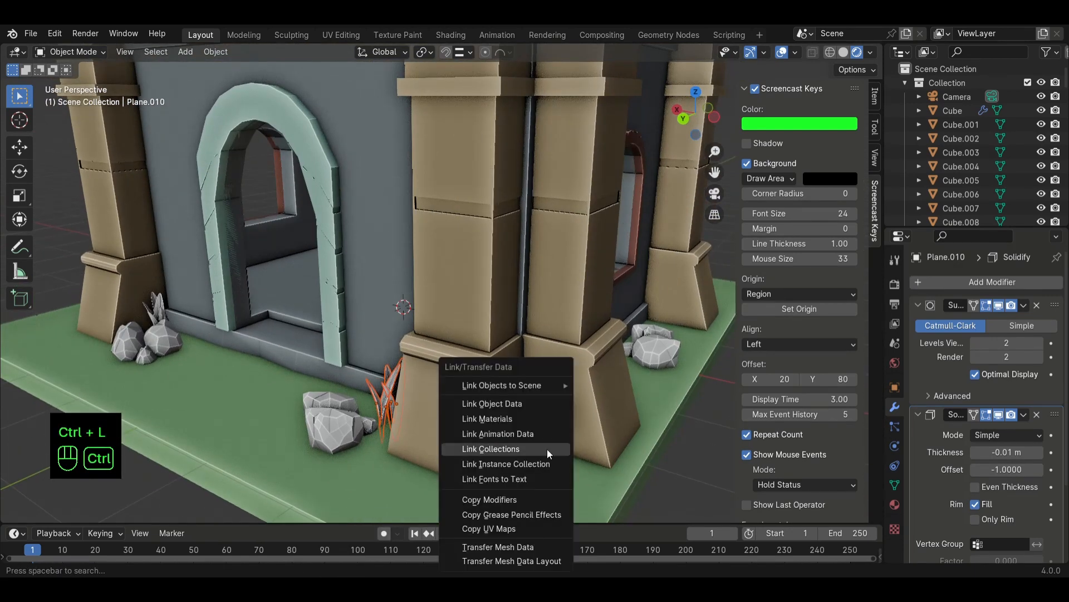
{"action": "left_click", "coordinate": [490, 419]}
- Link the green leaf material to the remaining leaves at the corner between the window wall and second arch wall
{"action": "scroll", "coordinate": [557, 453], "scroll_direction": "up", "scroll_amount": 5}
{"action": "middle_click_drag", "start_coordinate": [593, 466], "coordinate": [391, 408]}
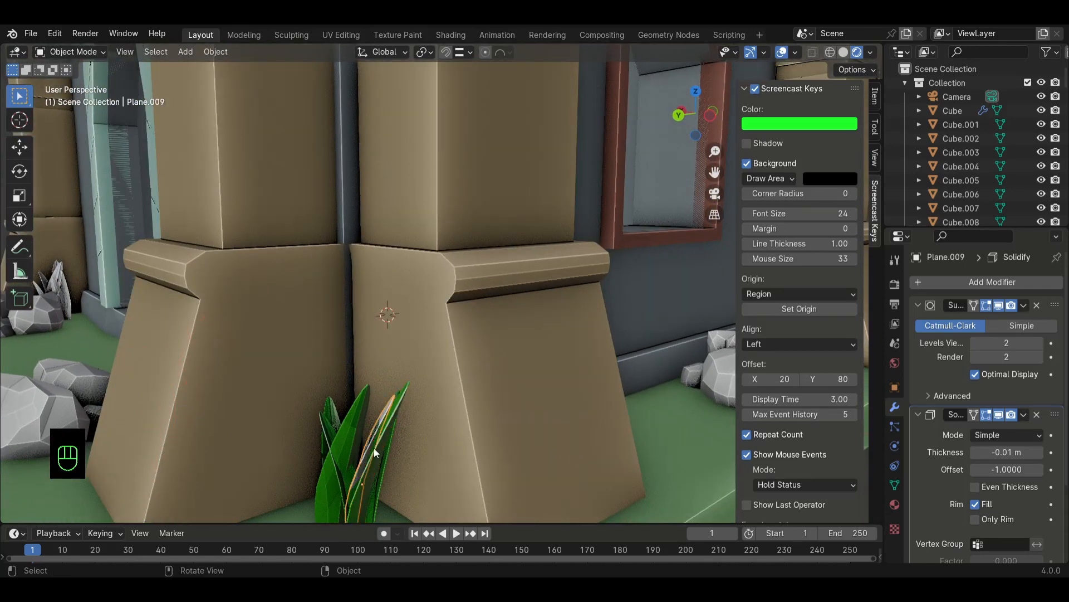
{"action": "left_click", "coordinate": [346, 450], "text": "shift"}
{"action": "key", "text": "ctrl+l"}
{"action": "left_click", "coordinate": [302, 423]}
- Link the green leaf material to the clump behind the rocks on the other side of the second arch
{"action": "middle_click_drag", "start_coordinate": [302, 422], "coordinate": [268, 450]}
{"action": "scroll", "coordinate": [203, 429], "scroll_direction": "up", "scroll_amount": 4}
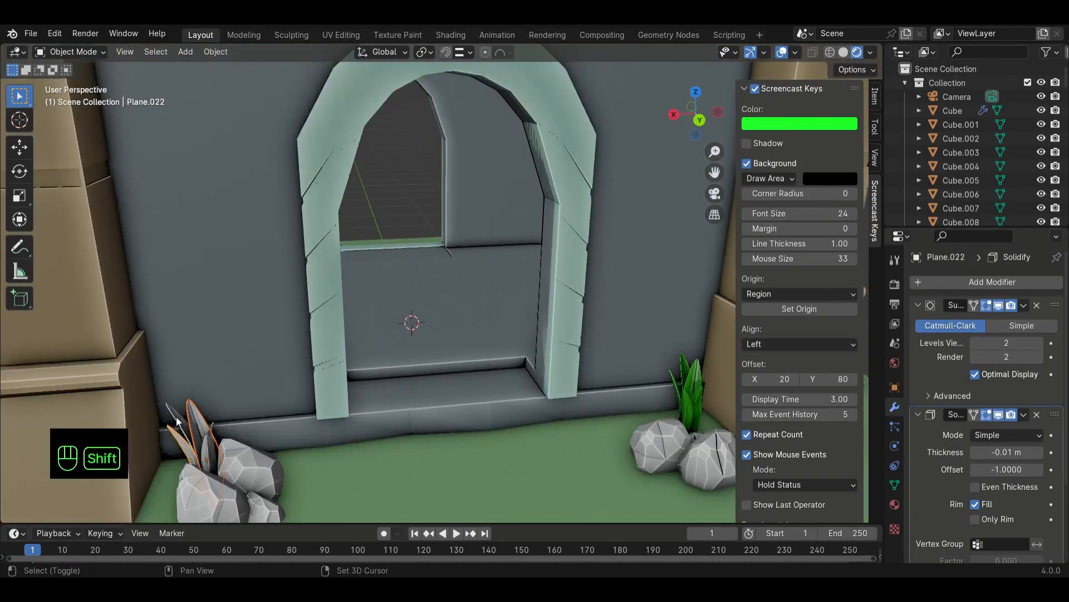
{"action": "key", "text": "ctrl+l"}
{"action": "left_click", "coordinate": [678, 406]}
- Select the leaves of both clumps below the opposite wall's window and link them to the green leaf material
{"action": "middle_click_drag", "start_coordinate": [678, 406], "coordinate": [239, 439]}
{"action": "left_click", "coordinate": [220, 443]}
{"action": "left_click", "coordinate": [234, 408], "text": "shift"}
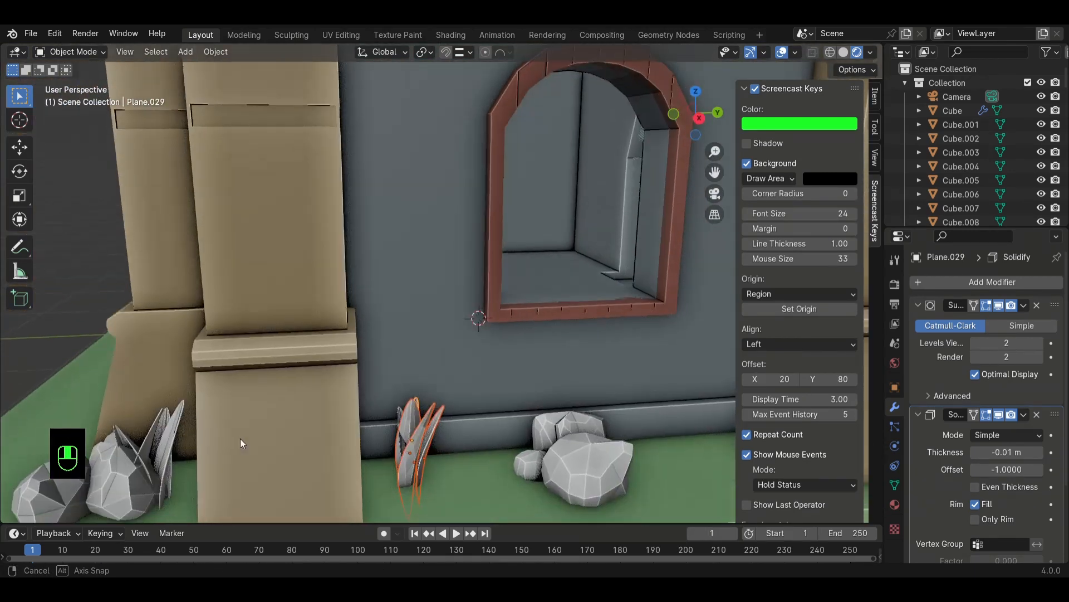
{"action": "left_click", "coordinate": [403, 467], "text": "shift"}
{"action": "scroll", "coordinate": [445, 468], "scroll_direction": "down", "scroll_amount": 2}
{"action": "middle_click_drag", "start_coordinate": [510, 468], "coordinate": [434, 465]}
{"action": "left_click", "coordinate": [509, 390], "text": "shift"}
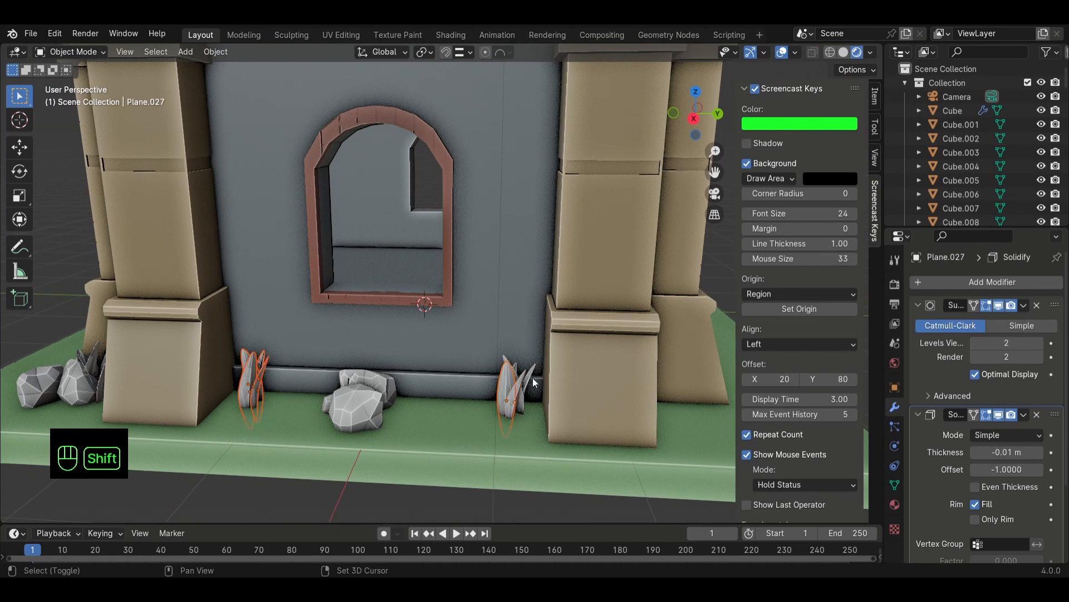
{"action": "middle_click_drag", "start_coordinate": [509, 365], "coordinate": [486, 500]}
{"action": "left_click", "coordinate": [429, 383], "text": "shift"}
{"action": "key", "text": "ctrl+l"}
{"action": "left_click", "coordinate": [436, 405]}
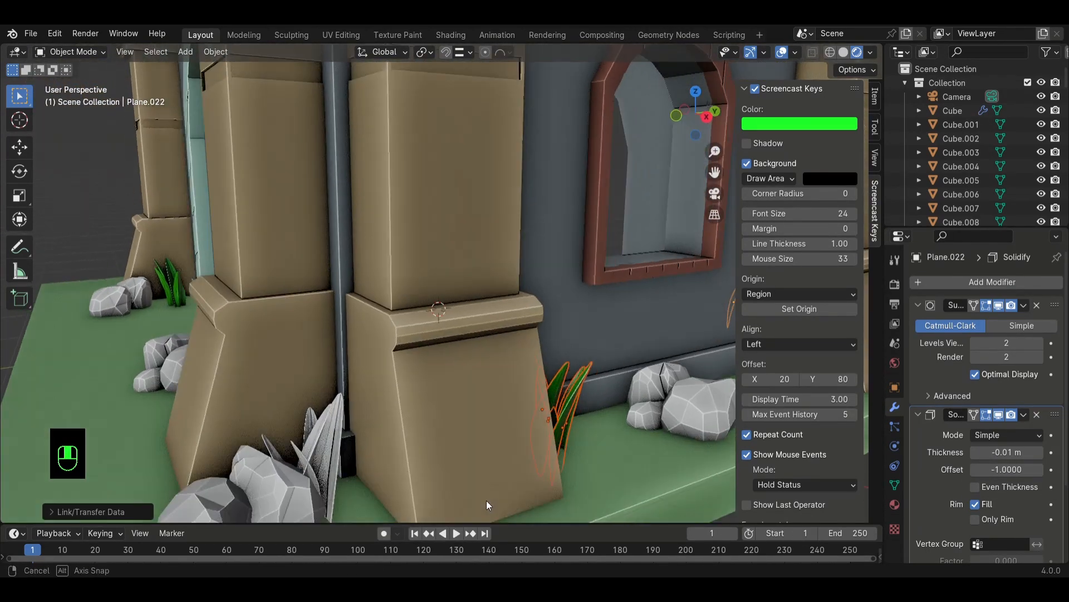
- Link the green leaf material to the last grey clump, behind the rocks at the corner pillars
{"action": "left_click", "coordinate": [306, 422], "text": "shift"}
{"action": "middle_click_drag", "start_coordinate": [326, 442], "coordinate": [260, 457]}
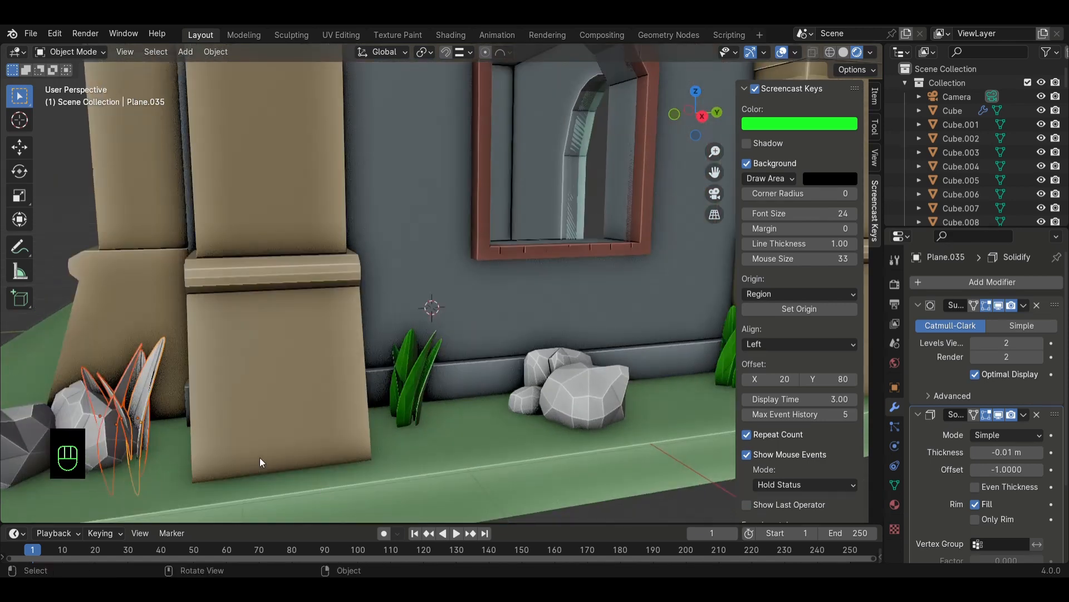
{"action": "key", "text": "ctrl+l"}
{"action": "left_click", "coordinate": [416, 422]}
{"action": "middle_click_drag", "start_coordinate": [61, 419], "coordinate": [318, 443]}
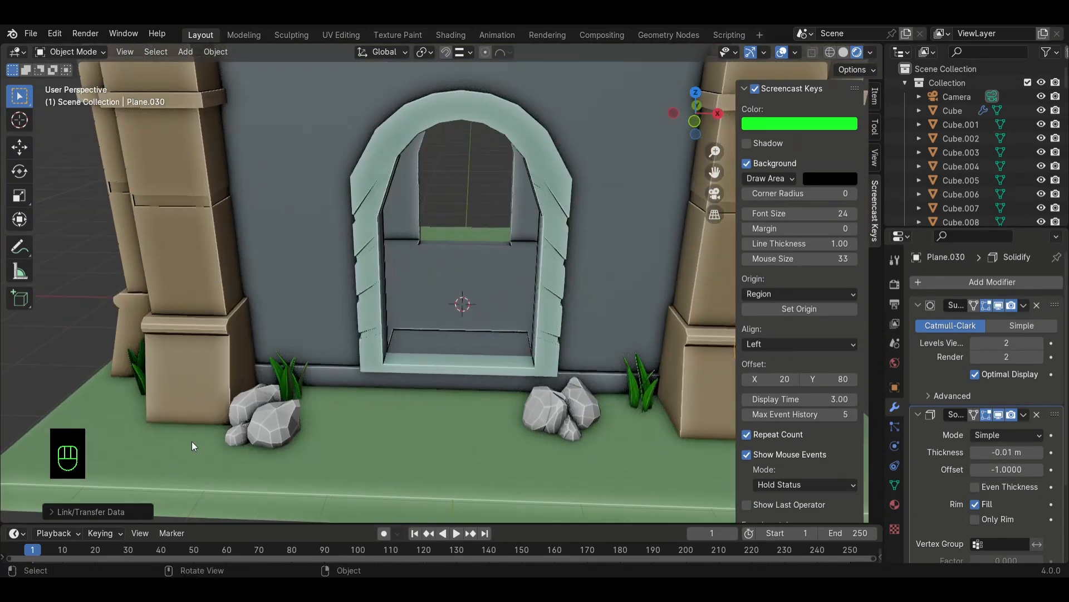
- Give the small rock beside the front arch a new reddish brown material with hue 0.016, saturation 0.902 and value 0.310
{"action": "middle_click_drag", "start_coordinate": [192, 441], "coordinate": [423, 483]}
{"action": "left_click", "coordinate": [437, 483]}
{"action": "left_click", "coordinate": [895, 504]}
{"action": "left_click", "coordinate": [1003, 340]}
{"action": "left_click", "coordinate": [1003, 402]}
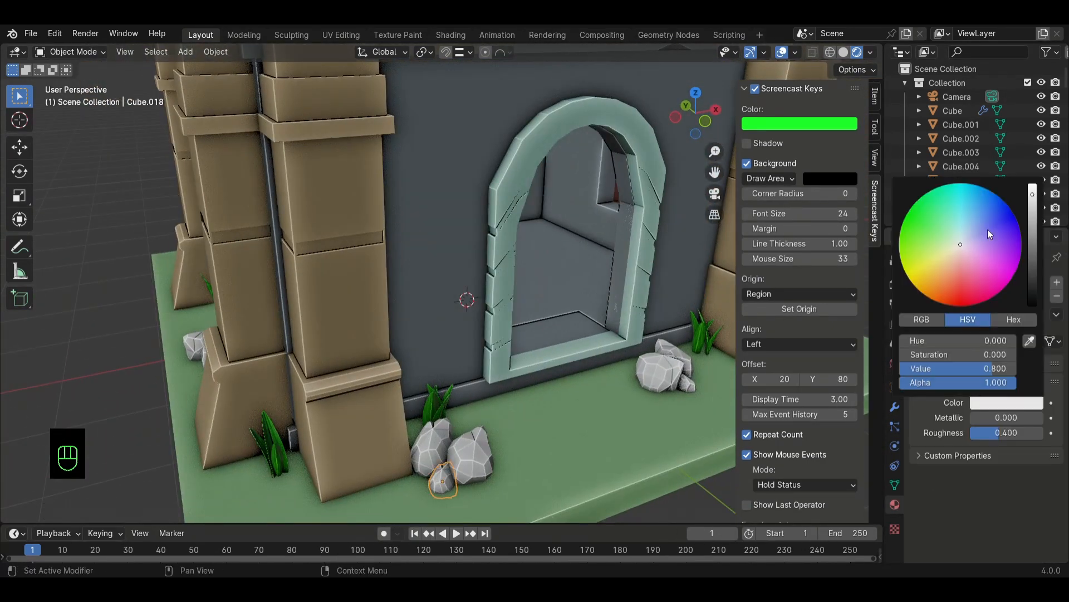
{"action": "left_click_drag", "start_coordinate": [1038, 202], "coordinate": [1034, 233]}
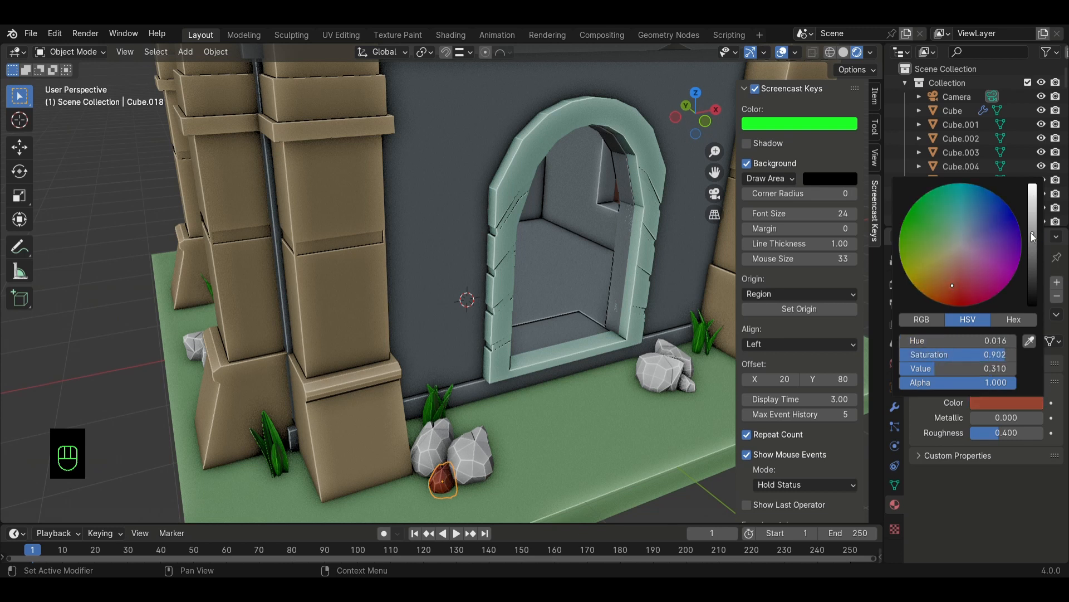
- Link the small rock's reddish brown material to the other two rocks in its group
{"action": "left_click", "coordinate": [474, 453], "text": "shift"}
{"action": "key", "text": "ctrl+l"}
{"action": "left_click", "coordinate": [475, 454]}
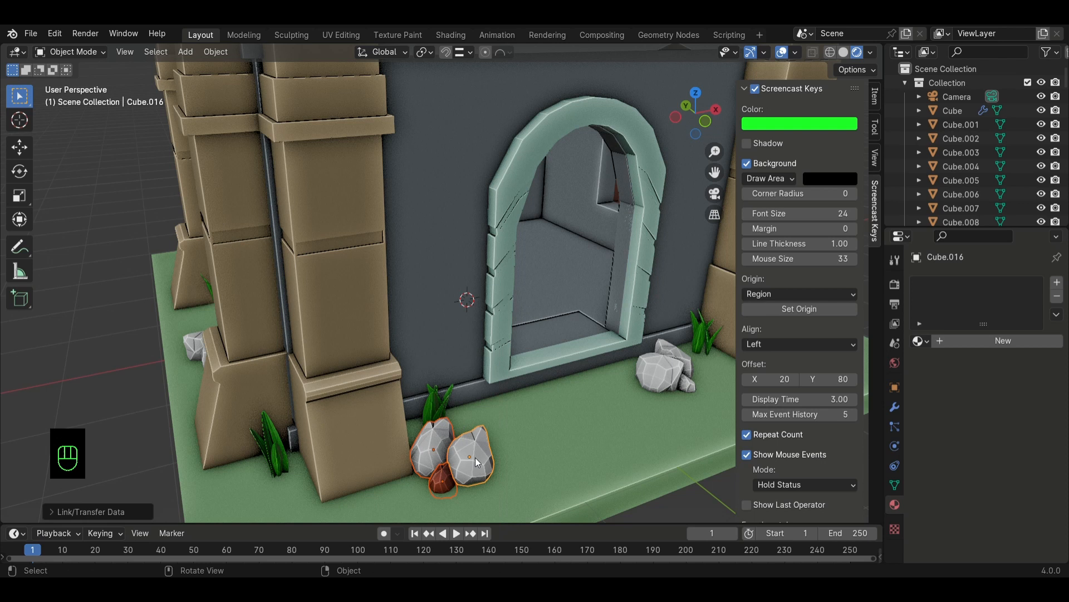
{"action": "left_click", "coordinate": [444, 483], "text": "shift"}
{"action": "key", "text": "ctrl+l"}
{"action": "left_click", "coordinate": [436, 418]}
{"action": "scroll", "coordinate": [443, 481], "scroll_direction": "down", "scroll_amount": 4}
{"action": "middle_click_drag", "start_coordinate": [483, 441], "coordinate": [379, 446]}
{"action": "scroll", "coordinate": [377, 446], "scroll_direction": "up", "scroll_amount": 2}
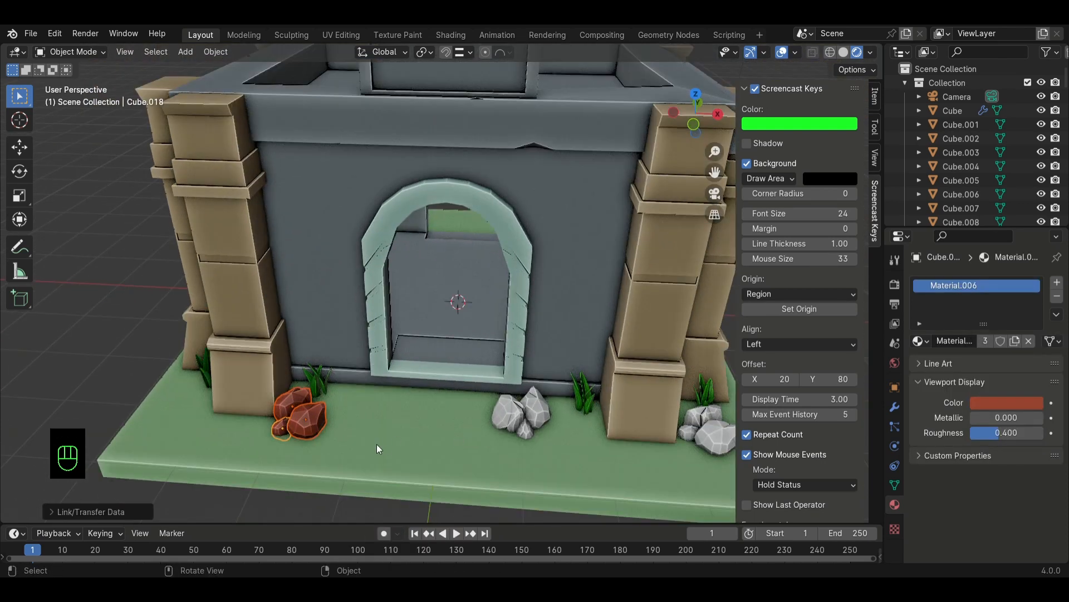
- Select all the remaining grey rocks around the fort and link them to the reddish brown rock material
{"action": "left_click", "coordinate": [384, 436]}
{"action": "left_click", "coordinate": [505, 422], "text": "shift"}
{"action": "left_click", "coordinate": [524, 431], "text": "shift"}
{"action": "left_click", "coordinate": [538, 418], "text": "shift"}
{"action": "left_click", "coordinate": [483, 448], "text": "shift"}
{"action": "middle_click_drag", "start_coordinate": [546, 438], "coordinate": [501, 440]}
{"action": "left_click", "coordinate": [624, 450], "text": "shift"}
{"action": "left_click", "coordinate": [491, 431], "text": "shift"}
{"action": "middle_click_drag", "start_coordinate": [579, 437], "coordinate": [428, 447]}
{"action": "left_click", "coordinate": [399, 438], "text": "shift"}
{"action": "left_click", "coordinate": [405, 418], "text": "shift"}
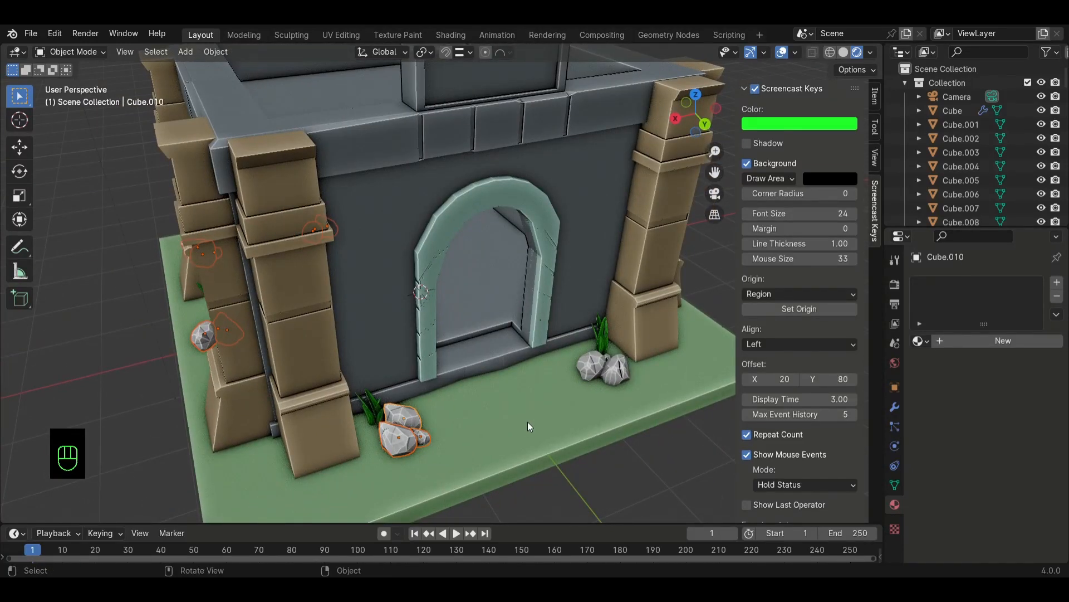
{"action": "left_click", "coordinate": [464, 430], "text": "shift"}
{"action": "middle_click_drag", "start_coordinate": [528, 426], "coordinate": [509, 448]}
{"action": "left_click", "coordinate": [425, 436], "text": "shift"}
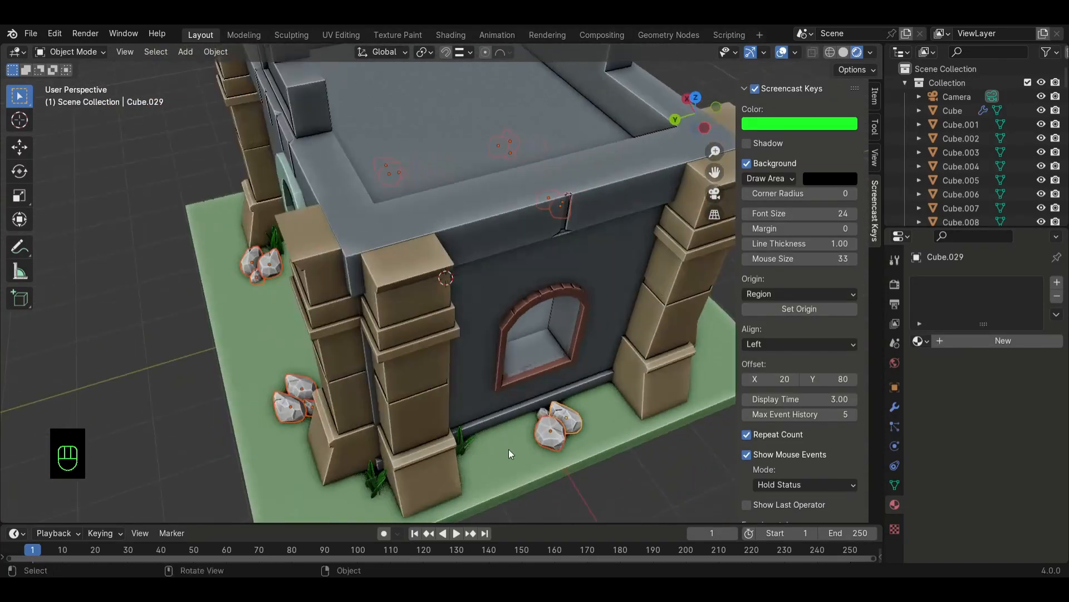
{"action": "middle_click_drag", "start_coordinate": [543, 418], "coordinate": [334, 417]}
{"action": "left_click", "coordinate": [468, 414], "text": "shift"}
{"action": "key", "text": "ctrl+l"}
{"action": "left_click", "coordinate": [466, 417]}
- Give the small rock near the front pillar its own copy of the rock material and slightly shift its viewport colour
{"action": "left_click", "coordinate": [334, 415]}
{"action": "left_click", "coordinate": [1006, 402]}
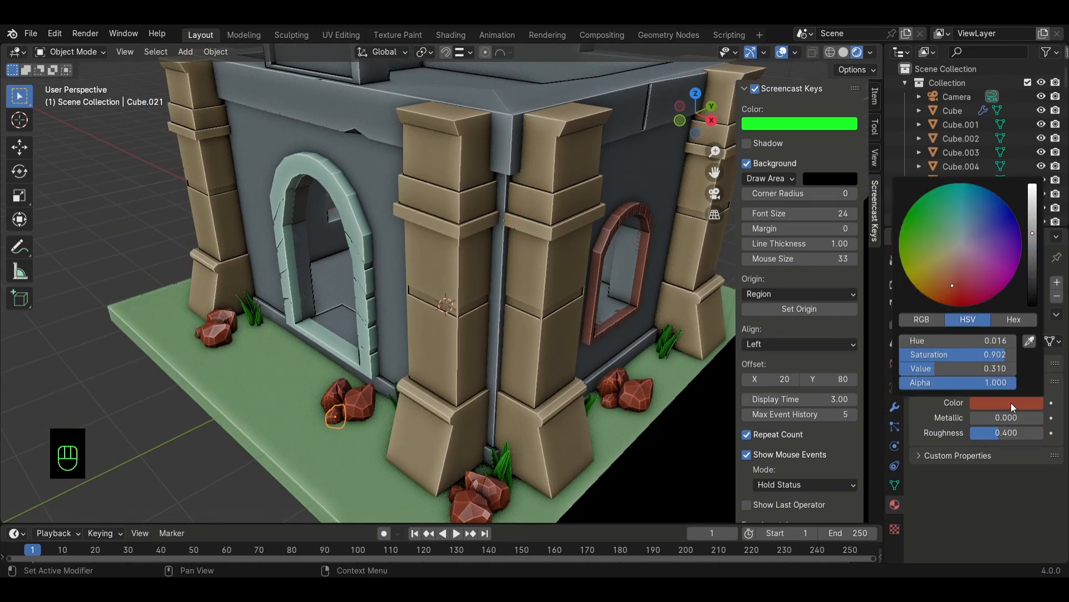
{"action": "left_click", "coordinate": [1008, 403]}
{"action": "left_click_drag", "start_coordinate": [958, 288], "coordinate": [950, 284]}
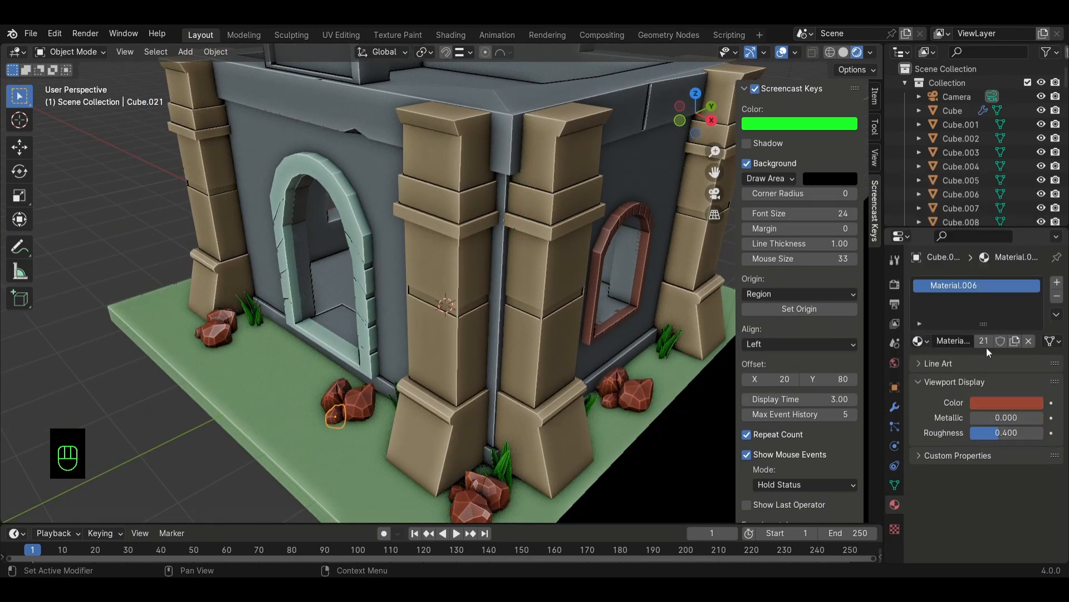
{"action": "left_click", "coordinate": [1006, 403]}
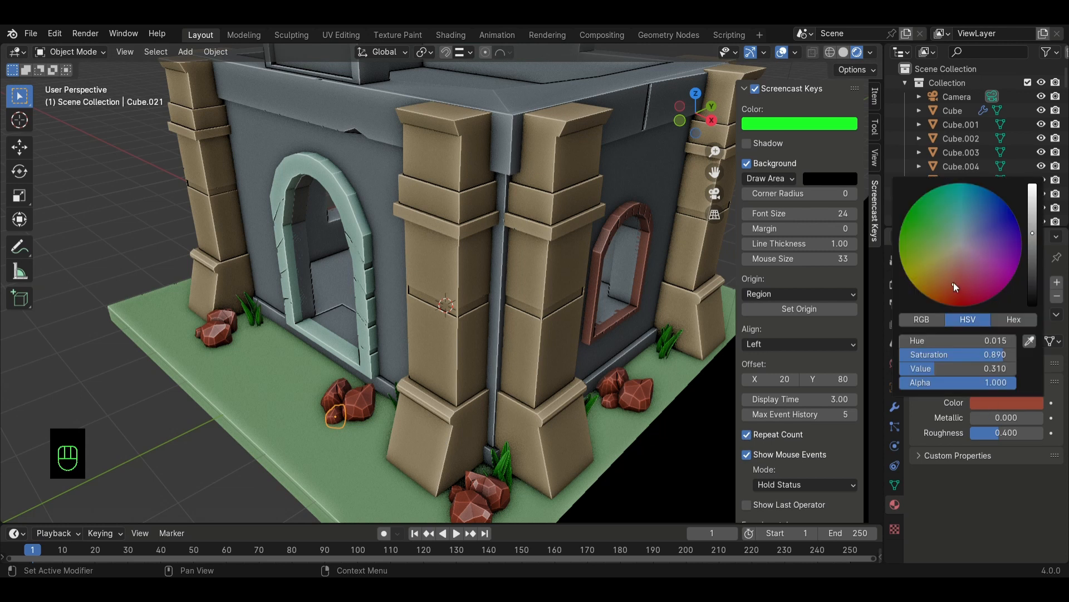
{"action": "left_click", "coordinate": [1003, 403]}
{"action": "left_click_drag", "start_coordinate": [956, 290], "coordinate": [952, 269]}
{"action": "key", "text": "Escape"}
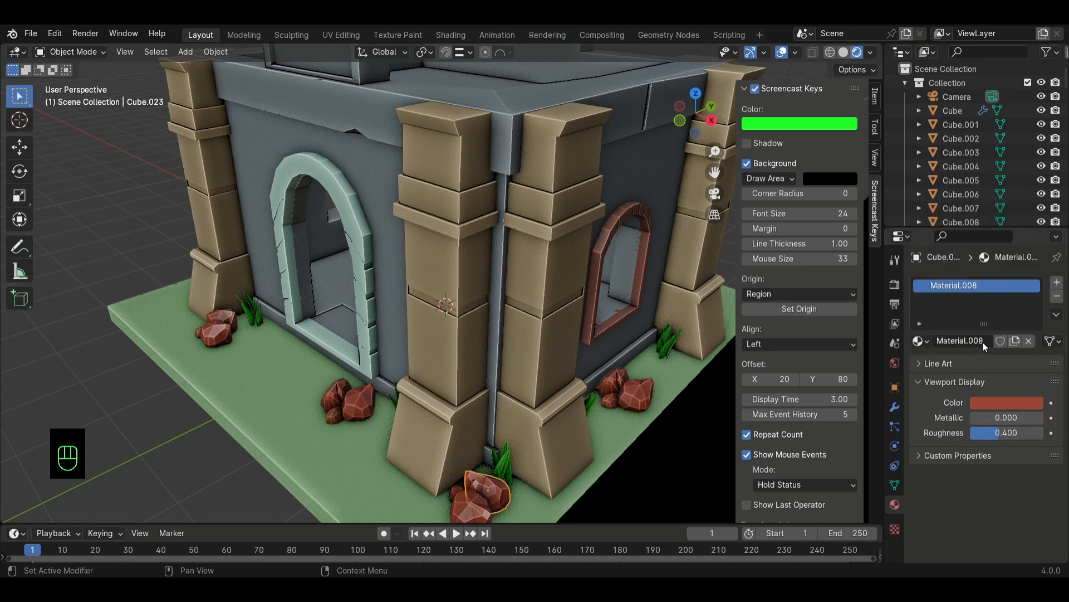
- Tint the corner rock's material paler, and recolour a separate material on a window-wall rock to a darker pinkish red with hue 0.980
{"action": "left_click", "coordinate": [1007, 402]}
{"action": "left_click", "coordinate": [615, 384]}
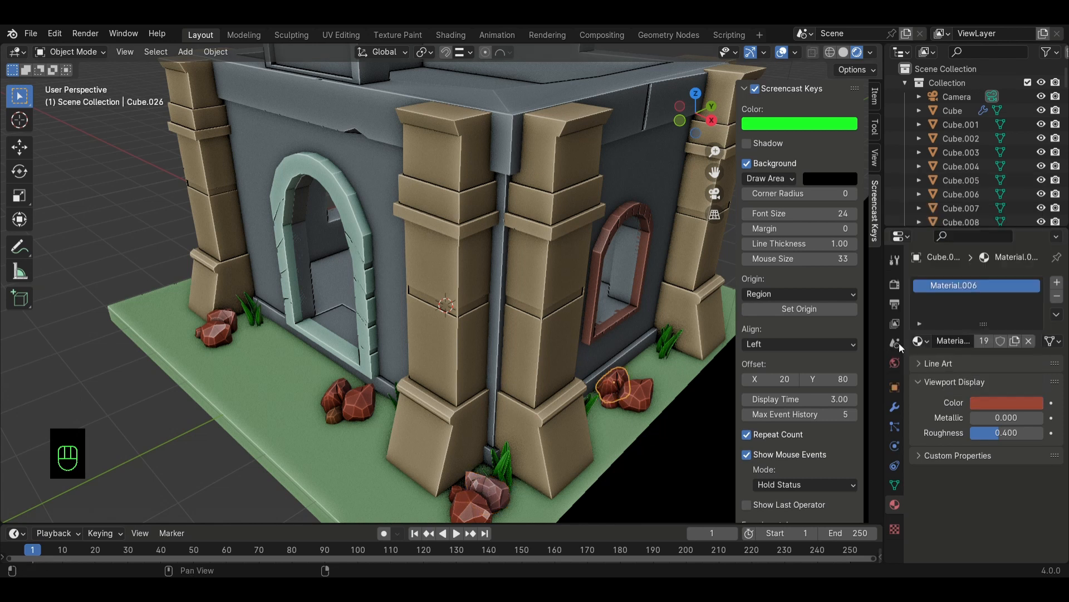
{"action": "left_click", "coordinate": [1001, 402]}
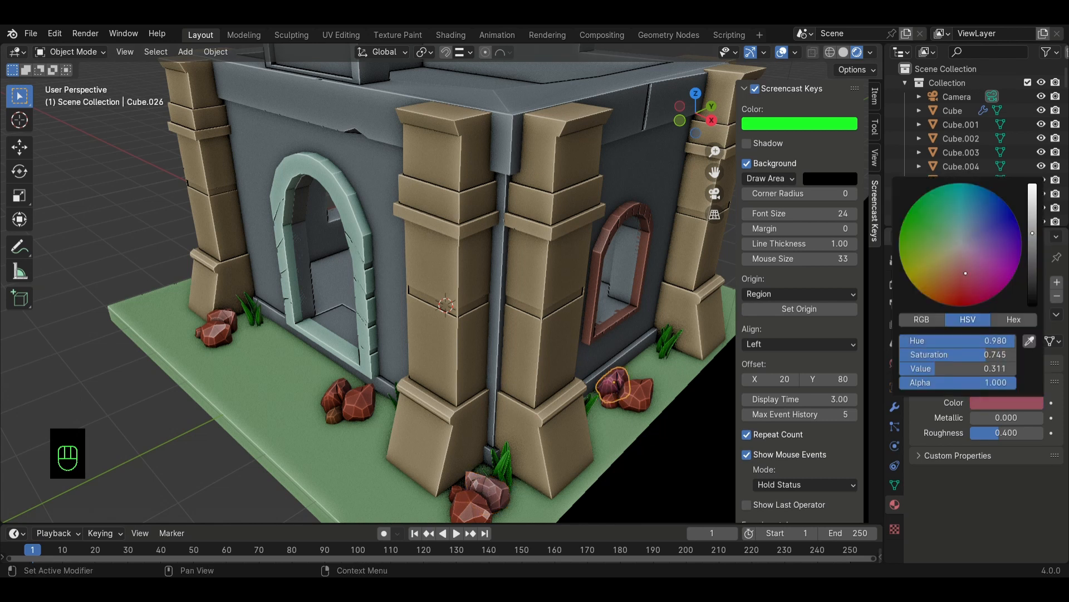
{"action": "left_click_drag", "start_coordinate": [1032, 234], "coordinate": [1033, 252]}
- Select the face loop of the low skirting around the base of the fort's walls in Edit Mode
{"action": "middle_click_drag", "start_coordinate": [679, 437], "coordinate": [434, 410]}
{"action": "left_click", "coordinate": [457, 329]}
{"action": "middle_click_drag", "start_coordinate": [456, 329], "coordinate": [477, 360]}
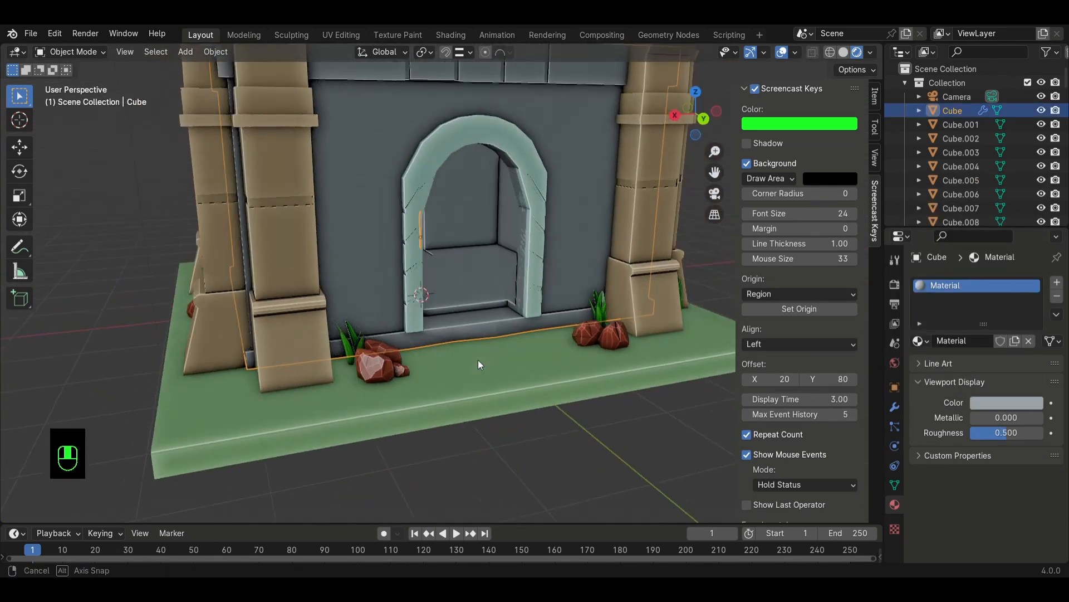
{"action": "key", "text": "Tab"}
{"action": "left_click", "coordinate": [517, 326]}
{"action": "left_click", "coordinate": [521, 327], "text": "alt"}
{"action": "left_click", "coordinate": [545, 328], "text": "alt"}
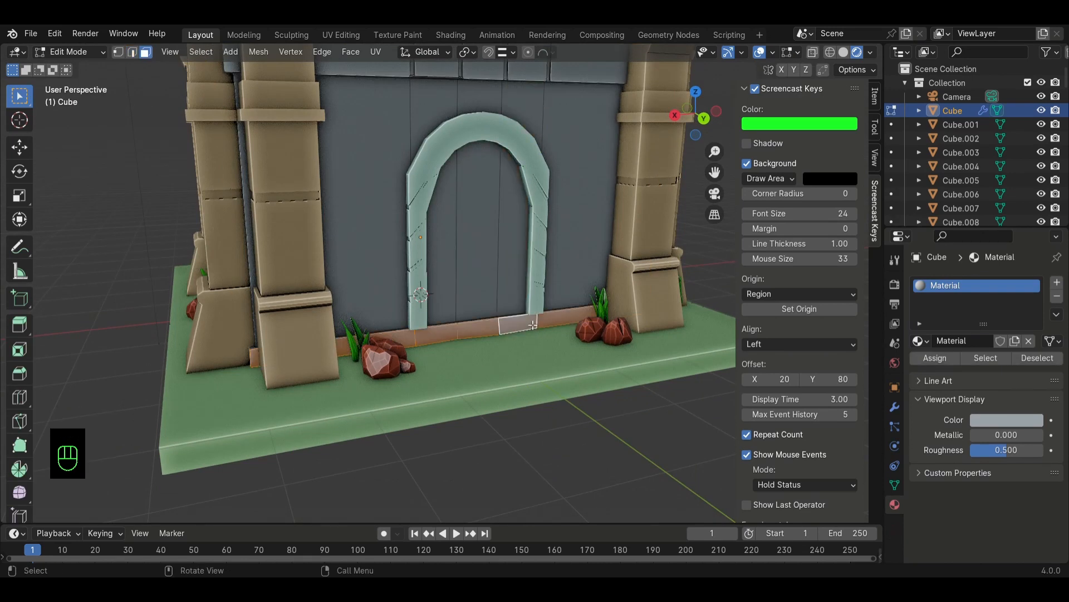
{"action": "scroll", "coordinate": [532, 323], "scroll_direction": "down", "scroll_amount": 4}
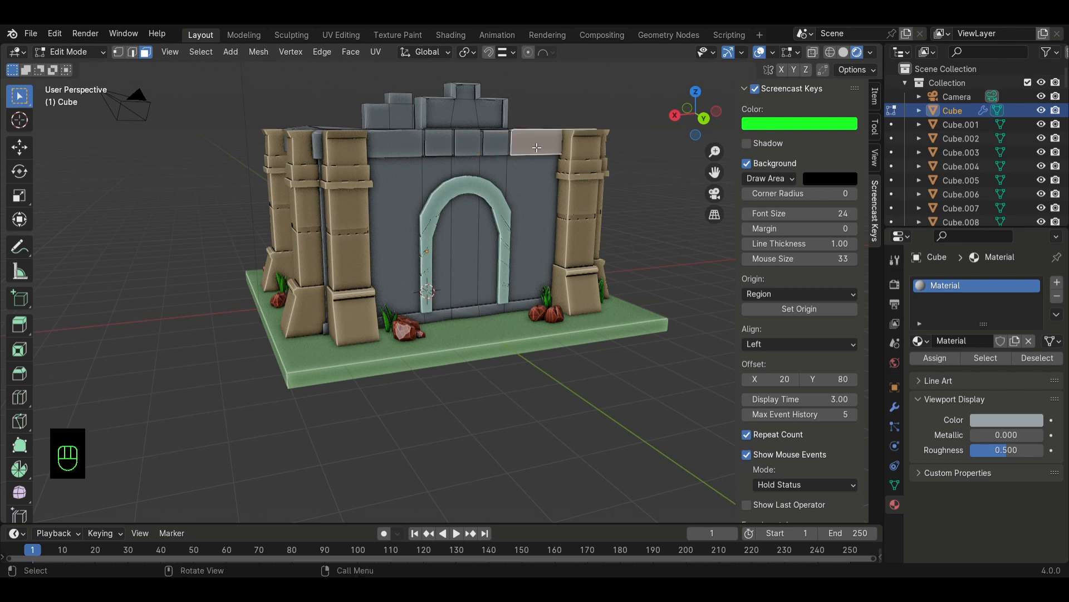
{"action": "left_click", "coordinate": [506, 314], "text": "alt"}
{"action": "left_click", "coordinate": [509, 312], "text": "alt"}
{"action": "left_click", "coordinate": [506, 312], "text": "alt"}
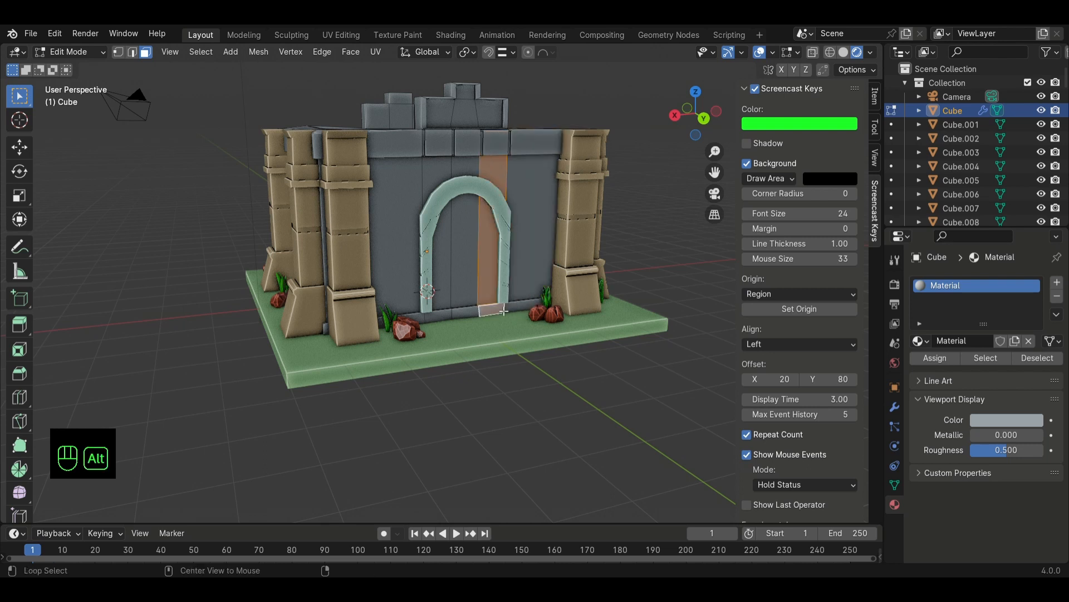
{"action": "left_click", "coordinate": [504, 311], "text": "alt"}
- Assign the skirting a new dark green viewport material with hue 0.307, saturation 0.332 and value 0.116
{"action": "left_click", "coordinate": [1057, 282]}
{"action": "left_click", "coordinate": [979, 369]}
{"action": "left_click", "coordinate": [1006, 447]}
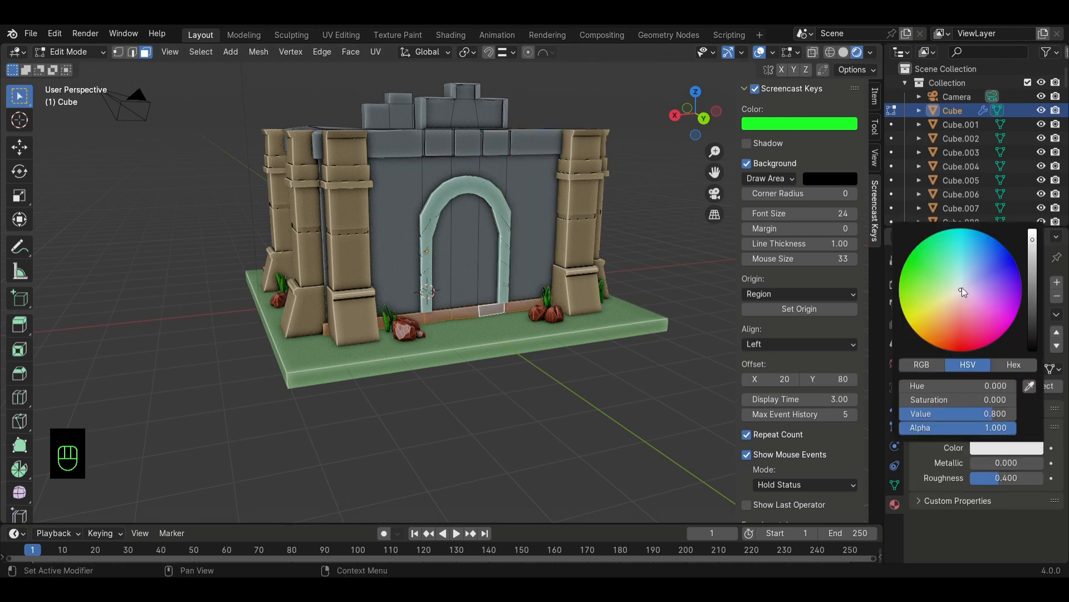
{"action": "scroll", "coordinate": [965, 282], "scroll_direction": "down", "scroll_amount": 9}
{"action": "scroll", "coordinate": [966, 281], "scroll_direction": "up", "scroll_amount": 11}
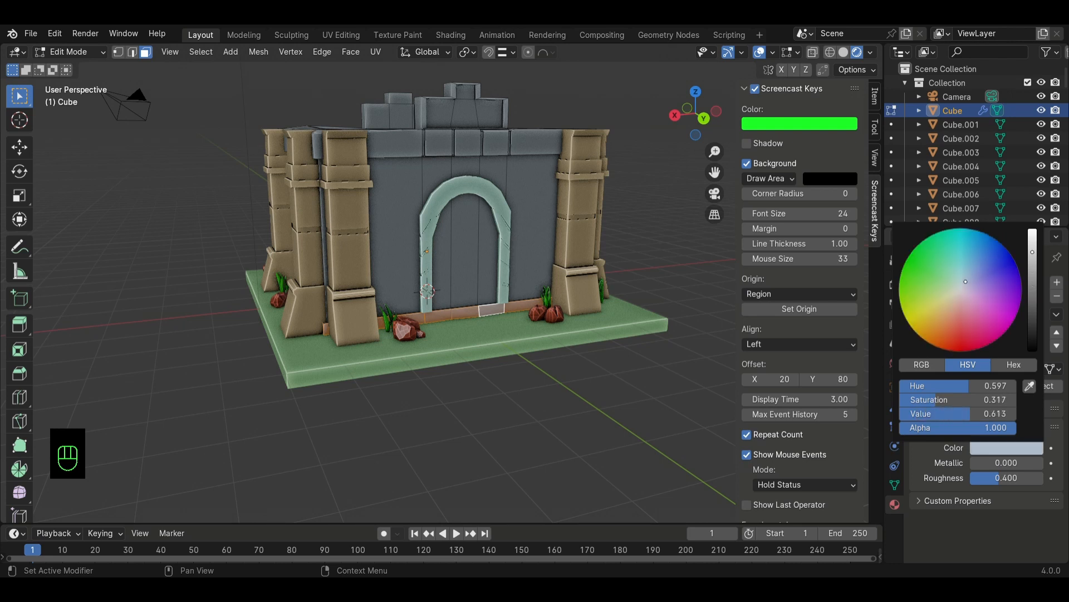
{"action": "scroll", "coordinate": [968, 294], "scroll_direction": "down", "scroll_amount": 9}
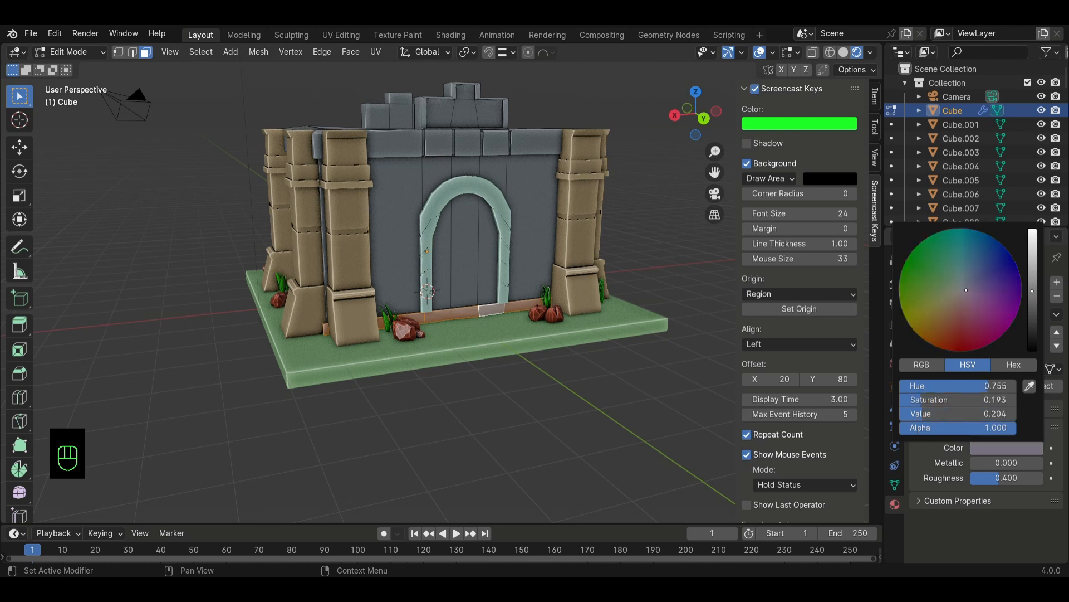
{"action": "left_click", "coordinate": [936, 388]}
{"action": "left_click", "coordinate": [646, 340]}
{"action": "middle_click_drag", "start_coordinate": [645, 337], "coordinate": [610, 337]}
{"action": "left_click", "coordinate": [1006, 448]}
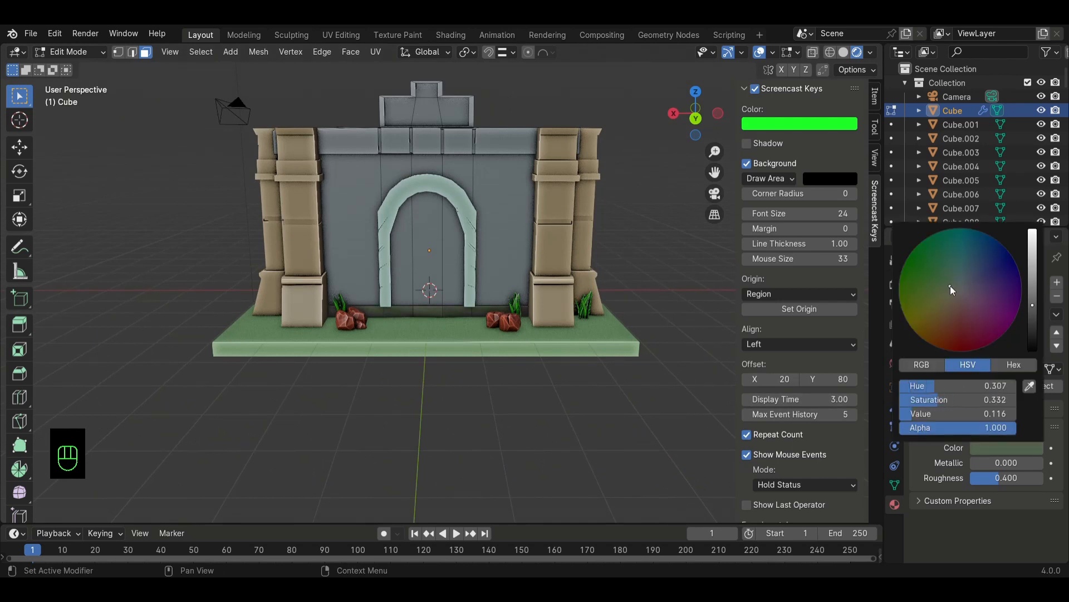
- Select the outer band of faces around the parapet and assign it a new near-white material with value 0.800
{"action": "middle_click_drag", "start_coordinate": [436, 144], "coordinate": [482, 229]}
{"action": "middle_click_drag", "start_coordinate": [287, 205], "coordinate": [502, 207]}
{"action": "left_click", "coordinate": [1056, 283]}
{"action": "left_click", "coordinate": [959, 369]}
{"action": "left_click", "coordinate": [987, 452]}
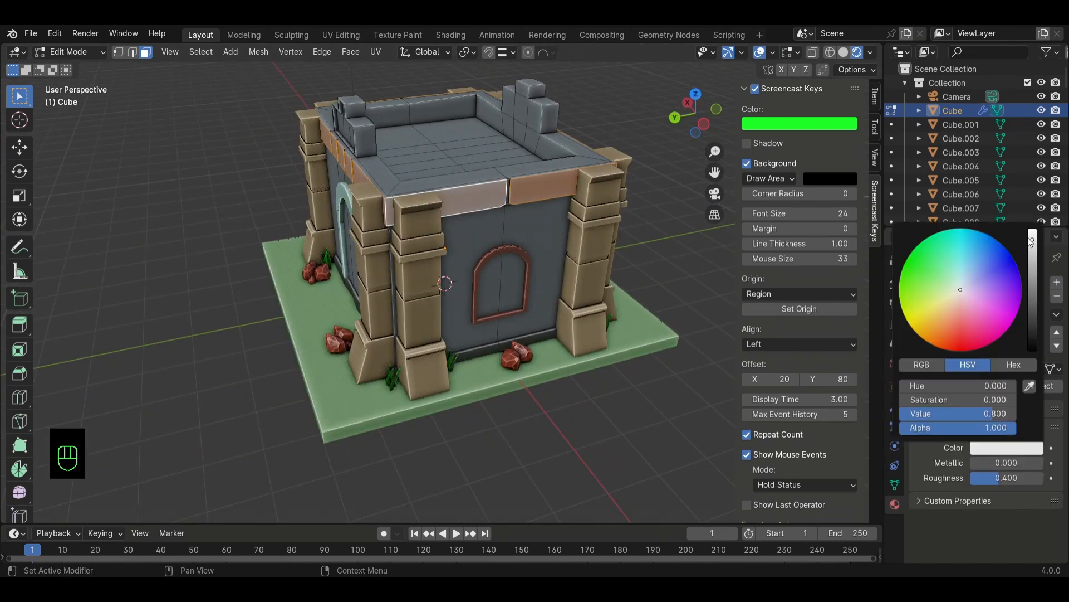
{"action": "middle_click_drag", "start_coordinate": [446, 290], "coordinate": [452, 395]}
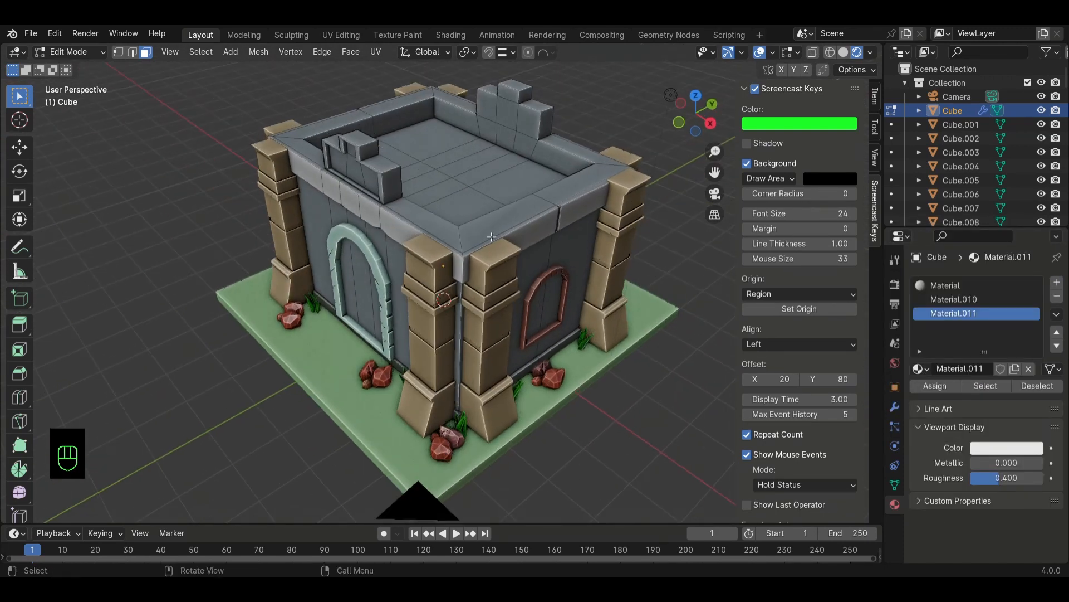
- Select the face loop along the parapet's top and adjust the selection at the corner between the two pillars
{"action": "left_click", "coordinate": [515, 216]}
{"action": "left_click", "coordinate": [526, 204], "text": "alt"}
{"action": "scroll", "coordinate": [477, 240], "scroll_direction": "up", "scroll_amount": 1}
{"action": "scroll", "coordinate": [477, 240], "scroll_direction": "up", "scroll_amount": 1}
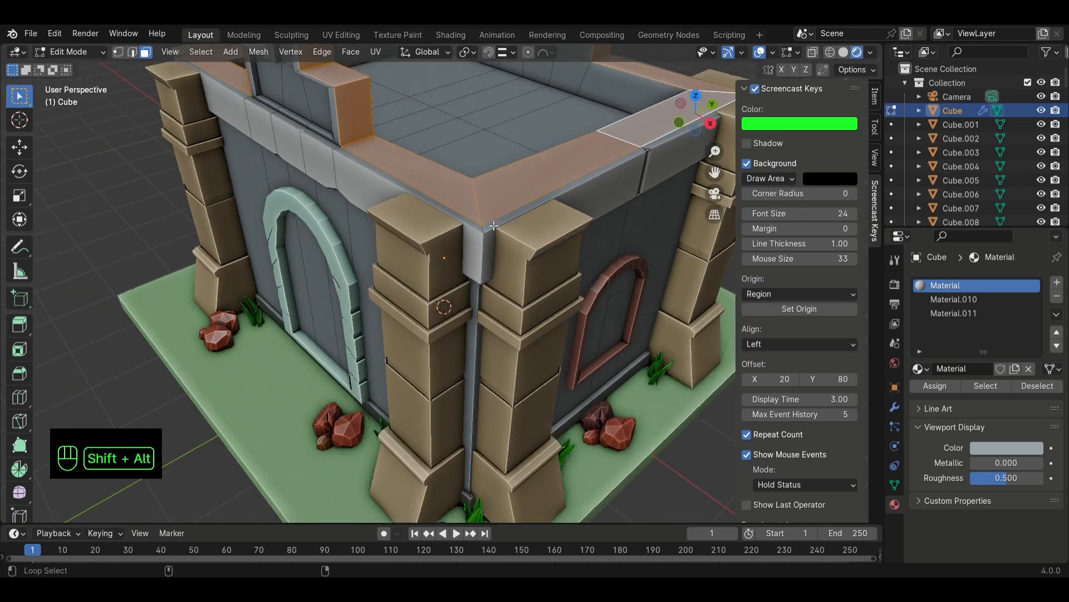
{"action": "left_click", "coordinate": [493, 229], "text": "alt+shift"}
{"action": "left_click", "coordinate": [492, 228], "text": "alt+shift"}
{"action": "left_click", "coordinate": [493, 228], "text": "alt+shift"}
{"action": "left_click", "coordinate": [495, 209], "text": "shift"}
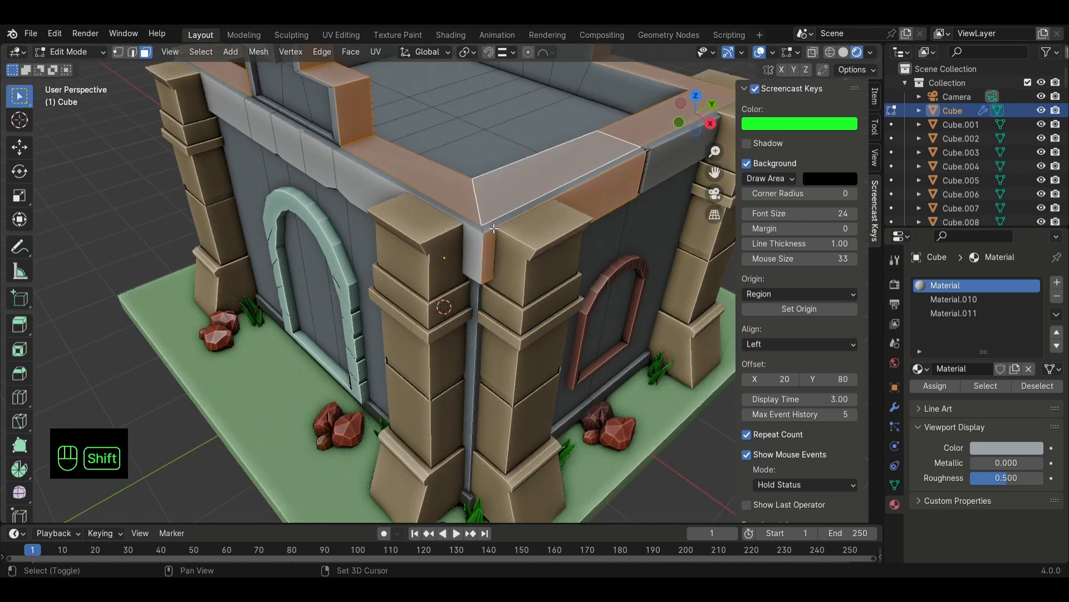
{"action": "left_click", "coordinate": [489, 238], "text": "shift"}
{"action": "left_click", "coordinate": [493, 225], "text": "shift"}
- Extend the selection with the ledge and rim faces around the raised stepped block above the arch
{"action": "middle_click_drag", "start_coordinate": [337, 195], "coordinate": [433, 198]}
{"action": "scroll", "coordinate": [390, 248], "scroll_direction": "down", "scroll_amount": 4}
{"action": "left_click", "coordinate": [370, 242], "text": "shift"}
{"action": "scroll", "coordinate": [390, 251], "scroll_direction": "up", "scroll_amount": 5}
{"action": "middle_click_drag", "start_coordinate": [443, 245], "coordinate": [493, 236]}
{"action": "left_click", "coordinate": [435, 151], "text": "shift"}
{"action": "left_click", "coordinate": [486, 191], "text": "shift"}
{"action": "scroll", "coordinate": [499, 208], "scroll_direction": "down", "scroll_amount": 2}
{"action": "middle_click_drag", "start_coordinate": [493, 236], "coordinate": [356, 426], "text": "shift"}
{"action": "left_click", "coordinate": [398, 393], "text": "shift"}
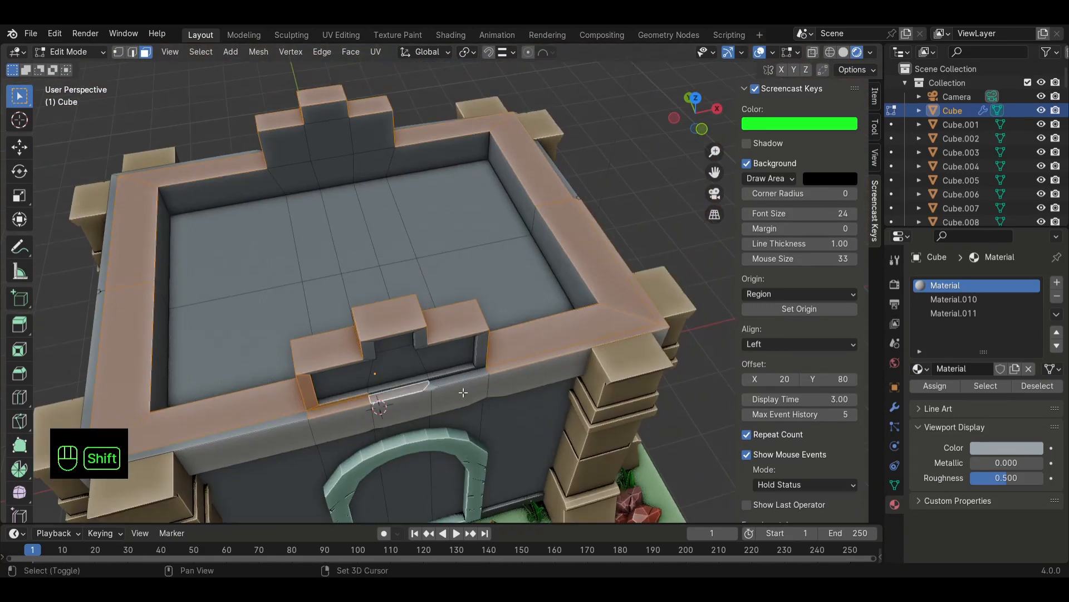
{"action": "left_click", "coordinate": [463, 387], "text": "shift"}
{"action": "middle_click_drag", "start_coordinate": [463, 392], "coordinate": [491, 422]}
{"action": "left_click", "coordinate": [409, 384], "text": "shift"}
- Add the narrow outer edge faces along the remaining parapet rim to the selection
{"action": "middle_click_drag", "start_coordinate": [395, 385], "coordinate": [540, 418]}
{"action": "left_click", "coordinate": [440, 408], "text": "shift"}
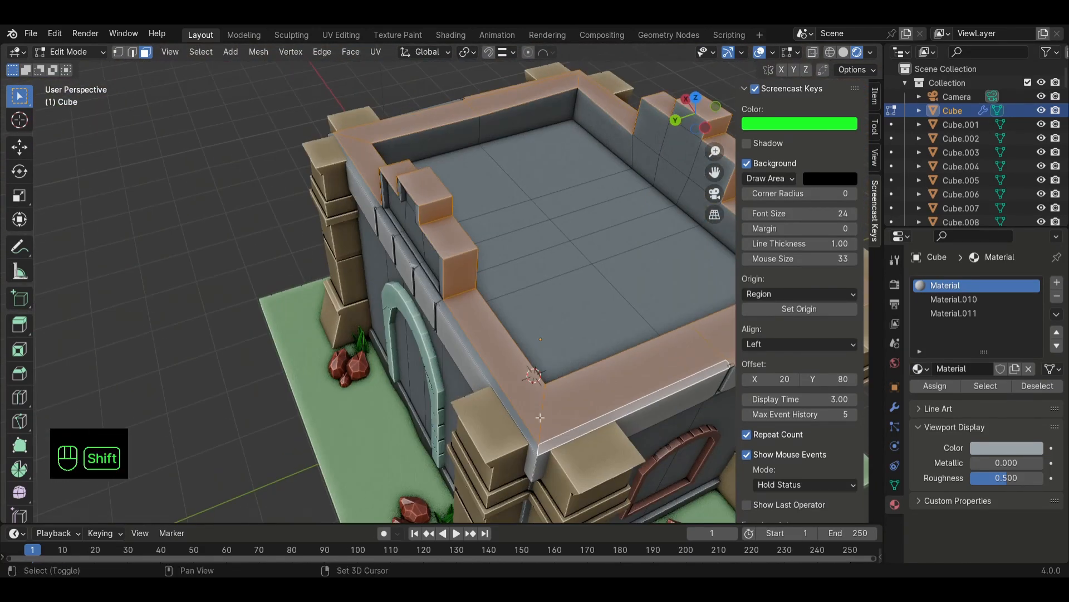
{"action": "left_click", "coordinate": [512, 406], "text": "shift"}
{"action": "scroll", "coordinate": [530, 379], "scroll_direction": "up", "scroll_amount": 4}
{"action": "left_click", "coordinate": [627, 280], "text": "shift"}
{"action": "left_click", "coordinate": [582, 256], "text": "shift"}
{"action": "left_click", "coordinate": [529, 220], "text": "shift"}
{"action": "left_click", "coordinate": [303, 85], "text": "shift"}
{"action": "scroll", "coordinate": [293, 158], "scroll_direction": "down", "scroll_amount": 4}
{"action": "middle_click_drag", "start_coordinate": [293, 158], "coordinate": [323, 262]}
{"action": "scroll", "coordinate": [489, 316], "scroll_direction": "down", "scroll_amount": 5}
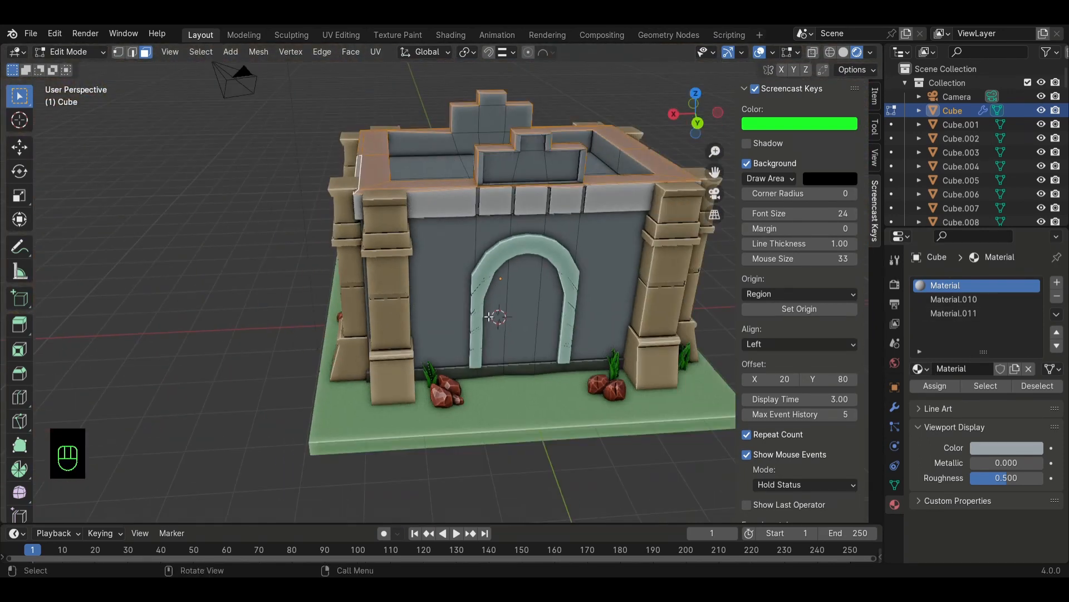
- Add the stepped block's frame faces to the selection and assign everything to the near-white Material.011
{"action": "left_click", "coordinate": [491, 168], "text": "shift"}
{"action": "scroll", "coordinate": [485, 156], "scroll_direction": "up", "scroll_amount": 4}
{"action": "left_click", "coordinate": [470, 132], "text": "shift"}
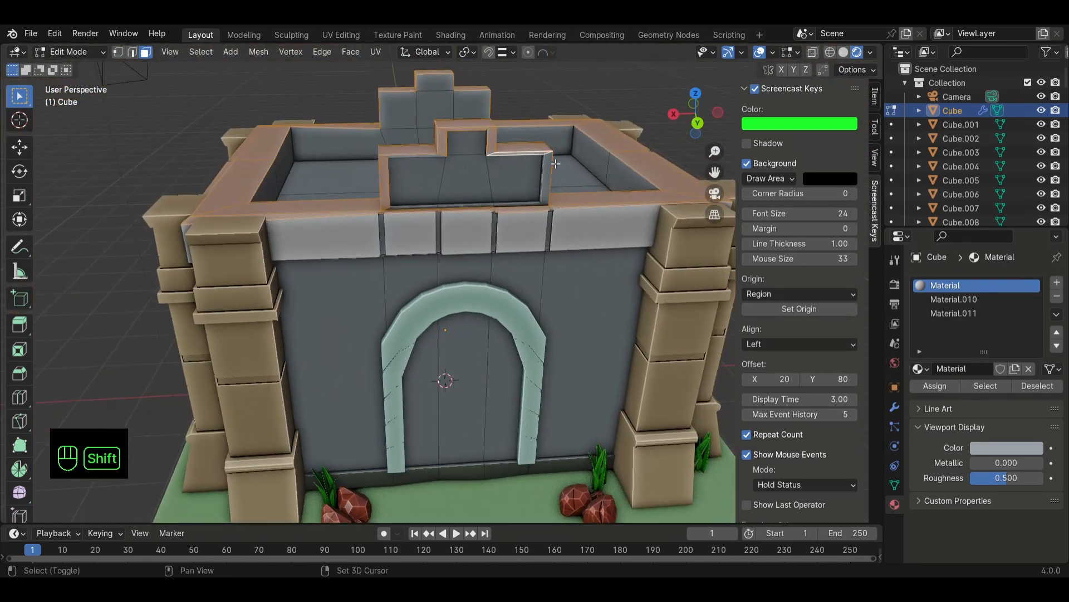
{"action": "middle_click_drag", "start_coordinate": [532, 211], "coordinate": [314, 219]}
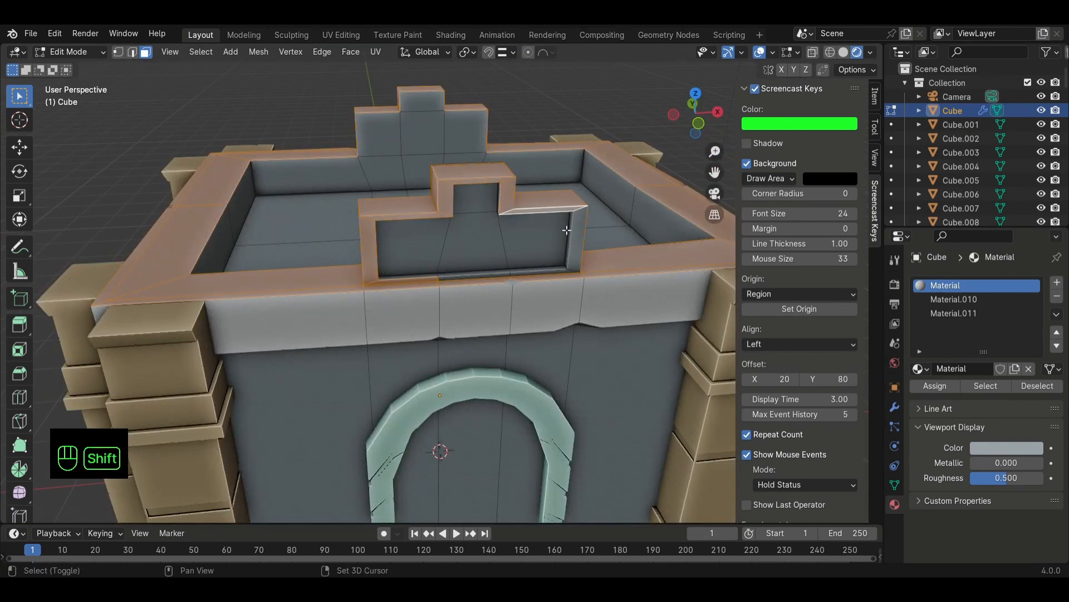
{"action": "left_click", "coordinate": [574, 236], "text": "shift"}
{"action": "middle_click_drag", "start_coordinate": [606, 296], "coordinate": [554, 302]}
{"action": "left_click", "coordinate": [962, 317]}
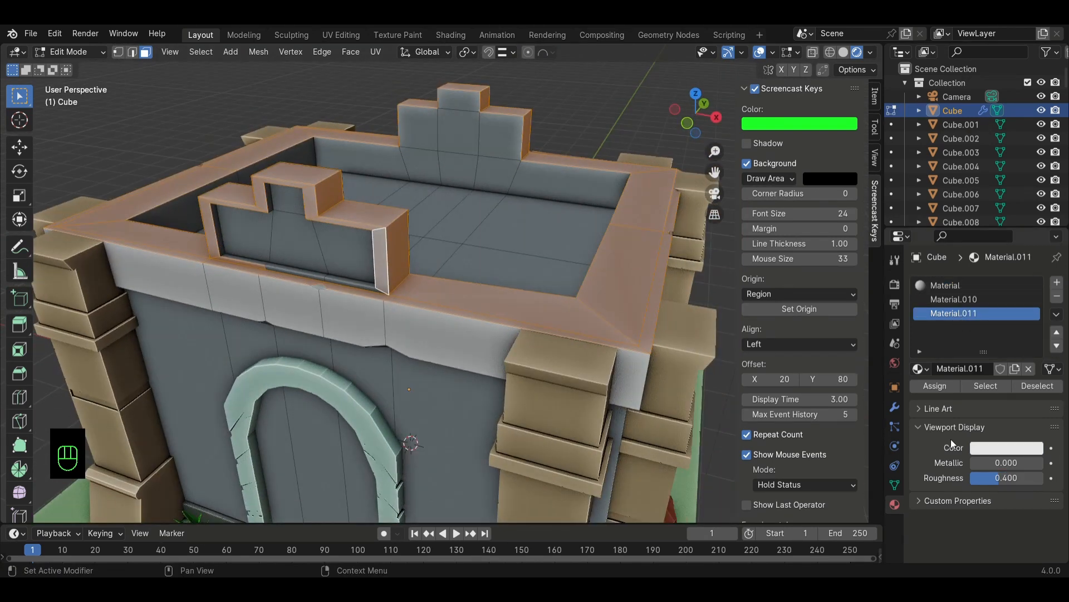
{"action": "left_click", "coordinate": [937, 386]}
- Assign Material.011 to the missed face on the stepped block's frame and return to Object Mode
{"action": "left_click", "coordinate": [604, 115]}
{"action": "middle_click_drag", "start_coordinate": [602, 126], "coordinate": [451, 114]}
{"action": "scroll", "coordinate": [463, 167], "scroll_direction": "up", "scroll_amount": 3}
{"action": "middle_click_drag", "start_coordinate": [473, 189], "coordinate": [473, 253]}
{"action": "left_click", "coordinate": [333, 116]}
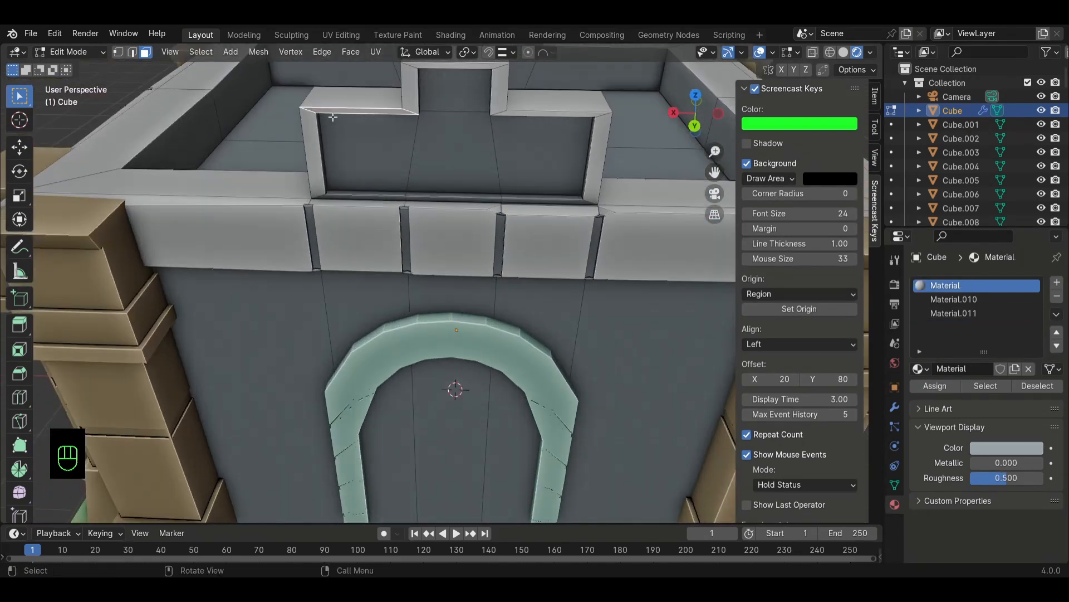
{"action": "left_click", "coordinate": [962, 313]}
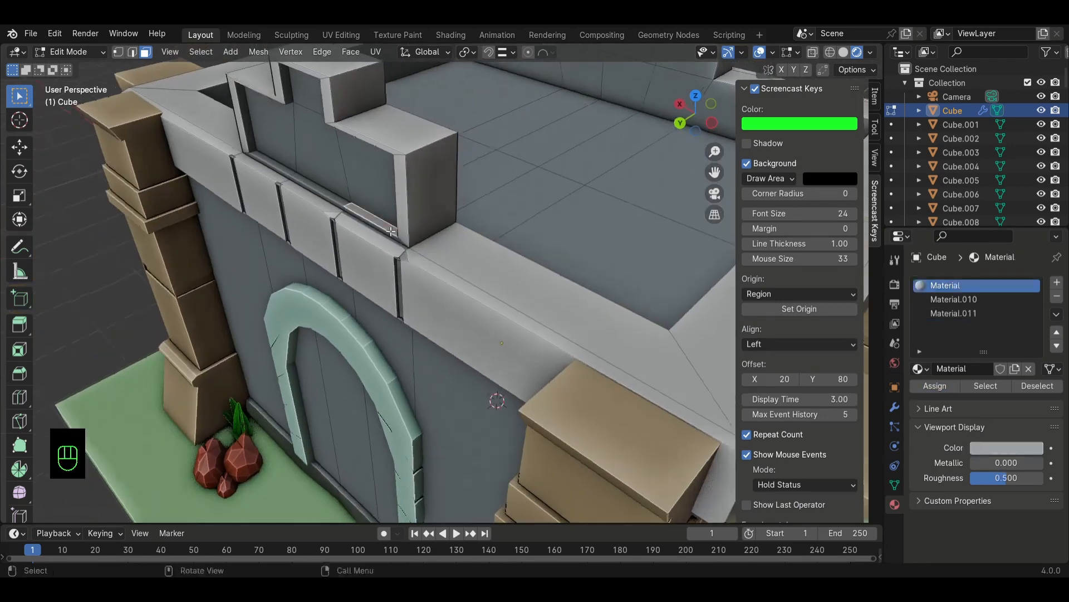
{"action": "scroll", "coordinate": [557, 250], "scroll_direction": "down", "scroll_amount": 5}
{"action": "key", "text": "Tab"}
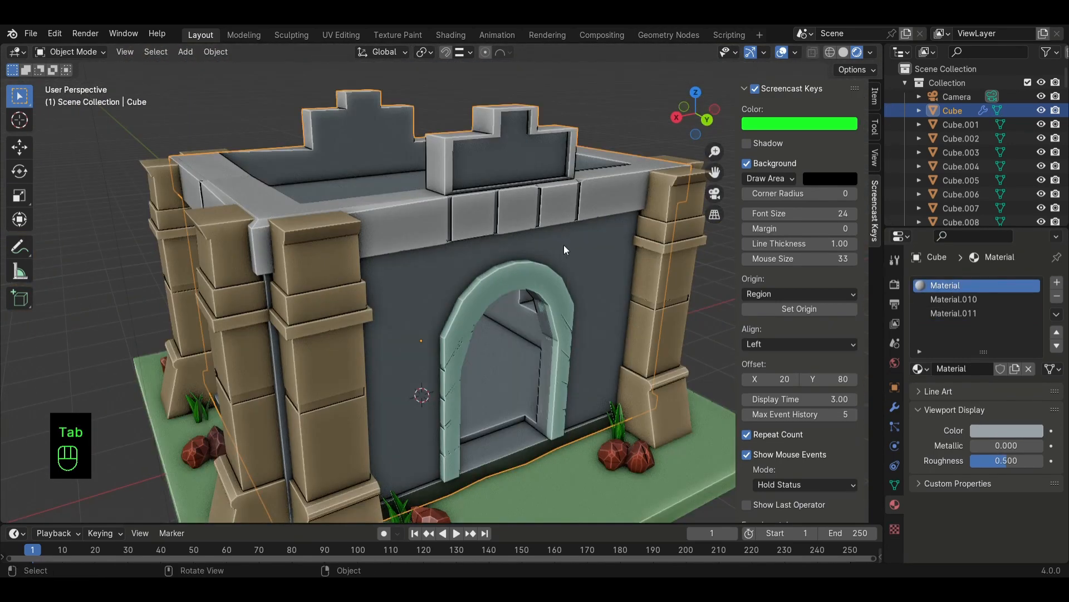
- Select all faces of the roof floor inside the parapet and assign them a new dark grey material
{"action": "scroll", "coordinate": [557, 248], "scroll_direction": "down", "scroll_amount": 5}
{"action": "middle_click_drag", "start_coordinate": [489, 249], "coordinate": [500, 315]}
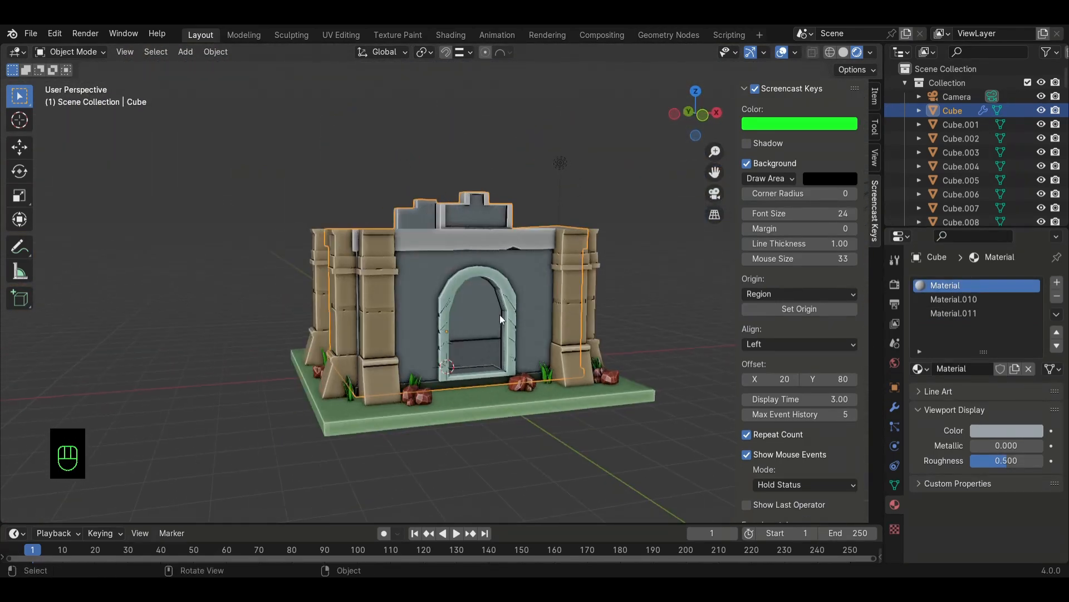
{"action": "scroll", "coordinate": [499, 315], "scroll_direction": "up", "scroll_amount": 3}
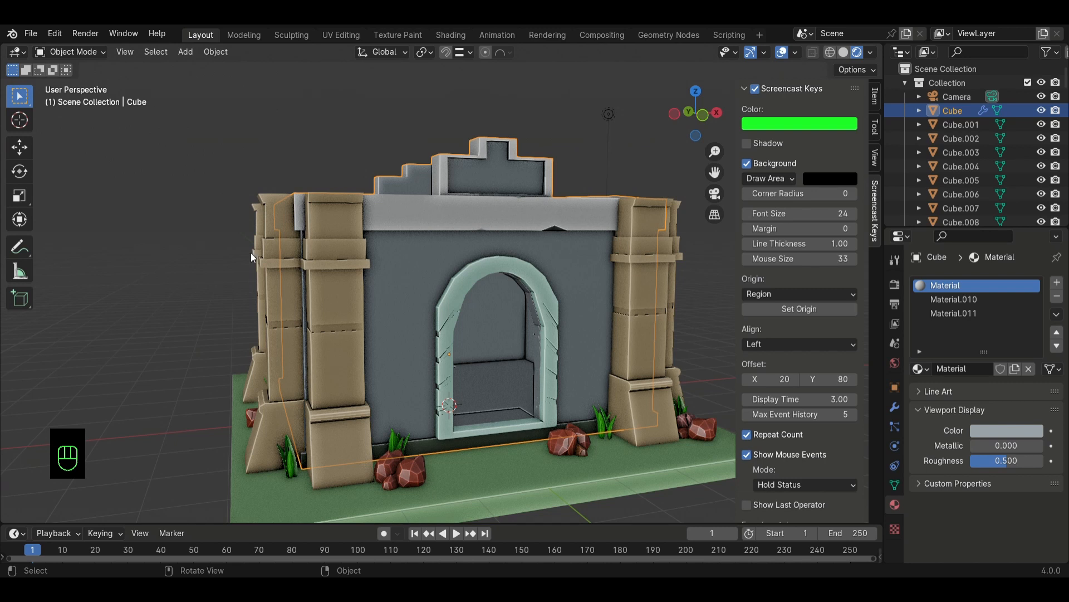
{"action": "middle_click_drag", "start_coordinate": [531, 457], "coordinate": [333, 342]}
{"action": "key", "text": "Tab"}
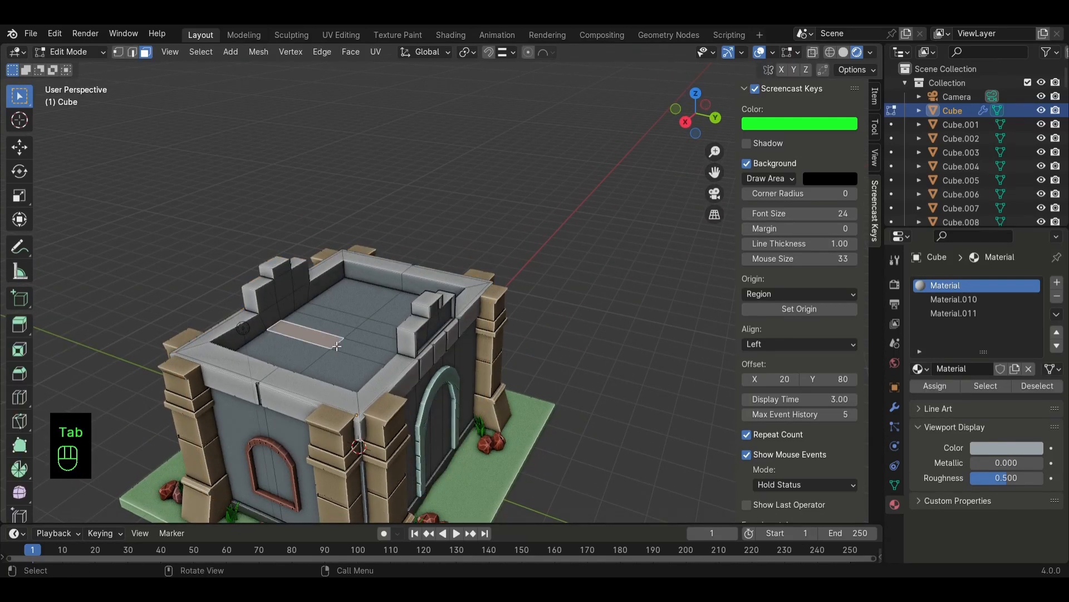
{"action": "left_click", "coordinate": [336, 346], "text": "alt"}
{"action": "left_click", "coordinate": [284, 352], "text": "alt"}
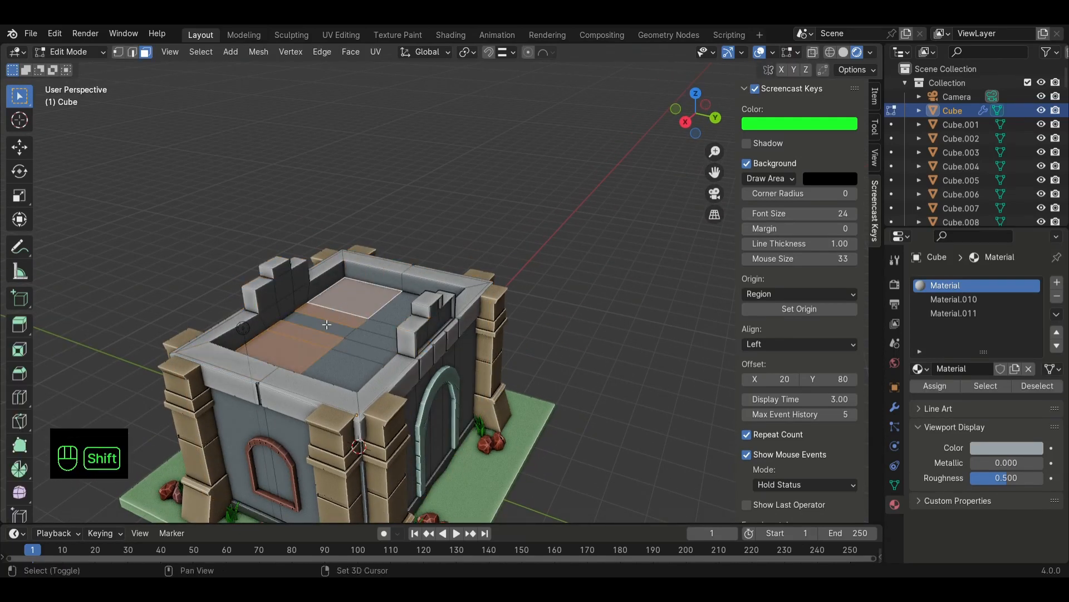
{"action": "left_click", "coordinate": [1056, 282]}
{"action": "left_click", "coordinate": [968, 369]}
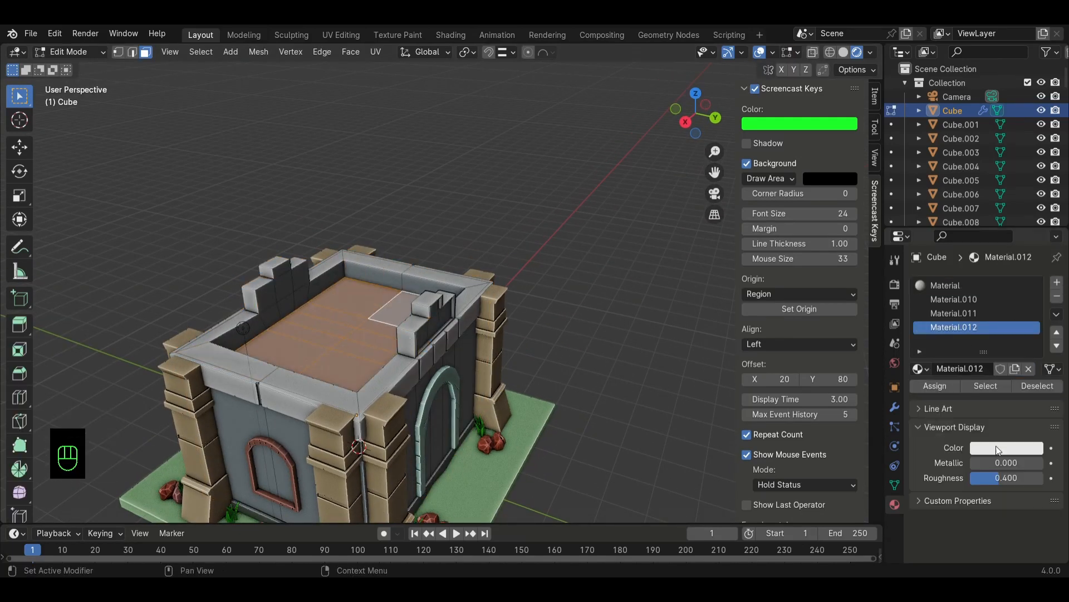
{"action": "left_click", "coordinate": [996, 447]}
{"action": "left_click_drag", "start_coordinate": [997, 413], "coordinate": [903, 413]}
{"action": "left_click", "coordinate": [935, 386]}
- Select the stepped block's recessed panel faces and create a dark green material with hue 0.276, saturation 0.498 and value 0.111
{"action": "left_click", "coordinate": [675, 339]}
{"action": "mouse_move", "coordinate": [674, 348]}
{"action": "middle_mouse_down"}
{"action": "mouse_move", "coordinate": [623, 327]}
{"action": "mouse_move", "coordinate": [590, 329]}
{"action": "mouse_move", "coordinate": [671, 347]}
{"action": "middle_mouse_up"}
{"action": "scroll", "coordinate": [426, 264], "scroll_direction": "up", "scroll_amount": 4}
{"action": "left_click", "coordinate": [229, 330], "text": "shift"}
{"action": "left_click", "coordinate": [275, 317], "text": "shift"}
{"action": "left_click", "coordinate": [274, 277], "text": "shift"}
{"action": "left_click", "coordinate": [340, 300], "text": "shift"}
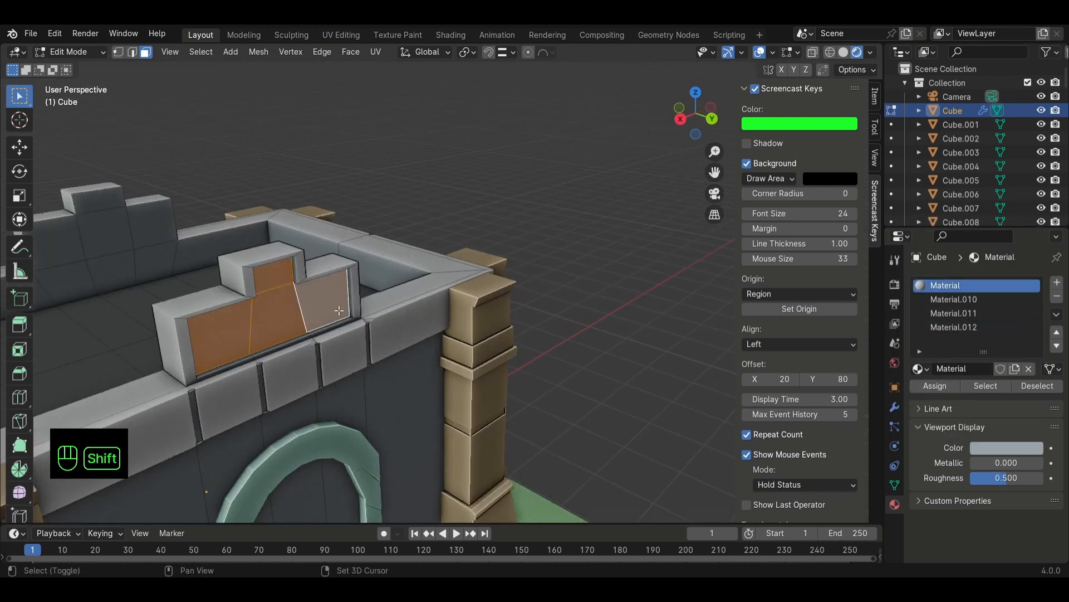
{"action": "left_click", "coordinate": [1056, 282]}
{"action": "left_click", "coordinate": [972, 369]}
{"action": "left_click", "coordinate": [1002, 448]}
{"action": "left_click_drag", "start_coordinate": [1033, 244], "coordinate": [1032, 338]}
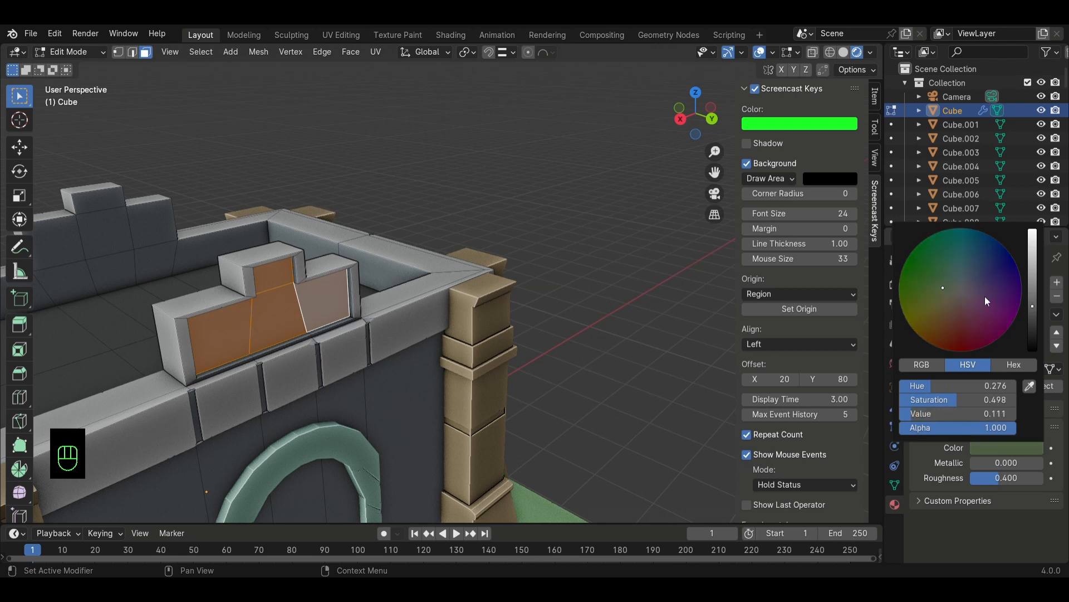
- Assign the dark green Material.013 to all four recessed panel faces of the stepped block
{"action": "left_click", "coordinate": [935, 386]}
{"action": "left_click", "coordinate": [229, 333], "text": "shift"}
{"action": "left_click", "coordinate": [276, 318], "text": "shift"}
{"action": "left_click", "coordinate": [320, 298], "text": "shift"}
{"action": "left_click", "coordinate": [590, 318]}
{"action": "middle_click_drag", "start_coordinate": [590, 318], "coordinate": [567, 312]}
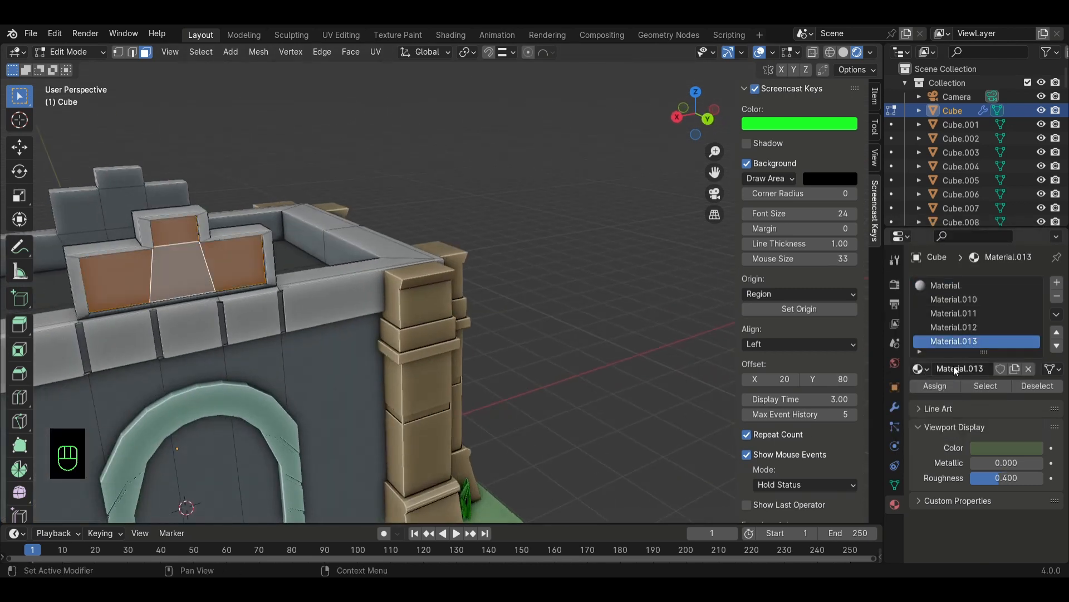
{"action": "left_click", "coordinate": [935, 386]}
- Assign Material.013 to the recessed panel faces of the stepped block on the opposite wall
{"action": "left_click", "coordinate": [529, 254]}
{"action": "middle_click_drag", "start_coordinate": [530, 255], "coordinate": [490, 276]}
{"action": "left_click", "coordinate": [646, 227]}
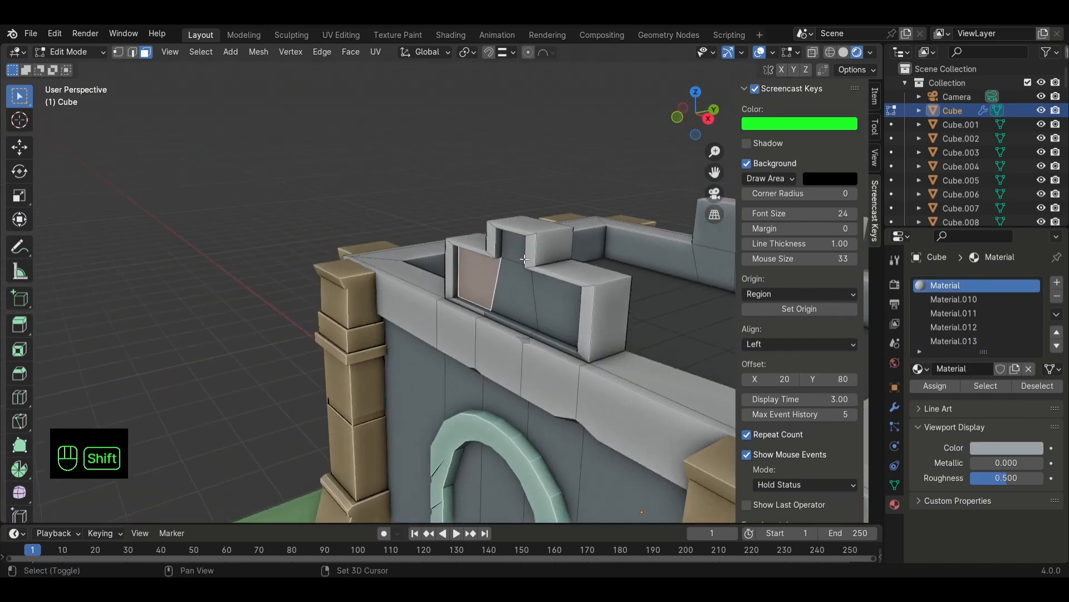
{"action": "scroll", "coordinate": [256, 251], "scroll_direction": "down", "scroll_amount": 8}
{"action": "middle_click_drag", "start_coordinate": [262, 307], "coordinate": [336, 325]}
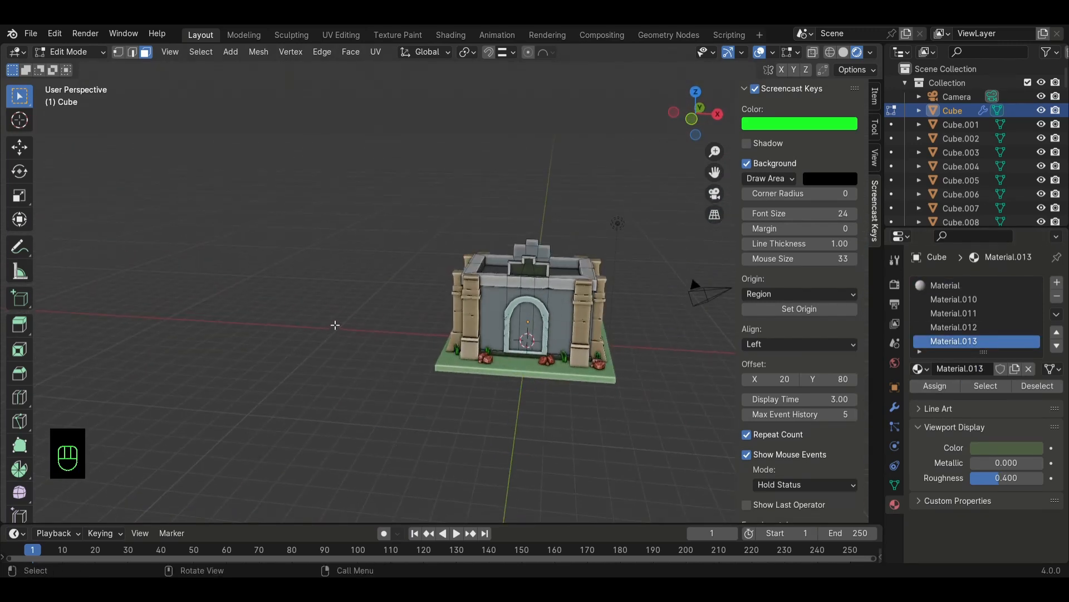
- Return to Object Mode and select the green ground plane under the fort
{"action": "key", "text": "Tab"}
{"action": "scroll", "coordinate": [390, 326], "scroll_direction": "up", "scroll_amount": 4}
{"action": "middle_click_drag", "start_coordinate": [479, 326], "coordinate": [273, 303]}
{"action": "middle_click_drag", "start_coordinate": [273, 304], "coordinate": [293, 308]}
{"action": "left_click", "coordinate": [463, 386]}
{"action": "scroll", "coordinate": [463, 387], "scroll_direction": "up", "scroll_amount": 4}
{"action": "scroll", "coordinate": [463, 387], "scroll_direction": "down", "scroll_amount": 7}
{"action": "middle_click_drag", "start_coordinate": [463, 387], "coordinate": [334, 429]}
{"action": "key", "text": "KP_1"}
{"action": "key", "text": "KP_1"}
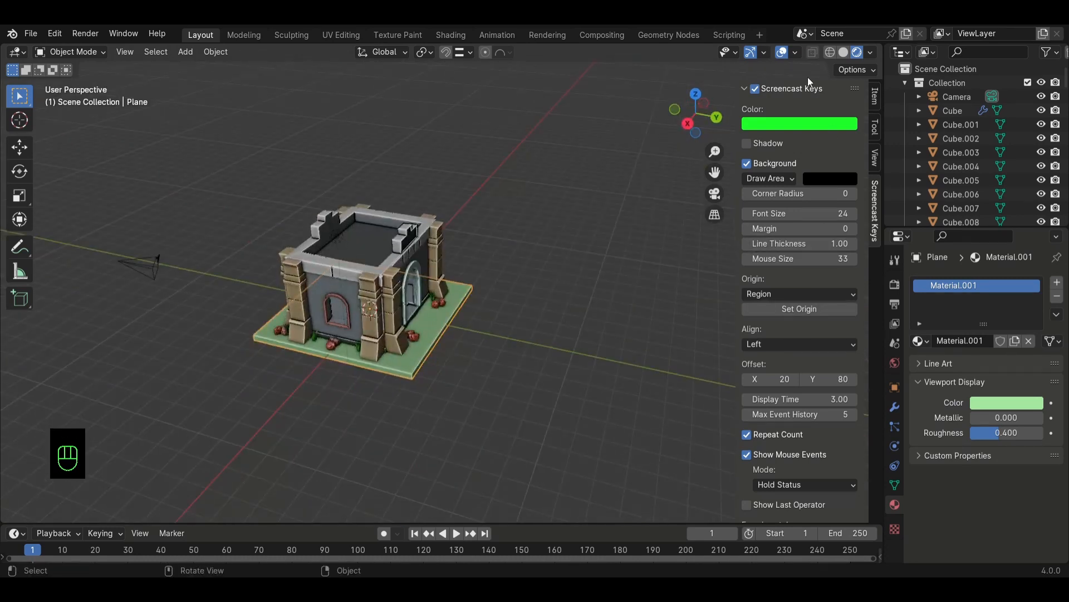